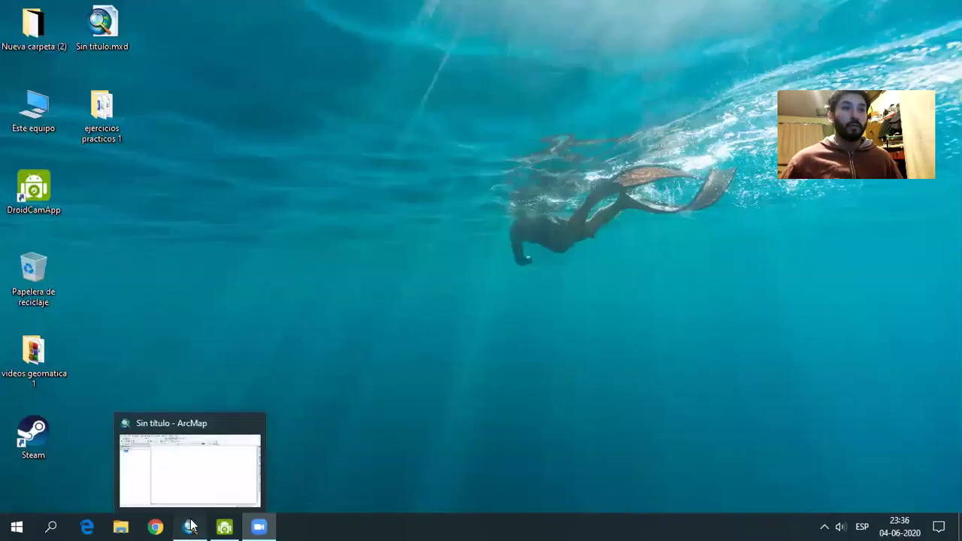
Restore the empty untitled ArcMap window from the taskbar and un-maximize it beside the desktop.
{"action": "left_click", "coordinate": [190, 526]}
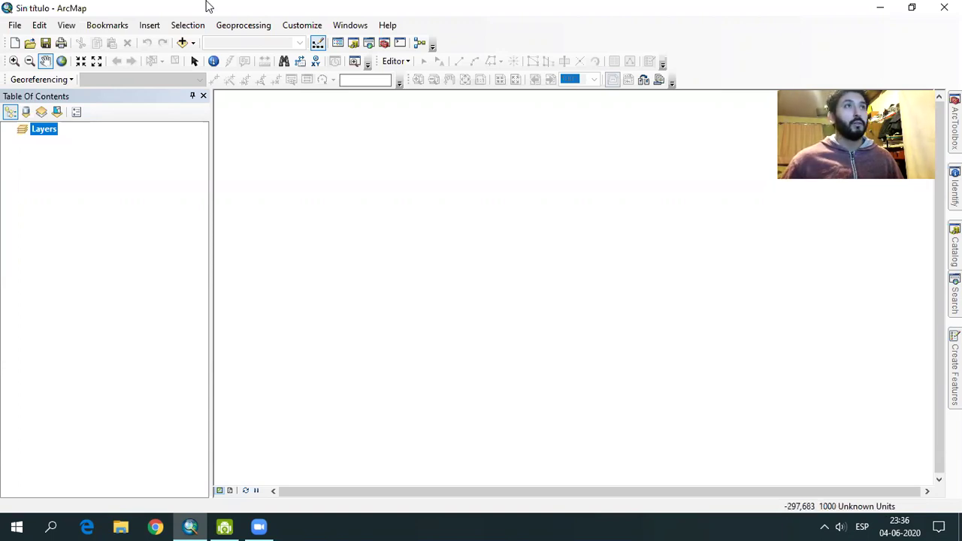
{"action": "double_click", "coordinate": [601, 28]}
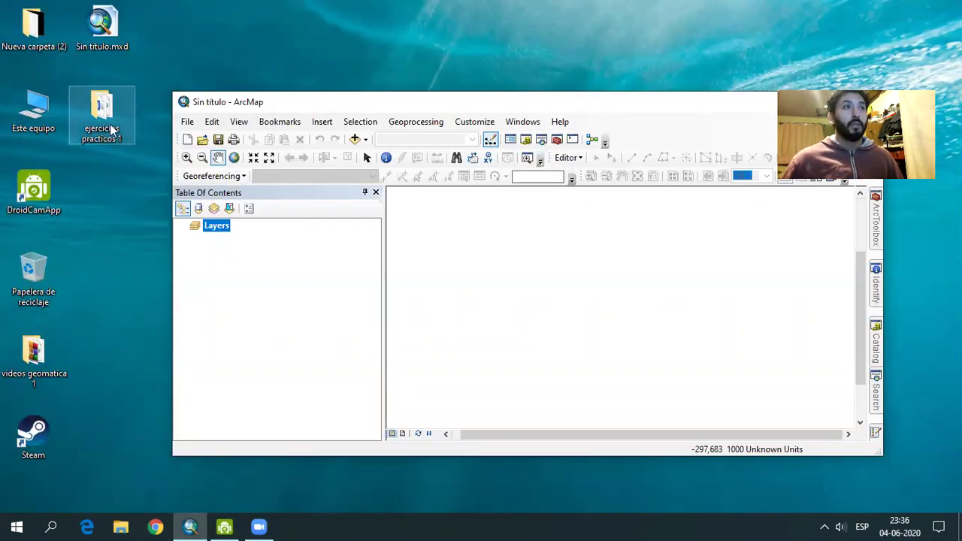
Open 'ejercicios practicos 1', then its 'ejercicio 1, 3 y 4' subfolder, arranging windows beside ArcMap.
{"action": "double_click", "coordinate": [109, 129]}
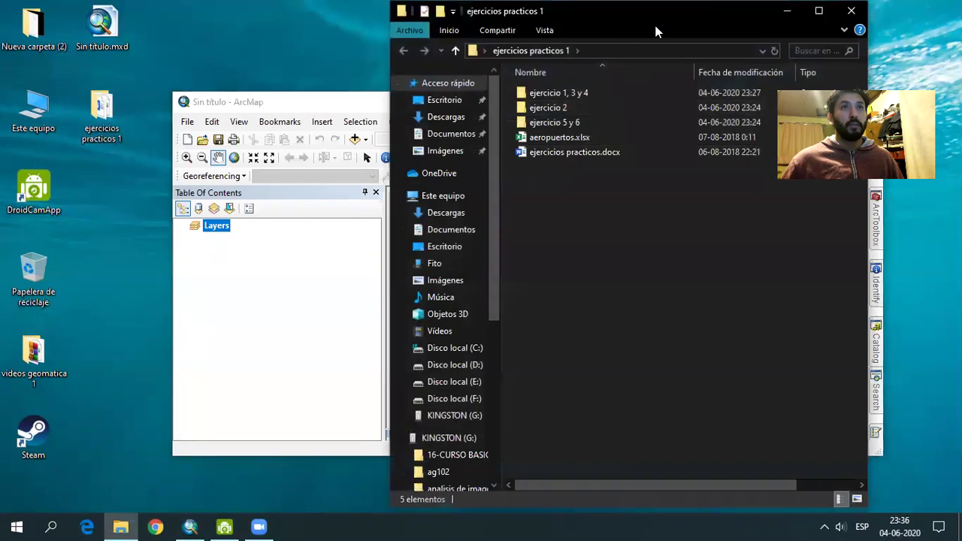
{"action": "left_click_drag", "start_coordinate": [656, 32], "coordinate": [219, 84]}
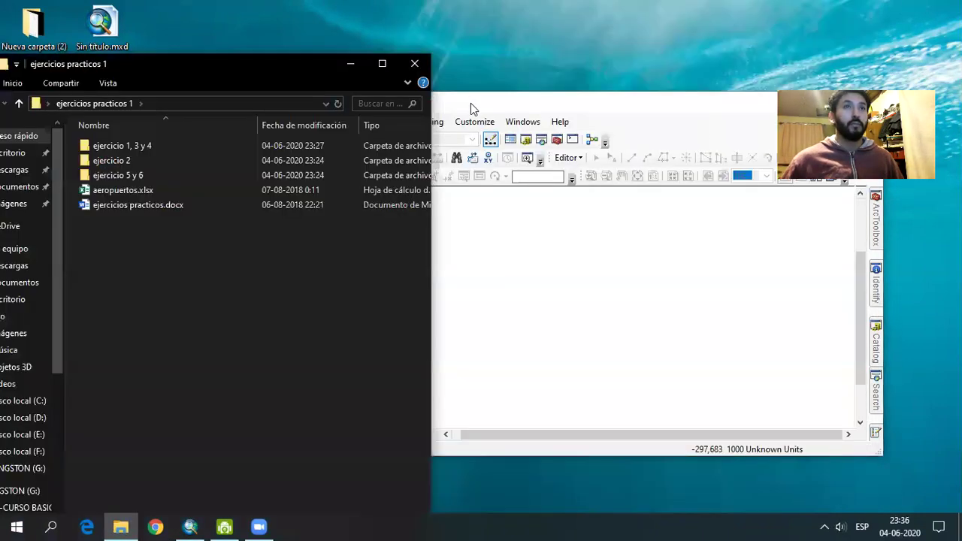
{"action": "left_click_drag", "start_coordinate": [471, 103], "coordinate": [605, 78]}
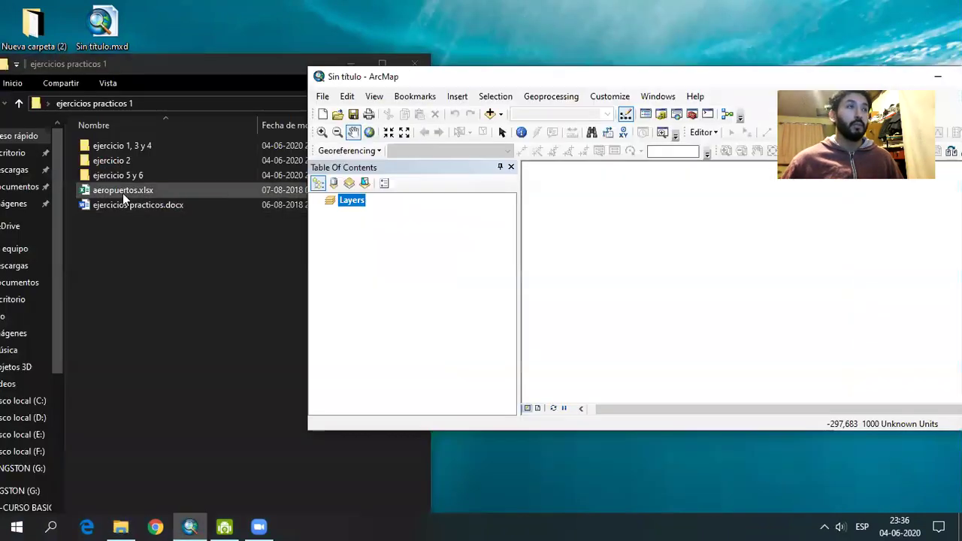
{"action": "double_click", "coordinate": [147, 151]}
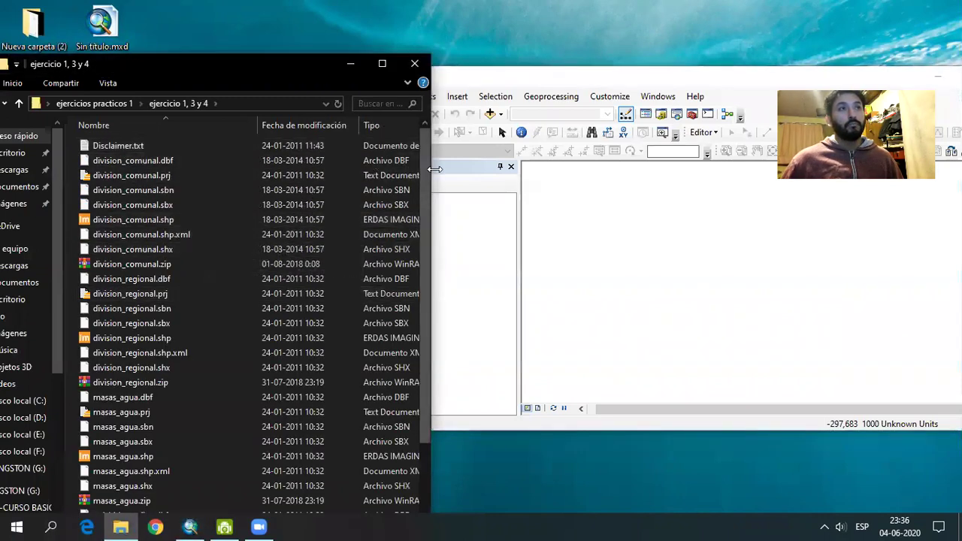
{"action": "mouse_move", "coordinate": [430, 171]}
{"action": "left_mouse_down"}
{"action": "mouse_move", "coordinate": [424, 330]}
{"action": "mouse_move", "coordinate": [430, 145]}
{"action": "left_mouse_up"}
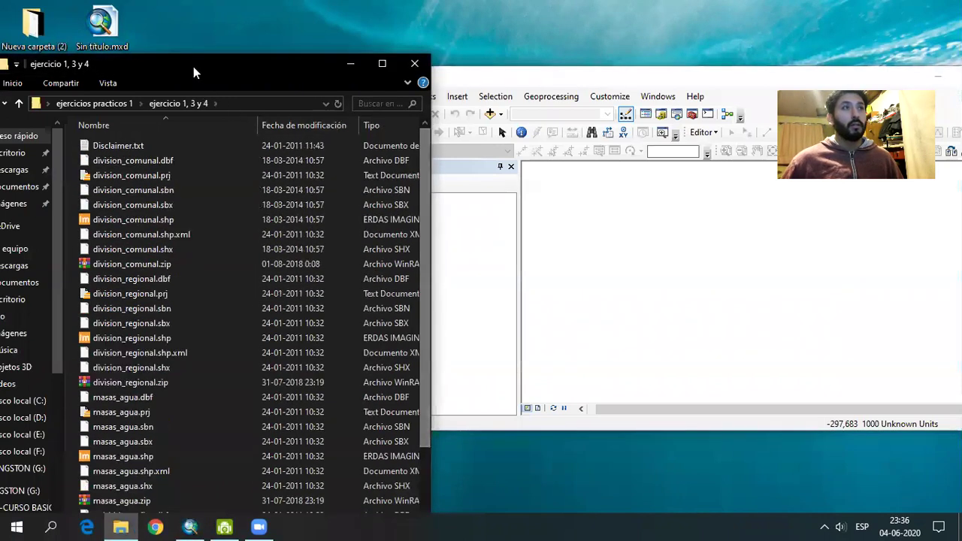
Look through the division_comunal, division_regional and masas_agua zip archives in the folder.
{"action": "left_click", "coordinate": [137, 265]}
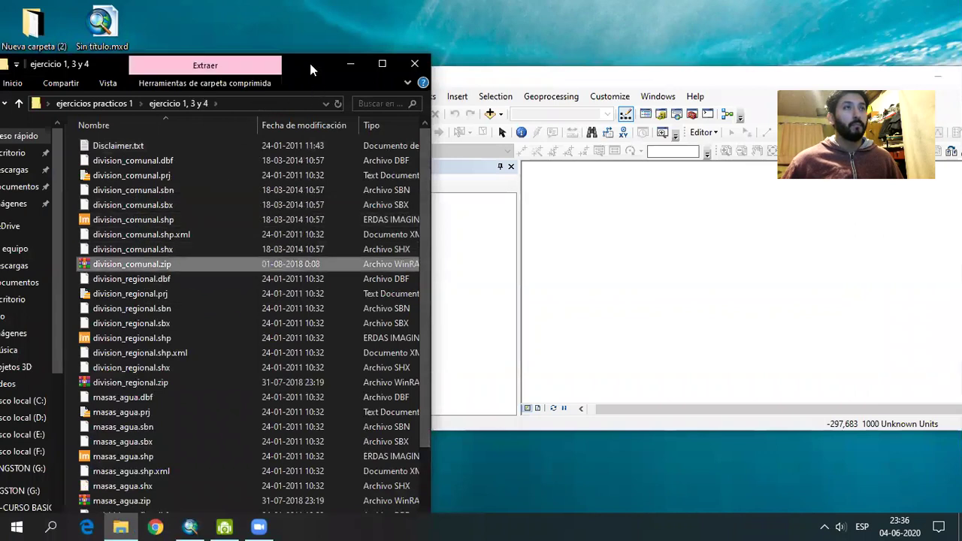
{"action": "left_click_drag", "start_coordinate": [310, 63], "coordinate": [318, 17]}
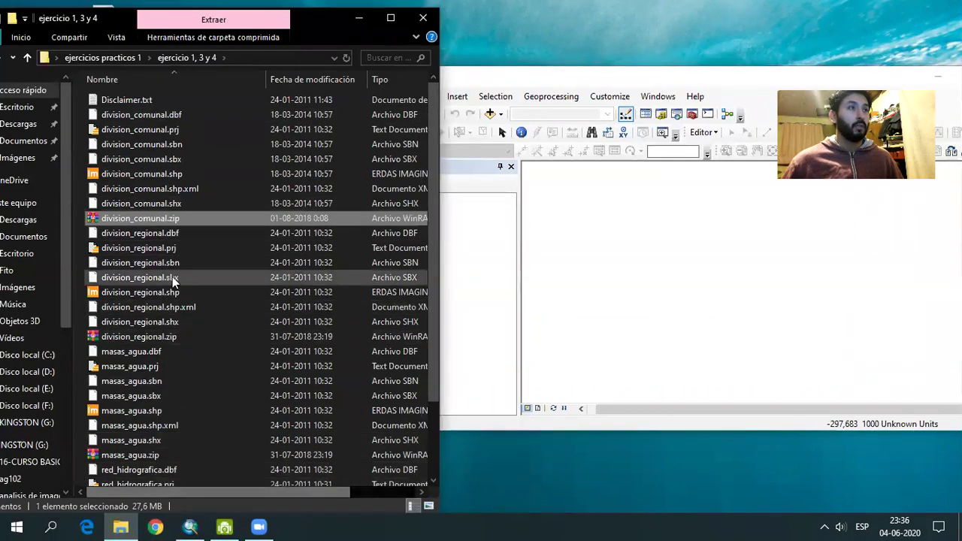
{"action": "left_click", "coordinate": [128, 338]}
{"action": "left_click", "coordinate": [148, 452]}
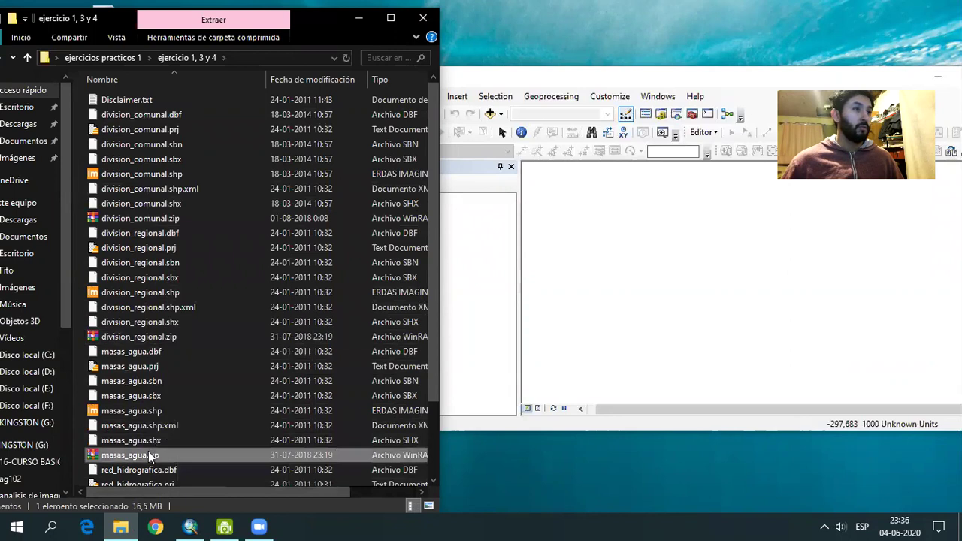
{"action": "left_click", "coordinate": [179, 219]}
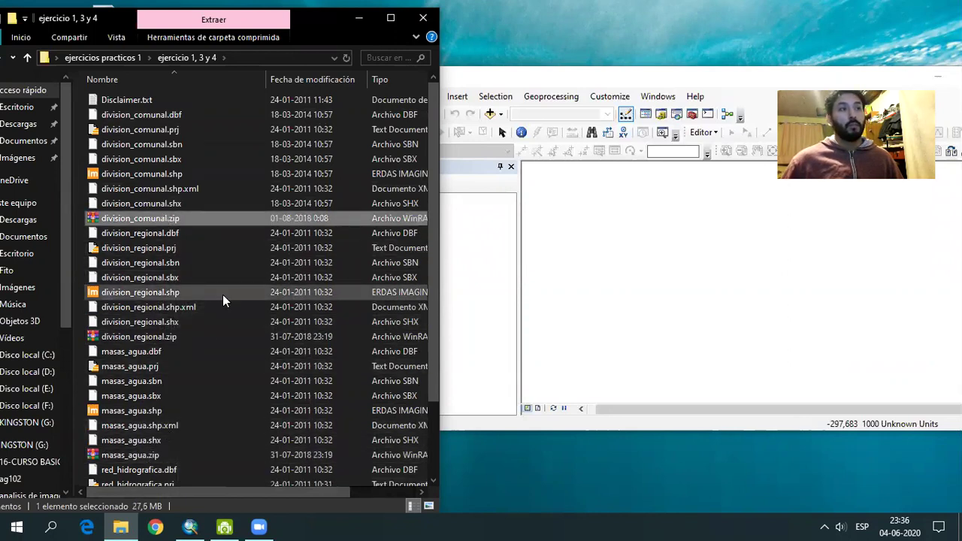
{"action": "left_click", "coordinate": [146, 337]}
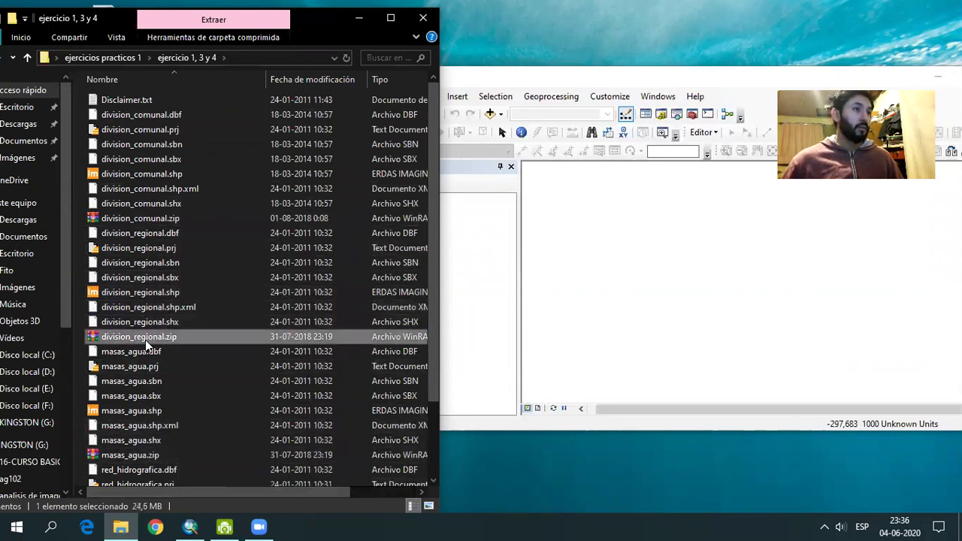
{"action": "left_click", "coordinate": [149, 451]}
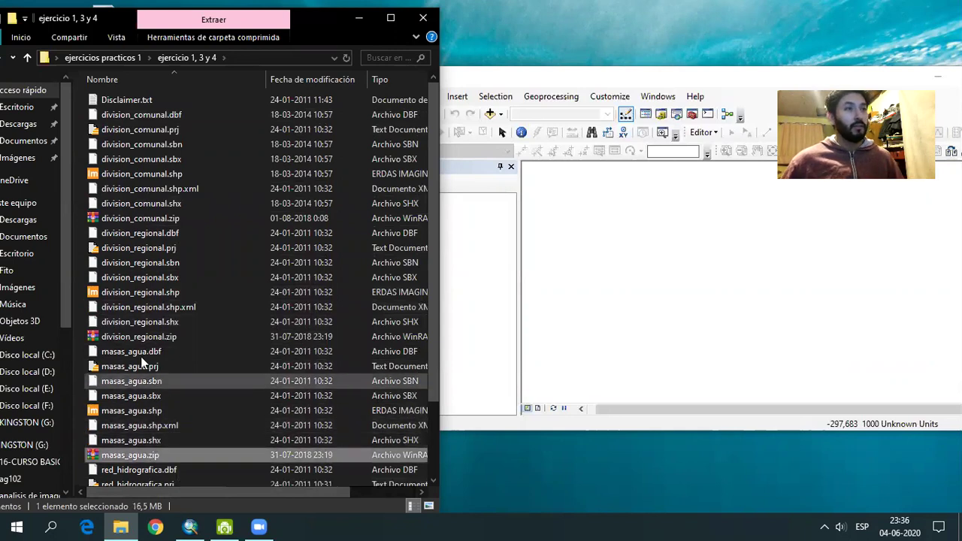
{"action": "left_click", "coordinate": [150, 337]}
{"action": "left_click", "coordinate": [155, 217]}
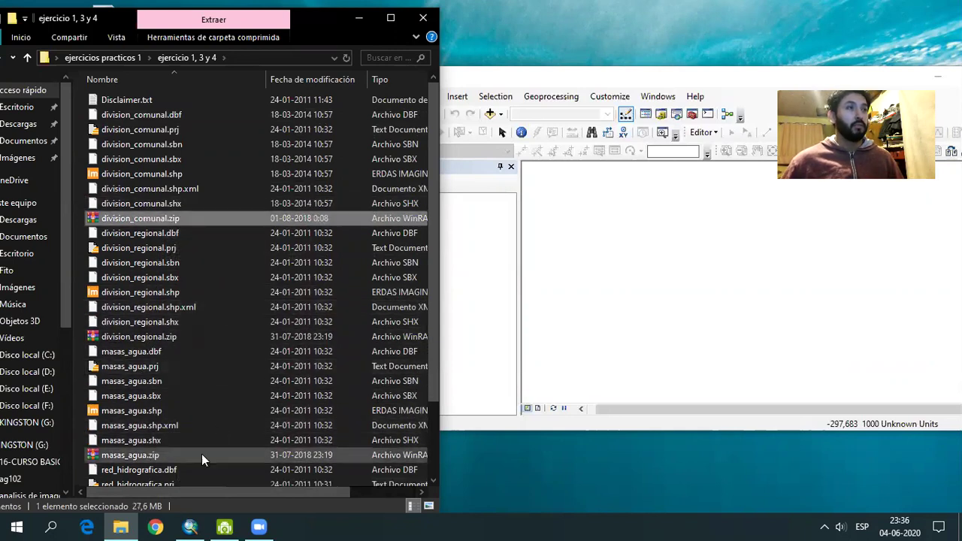
{"action": "mouse_move", "coordinate": [197, 492]}
{"action": "left_mouse_down"}
{"action": "mouse_move", "coordinate": [309, 500]}
{"action": "mouse_move", "coordinate": [197, 492]}
{"action": "left_mouse_up"}
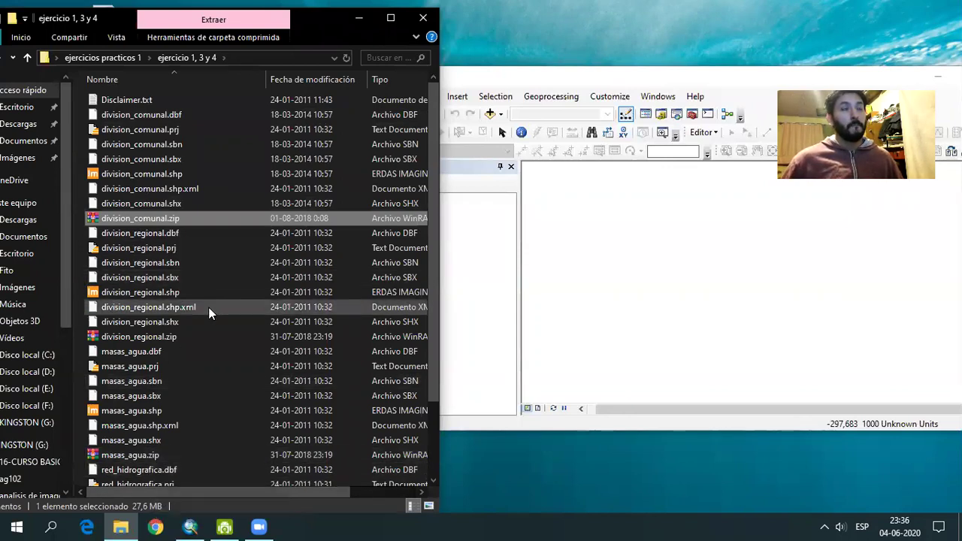
{"action": "left_click", "coordinate": [493, 81]}
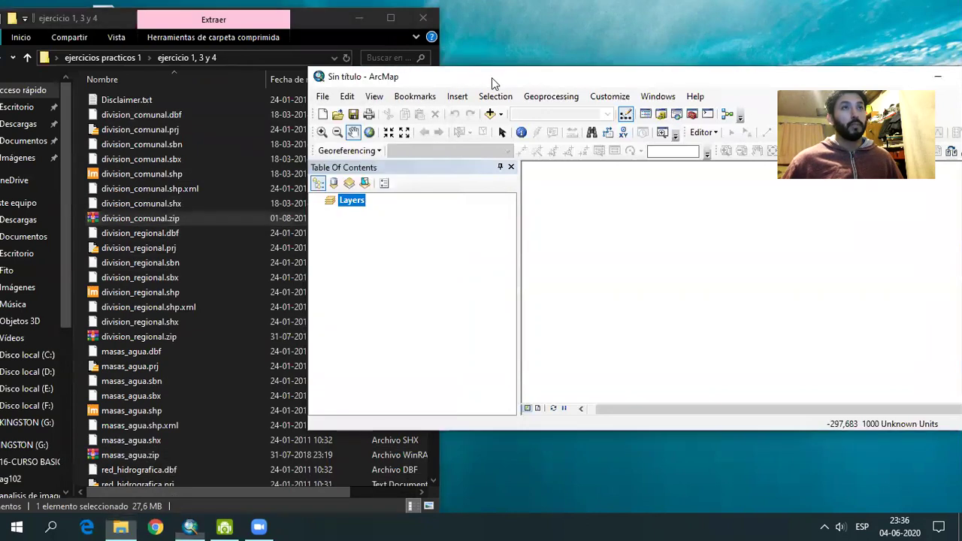
{"action": "left_click_drag", "start_coordinate": [492, 77], "coordinate": [439, 51]}
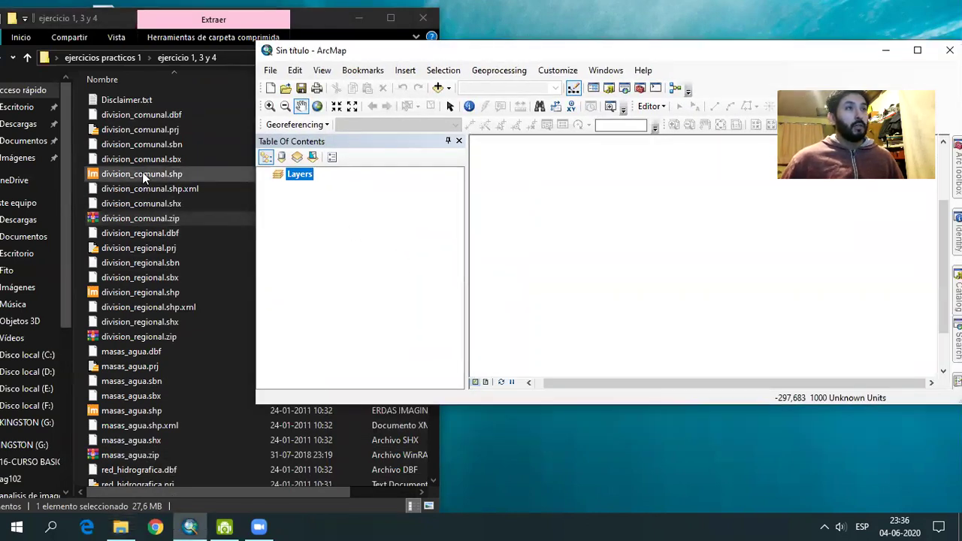
{"action": "left_click_drag", "start_coordinate": [143, 175], "coordinate": [171, 190]}
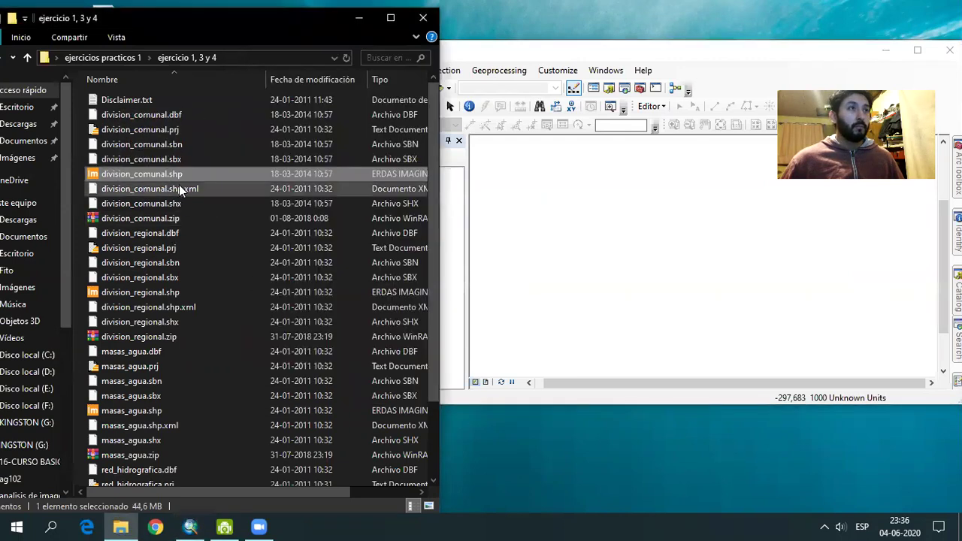
{"action": "left_click", "coordinate": [177, 128]}
{"action": "left_click", "coordinate": [168, 173]}
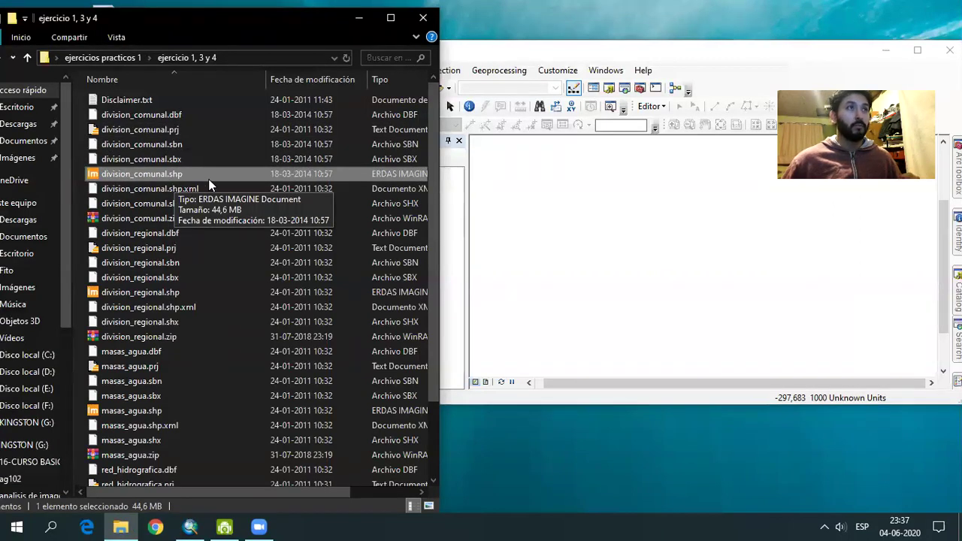
{"action": "left_click", "coordinate": [172, 113]}
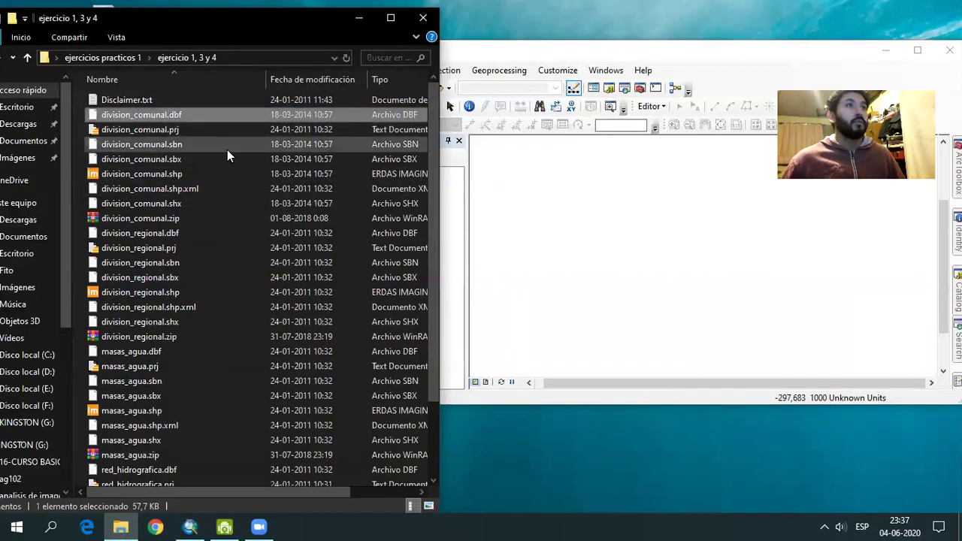
{"action": "left_click", "coordinate": [177, 201], "text": "shift"}
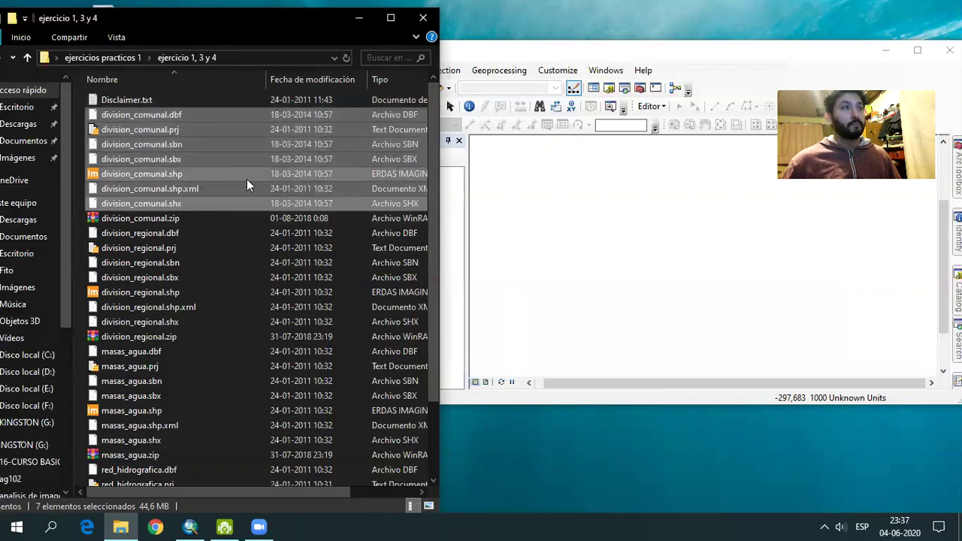
{"action": "left_click", "coordinate": [222, 141]}
{"action": "left_click", "coordinate": [195, 158], "text": "ctrl"}
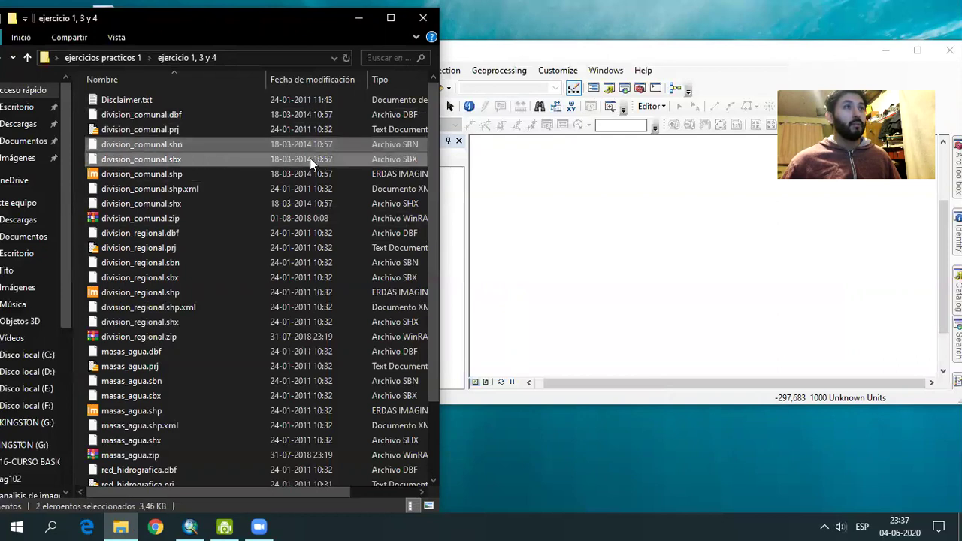
{"action": "left_click", "coordinate": [191, 116]}
{"action": "left_click", "coordinate": [186, 128]}
{"action": "left_click", "coordinate": [199, 169]}
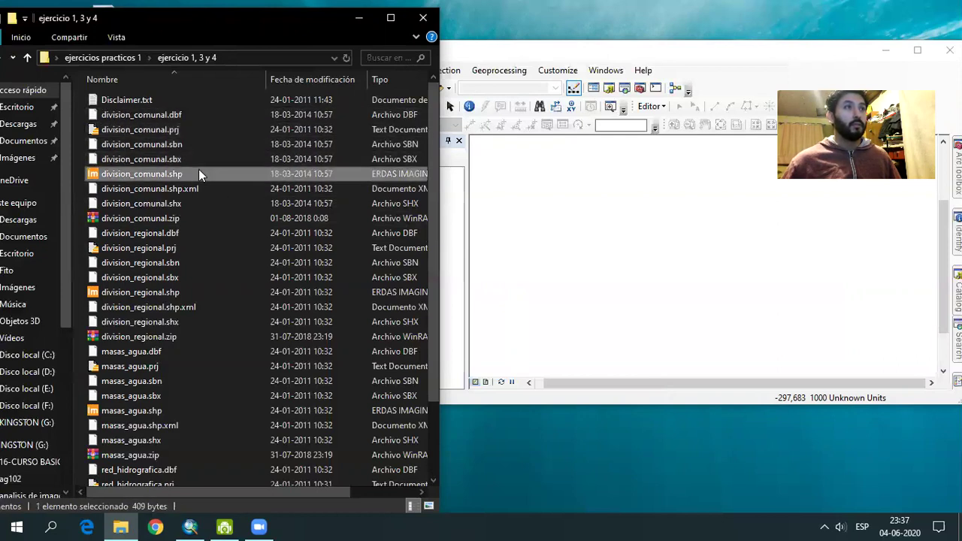
{"action": "left_click", "coordinate": [354, 184], "text": "ctrl"}
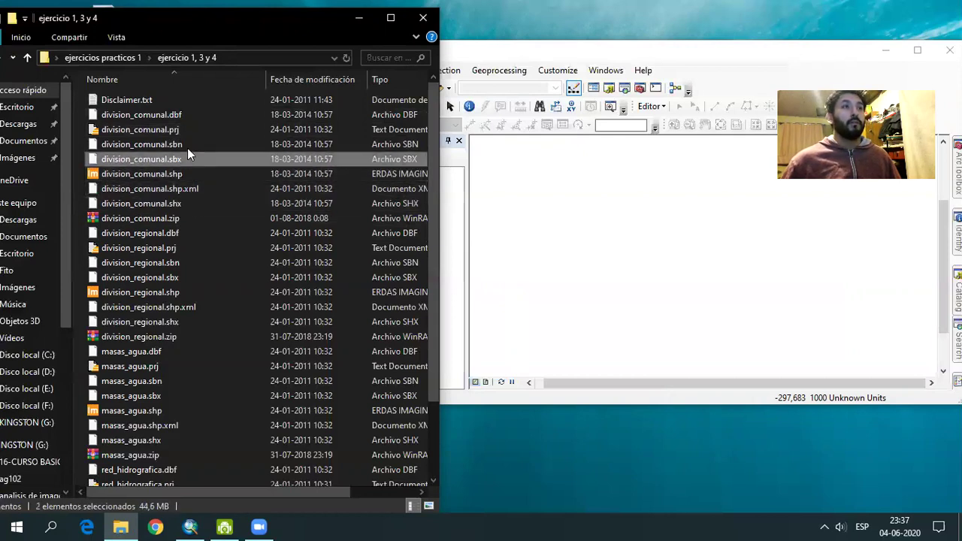
{"action": "left_click_drag", "start_coordinate": [195, 205], "coordinate": [173, 107]}
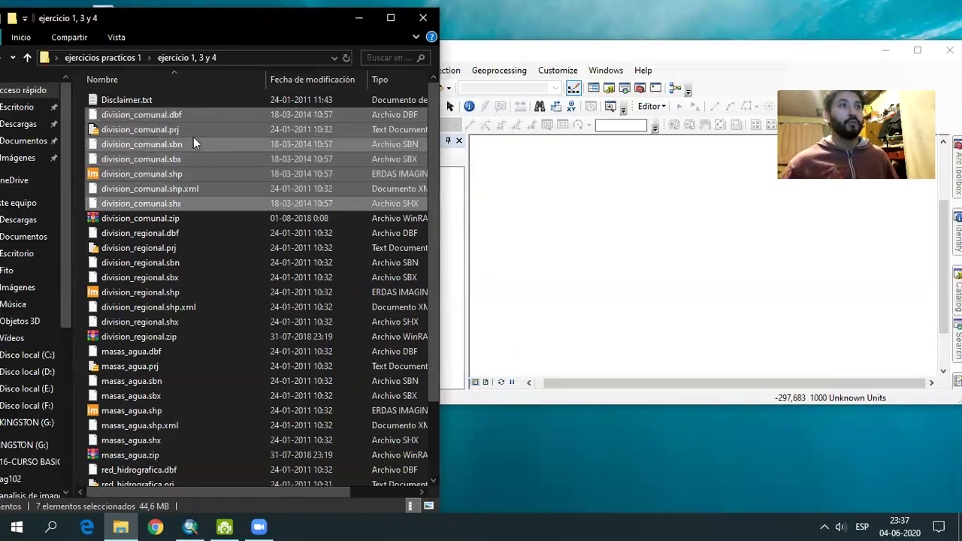
{"action": "left_click", "coordinate": [165, 114]}
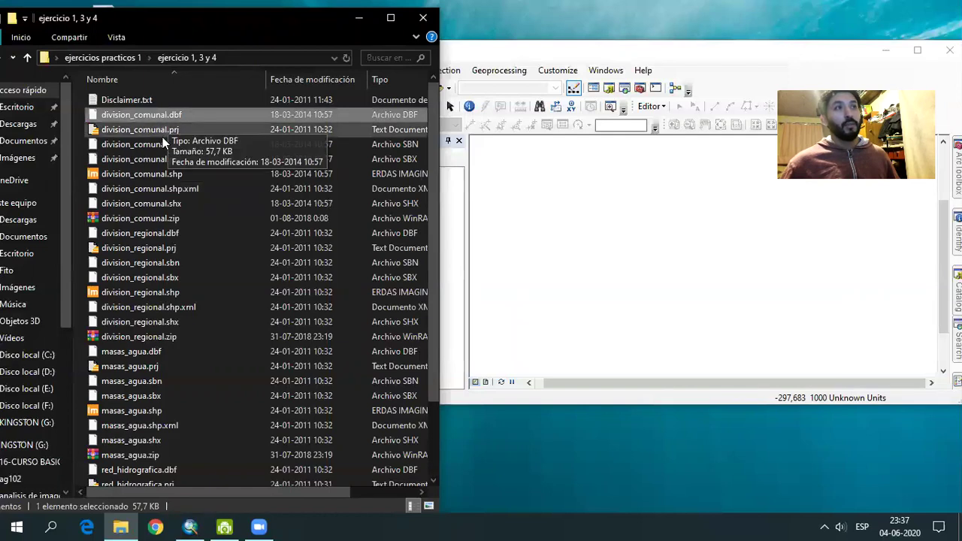
{"action": "left_click", "coordinate": [172, 174]}
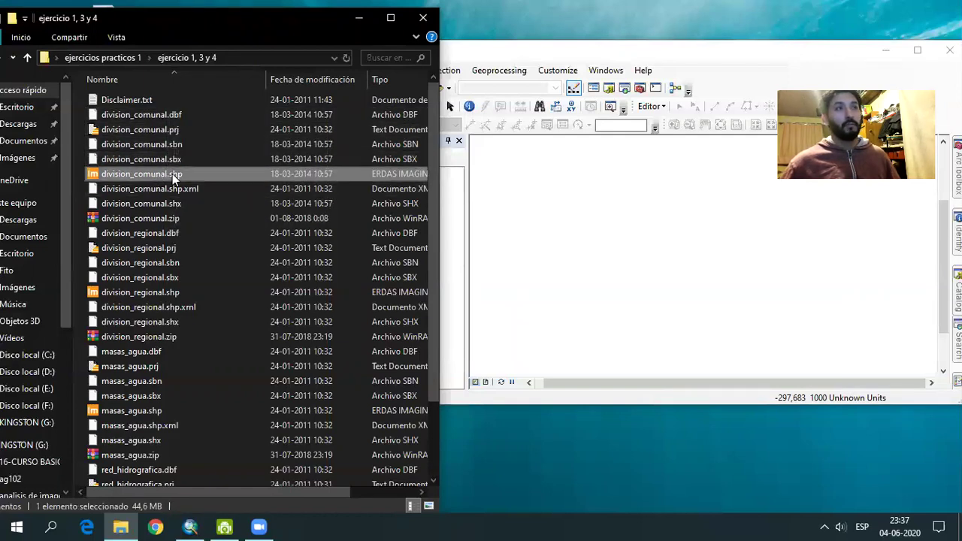
{"action": "left_click", "coordinate": [547, 51]}
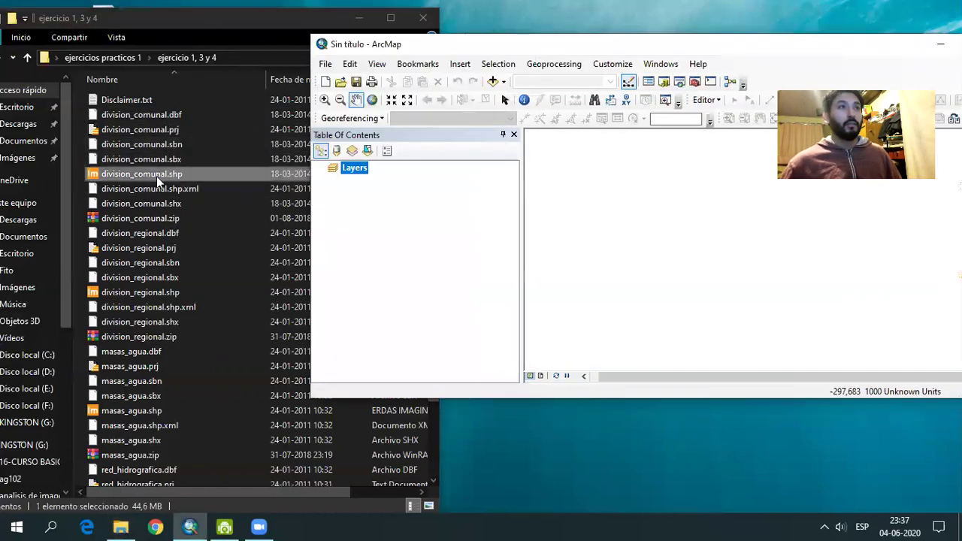
Drag division_comunal.shp from the folder into the ArcMap map as a layer.
{"action": "left_click", "coordinate": [156, 176]}
{"action": "left_click_drag", "start_coordinate": [136, 180], "coordinate": [482, 222]}
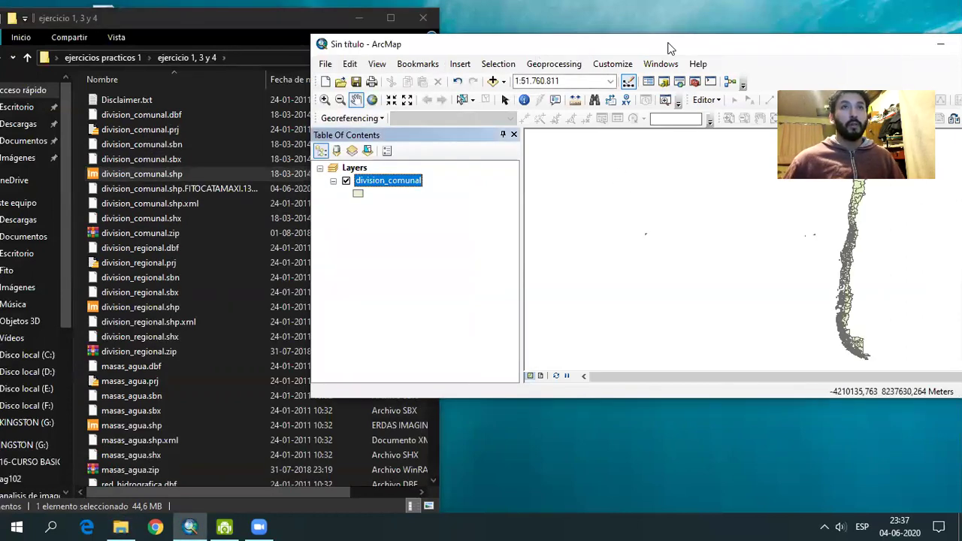
{"action": "left_click_drag", "start_coordinate": [663, 48], "coordinate": [487, 72]}
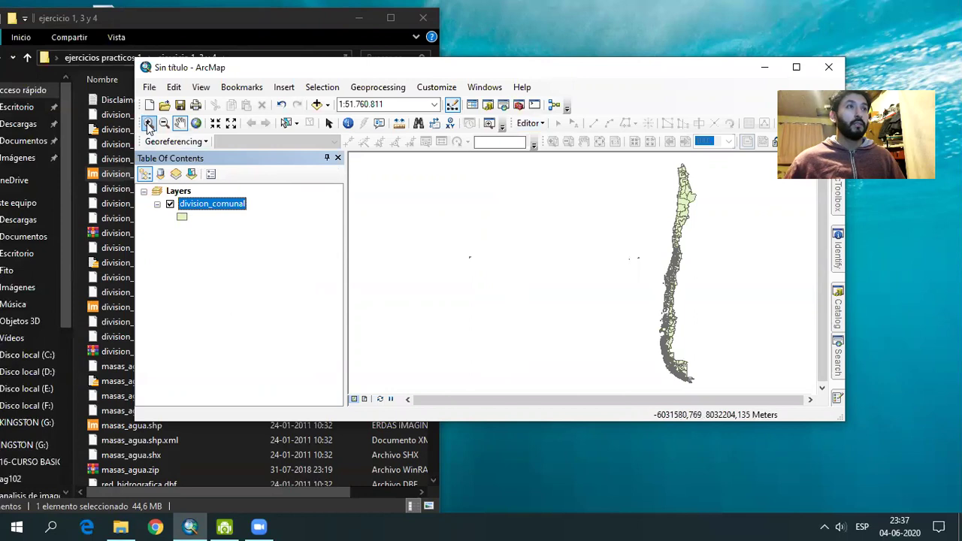
Zoom in on the central Santiago communes to about 1:436.514, then bring the folder forward.
{"action": "left_click", "coordinate": [148, 124]}
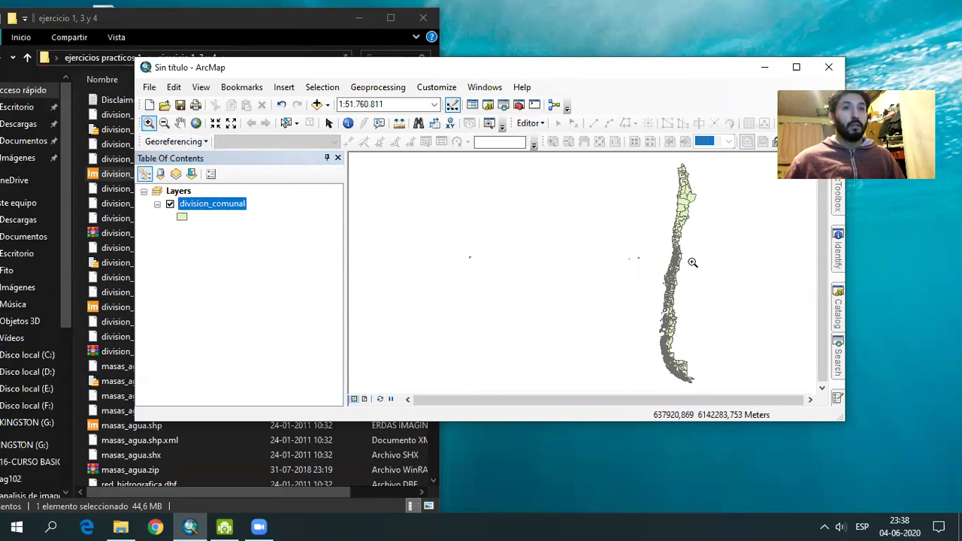
{"action": "left_click_drag", "start_coordinate": [691, 266], "coordinate": [652, 250]}
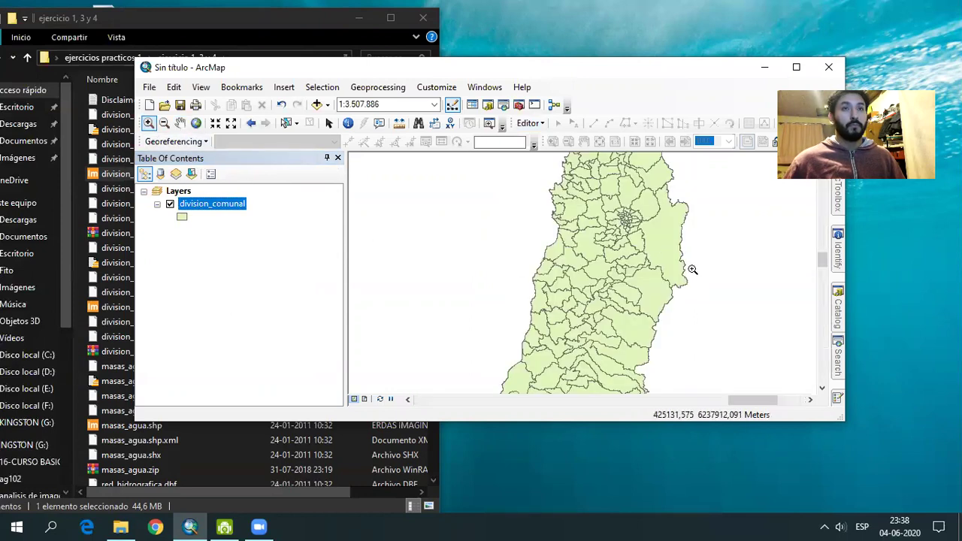
{"action": "left_click_drag", "start_coordinate": [577, 194], "coordinate": [686, 275]}
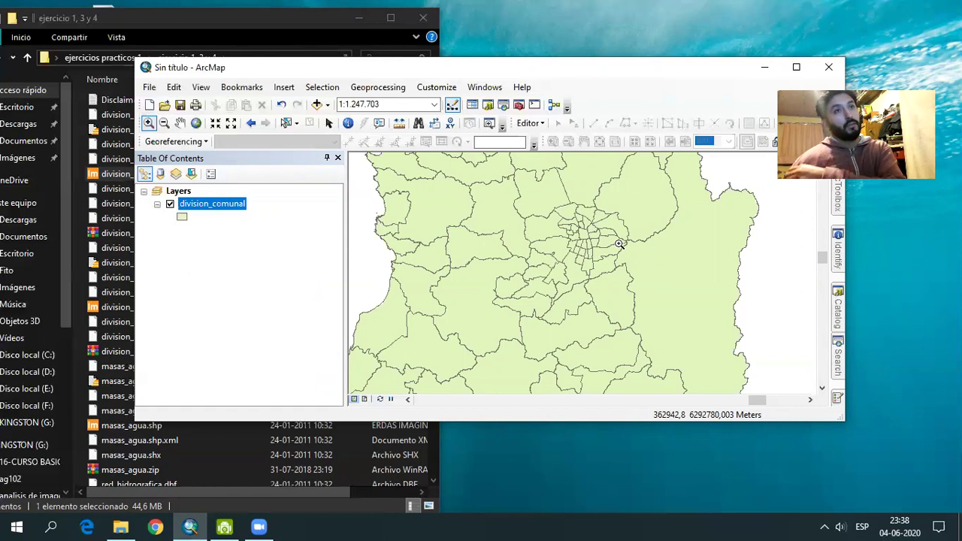
{"action": "left_click_drag", "start_coordinate": [619, 281], "coordinate": [546, 198]}
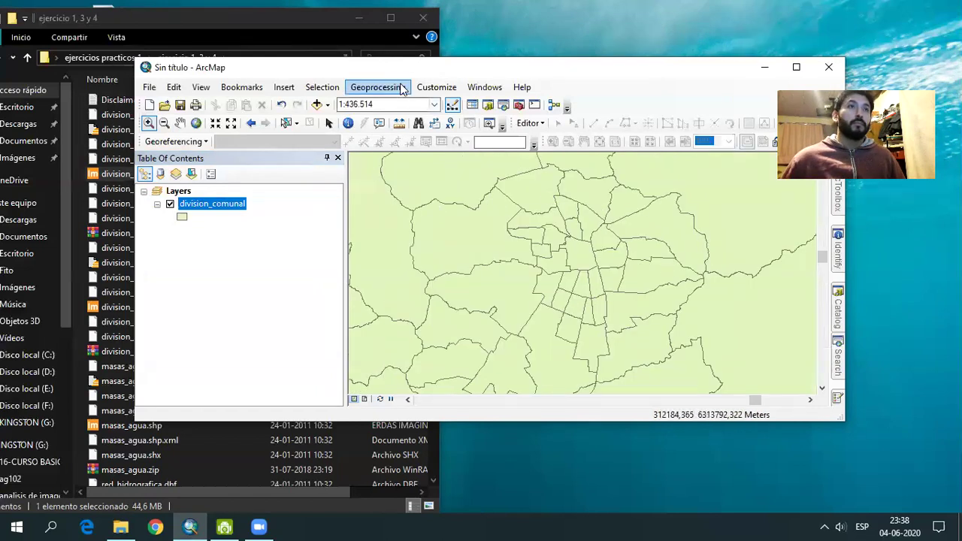
{"action": "left_click_drag", "start_coordinate": [377, 73], "coordinate": [682, 60]}
{"action": "left_click", "coordinate": [203, 20]}
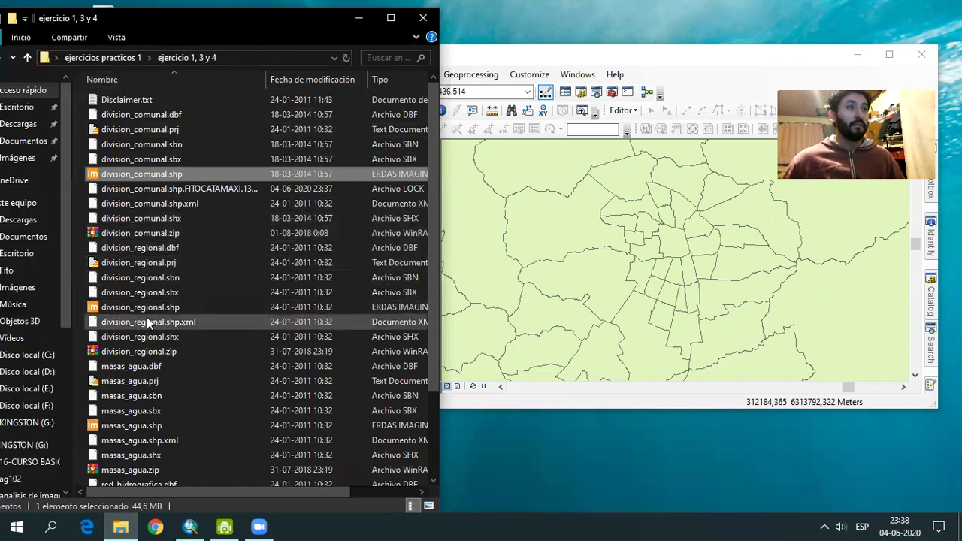
Add division_regional.shp, masas_agua.shp and red_hidrografica.shp as layers, then minimize the folder.
{"action": "left_click", "coordinate": [511, 62]}
{"action": "left_click_drag", "start_coordinate": [512, 62], "coordinate": [507, 39]}
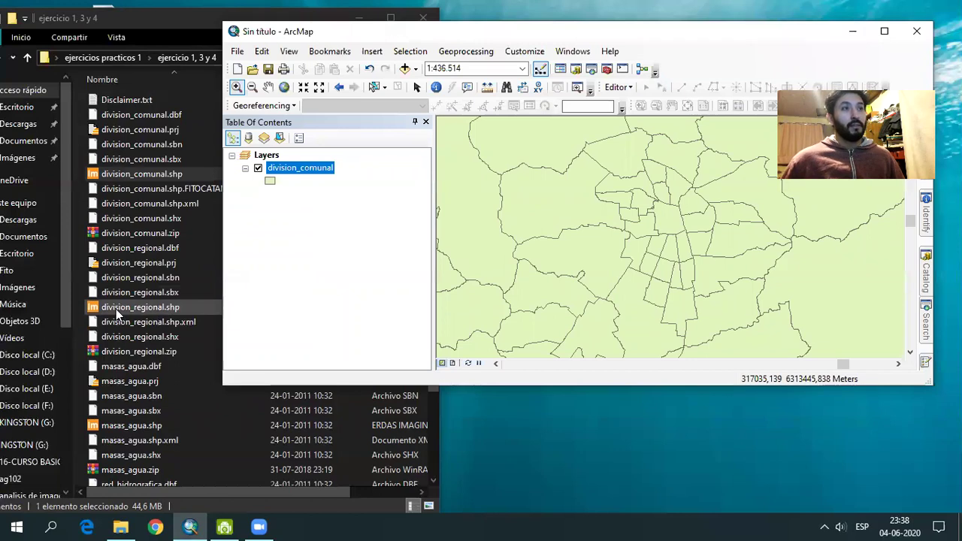
{"action": "left_click_drag", "start_coordinate": [116, 309], "coordinate": [338, 258]}
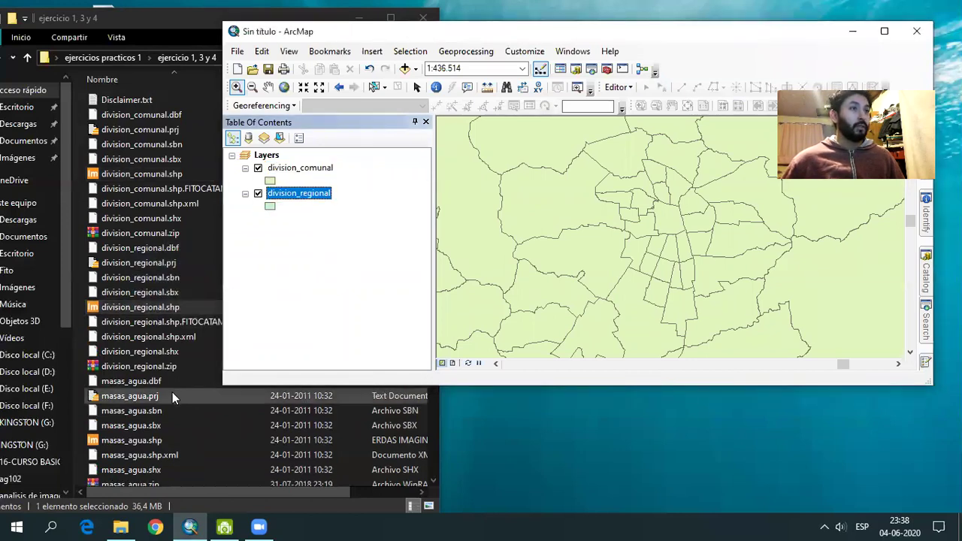
{"action": "scroll", "coordinate": [172, 391], "scroll_direction": "down", "scroll_amount": 1}
{"action": "left_click_drag", "start_coordinate": [133, 402], "coordinate": [316, 271]}
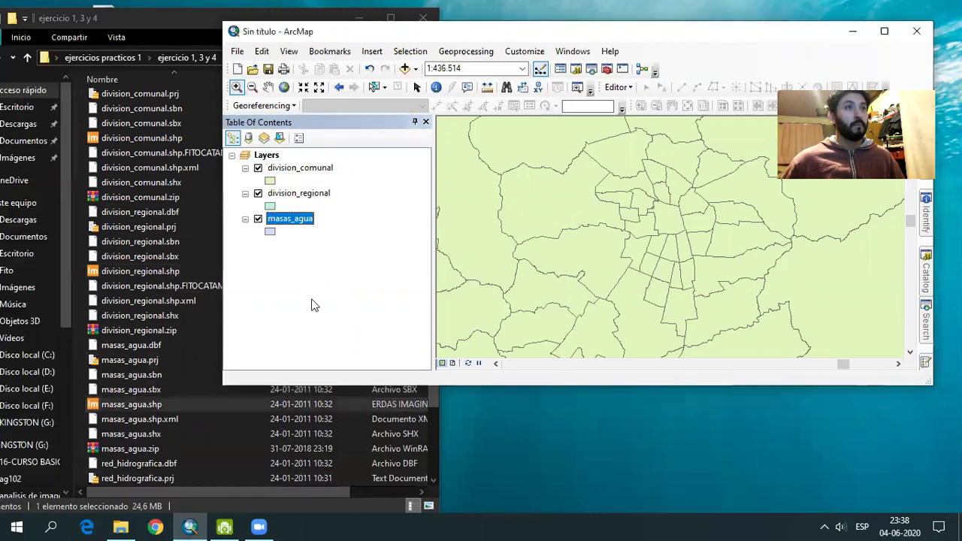
{"action": "scroll", "coordinate": [157, 400], "scroll_direction": "down", "scroll_amount": 1}
{"action": "scroll", "coordinate": [288, 411], "scroll_direction": "down", "scroll_amount": 1}
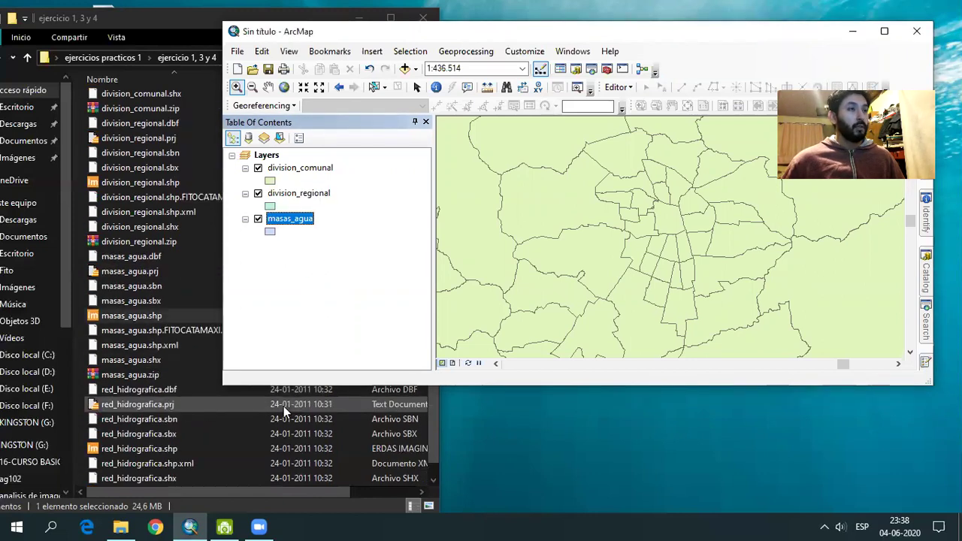
{"action": "left_click_drag", "start_coordinate": [278, 449], "coordinate": [338, 324]}
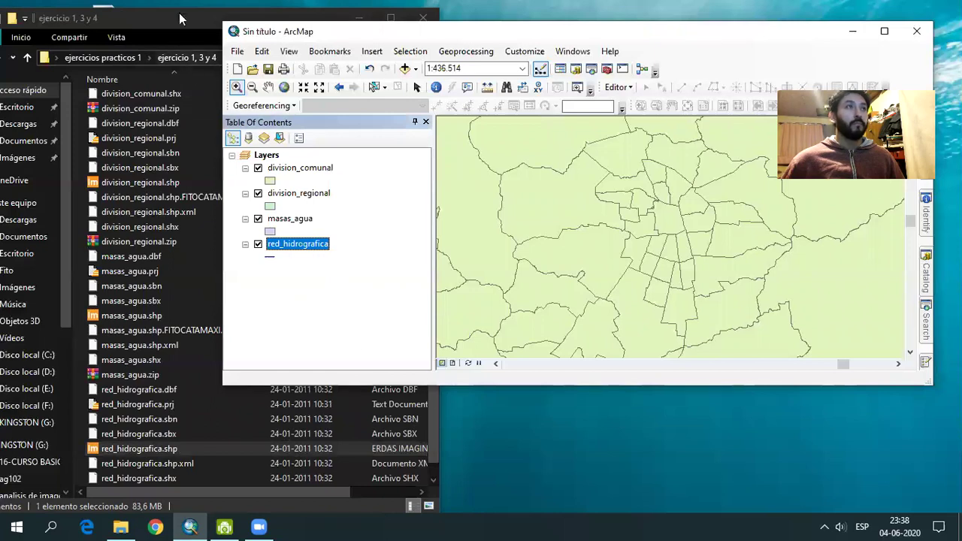
{"action": "left_click", "coordinate": [179, 15]}
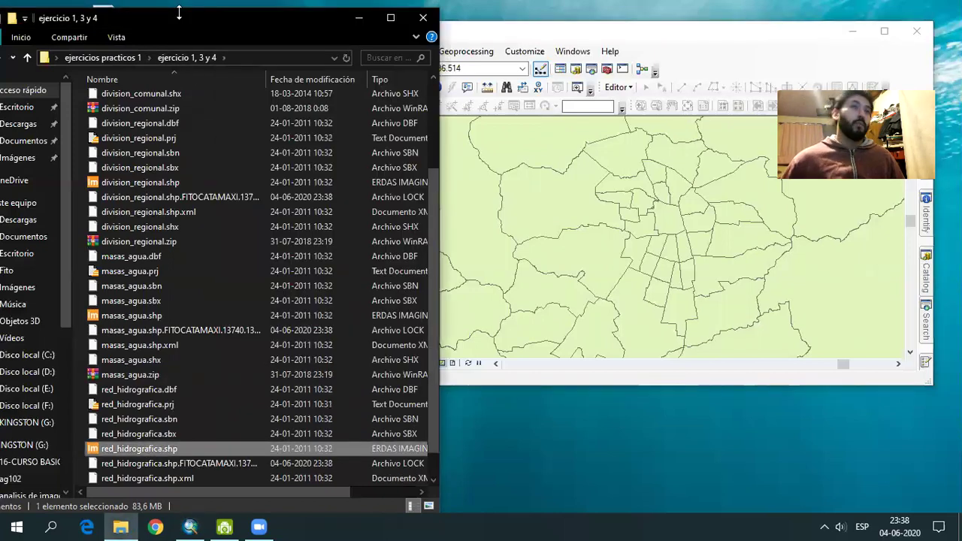
{"action": "left_click", "coordinate": [359, 17]}
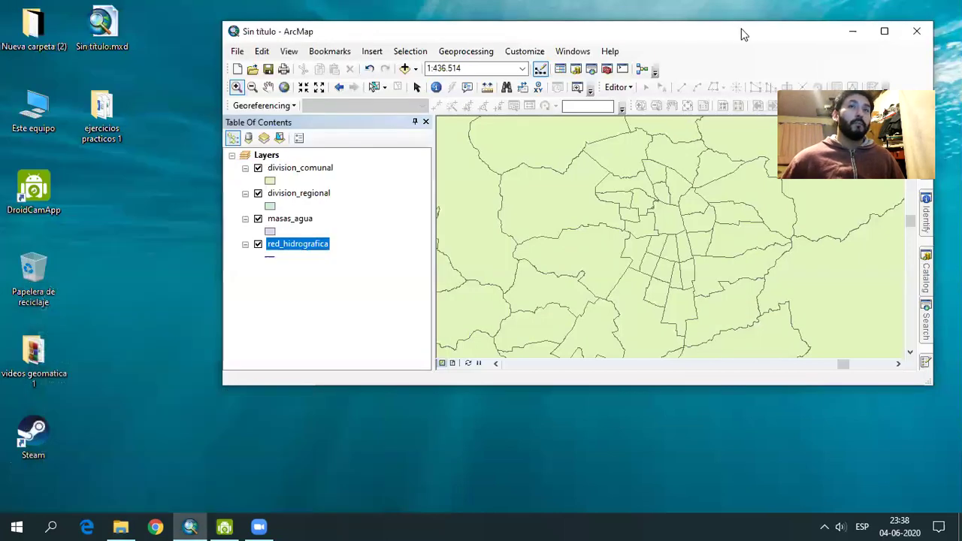
Maximize the ArcMap window and adjust the map zoom.
{"action": "double_click", "coordinate": [743, 34]}
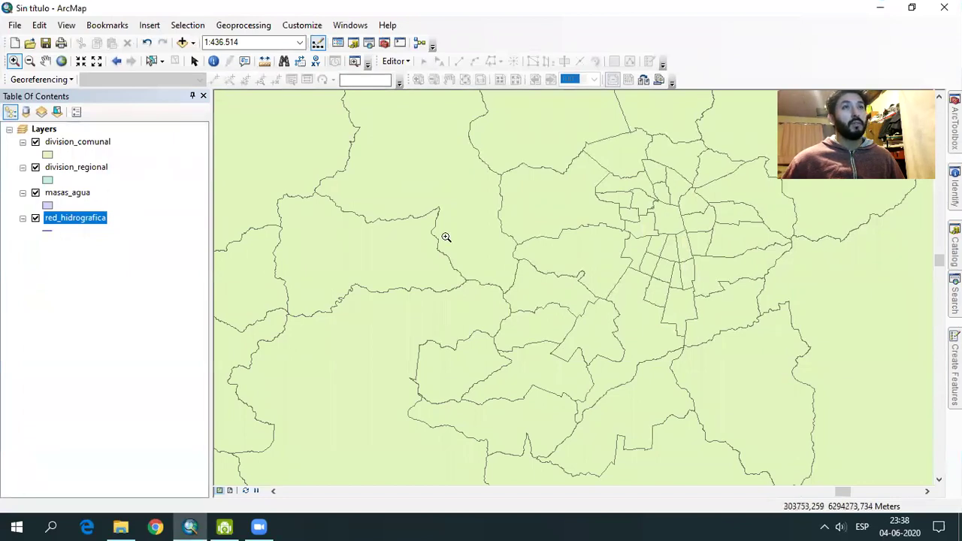
{"action": "scroll", "coordinate": [644, 230], "scroll_direction": "up", "scroll_amount": 1}
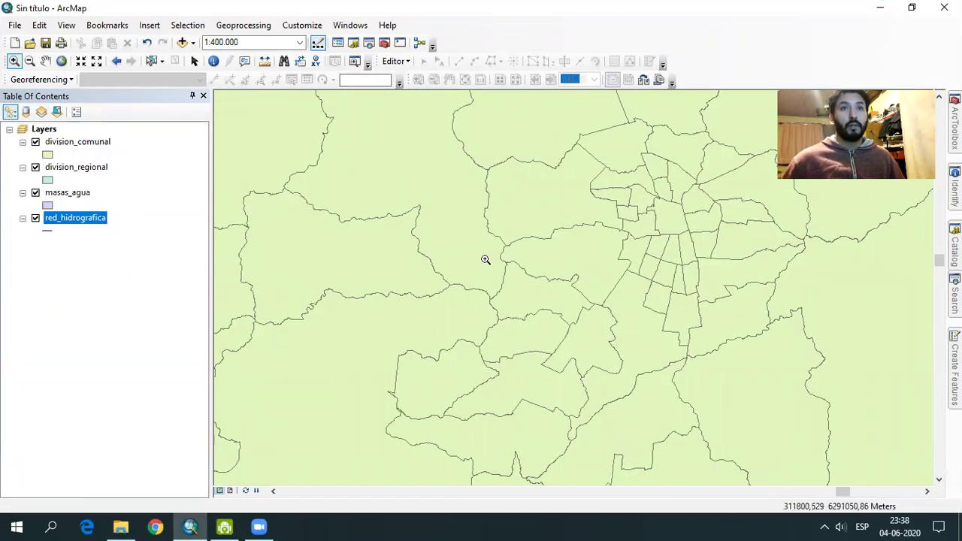
{"action": "scroll", "coordinate": [489, 259], "scroll_direction": "down", "scroll_amount": 1}
{"action": "scroll", "coordinate": [446, 304], "scroll_direction": "up", "scroll_amount": 1}
{"action": "scroll", "coordinate": [446, 305], "scroll_direction": "down", "scroll_amount": 2}
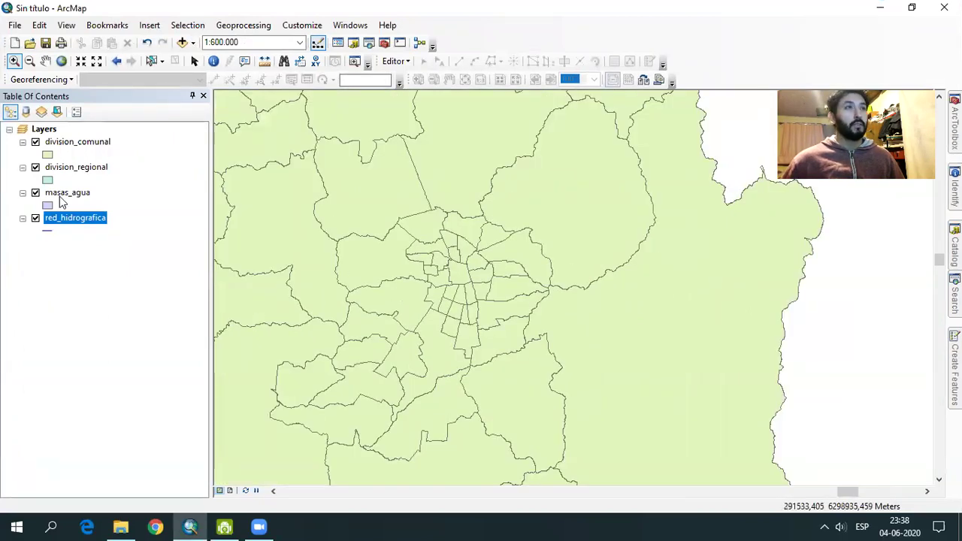
Hide the division_comunal layer and select division_regional, zooming to view the water layers.
{"action": "left_click", "coordinate": [36, 142]}
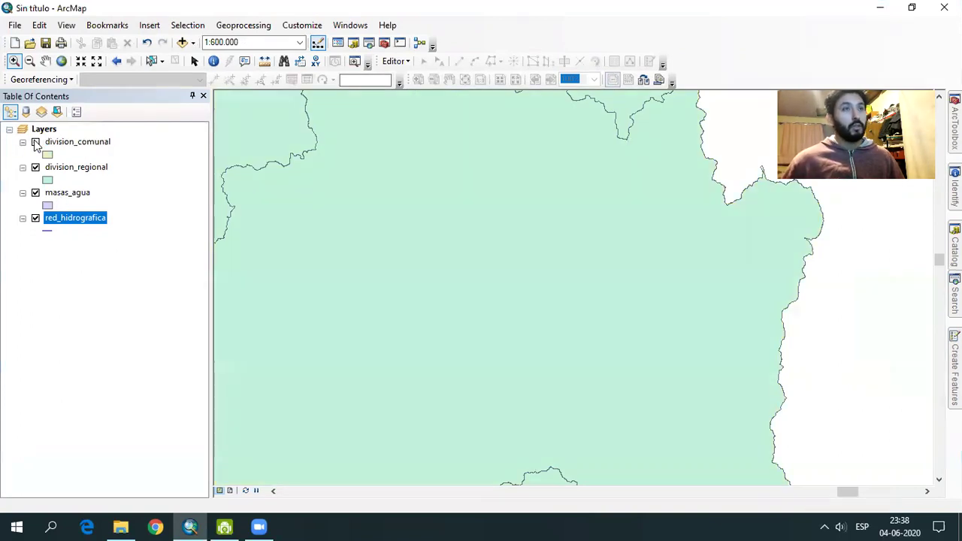
{"action": "left_click", "coordinate": [103, 177]}
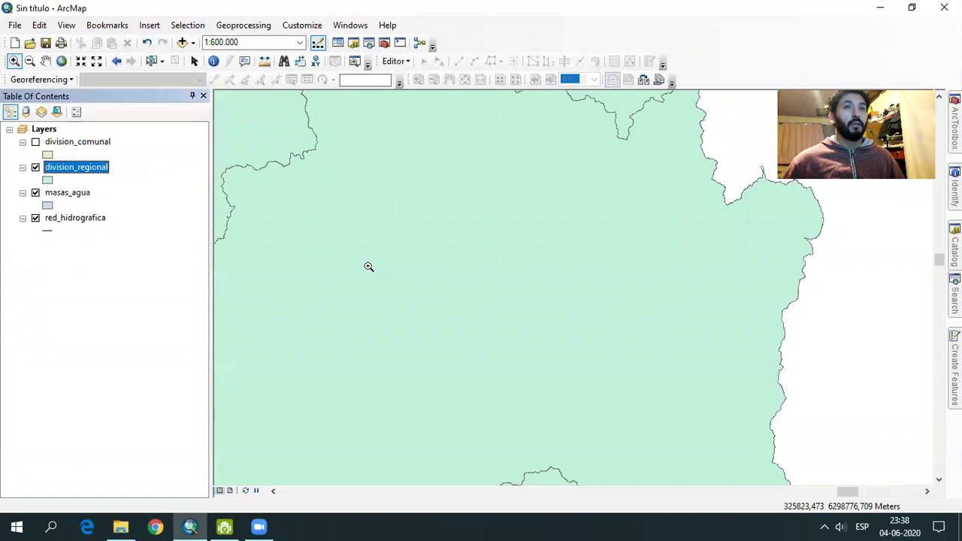
{"action": "scroll", "coordinate": [368, 267], "scroll_direction": "up", "scroll_amount": 3}
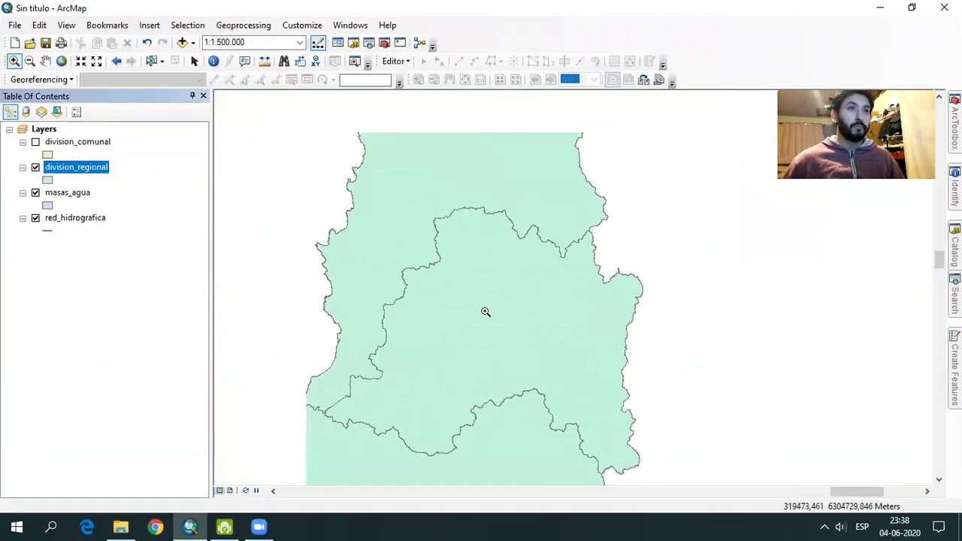
{"action": "scroll", "coordinate": [483, 293], "scroll_direction": "up", "scroll_amount": 1}
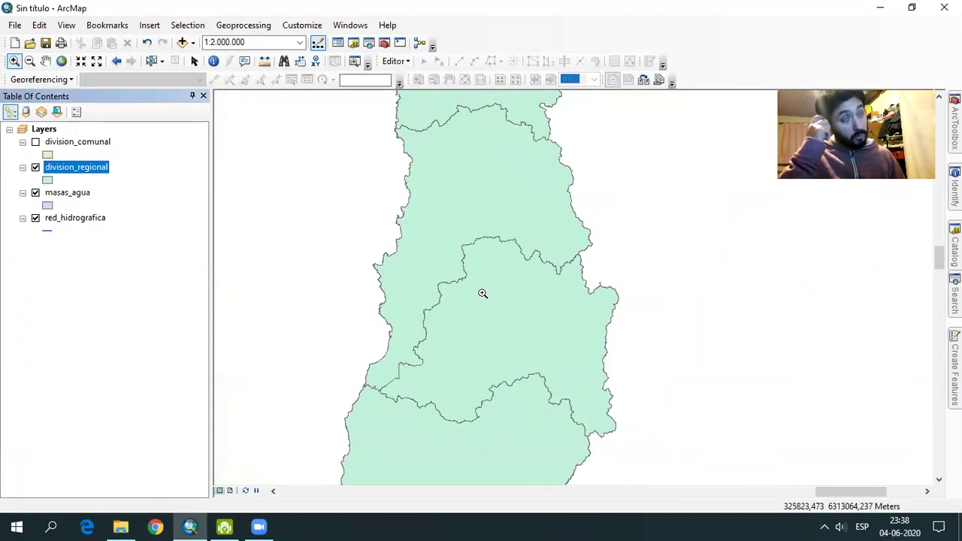
{"action": "scroll", "coordinate": [482, 293], "scroll_direction": "up", "scroll_amount": 1}
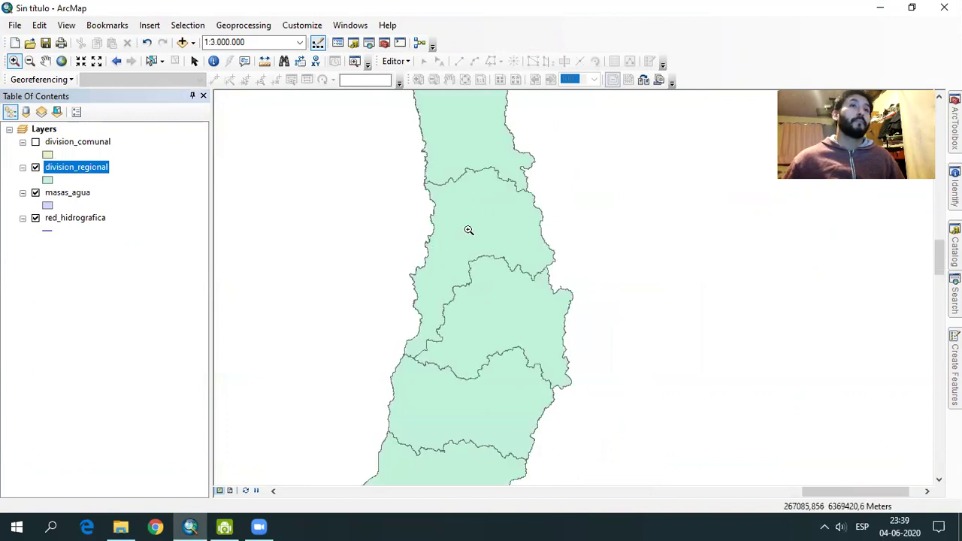
{"action": "scroll", "coordinate": [512, 273], "scroll_direction": "down", "scroll_amount": 1}
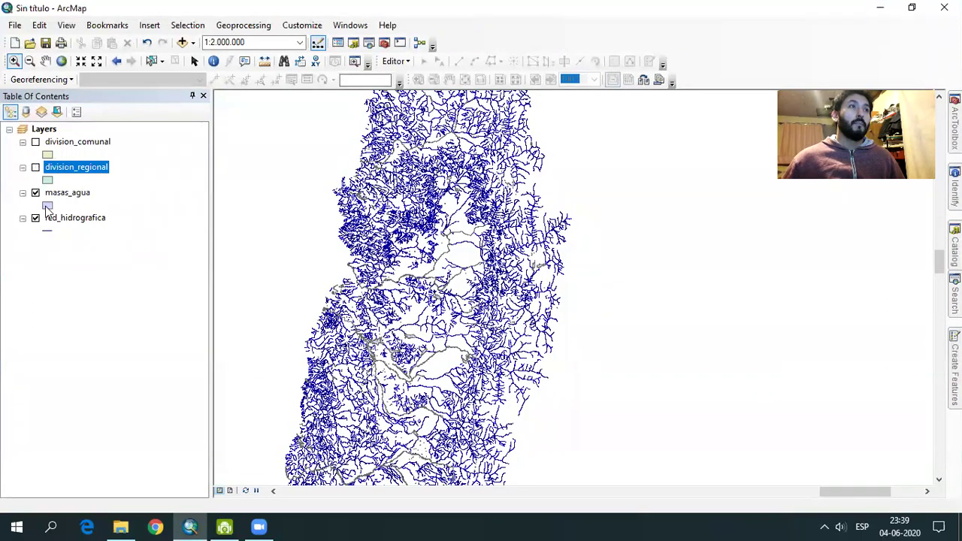
Hide division_regional and red_hidrografica, then zoom in on a single lake at 1:150.000.
{"action": "left_click", "coordinate": [56, 192]}
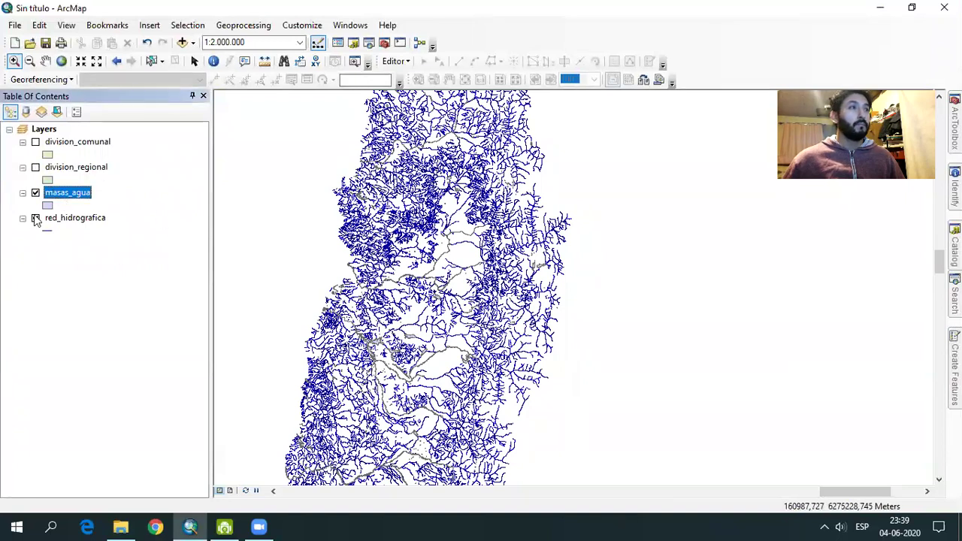
{"action": "left_click", "coordinate": [35, 218]}
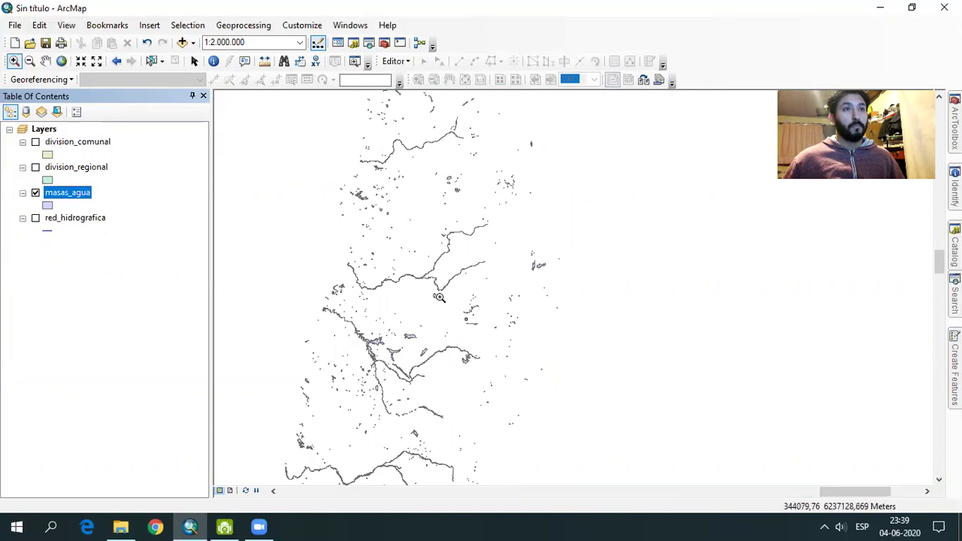
{"action": "left_click_drag", "start_coordinate": [394, 252], "coordinate": [468, 323]}
{"action": "left_click_drag", "start_coordinate": [593, 328], "coordinate": [631, 392]}
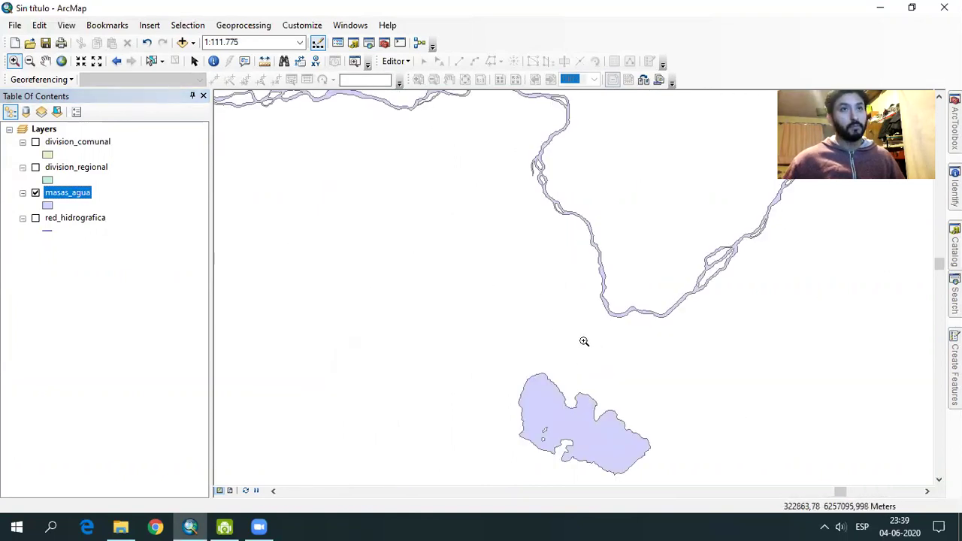
{"action": "middle_click_drag", "start_coordinate": [485, 289], "coordinate": [460, 151]}
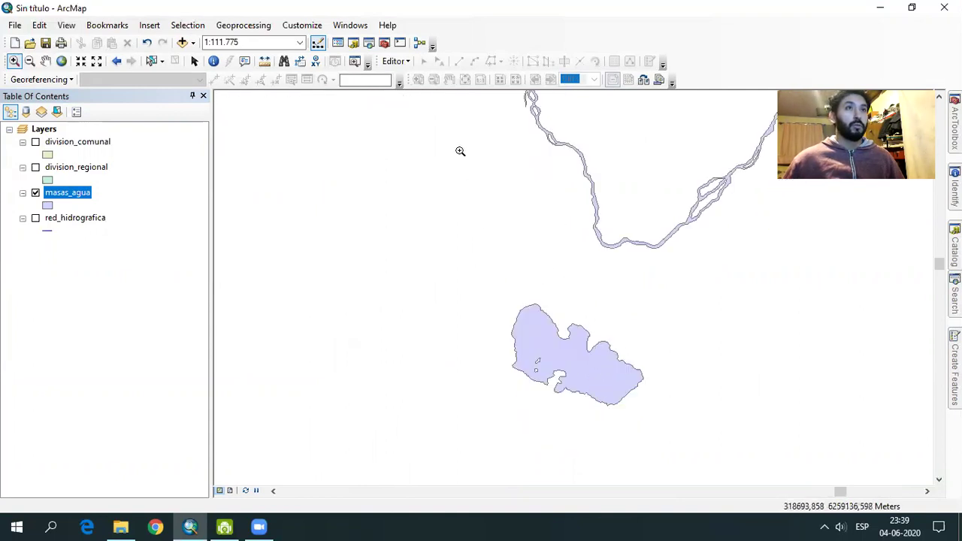
{"action": "left_click_drag", "start_coordinate": [663, 395], "coordinate": [486, 265]}
{"action": "scroll", "coordinate": [519, 284], "scroll_direction": "down", "scroll_amount": 2}
{"action": "scroll", "coordinate": [500, 273], "scroll_direction": "down", "scroll_amount": 3}
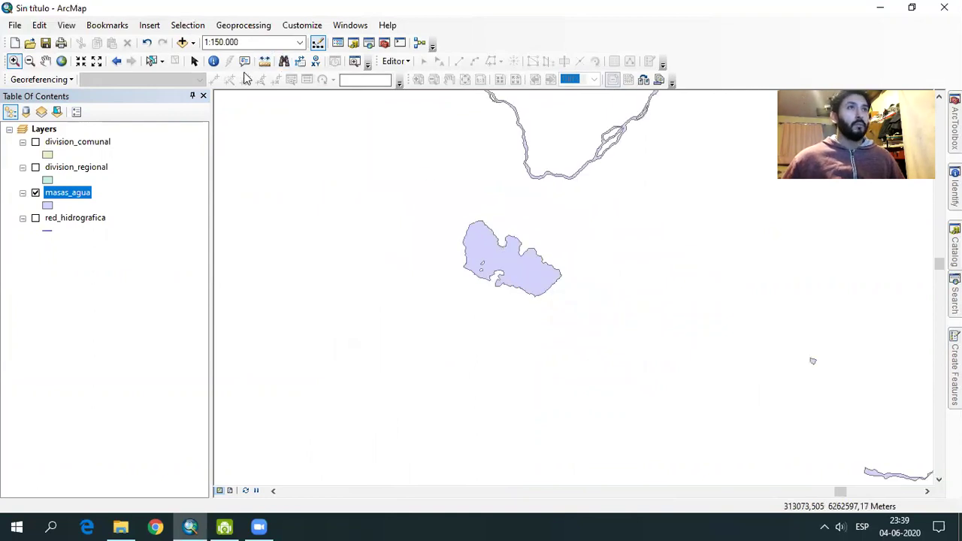
Identify the lake as Laguna de Aculeo (12,084417 km²), nudge the view, and hide masas_agua.
{"action": "left_click", "coordinate": [213, 61]}
{"action": "left_click", "coordinate": [533, 273]}
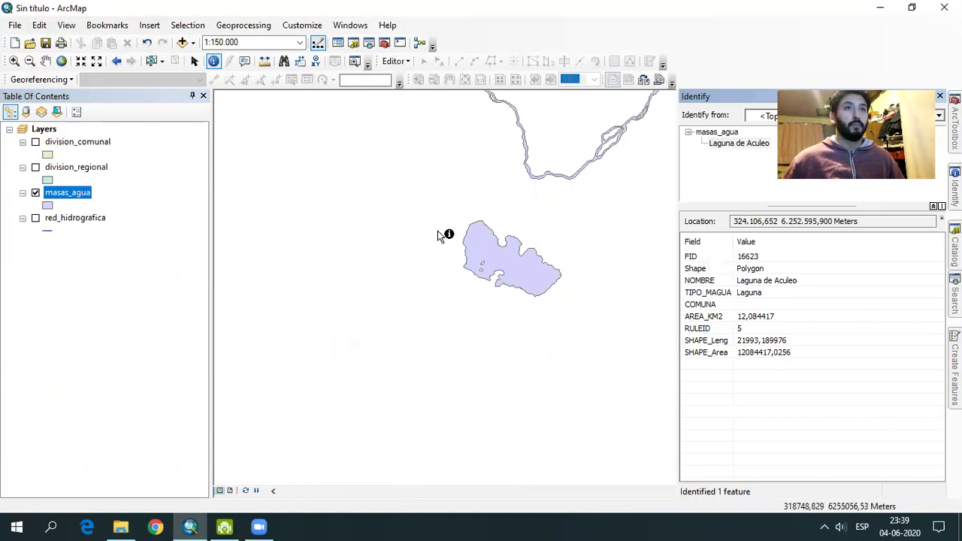
{"action": "key", "text": "Up"}
{"action": "key", "text": "Up"}
{"action": "key", "text": "Up"}
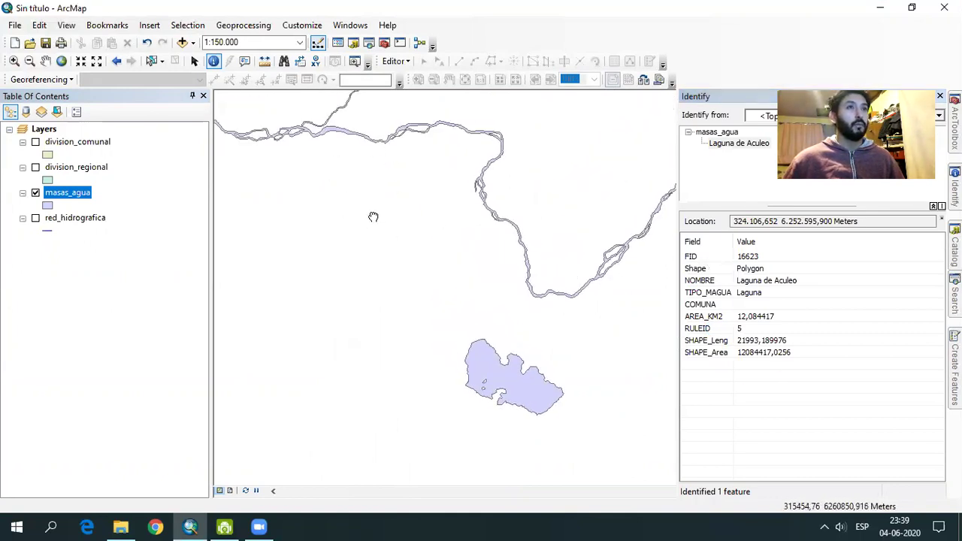
{"action": "key", "text": "Down"}
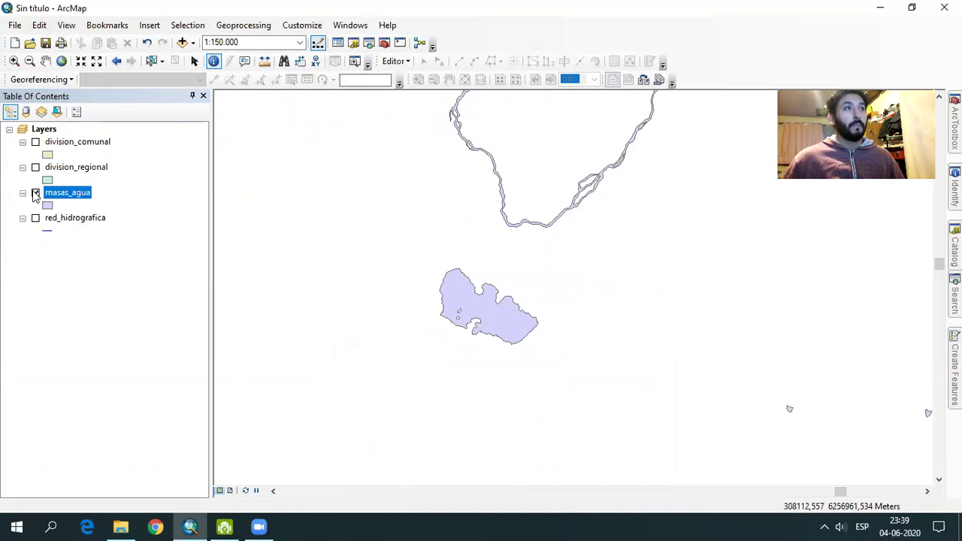
{"action": "left_click", "coordinate": [36, 193]}
Show red_hidrografica, frame the main river at 1:600.000, and select that layer.
{"action": "left_click", "coordinate": [36, 218]}
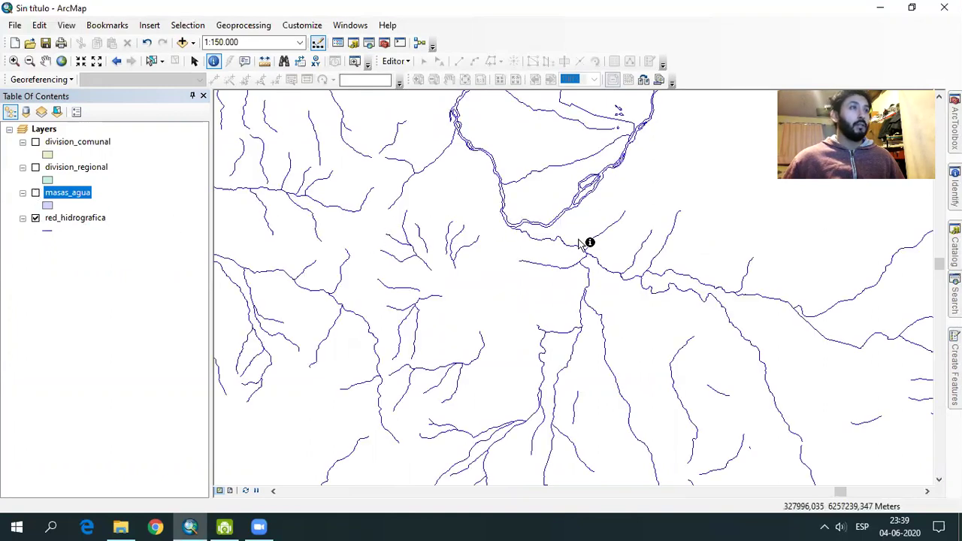
{"action": "scroll", "coordinate": [583, 244], "scroll_direction": "up", "scroll_amount": 1}
{"action": "scroll", "coordinate": [582, 244], "scroll_direction": "up", "scroll_amount": 3}
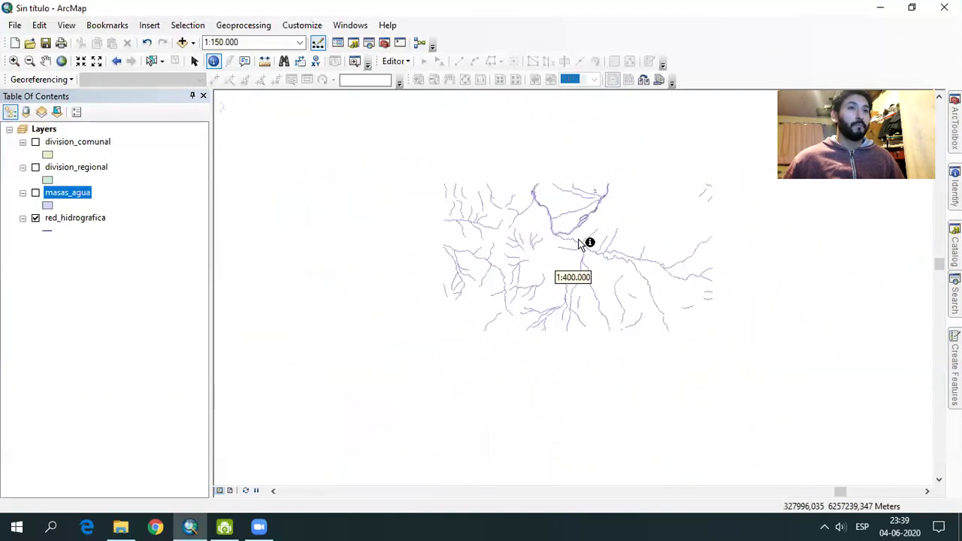
{"action": "middle_click_drag", "start_coordinate": [344, 218], "coordinate": [591, 261]}
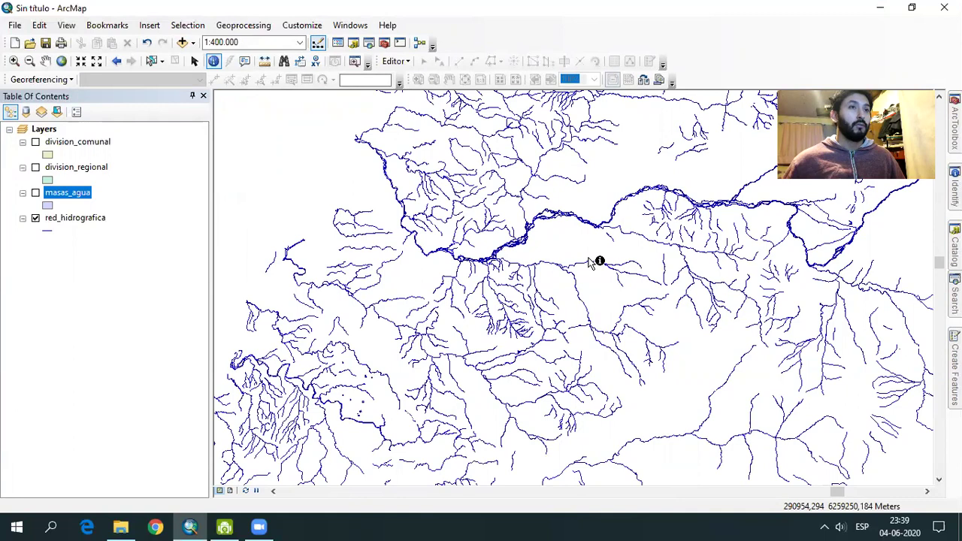
{"action": "scroll", "coordinate": [579, 263], "scroll_direction": "up", "scroll_amount": 1}
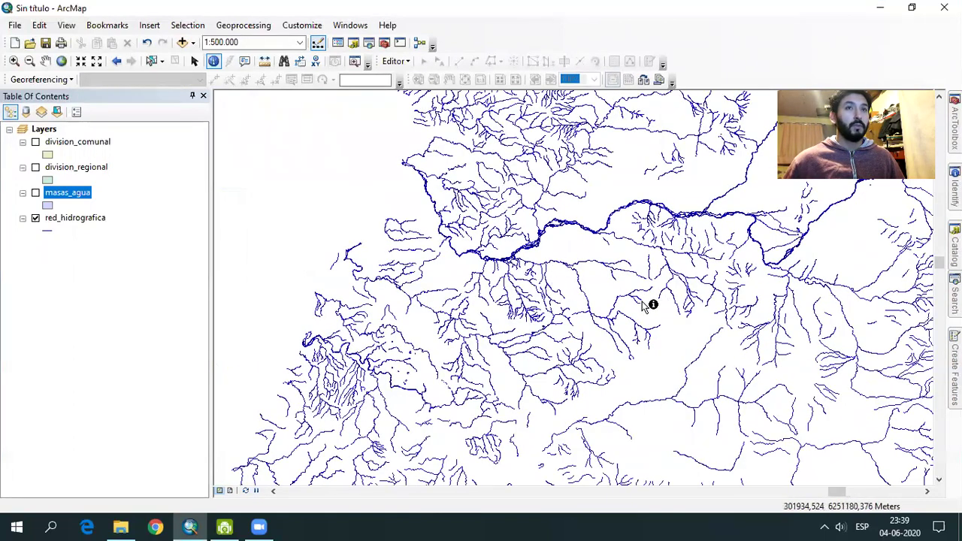
{"action": "middle_click_drag", "start_coordinate": [595, 204], "coordinate": [481, 307]}
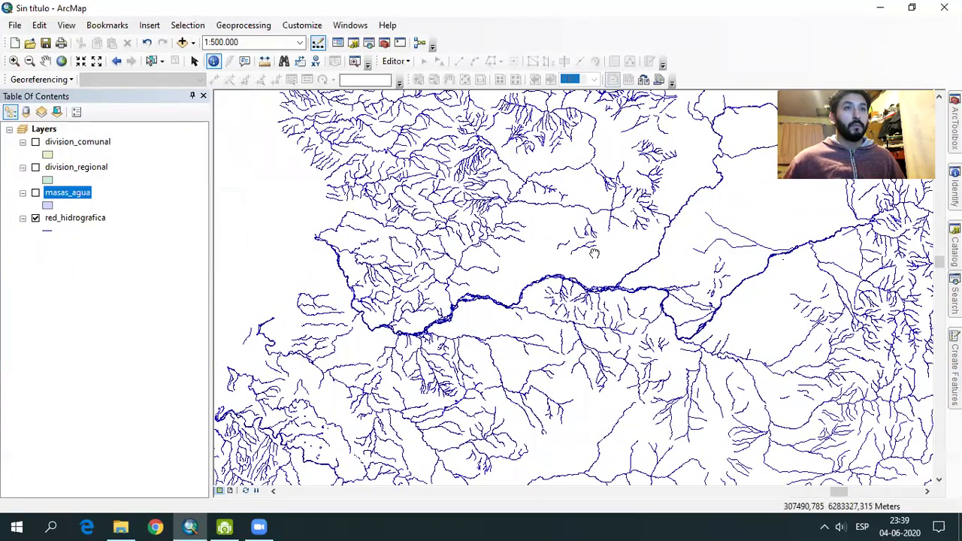
{"action": "middle_click_drag", "start_coordinate": [594, 253], "coordinate": [598, 396]}
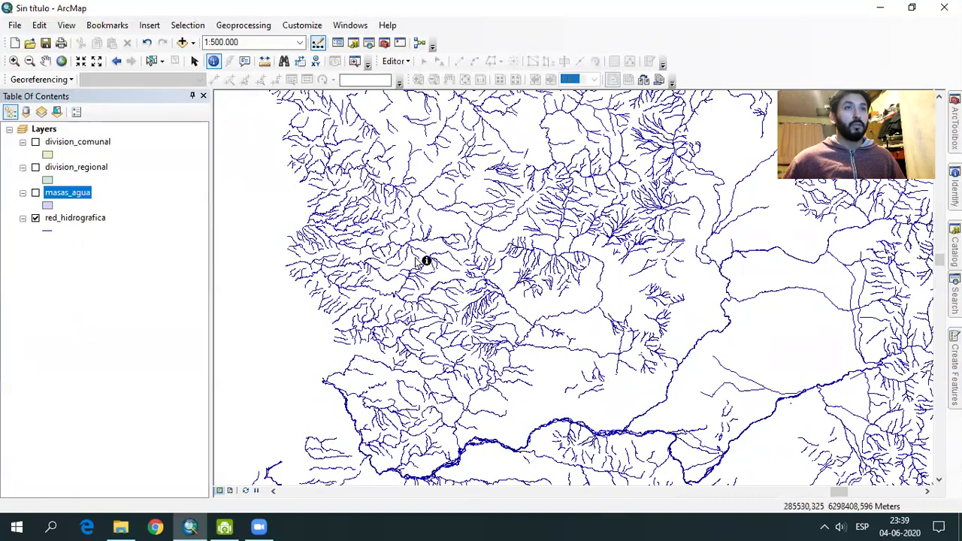
{"action": "scroll", "coordinate": [528, 232], "scroll_direction": "up", "scroll_amount": 1}
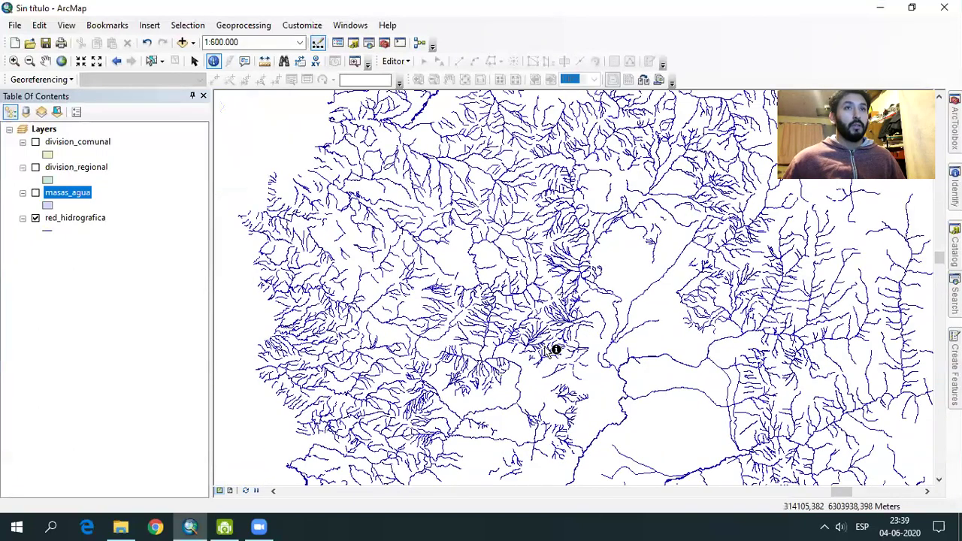
{"action": "middle_click_drag", "start_coordinate": [556, 349], "coordinate": [554, 183]}
{"action": "mouse_move", "coordinate": [572, 434]}
{"action": "middle_mouse_down"}
{"action": "mouse_move", "coordinate": [586, 316]}
{"action": "mouse_move", "coordinate": [645, 369]}
{"action": "middle_mouse_up"}
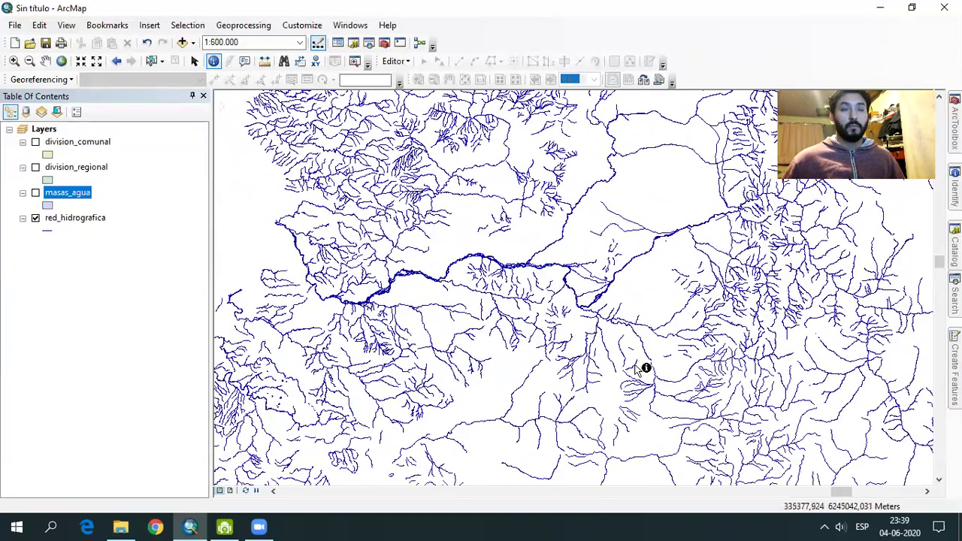
{"action": "left_click", "coordinate": [64, 217]}
{"action": "right_click", "coordinate": [63, 216]}
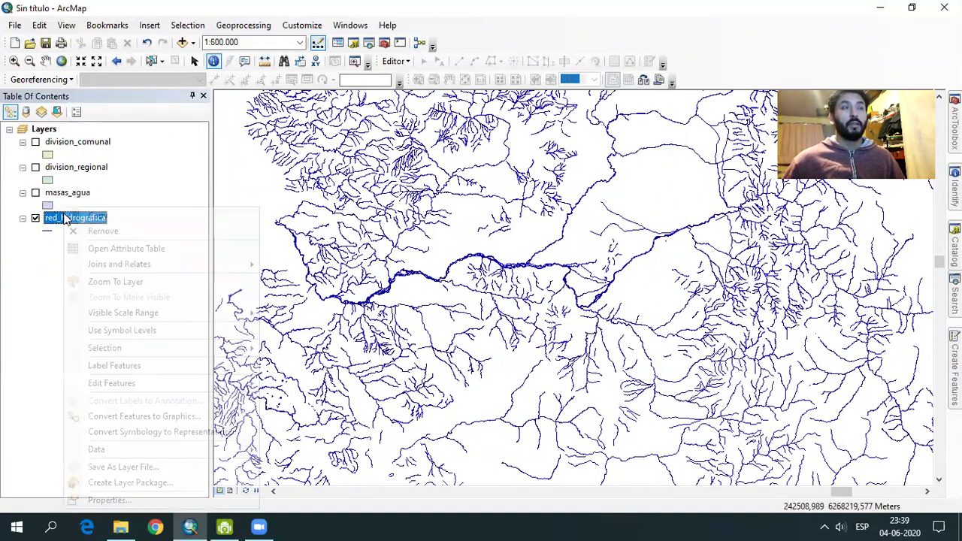
{"action": "left_click", "coordinate": [145, 246]}
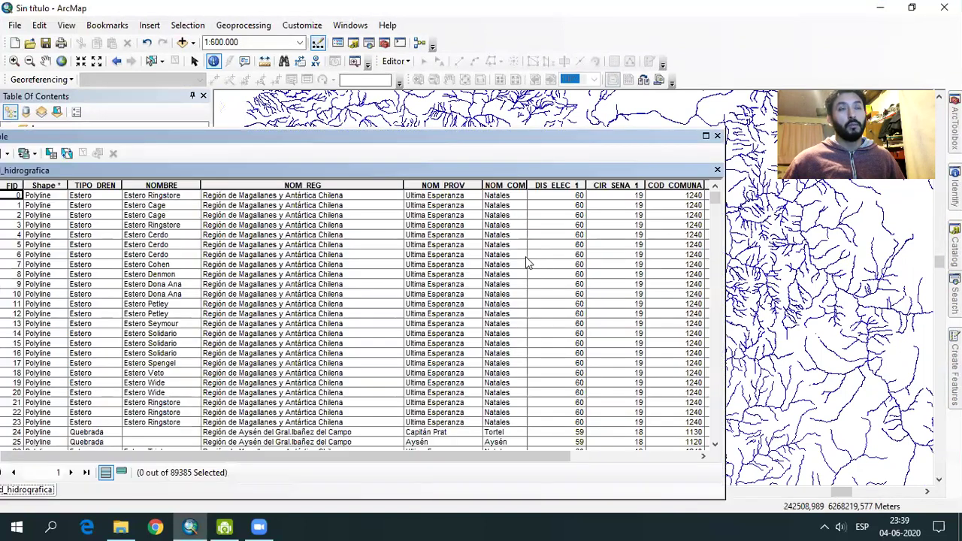
{"action": "left_click_drag", "start_coordinate": [453, 143], "coordinate": [526, 111]}
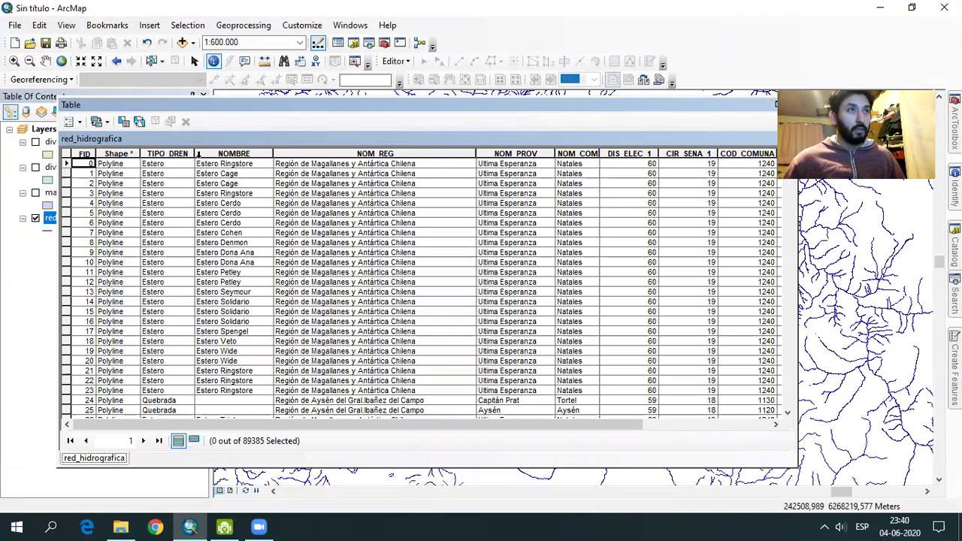
{"action": "left_click_drag", "start_coordinate": [197, 154], "coordinate": [219, 154]}
{"action": "left_click", "coordinate": [192, 304]}
{"action": "scroll", "coordinate": [188, 293], "scroll_direction": "down", "scroll_amount": 1}
{"action": "scroll", "coordinate": [184, 278], "scroll_direction": "down", "scroll_amount": 3}
{"action": "scroll", "coordinate": [178, 264], "scroll_direction": "down", "scroll_amount": 8}
{"action": "scroll", "coordinate": [178, 264], "scroll_direction": "down", "scroll_amount": 6}
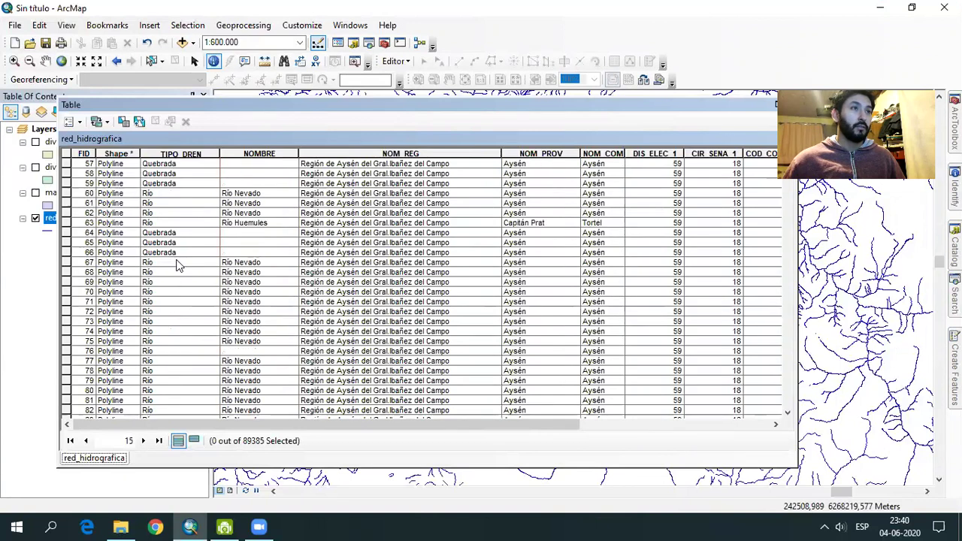
{"action": "scroll", "coordinate": [168, 281], "scroll_direction": "down", "scroll_amount": 6}
{"action": "scroll", "coordinate": [167, 280], "scroll_direction": "down", "scroll_amount": 7}
{"action": "scroll", "coordinate": [168, 281], "scroll_direction": "up", "scroll_amount": 3}
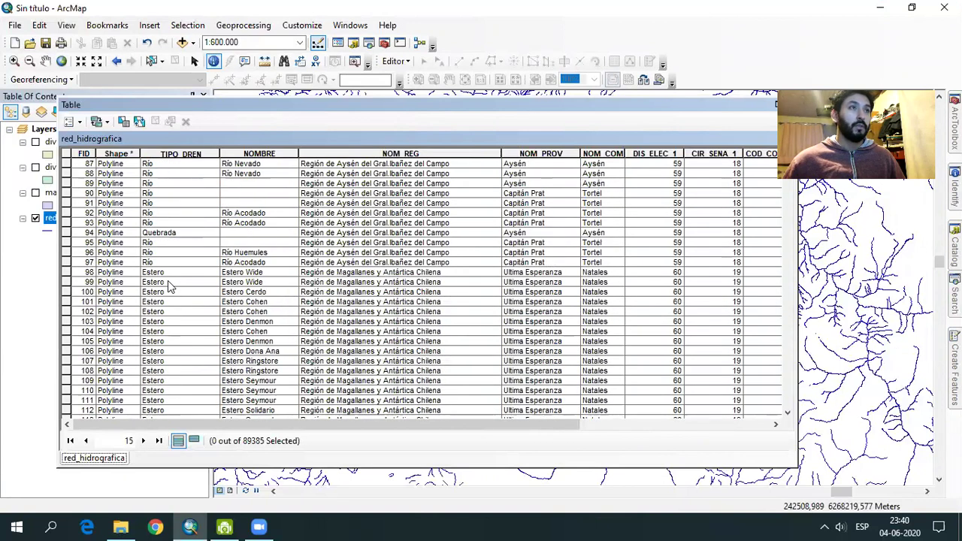
{"action": "scroll", "coordinate": [168, 280], "scroll_direction": "down", "scroll_amount": 11}
{"action": "scroll", "coordinate": [170, 299], "scroll_direction": "down", "scroll_amount": 8}
{"action": "scroll", "coordinate": [171, 301], "scroll_direction": "down", "scroll_amount": 2}
{"action": "scroll", "coordinate": [196, 303], "scroll_direction": "down", "scroll_amount": 4}
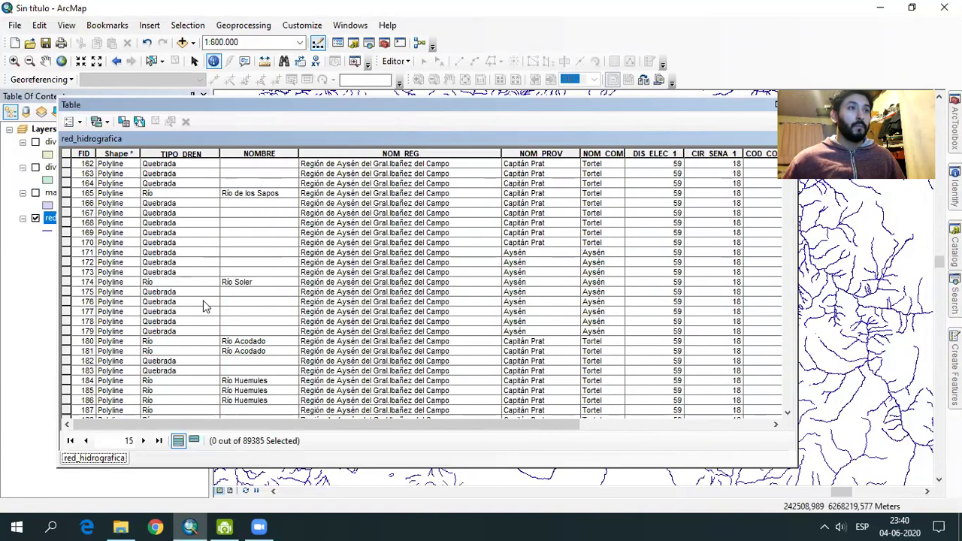
{"action": "left_click_drag", "start_coordinate": [569, 105], "coordinate": [430, 109]}
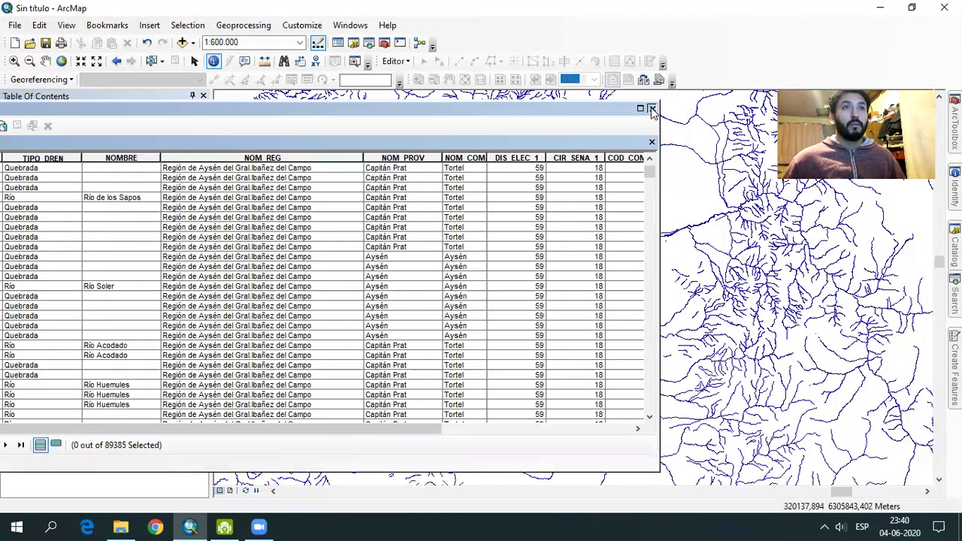
{"action": "left_click", "coordinate": [652, 110]}
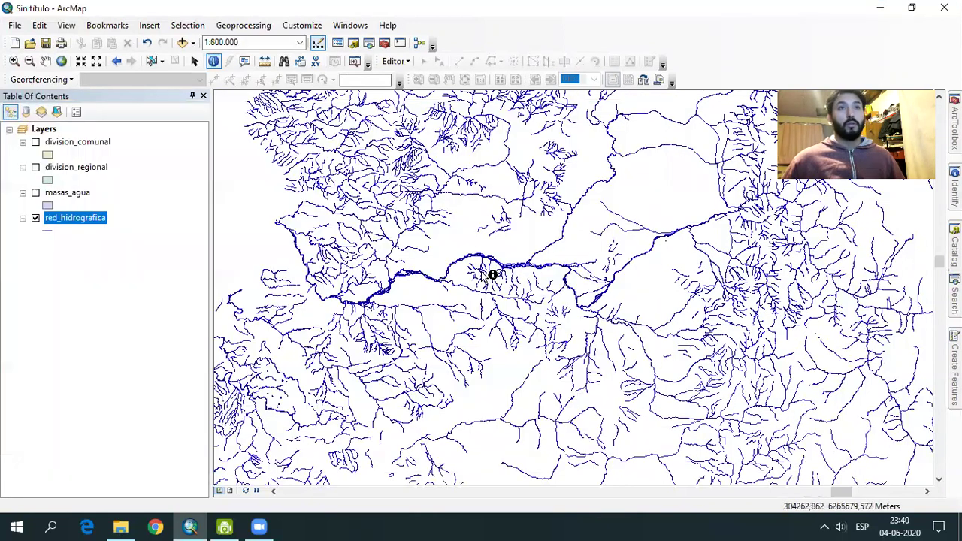
Switch on masas_agua, division_regional, division_comunal and red_hidrografica so all four layers draw.
{"action": "left_click", "coordinate": [127, 226]}
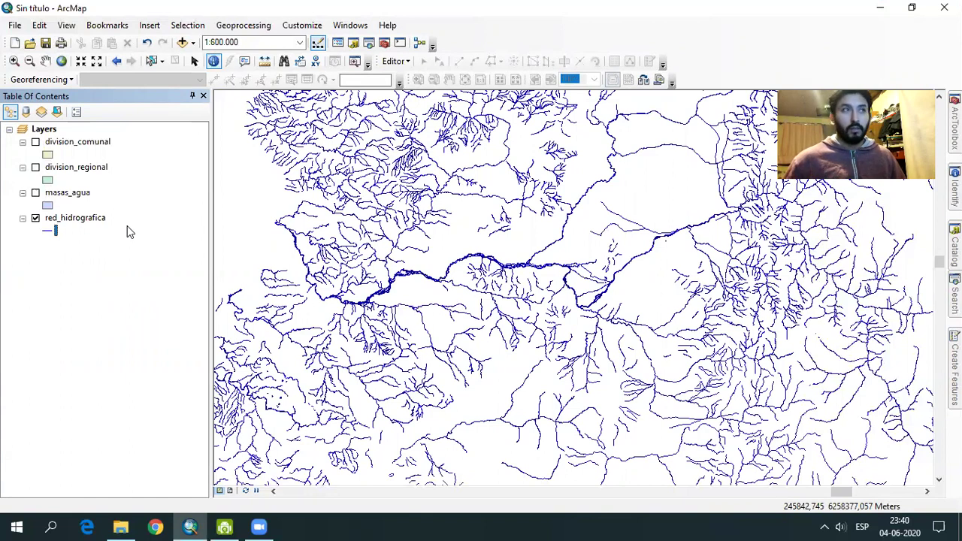
{"action": "left_click", "coordinate": [36, 218]}
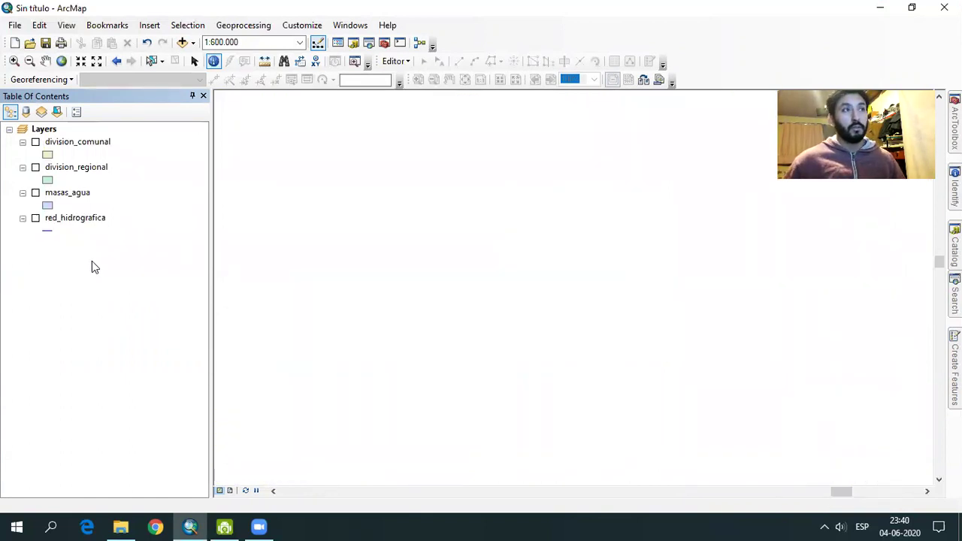
{"action": "left_click", "coordinate": [35, 192]}
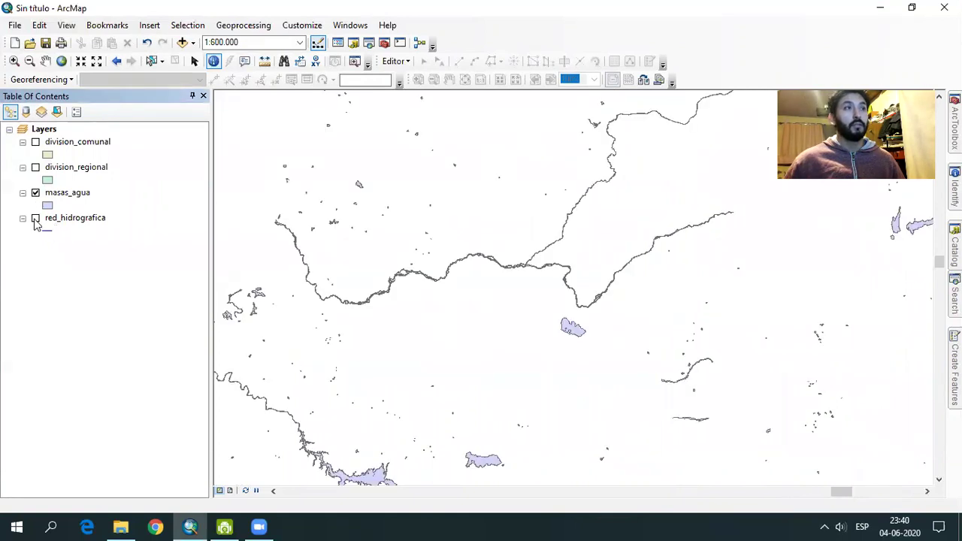
{"action": "left_click", "coordinate": [35, 167]}
{"action": "left_click", "coordinate": [35, 141]}
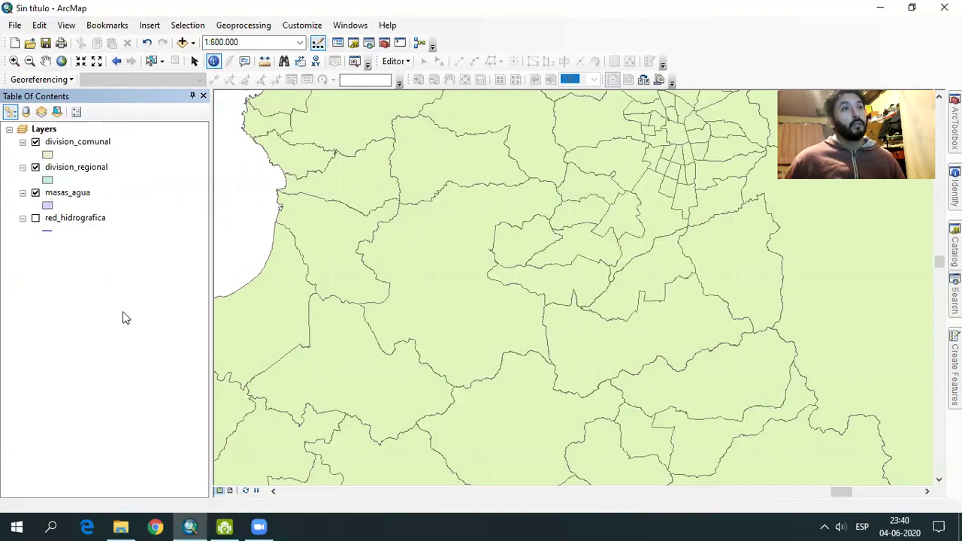
{"action": "left_click", "coordinate": [35, 218]}
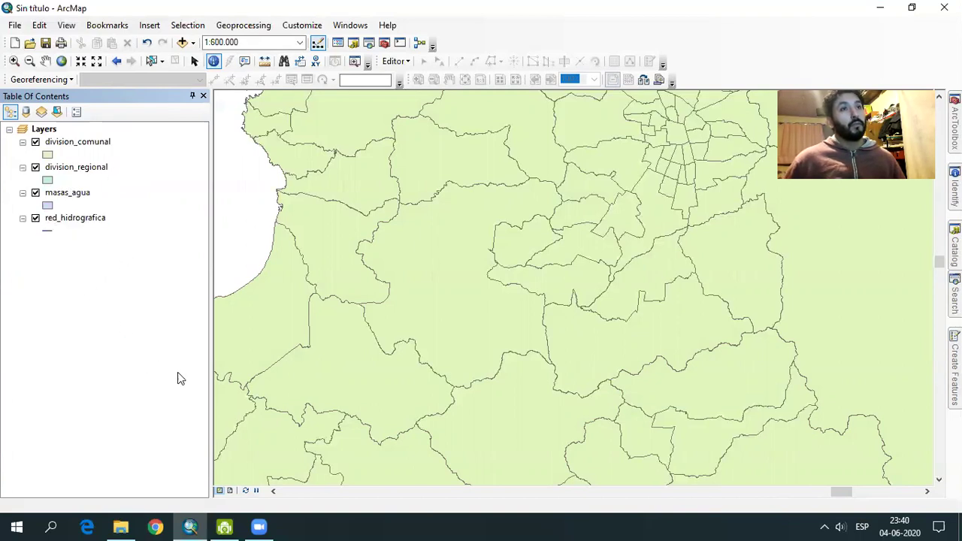
Reverse the layer order with red_hidrografica on top, leaving only masas_agua and division_comunal visible.
{"action": "left_click_drag", "start_coordinate": [77, 197], "coordinate": [84, 235]}
{"action": "left_click_drag", "start_coordinate": [86, 170], "coordinate": [83, 256]}
{"action": "left_click", "coordinate": [84, 142]}
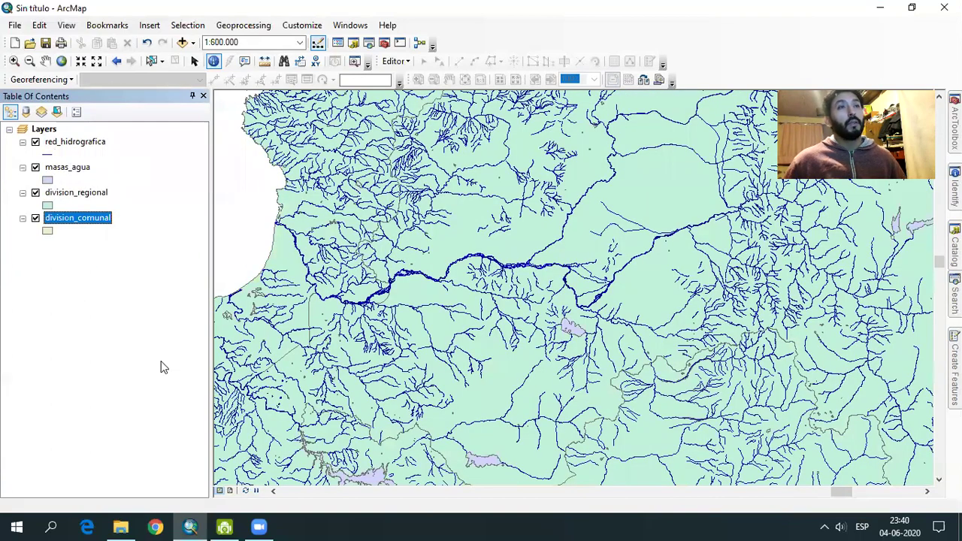
{"action": "left_click", "coordinate": [35, 193]}
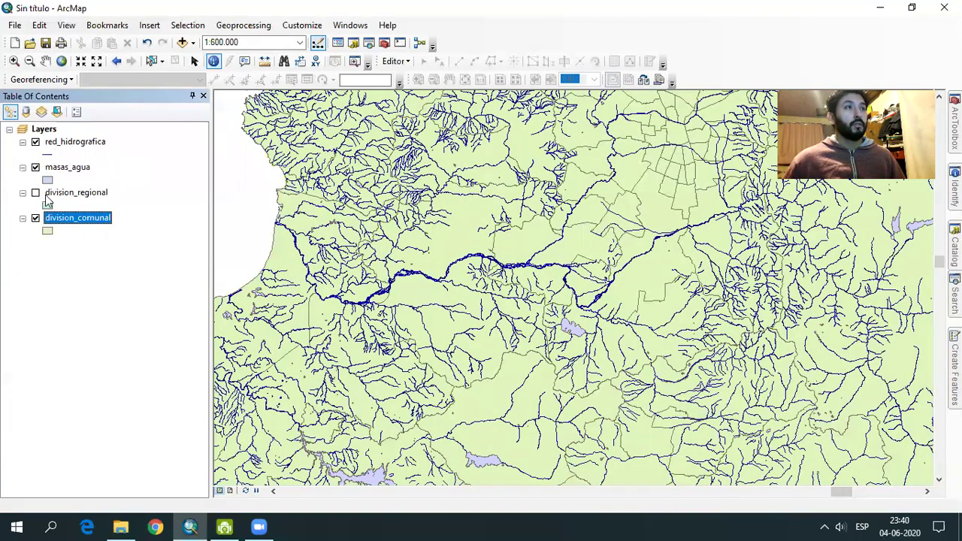
{"action": "left_click", "coordinate": [35, 218]}
{"action": "left_click", "coordinate": [35, 218]}
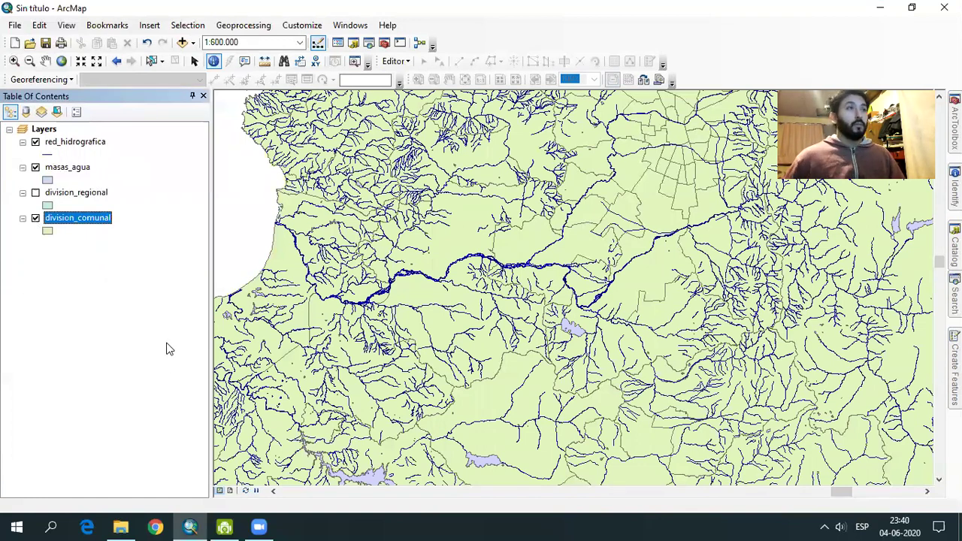
{"action": "left_click", "coordinate": [36, 142]}
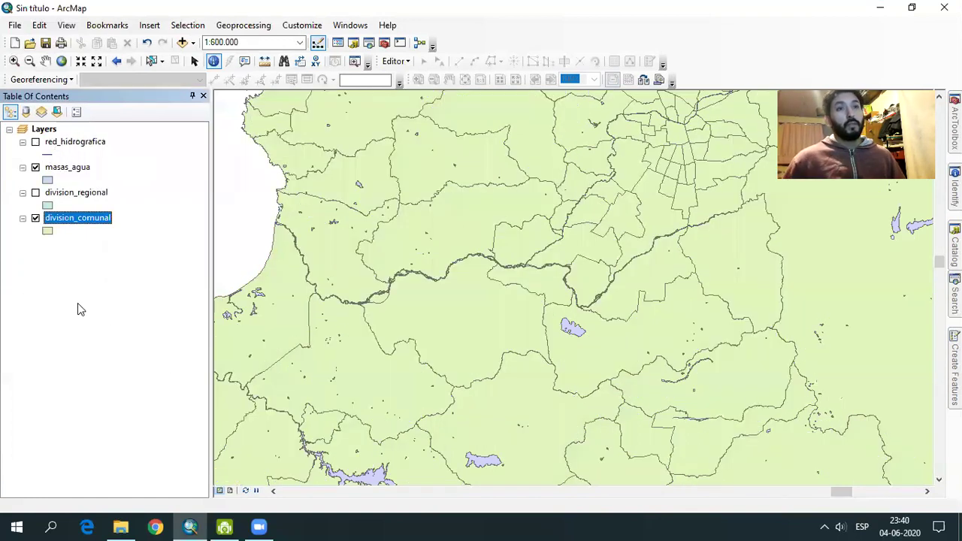
Drag the map to centre the dense cluster of Santiago communes at 1:600.000.
{"action": "middle_click_drag", "start_coordinate": [564, 262], "coordinate": [524, 323]}
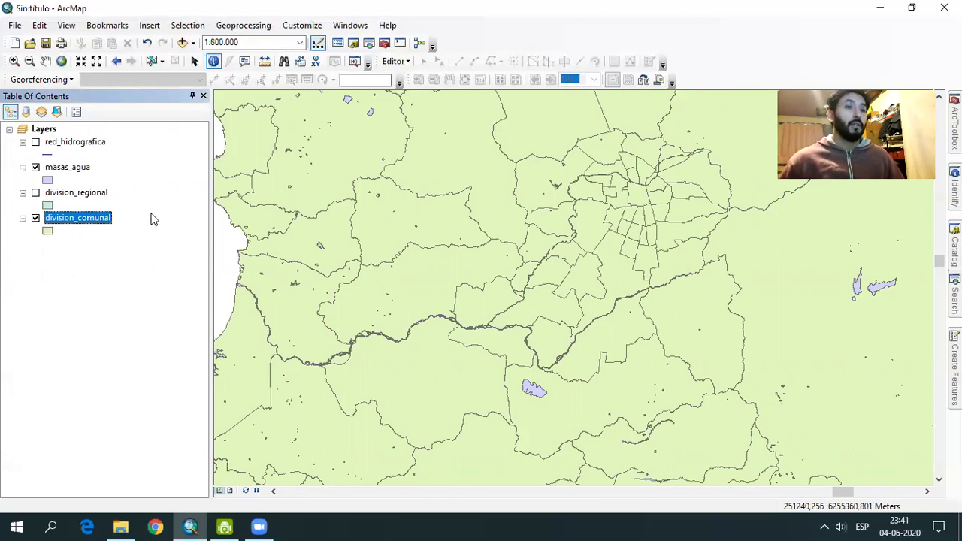
Bring File Explorer back, go up to ejercicios practicos 1 and select aeropuertos.xlsx.
{"action": "left_click", "coordinate": [123, 526]}
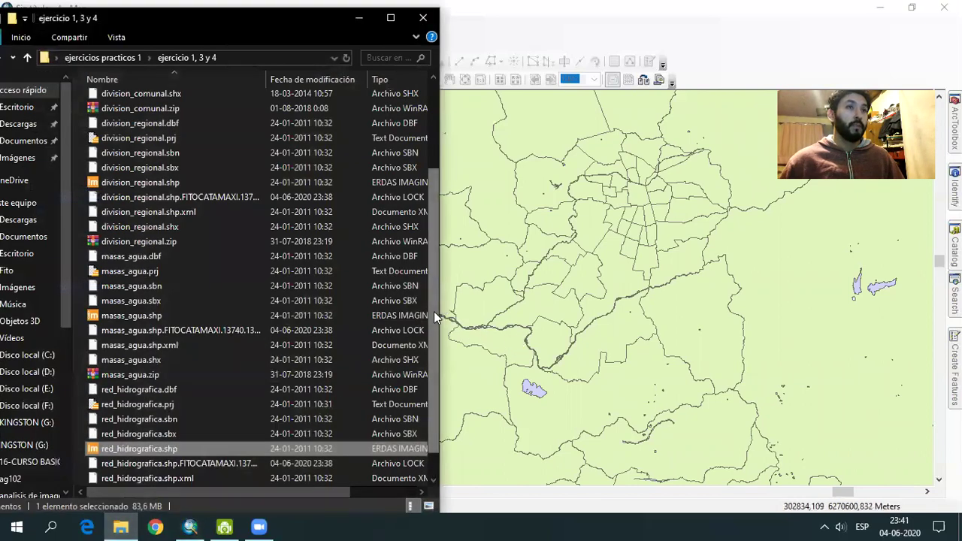
{"action": "scroll", "coordinate": [434, 312], "scroll_direction": "up", "scroll_amount": 3}
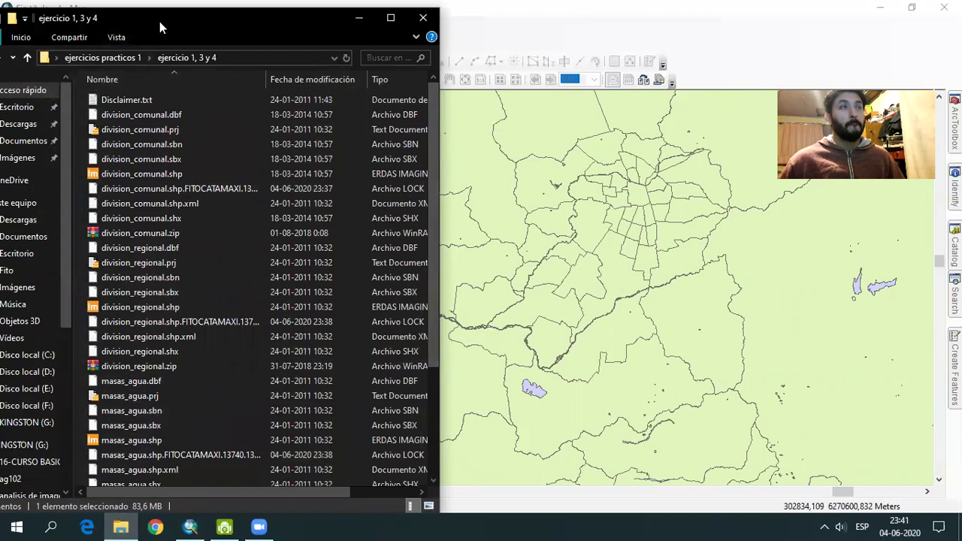
{"action": "left_click_drag", "start_coordinate": [160, 22], "coordinate": [221, 13]}
{"action": "left_click", "coordinate": [36, 48]}
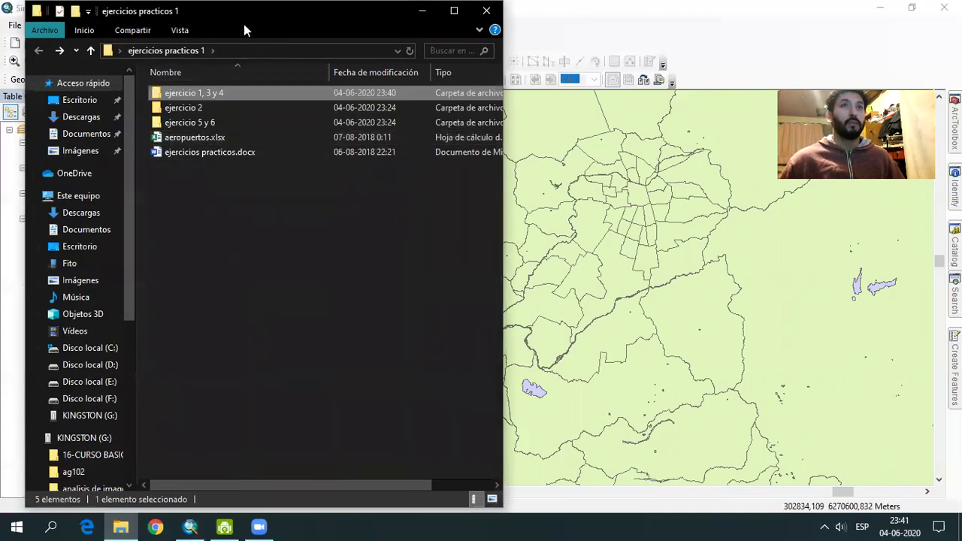
{"action": "left_click_drag", "start_coordinate": [243, 31], "coordinate": [434, 64]}
{"action": "left_click", "coordinate": [393, 173]}
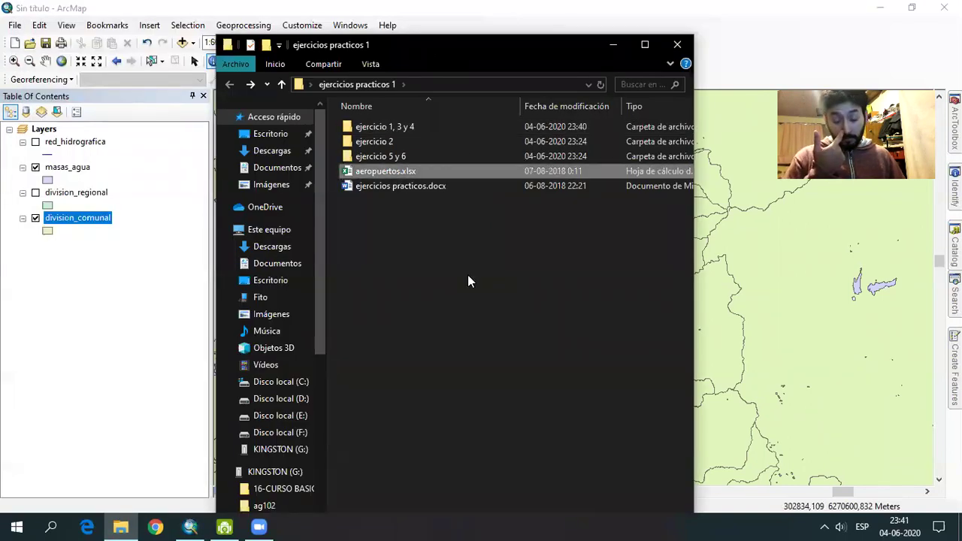
Drag aeropuertos.xlsx into ArcMap's layer list and dismiss the could-not-open error.
{"action": "left_click", "coordinate": [500, 347]}
{"action": "left_click", "coordinate": [394, 174]}
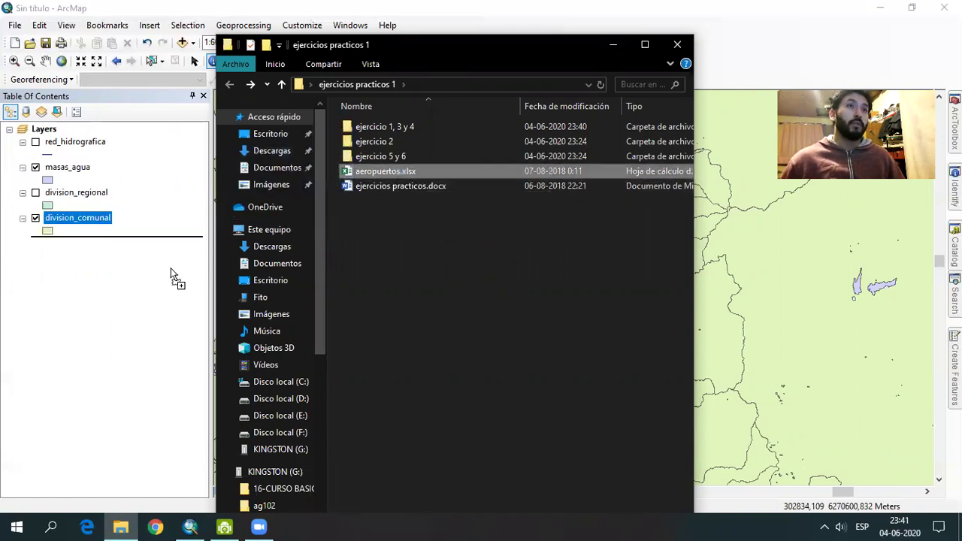
{"action": "left_click_drag", "start_coordinate": [403, 172], "coordinate": [123, 290]}
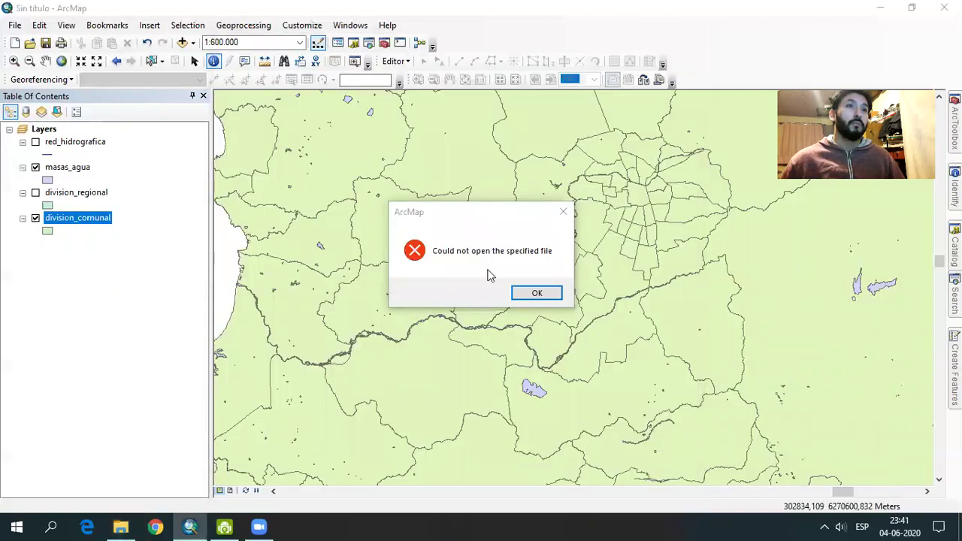
{"action": "left_click", "coordinate": [535, 292]}
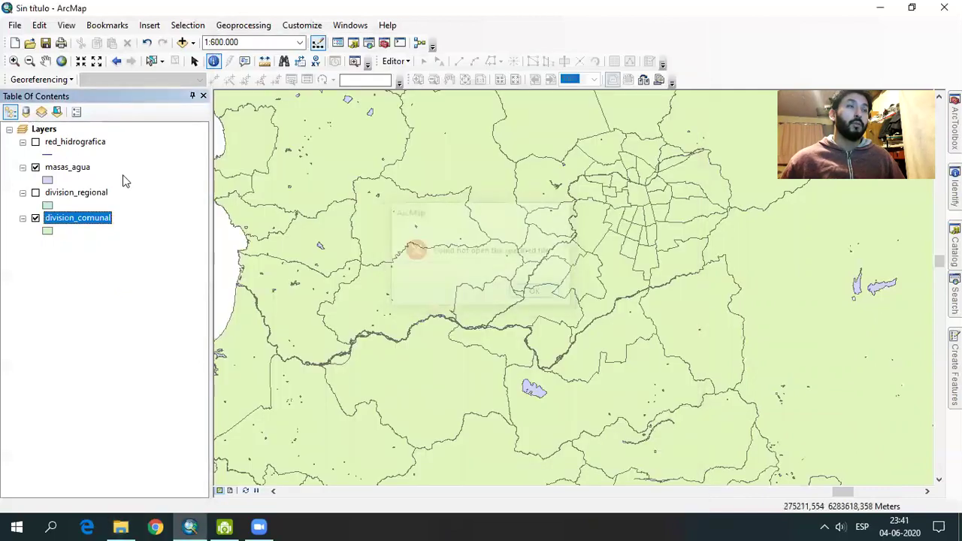
List layers by source, retry dropping aeropuertos.xlsx into ArcMap, then close the Add Data window.
{"action": "left_click", "coordinate": [26, 111]}
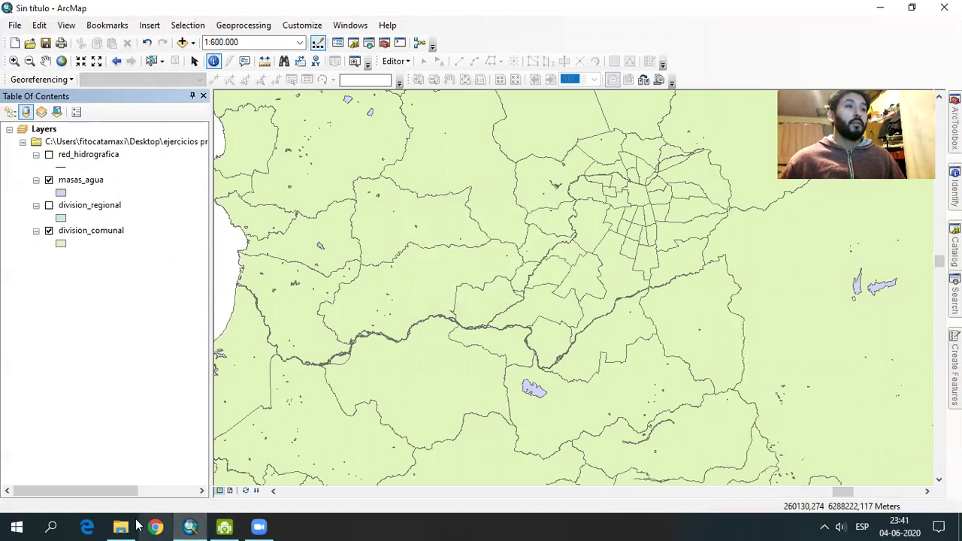
{"action": "left_click", "coordinate": [121, 527]}
{"action": "left_click_drag", "start_coordinate": [390, 173], "coordinate": [123, 270]}
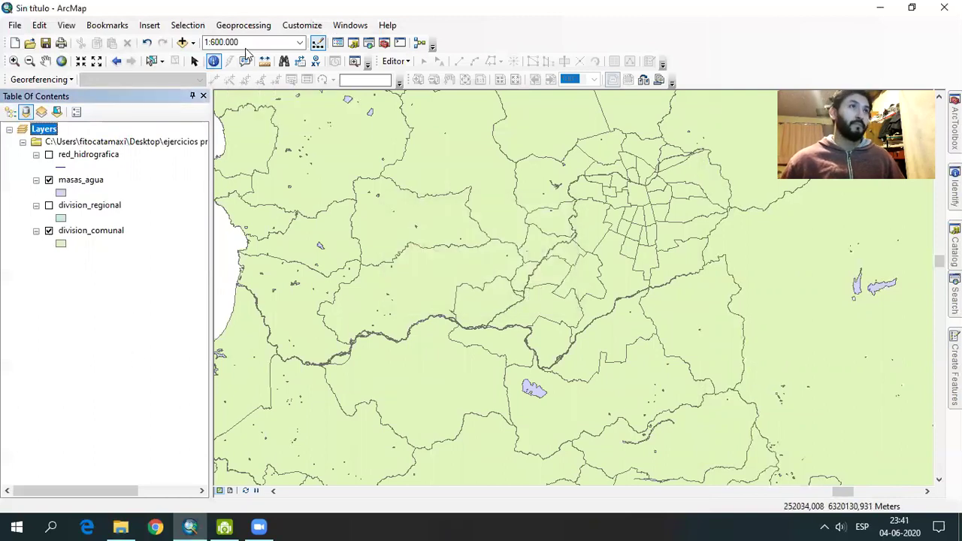
{"action": "left_click", "coordinate": [181, 47]}
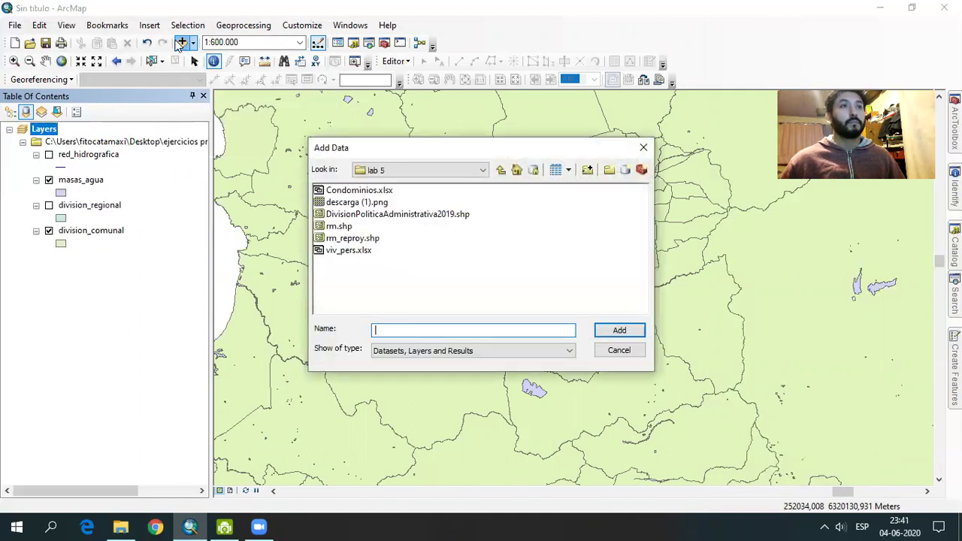
{"action": "left_click", "coordinate": [644, 149]}
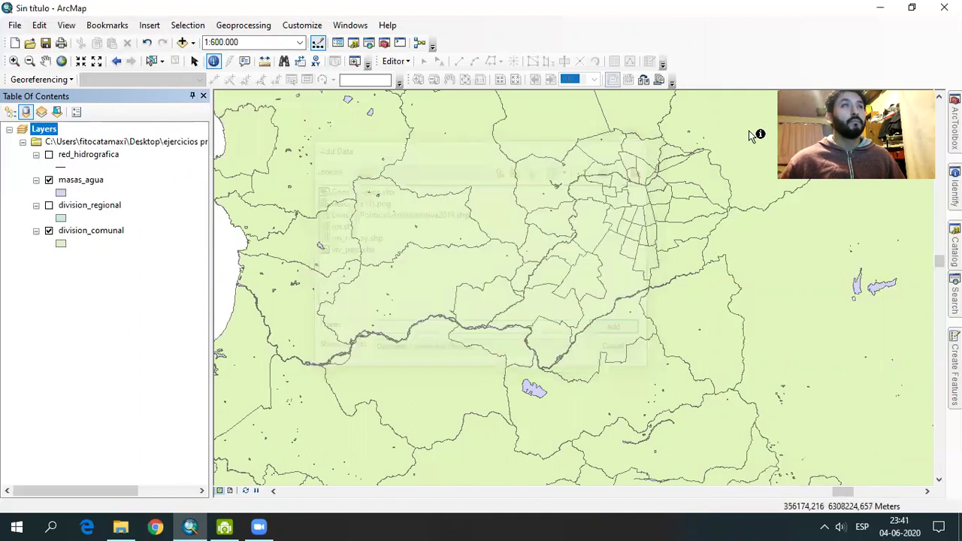
Browse to D:\lab 6 holding aeropuertos.xlsx, close Explorer and maximize ArcMap.
{"action": "double_click", "coordinate": [748, 7]}
{"action": "double_click", "coordinate": [113, 120]}
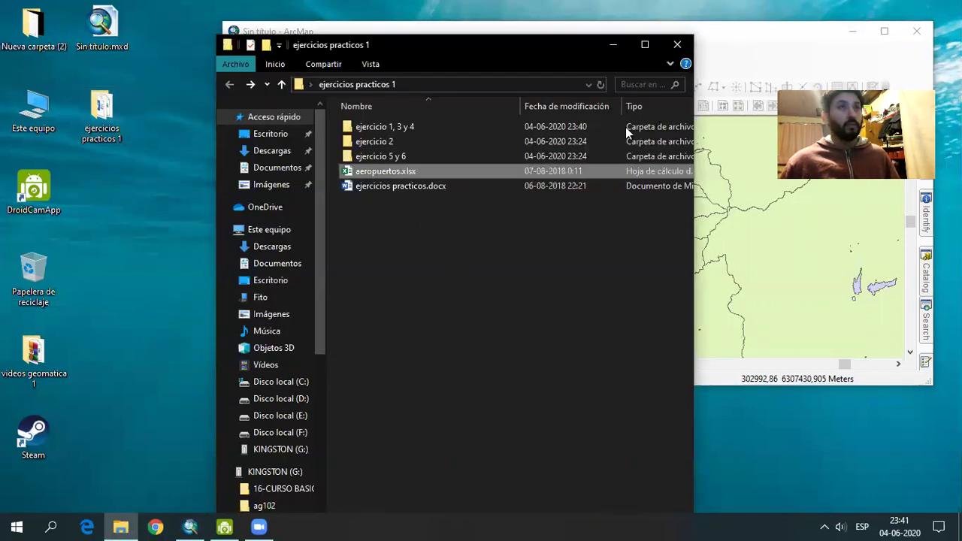
{"action": "left_click", "coordinate": [678, 45]}
{"action": "double_click", "coordinate": [33, 112]}
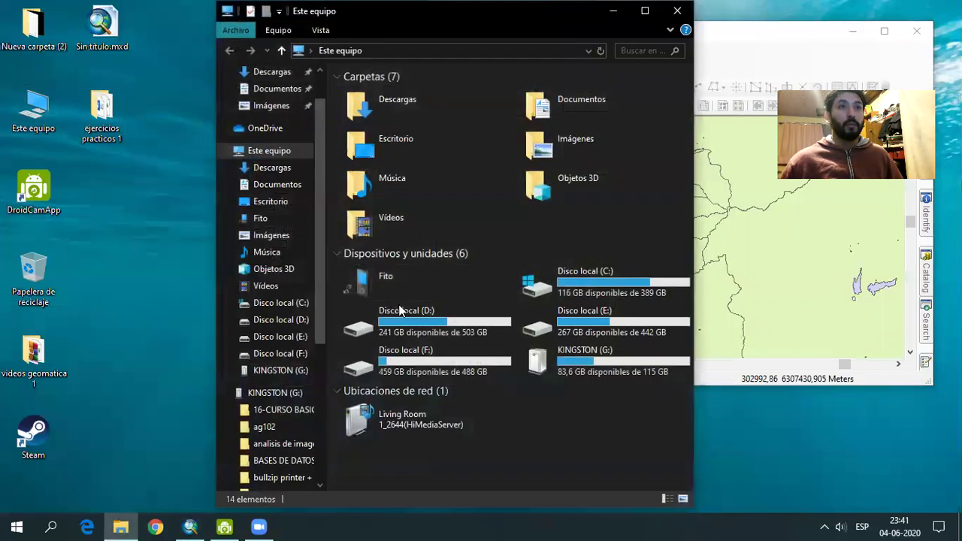
{"action": "double_click", "coordinate": [451, 324]}
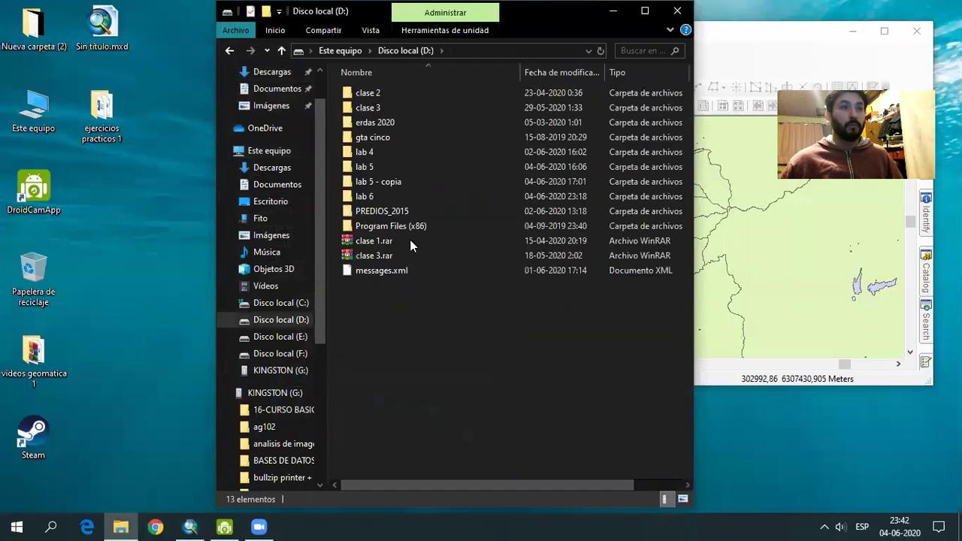
{"action": "double_click", "coordinate": [399, 195]}
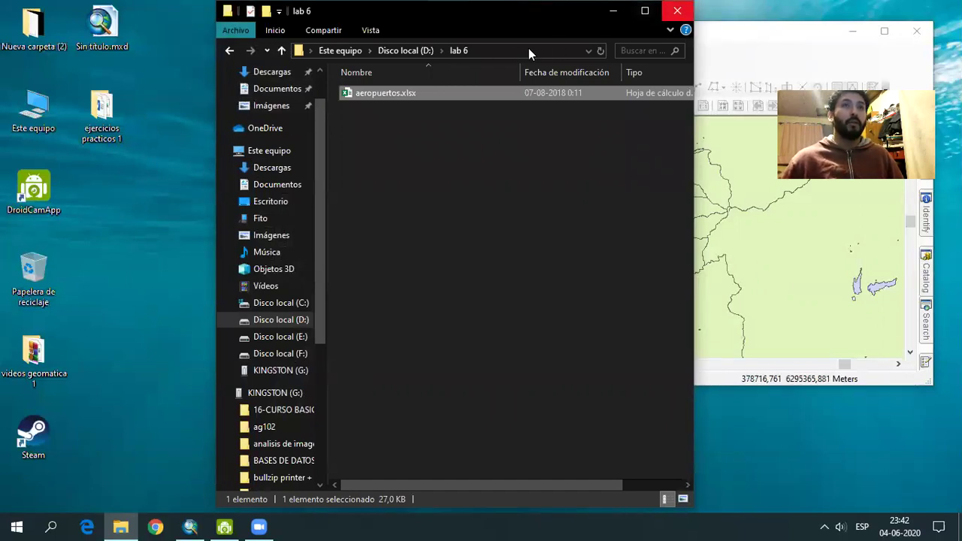
{"action": "left_click", "coordinate": [677, 11]}
{"action": "double_click", "coordinate": [706, 34]}
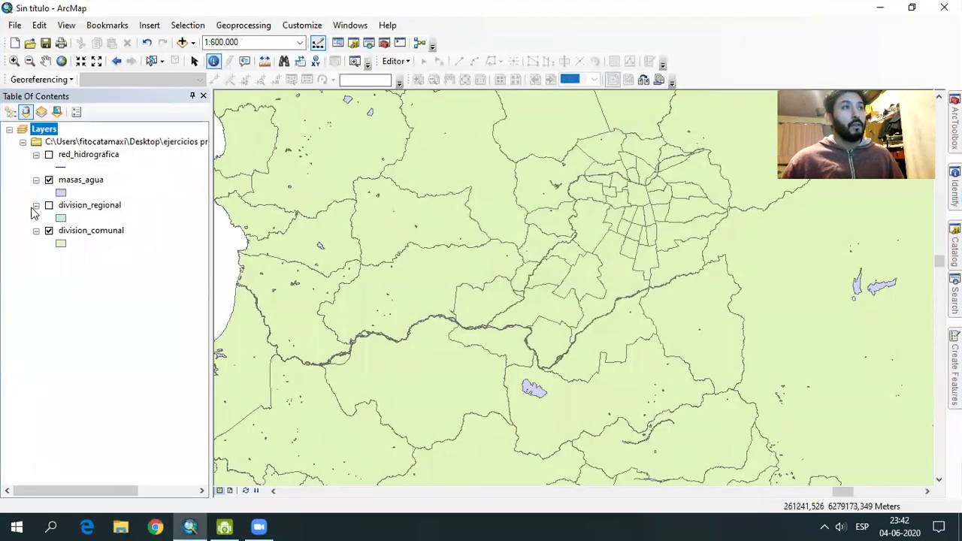
Add the _xlnm#Database sheet of D:\lab 6\aeropuertos.xlsx to the map and right-click it.
{"action": "left_click", "coordinate": [182, 43]}
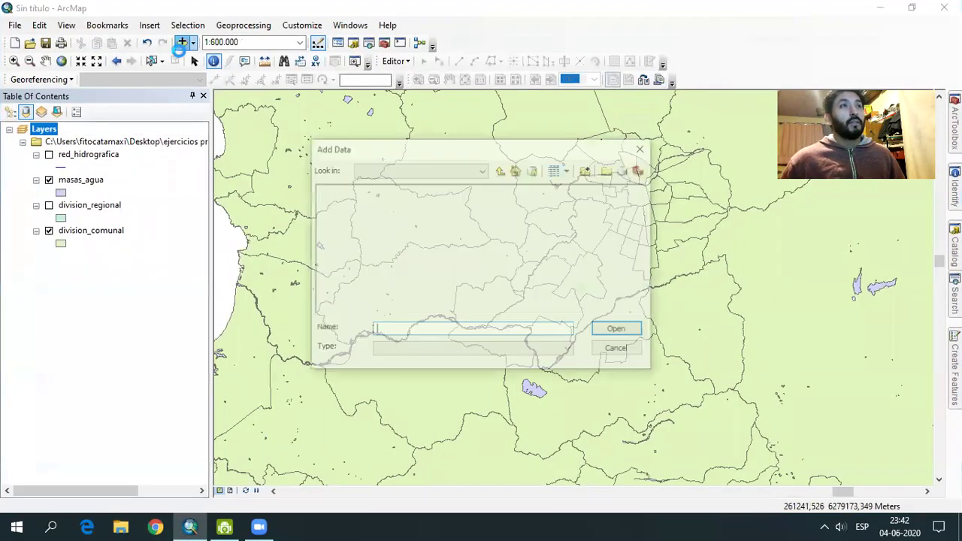
{"action": "left_click", "coordinate": [501, 171]}
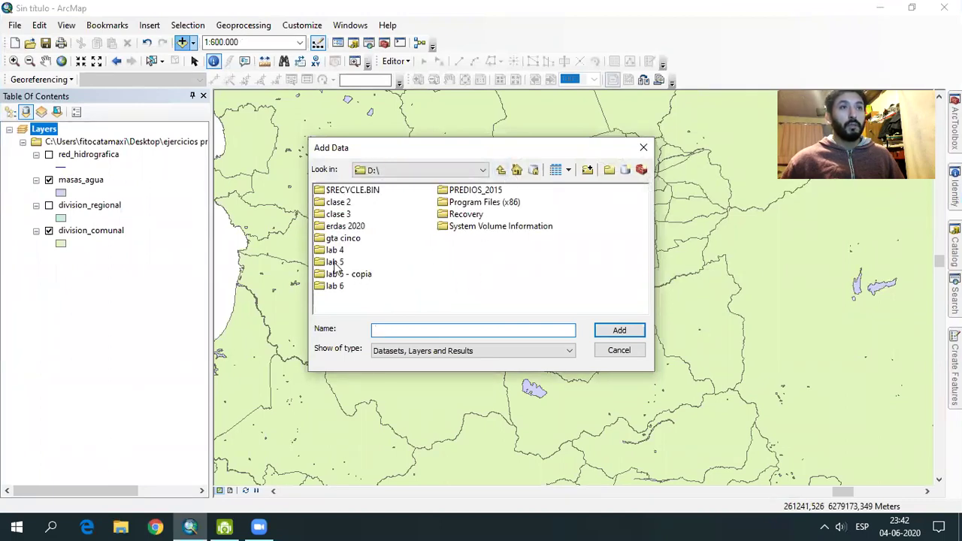
{"action": "double_click", "coordinate": [334, 288]}
{"action": "left_click", "coordinate": [372, 191]}
{"action": "left_click", "coordinate": [619, 330]}
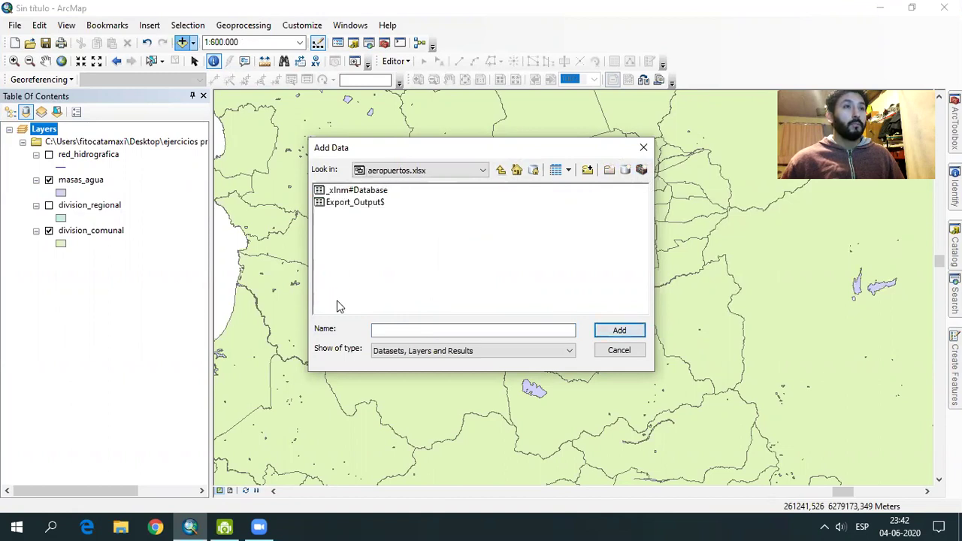
{"action": "left_click", "coordinate": [371, 192]}
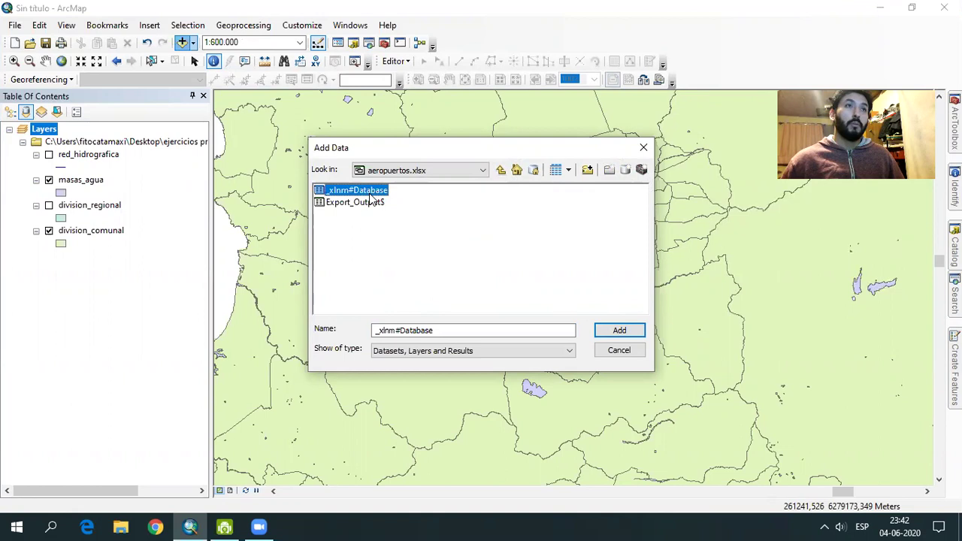
{"action": "left_click", "coordinate": [619, 331]}
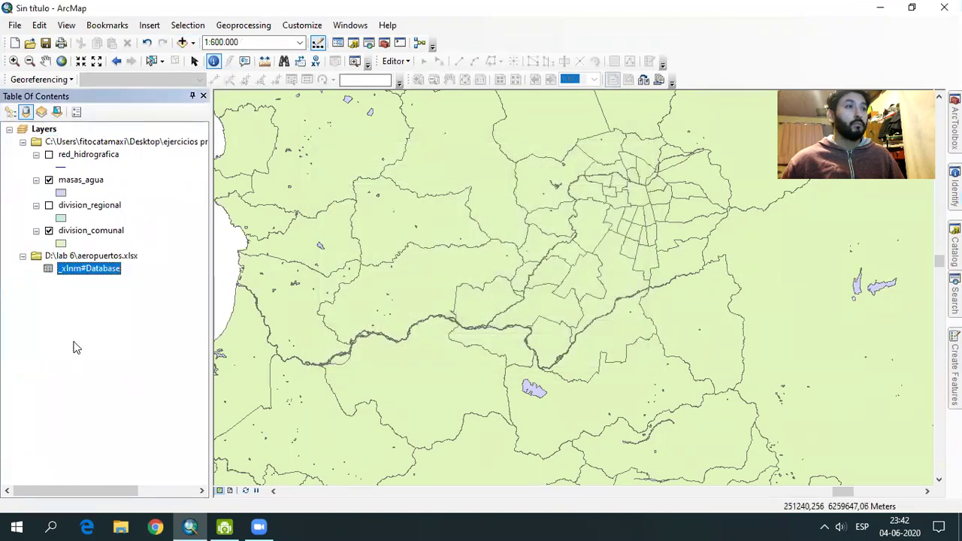
{"action": "right_click", "coordinate": [82, 275]}
{"action": "left_click", "coordinate": [113, 286]}
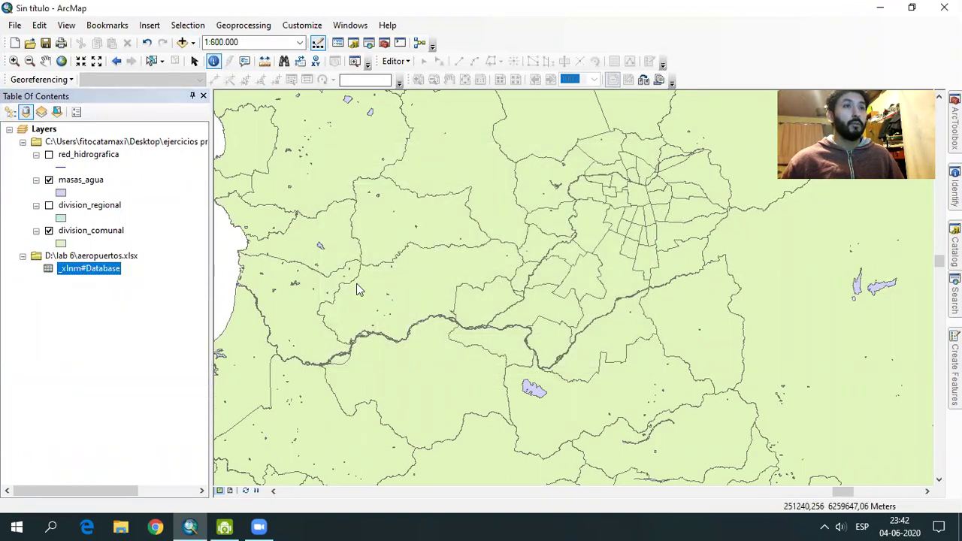
{"action": "left_click_drag", "start_coordinate": [343, 107], "coordinate": [410, 107]}
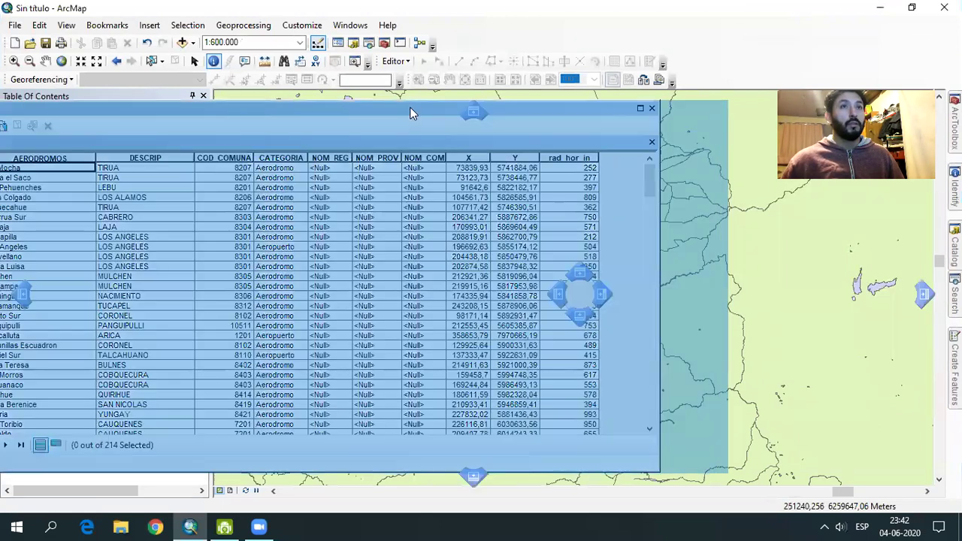
{"action": "left_click", "coordinate": [536, 159]}
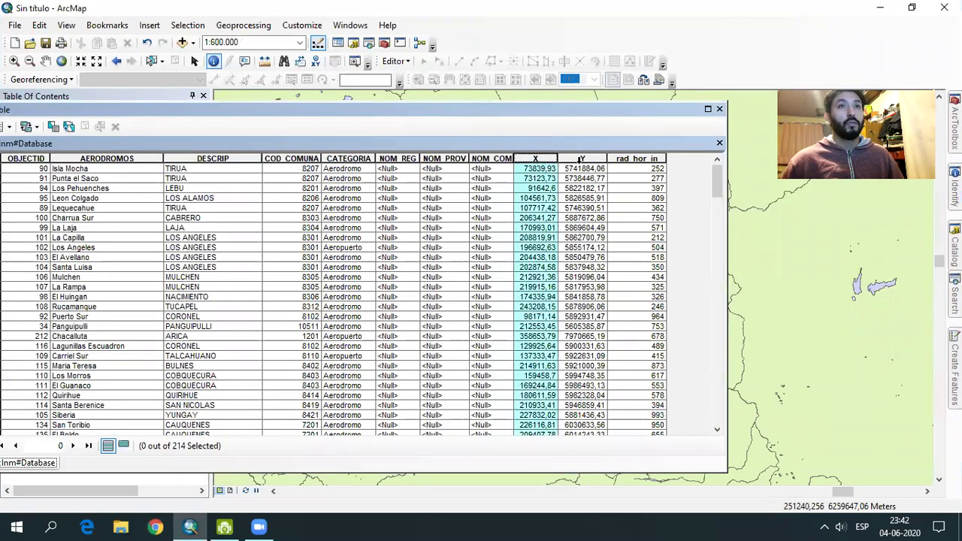
{"action": "left_click", "coordinate": [538, 168]}
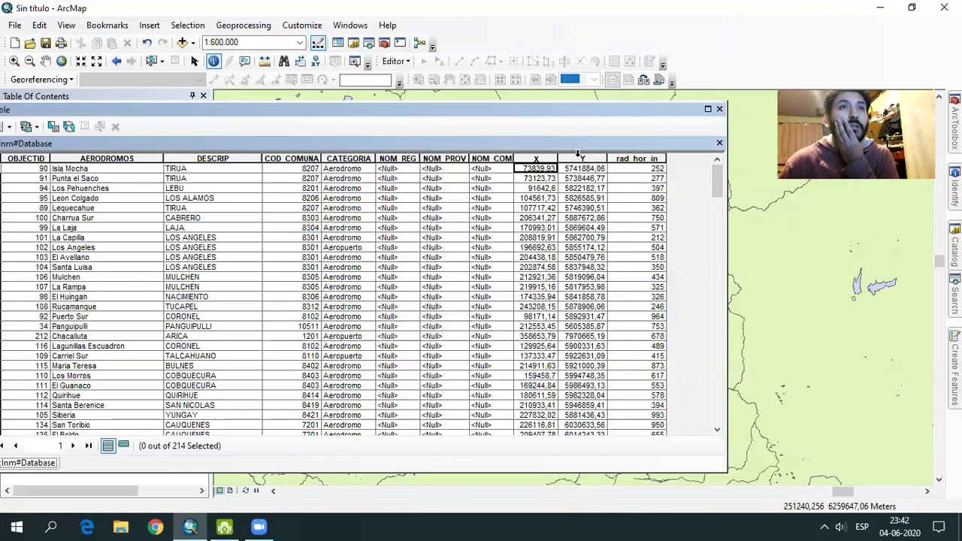
{"action": "left_click", "coordinate": [579, 157]}
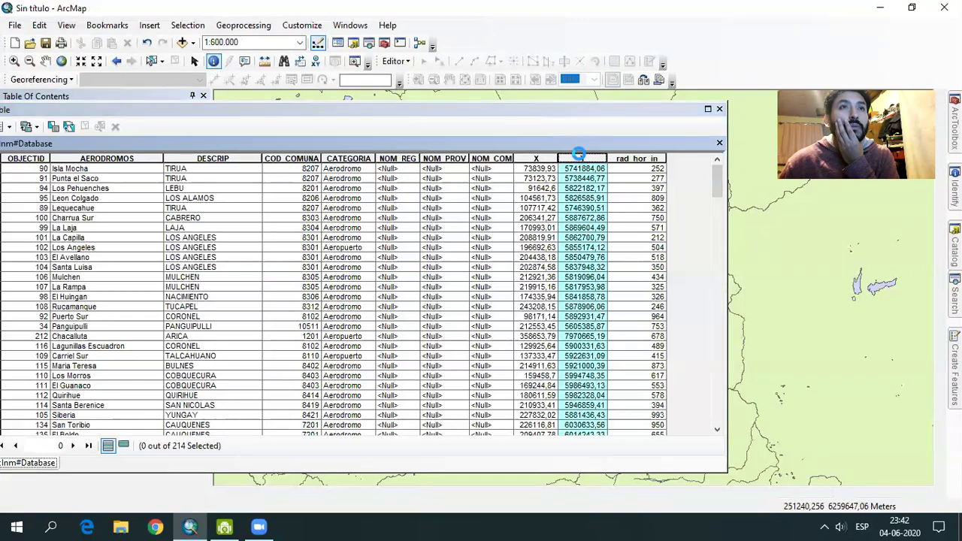
{"action": "right_click", "coordinate": [579, 155]}
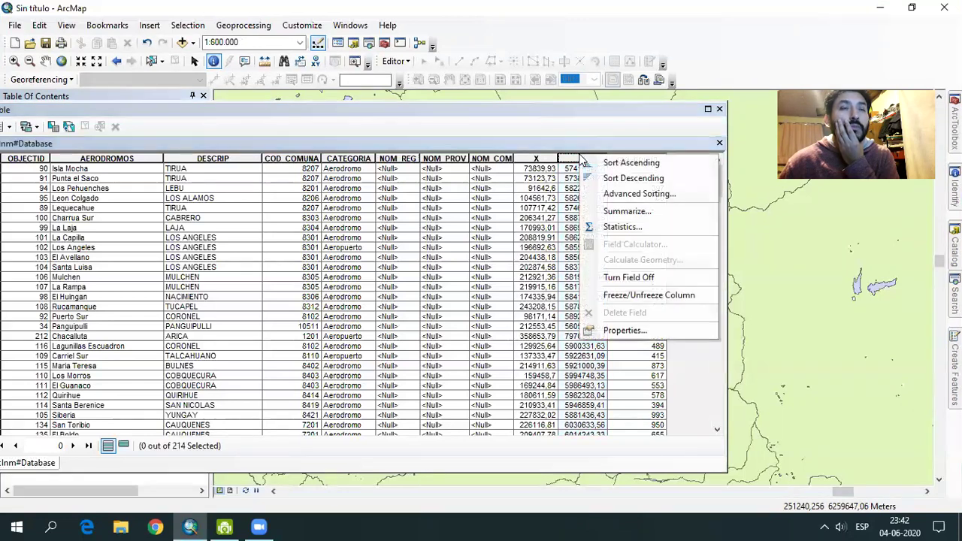
{"action": "left_click", "coordinate": [610, 161]}
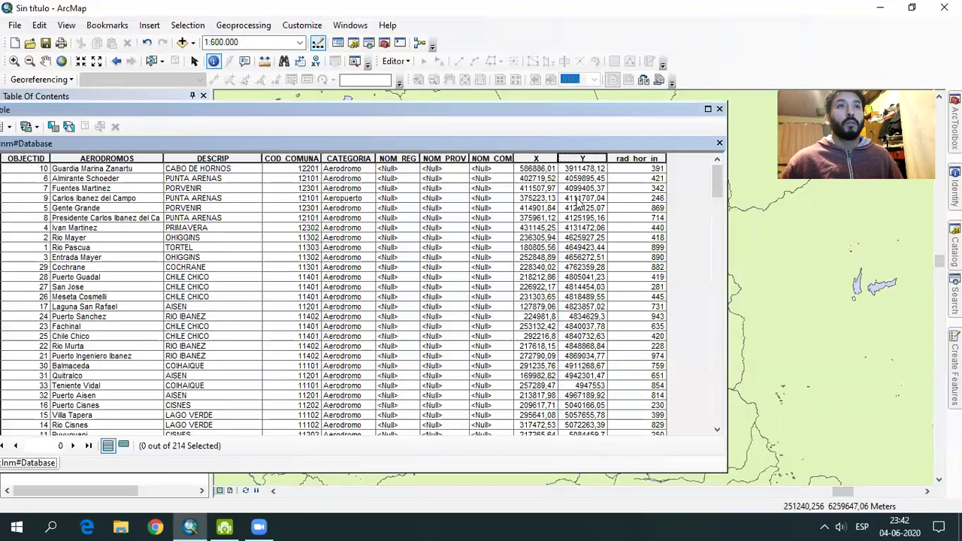
{"action": "scroll", "coordinate": [715, 216], "scroll_direction": "down", "scroll_amount": 5}
{"action": "scroll", "coordinate": [719, 213], "scroll_direction": "down", "scroll_amount": 2}
{"action": "scroll", "coordinate": [719, 213], "scroll_direction": "up", "scroll_amount": 8}
{"action": "mouse_move", "coordinate": [719, 171]}
{"action": "left_mouse_down"}
{"action": "mouse_move", "coordinate": [733, 420]}
{"action": "mouse_move", "coordinate": [742, 131]}
{"action": "left_mouse_up"}
{"action": "left_click_drag", "start_coordinate": [316, 121], "coordinate": [400, 121]}
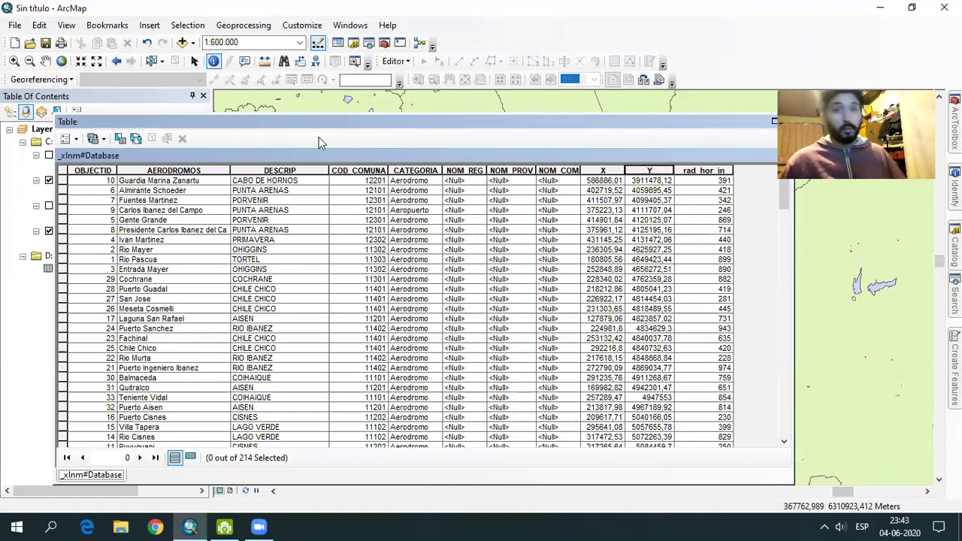
{"action": "mouse_move", "coordinate": [318, 121]}
{"action": "left_mouse_down"}
{"action": "mouse_move", "coordinate": [751, 103]}
{"action": "mouse_move", "coordinate": [634, 170]}
{"action": "left_mouse_up"}
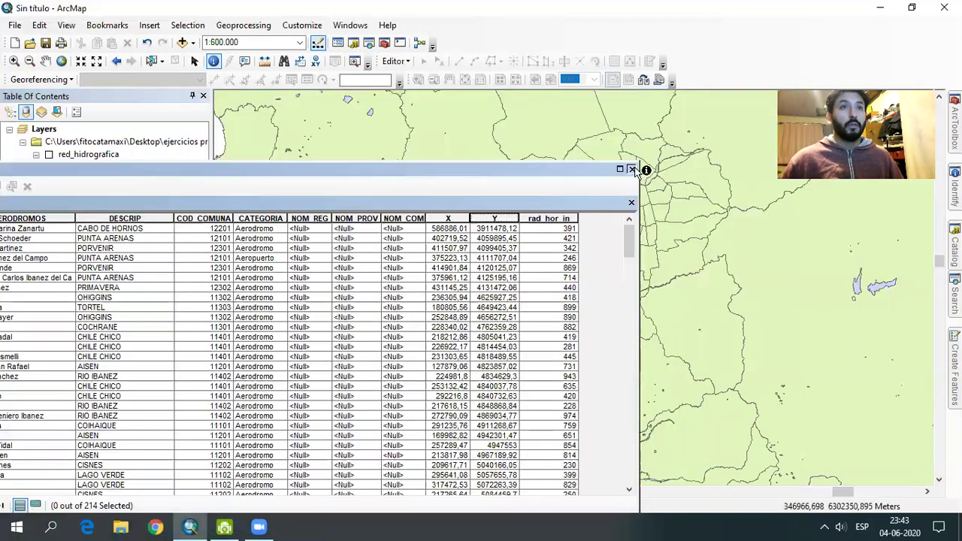
{"action": "left_click", "coordinate": [632, 169]}
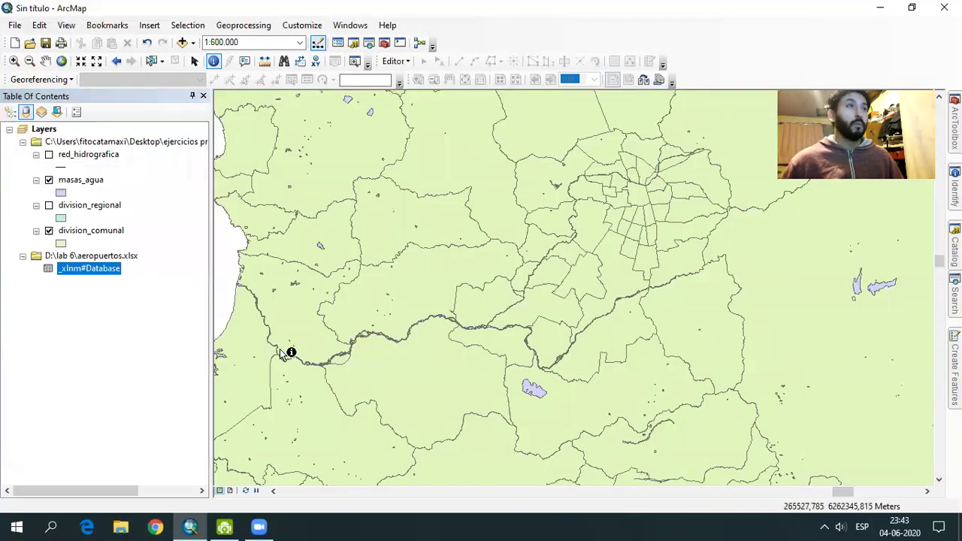
Toggle the Table of Contents between drawing order and source, then right-click _xlnm#Database.
{"action": "left_click", "coordinate": [10, 112]}
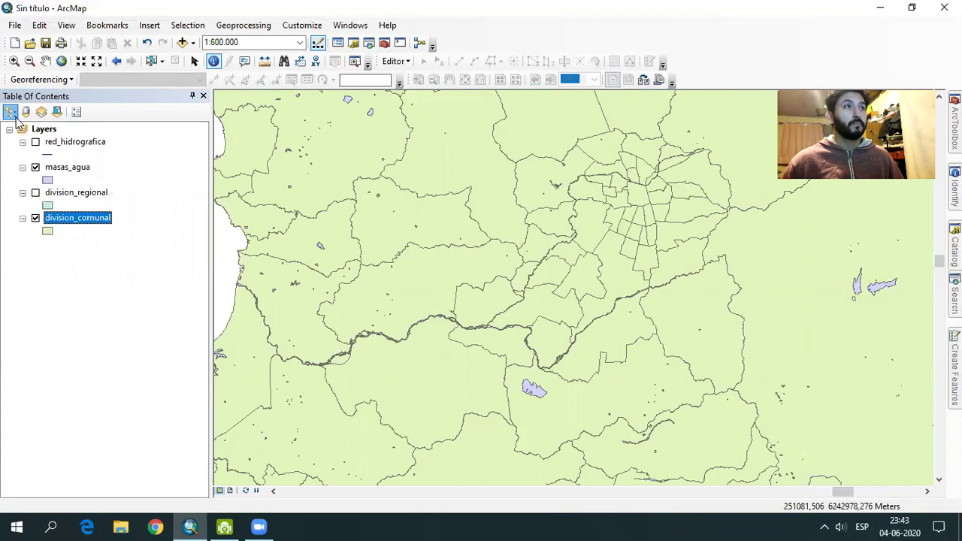
{"action": "left_click", "coordinate": [26, 112]}
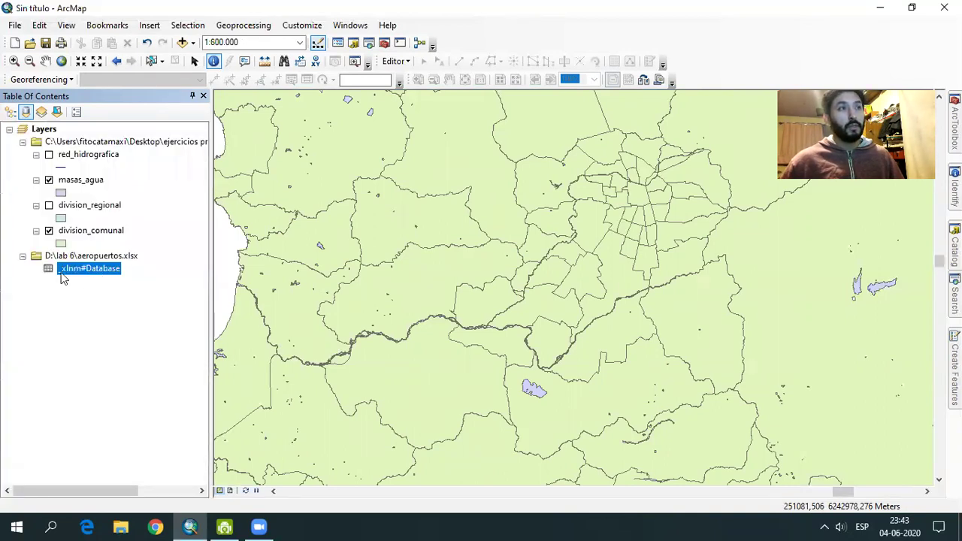
{"action": "left_click", "coordinate": [10, 112]}
{"action": "left_click", "coordinate": [27, 113]}
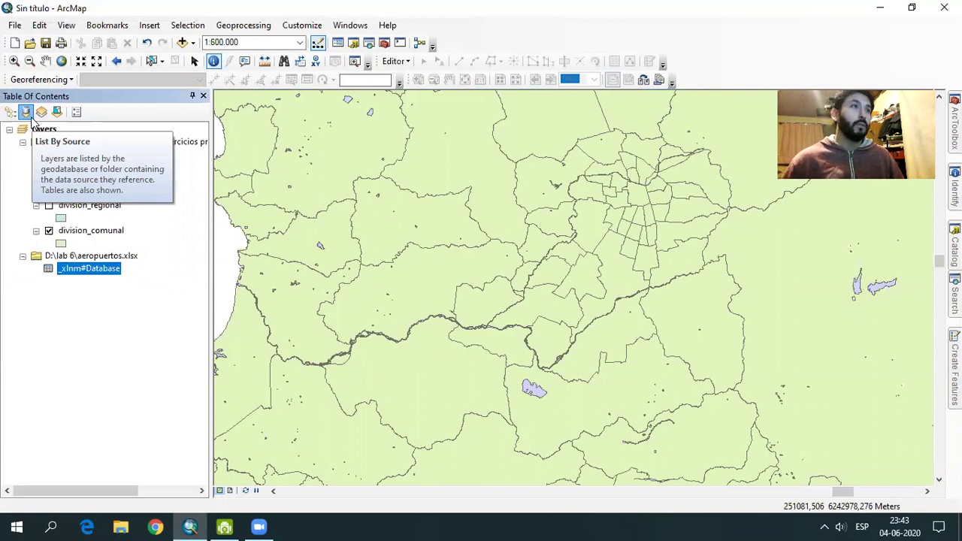
{"action": "left_click", "coordinate": [10, 112]}
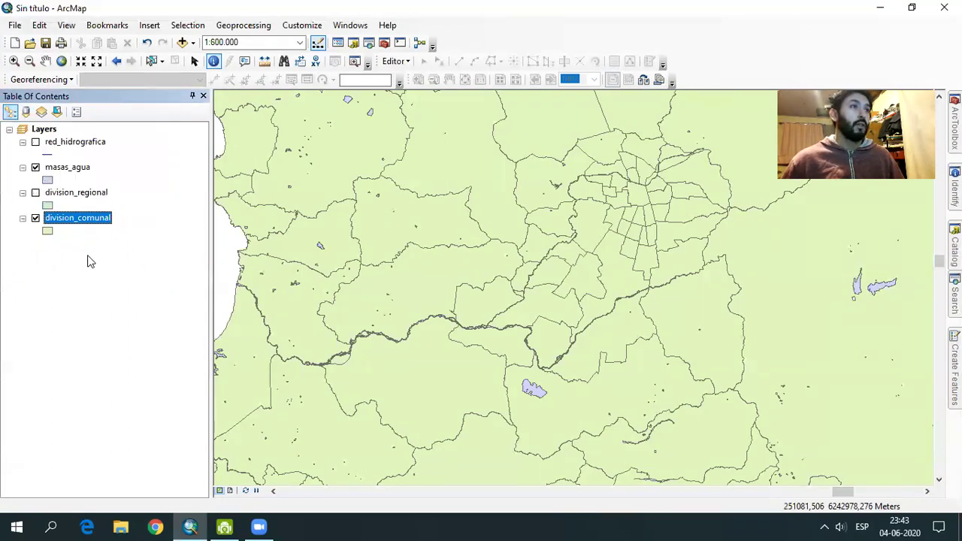
{"action": "left_click", "coordinate": [25, 112]}
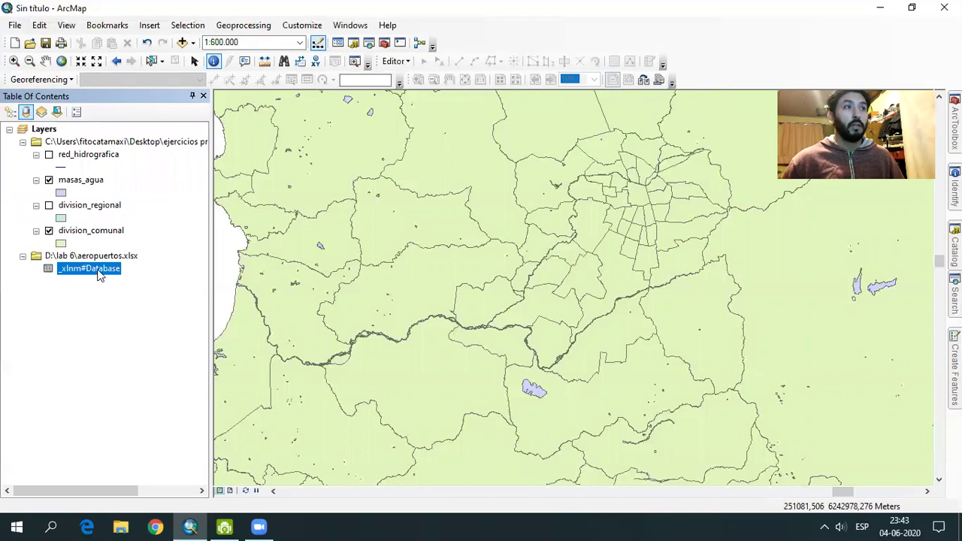
{"action": "right_click", "coordinate": [98, 275]}
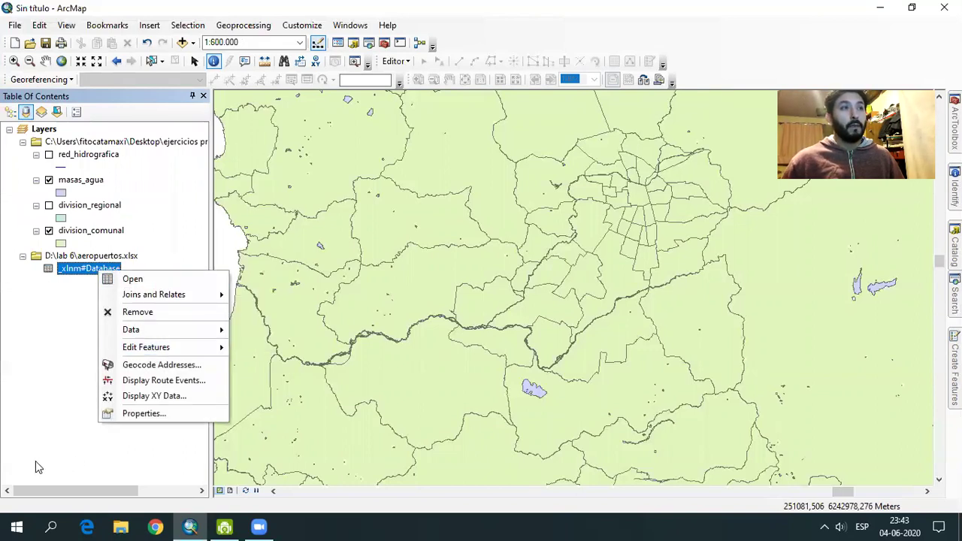
Display the table as XY points with X Field X, Y Field Y, Z <None>, accepting the Object-ID warning.
{"action": "left_click", "coordinate": [161, 400]}
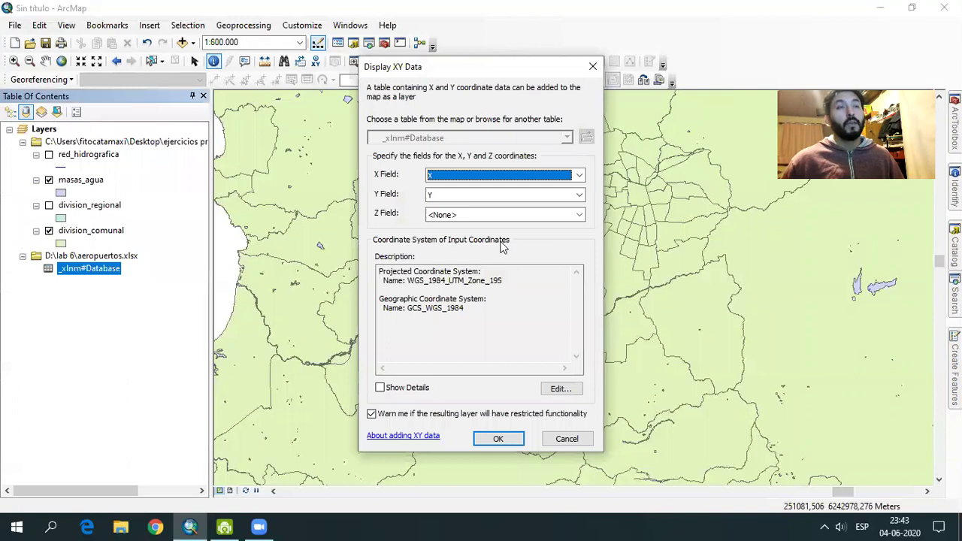
{"action": "left_click_drag", "start_coordinate": [464, 70], "coordinate": [355, 71]}
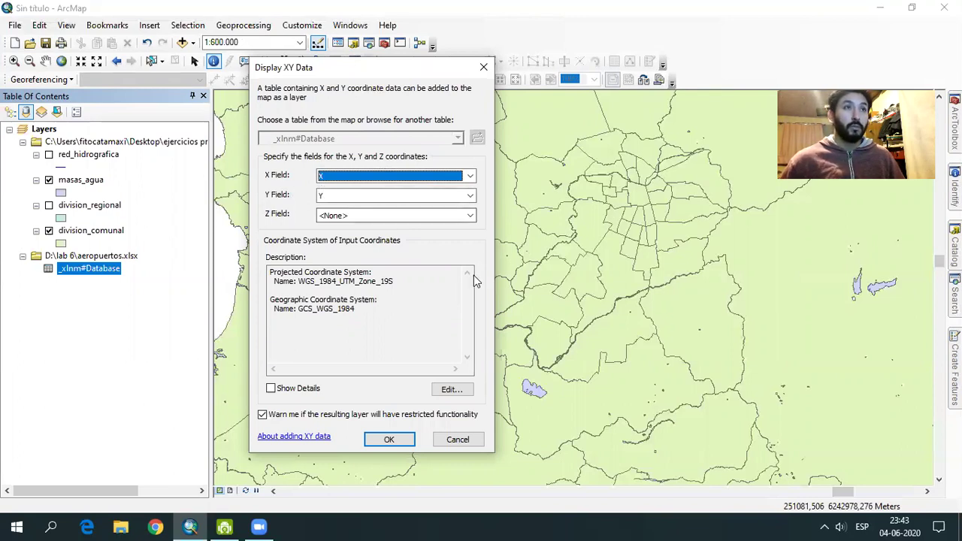
{"action": "left_click", "coordinate": [468, 178]}
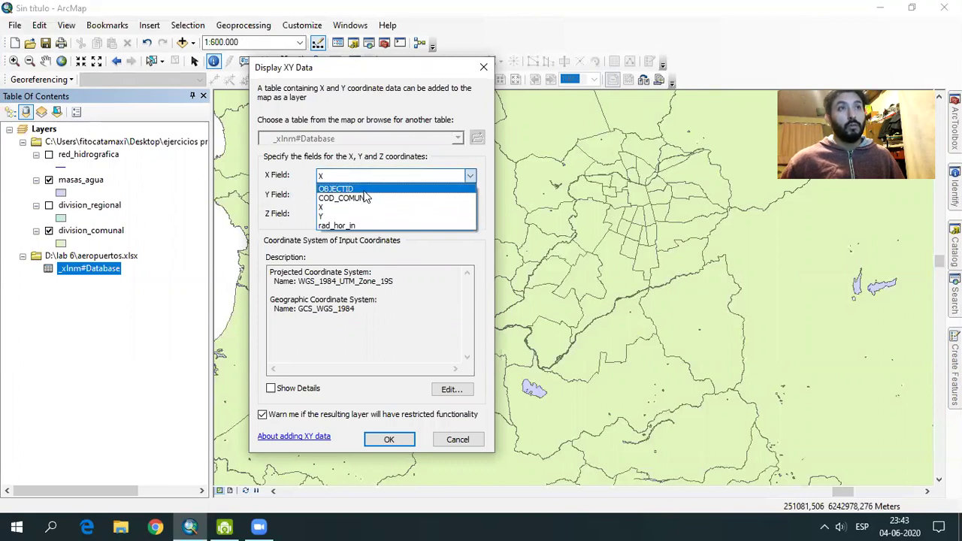
{"action": "left_click", "coordinate": [423, 164]}
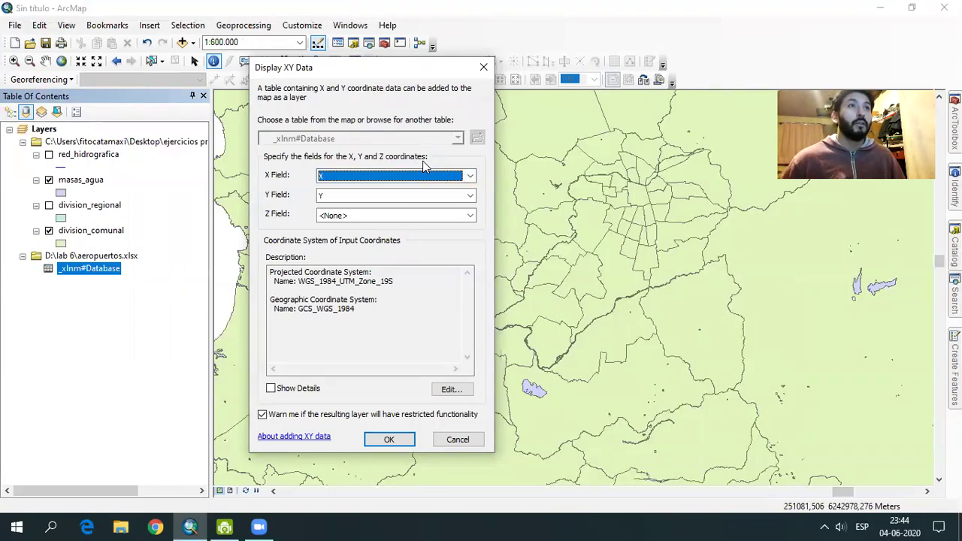
{"action": "left_click", "coordinate": [470, 176]}
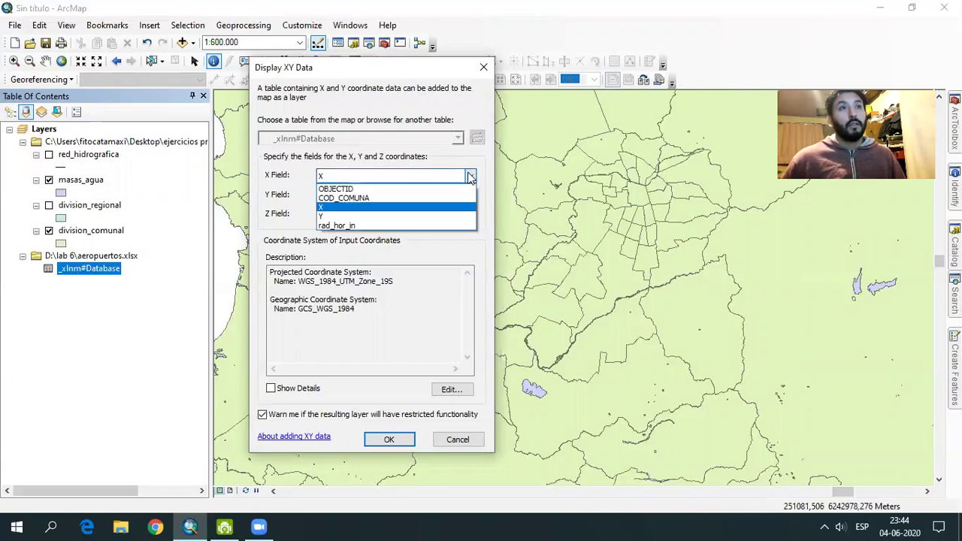
{"action": "left_click", "coordinate": [361, 207]}
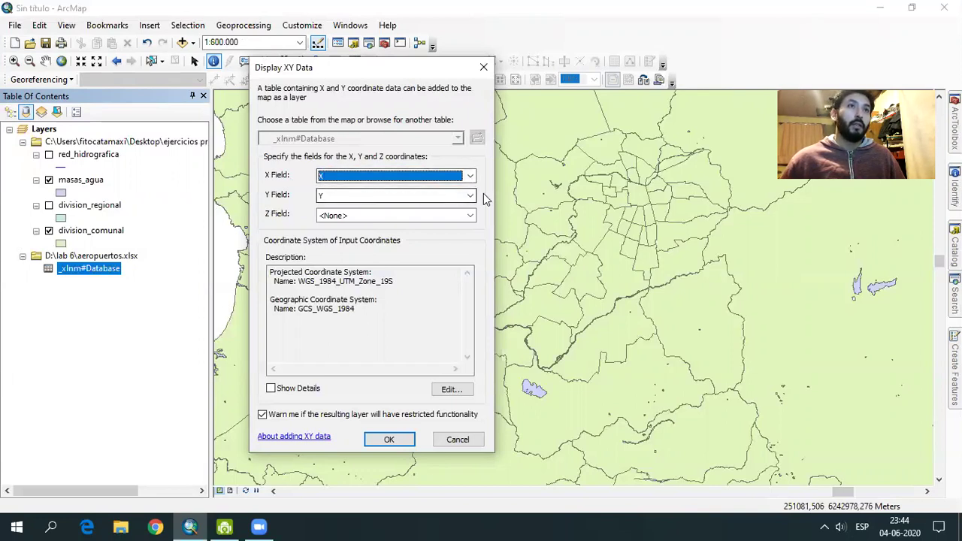
{"action": "left_click", "coordinate": [443, 215]}
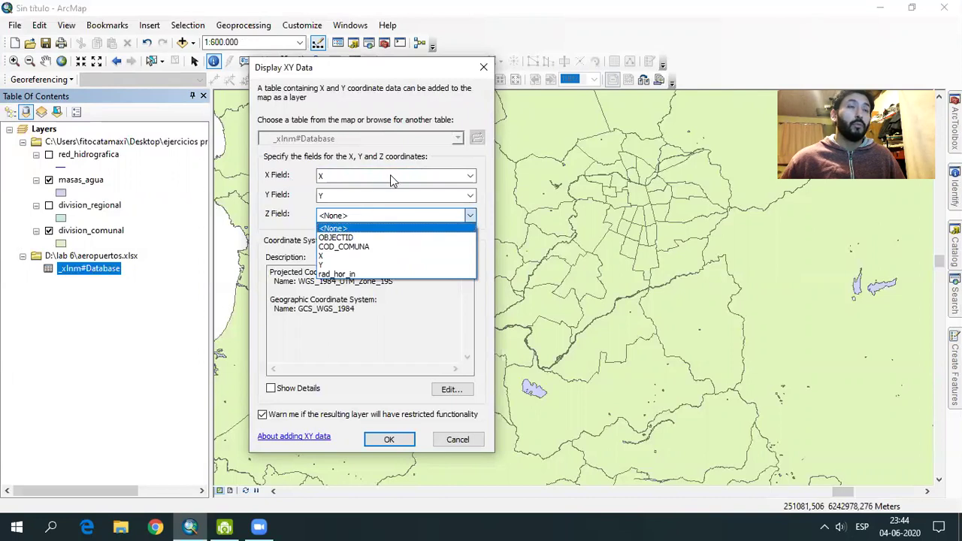
{"action": "left_click", "coordinate": [339, 228]}
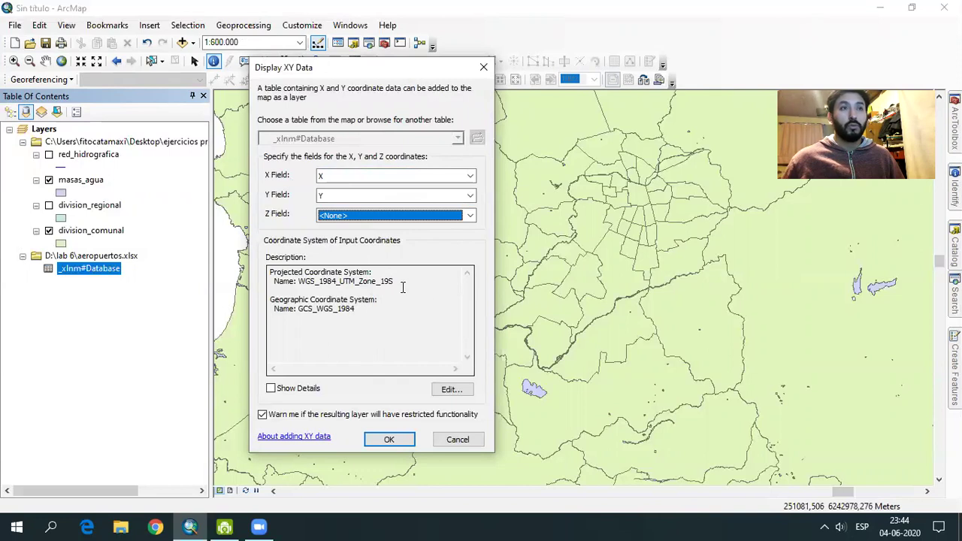
{"action": "left_click", "coordinate": [391, 440]}
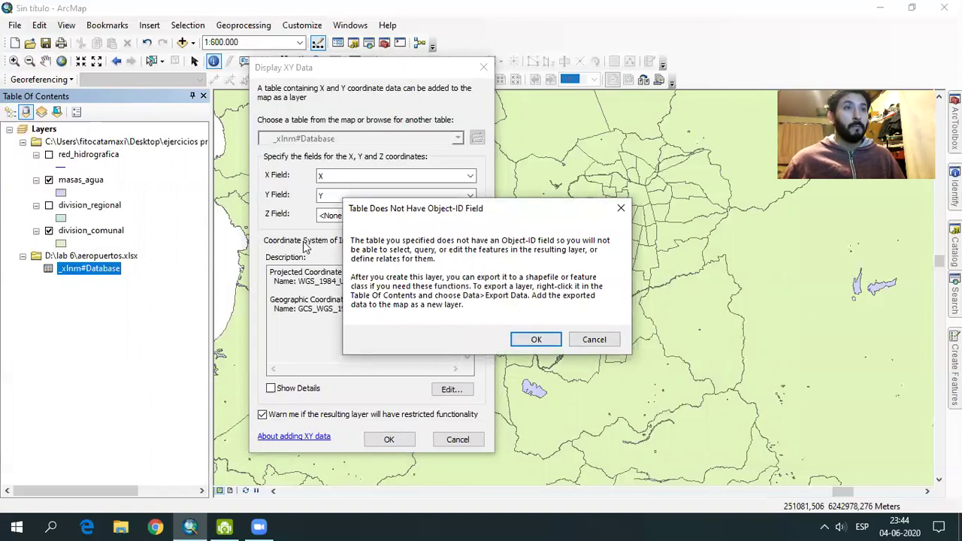
{"action": "left_click", "coordinate": [536, 340]}
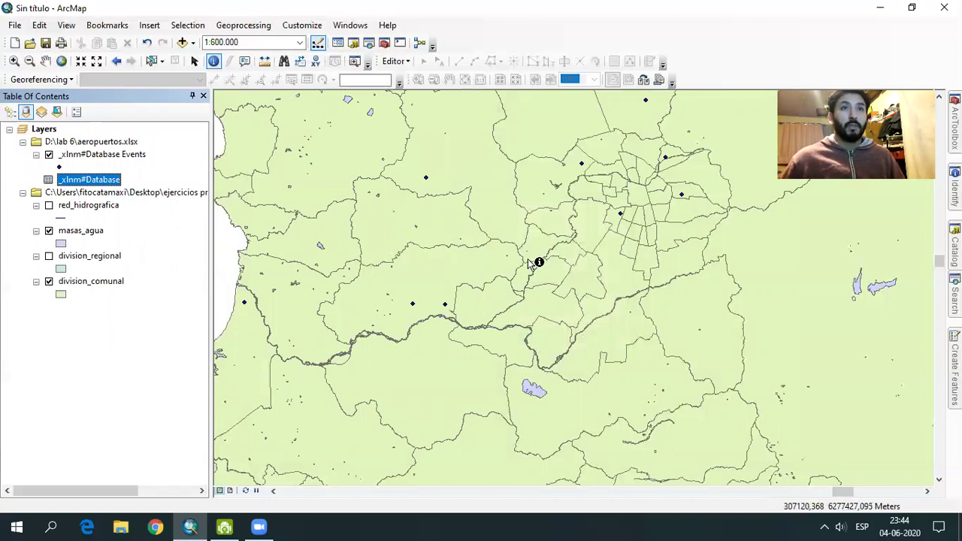
List layers by drawing order, select _xlnm#Database Events, and zoom around the Santiago airports.
{"action": "middle_click_drag", "start_coordinate": [395, 223], "coordinate": [556, 293]}
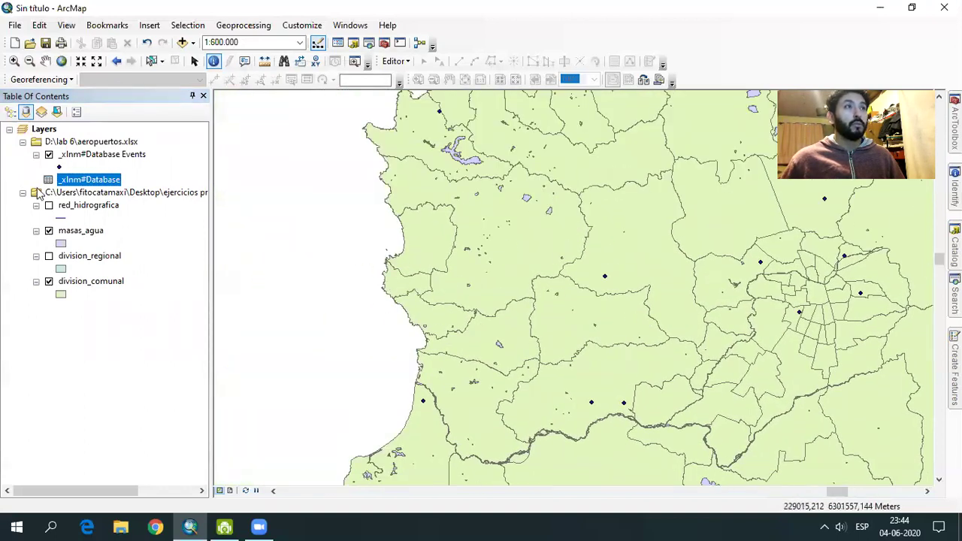
{"action": "left_click", "coordinate": [15, 111]}
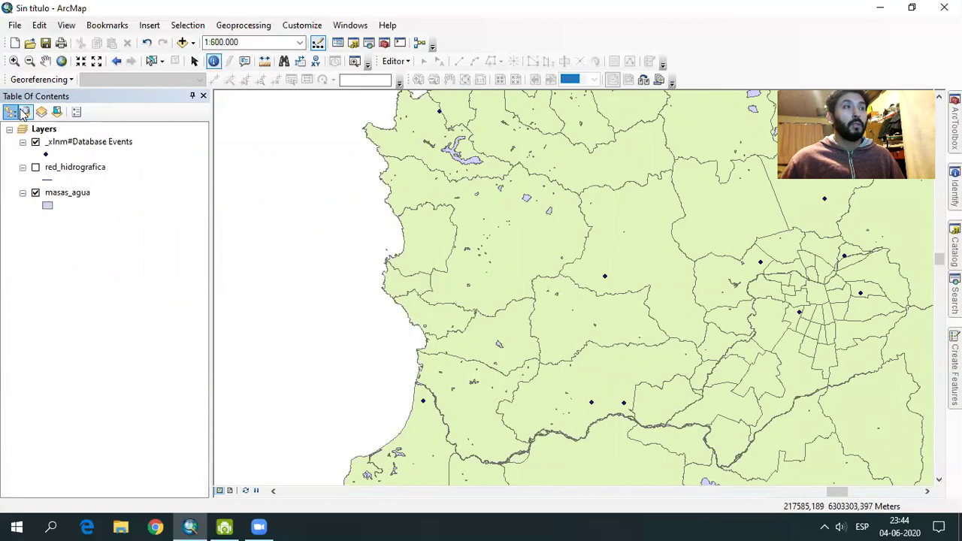
{"action": "left_click", "coordinate": [111, 144]}
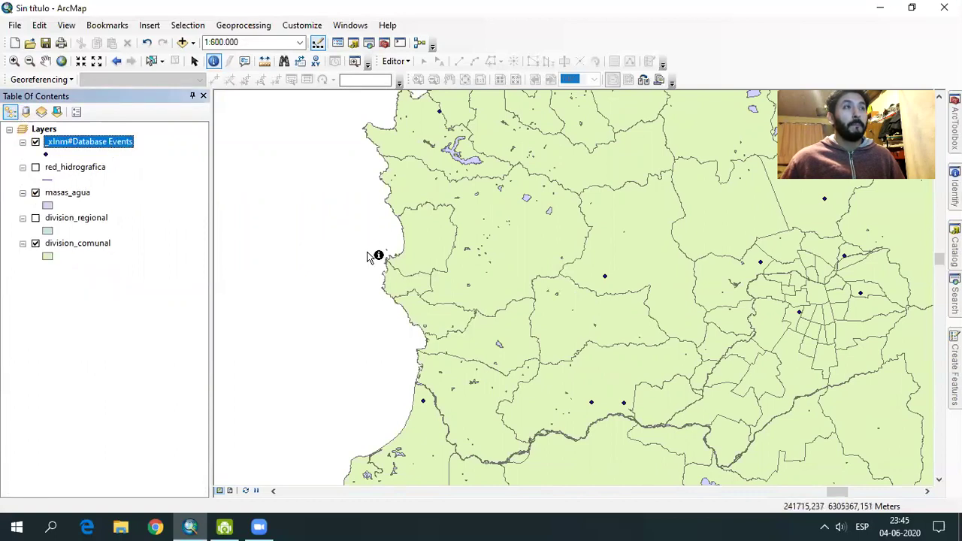
{"action": "scroll", "coordinate": [674, 359], "scroll_direction": "down", "scroll_amount": 1}
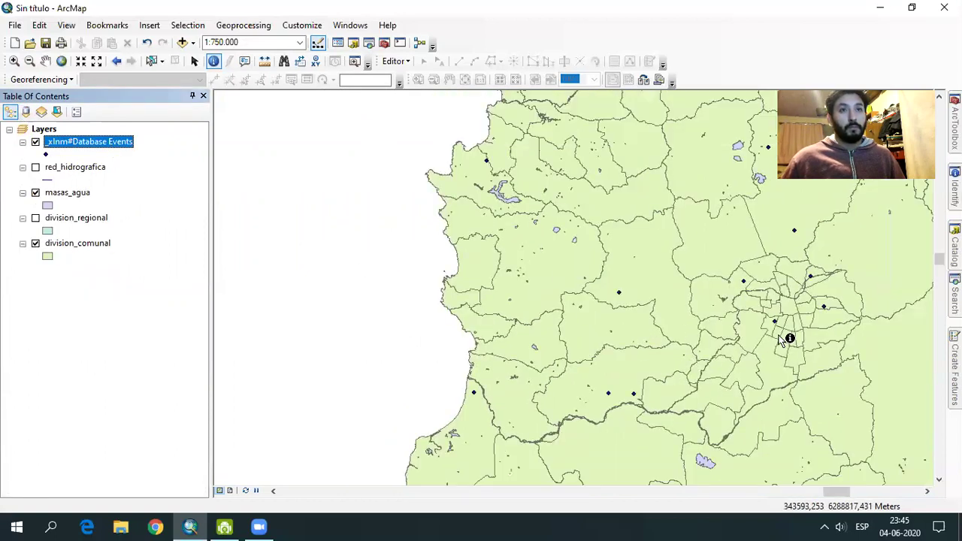
{"action": "middle_click_drag", "start_coordinate": [790, 339], "coordinate": [574, 338]}
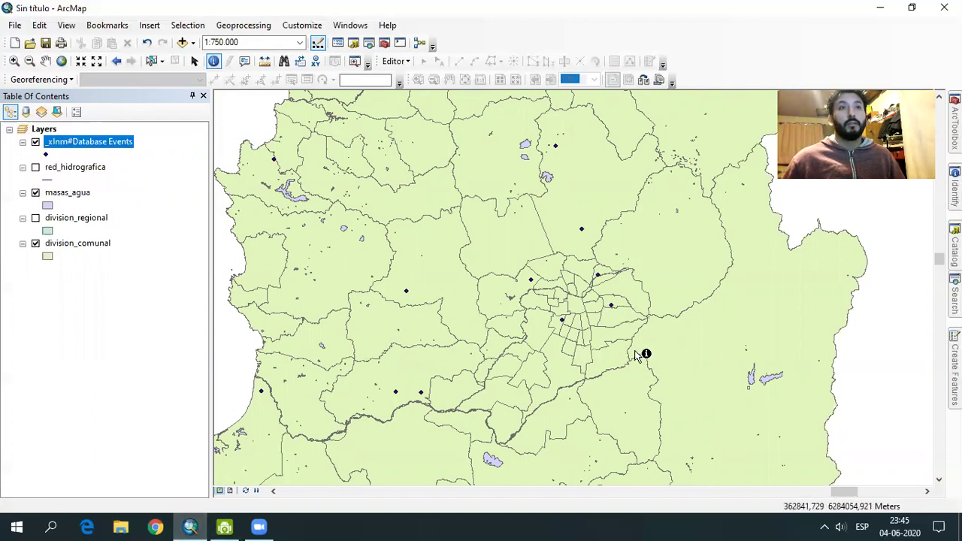
{"action": "scroll", "coordinate": [637, 355], "scroll_direction": "up", "scroll_amount": 2}
{"action": "scroll", "coordinate": [644, 352], "scroll_direction": "down", "scroll_amount": 1}
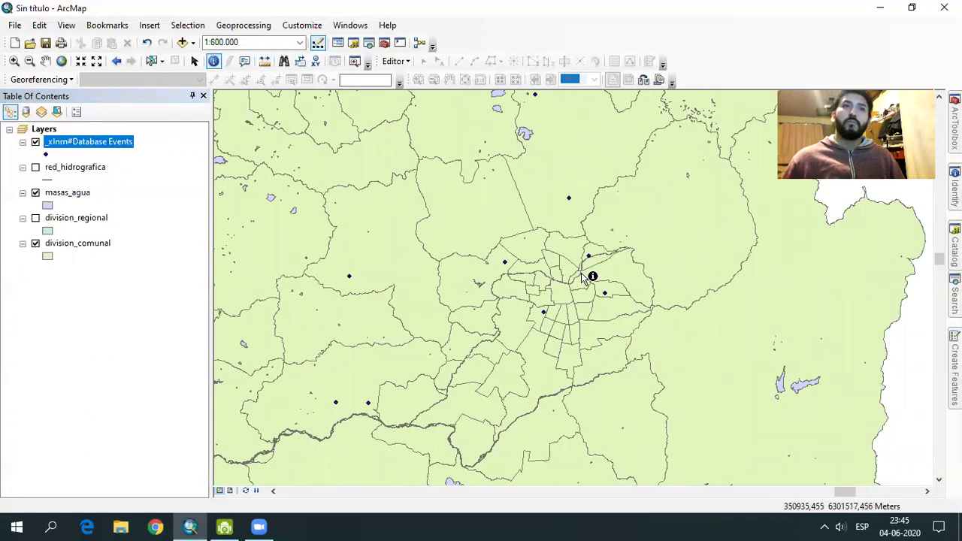
{"action": "scroll", "coordinate": [560, 293], "scroll_direction": "up", "scroll_amount": 2}
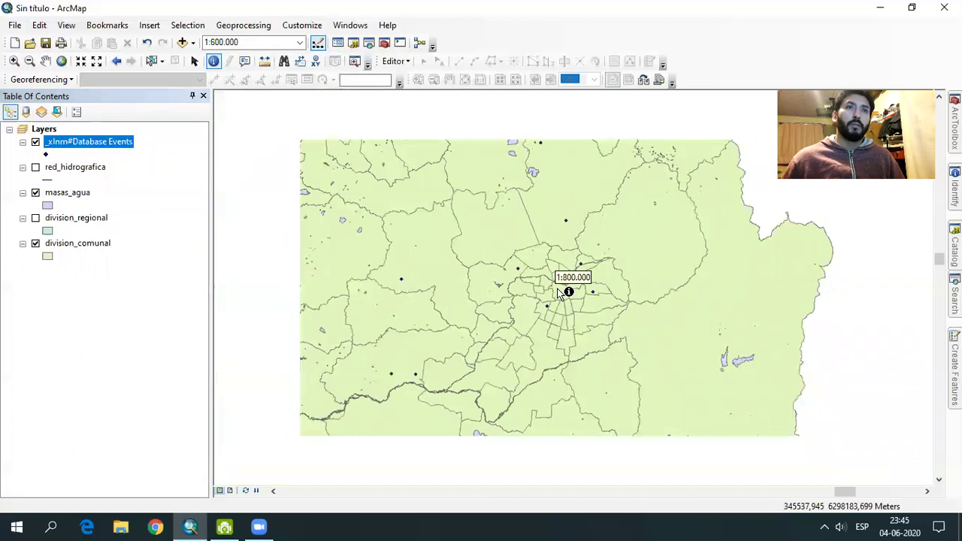
{"action": "scroll", "coordinate": [564, 290], "scroll_direction": "up", "scroll_amount": 2}
Identify the Renca, Cerro Navia and Pudahuel communes and the Arturo Merino Benitez airport point.
{"action": "left_click", "coordinate": [519, 245]}
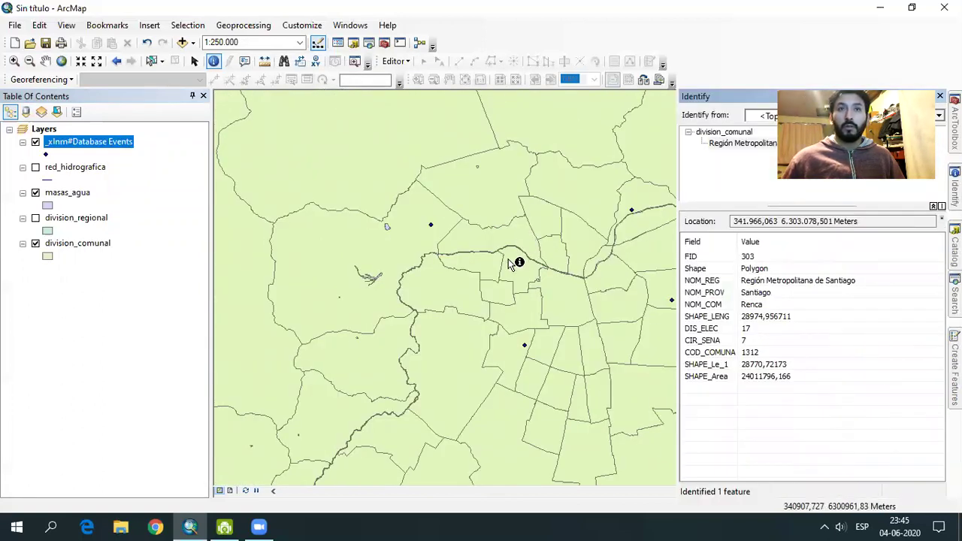
{"action": "left_click", "coordinate": [490, 272]}
{"action": "left_click", "coordinate": [466, 276]}
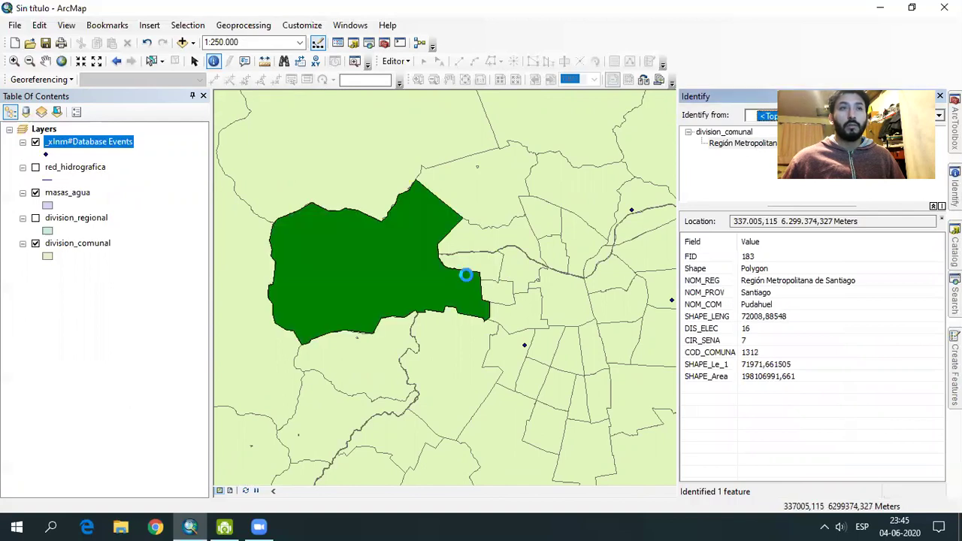
{"action": "left_click", "coordinate": [460, 280]}
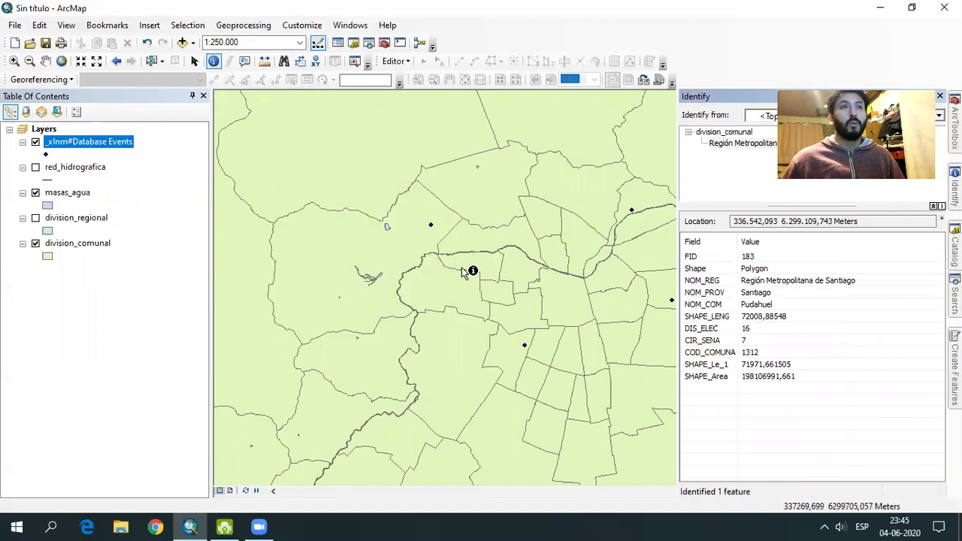
{"action": "left_click", "coordinate": [426, 265]}
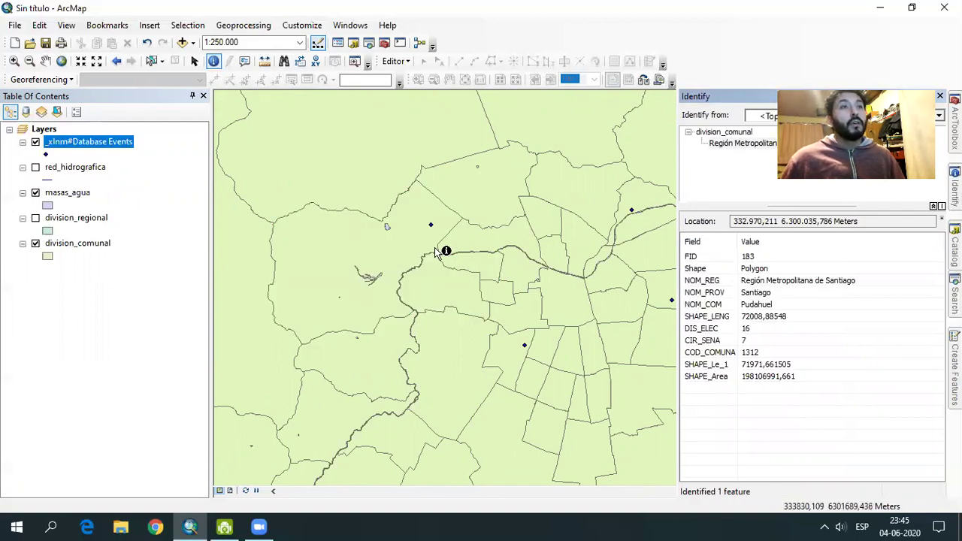
{"action": "left_click", "coordinate": [430, 224]}
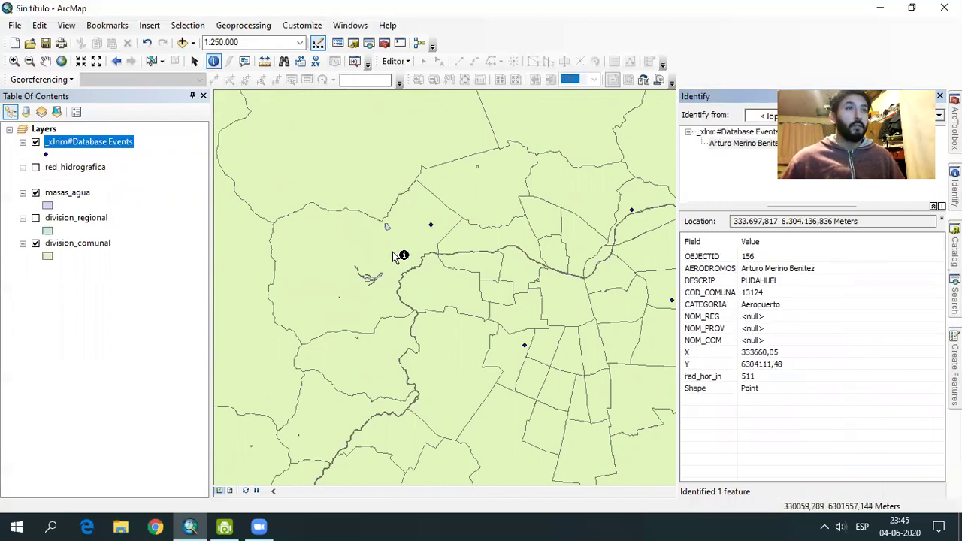
{"action": "left_click", "coordinate": [436, 284]}
{"action": "left_click", "coordinate": [492, 267]}
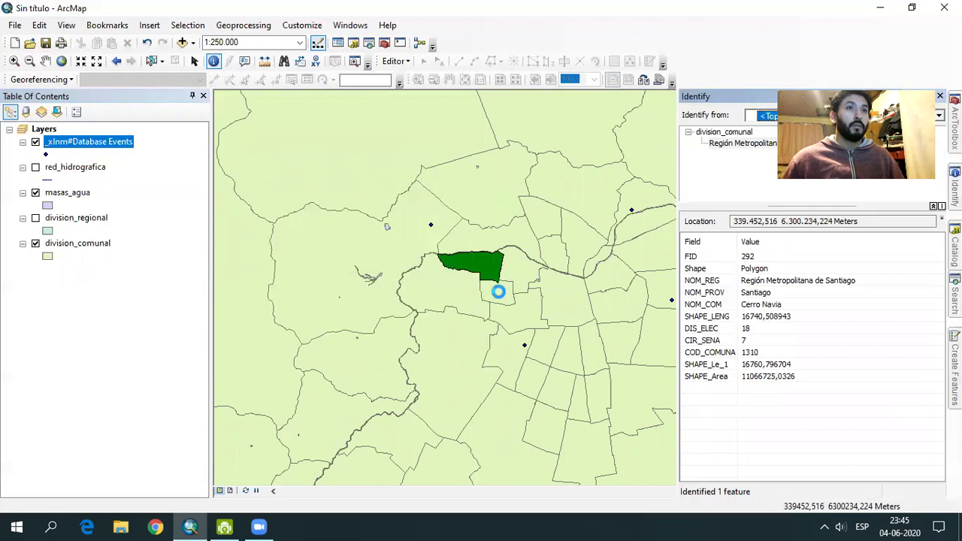
Zoom out to 1:1.500.000 and pan to recentre the region.
{"action": "scroll", "coordinate": [382, 252], "scroll_direction": "down", "scroll_amount": 2}
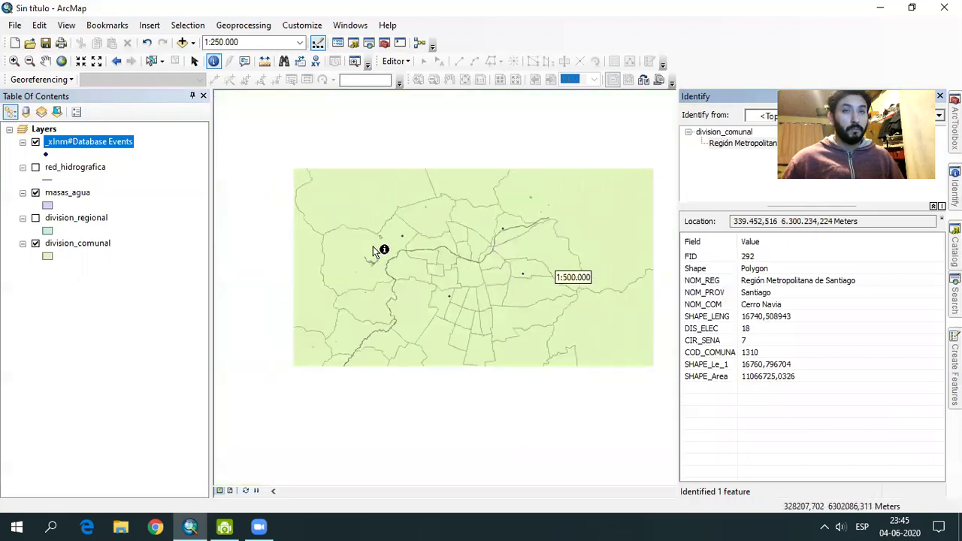
{"action": "scroll", "coordinate": [374, 249], "scroll_direction": "down", "scroll_amount": 1}
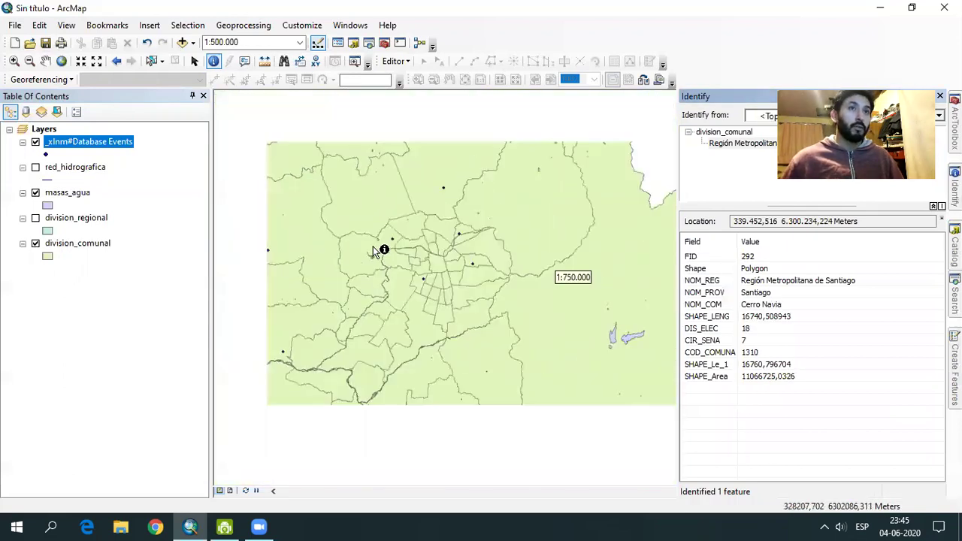
{"action": "scroll", "coordinate": [379, 255], "scroll_direction": "down", "scroll_amount": 1}
{"action": "scroll", "coordinate": [380, 255], "scroll_direction": "down", "scroll_amount": 2}
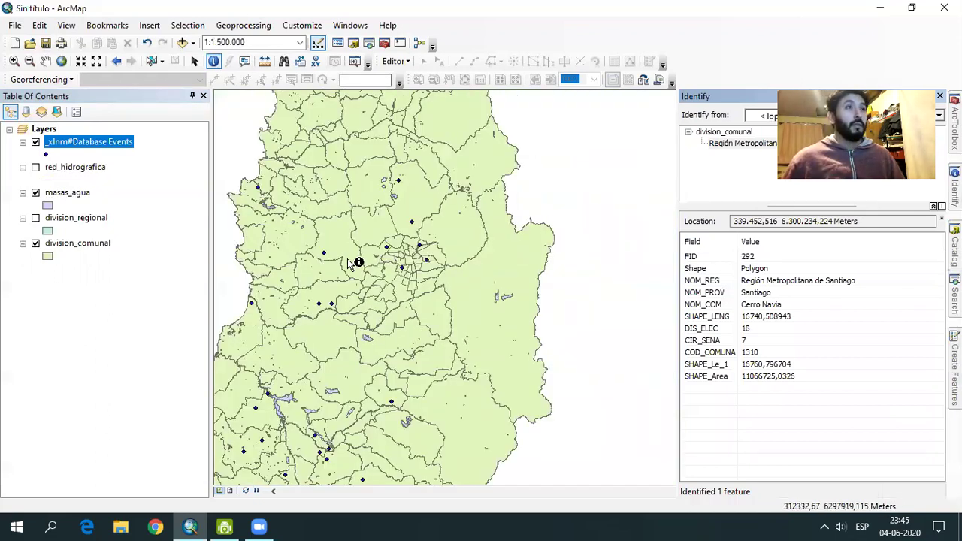
{"action": "middle_click_drag", "start_coordinate": [347, 258], "coordinate": [450, 262]}
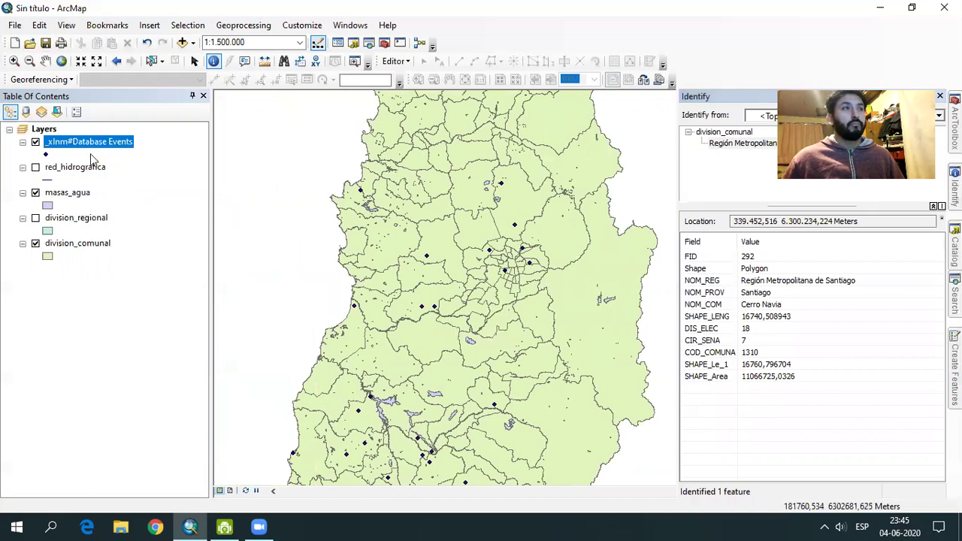
Change the airport points' symbol to the black Airfield marker at size 18.
{"action": "left_click", "coordinate": [46, 154]}
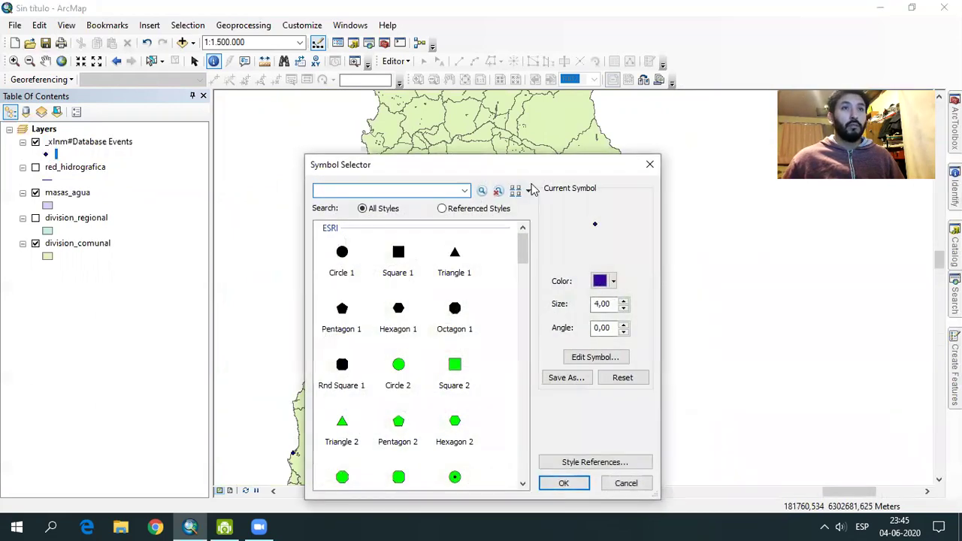
{"action": "left_click_drag", "start_coordinate": [521, 159], "coordinate": [484, 63]}
{"action": "left_click_drag", "start_coordinate": [484, 154], "coordinate": [487, 272]}
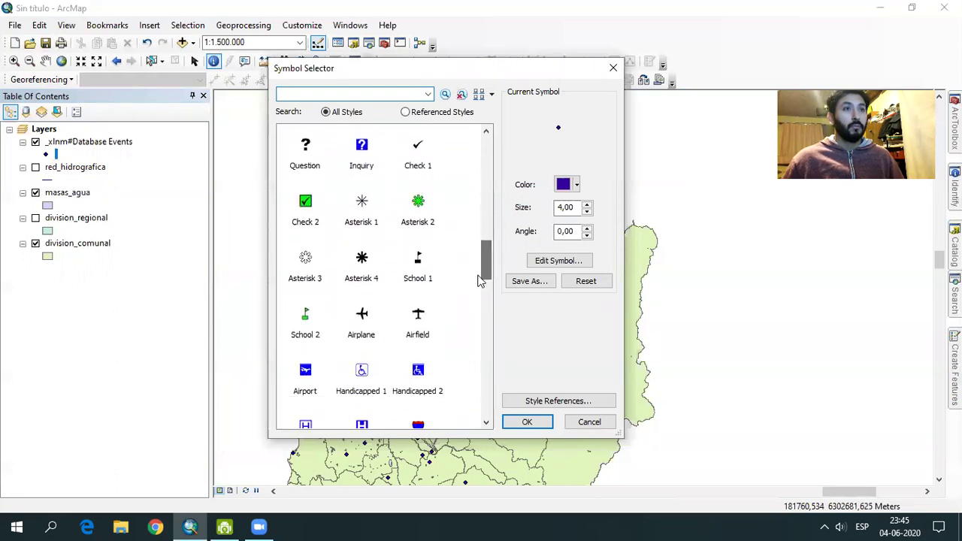
{"action": "left_click", "coordinate": [419, 324]}
{"action": "left_click", "coordinate": [418, 324]}
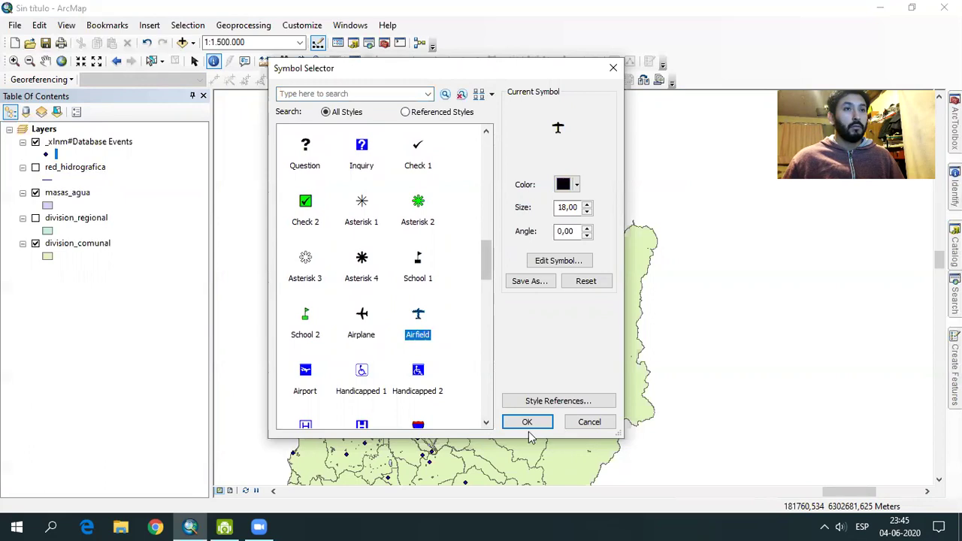
{"action": "left_click", "coordinate": [527, 424]}
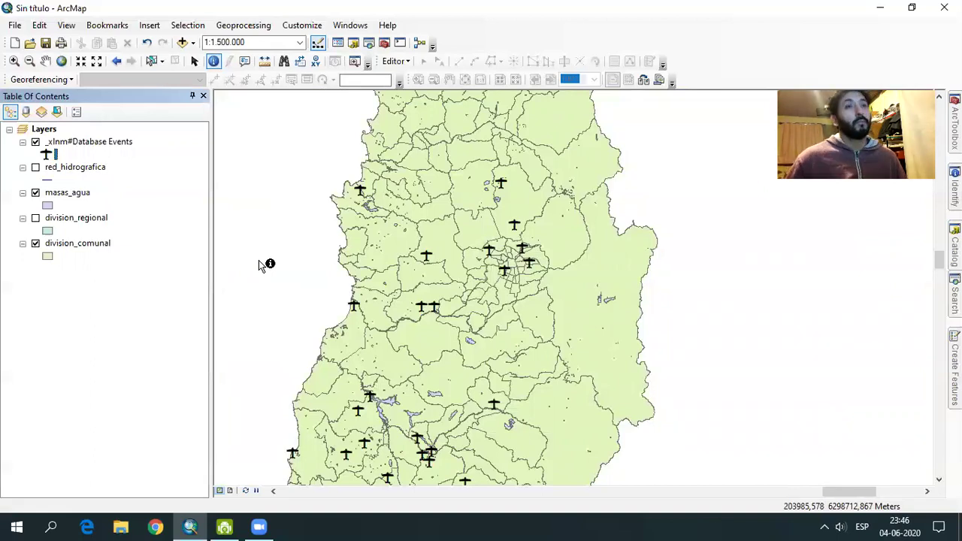
{"action": "right_click", "coordinate": [92, 143]}
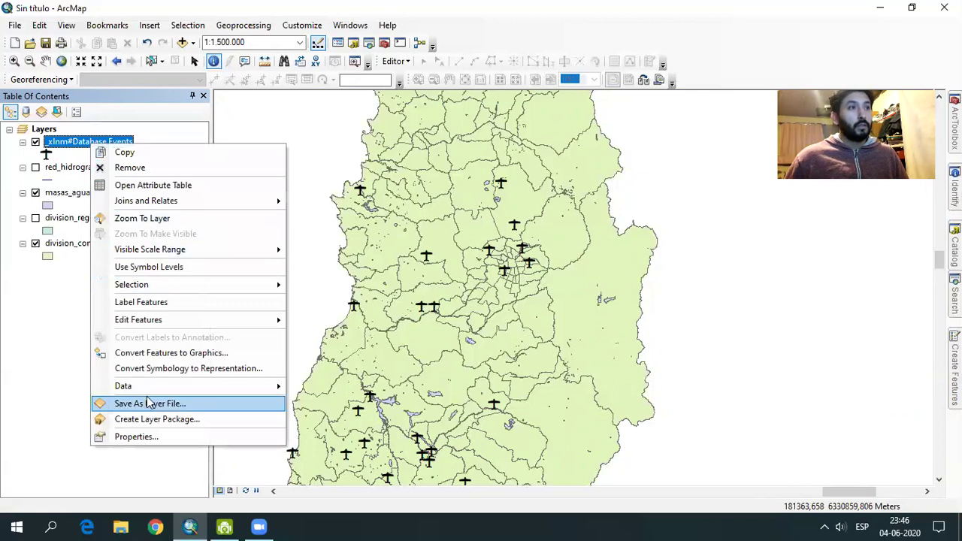
{"action": "left_click", "coordinate": [174, 185]}
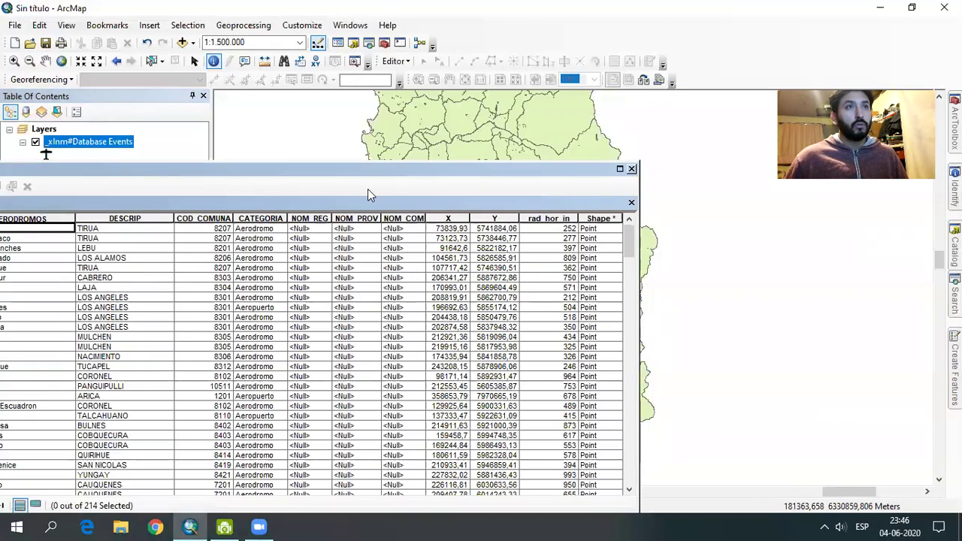
{"action": "mouse_move", "coordinate": [368, 194]}
{"action": "left_mouse_down"}
{"action": "mouse_move", "coordinate": [470, 101]}
{"action": "mouse_move", "coordinate": [554, 136]}
{"action": "mouse_move", "coordinate": [546, 124]}
{"action": "left_mouse_up"}
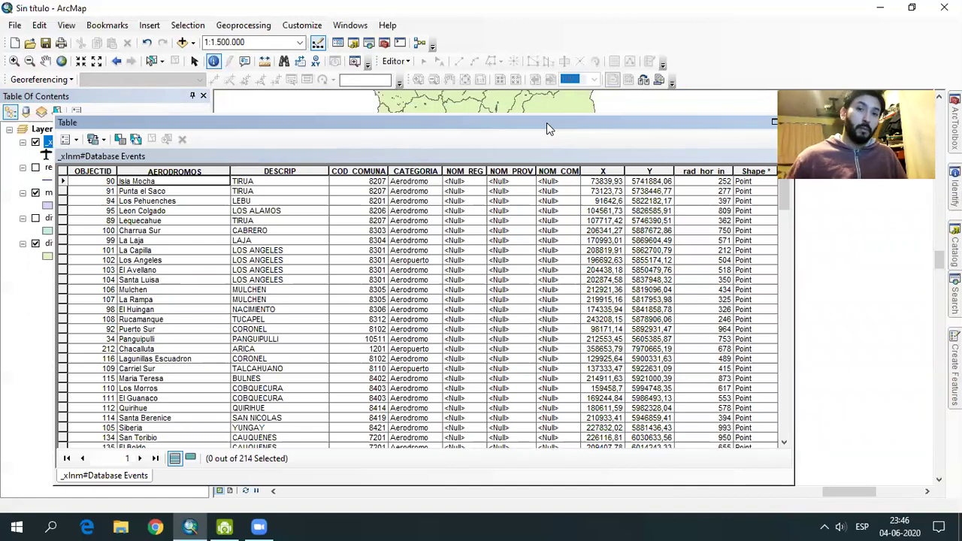
{"action": "left_click_drag", "start_coordinate": [541, 122], "coordinate": [493, 120]}
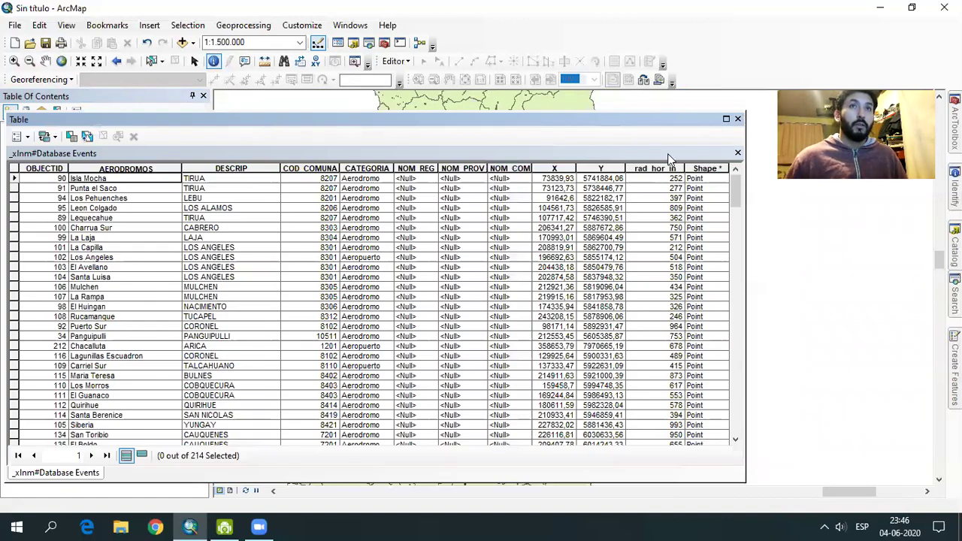
{"action": "left_click", "coordinate": [738, 120]}
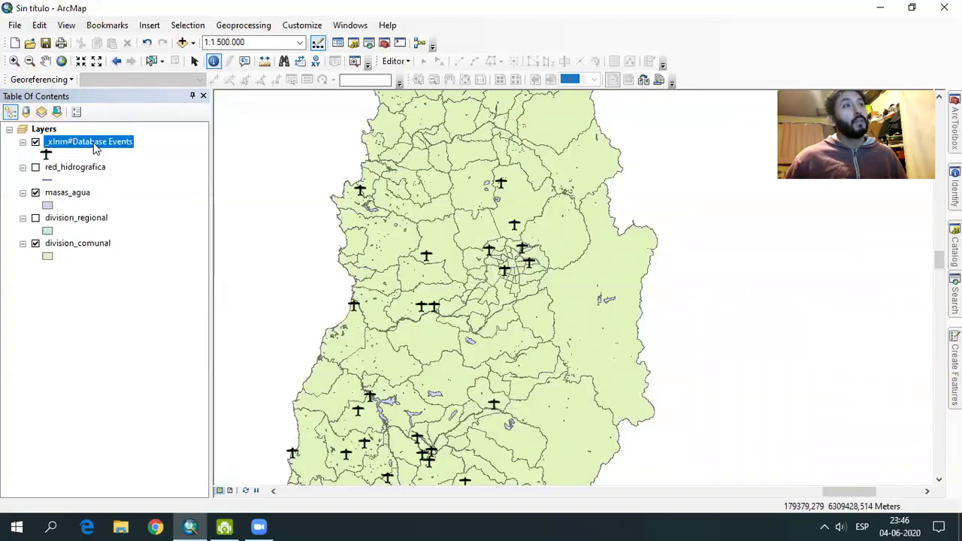
Start exporting the airport events layer's data, keeping the export scope at All features.
{"action": "right_click", "coordinate": [95, 147]}
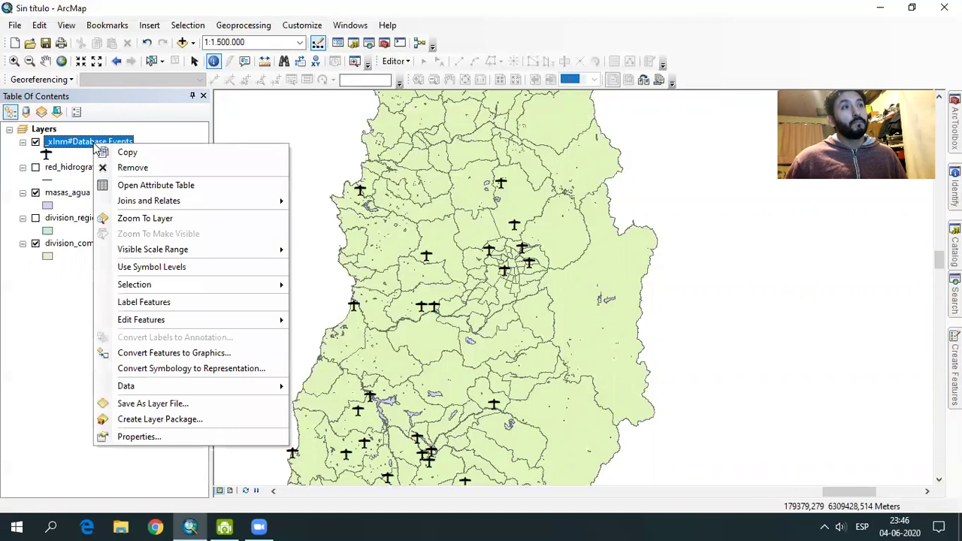
{"action": "mouse_move", "coordinate": [125, 385]}
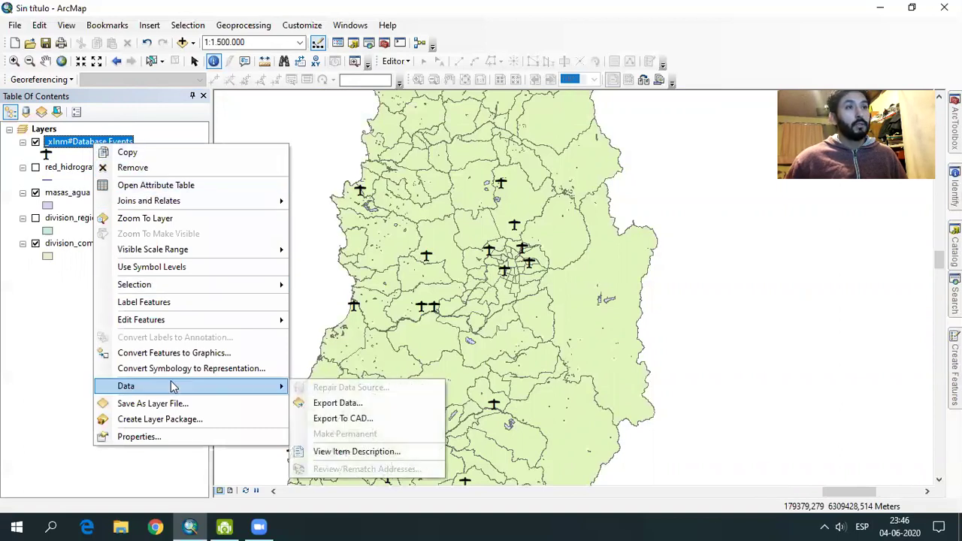
{"action": "left_click", "coordinate": [350, 404]}
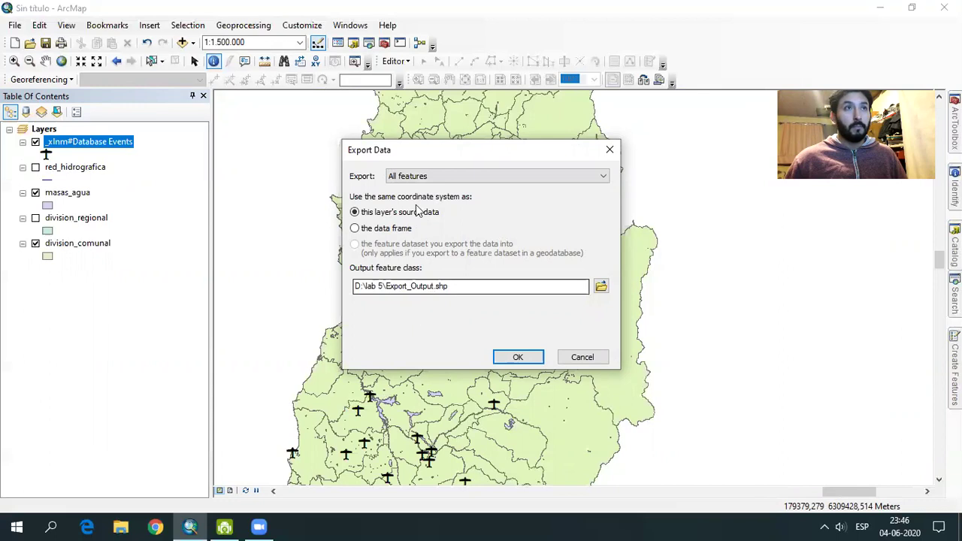
{"action": "left_click", "coordinate": [421, 181]}
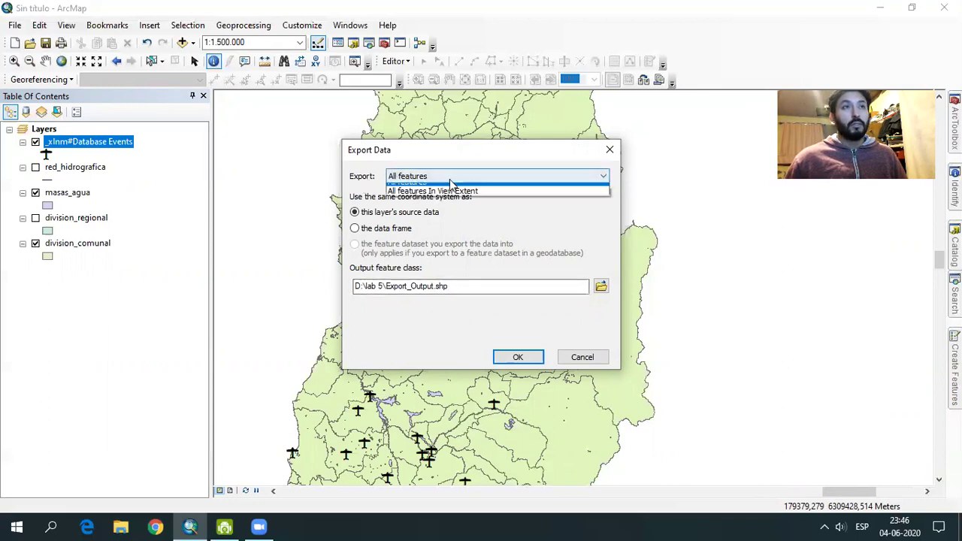
{"action": "left_click", "coordinate": [451, 188]}
{"action": "left_click", "coordinate": [452, 182]}
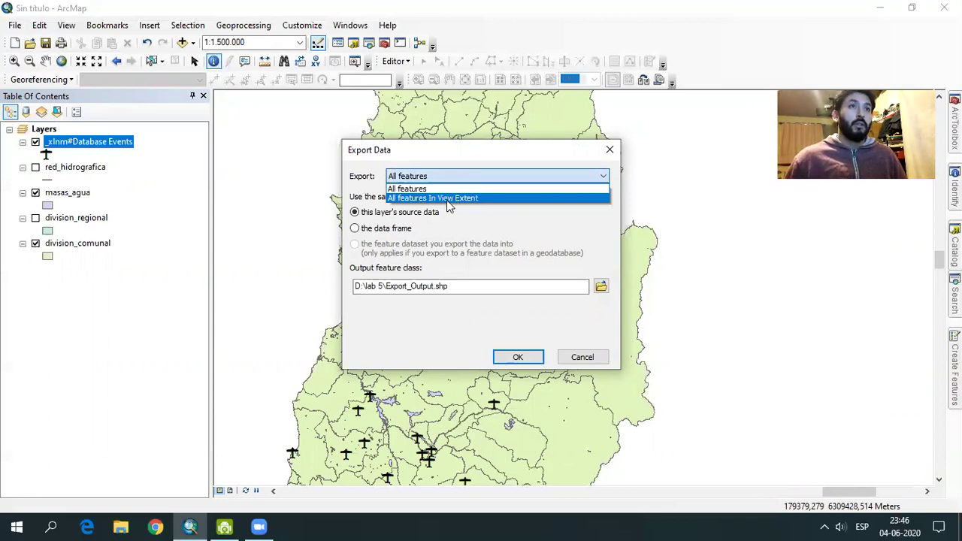
{"action": "left_click", "coordinate": [467, 199]}
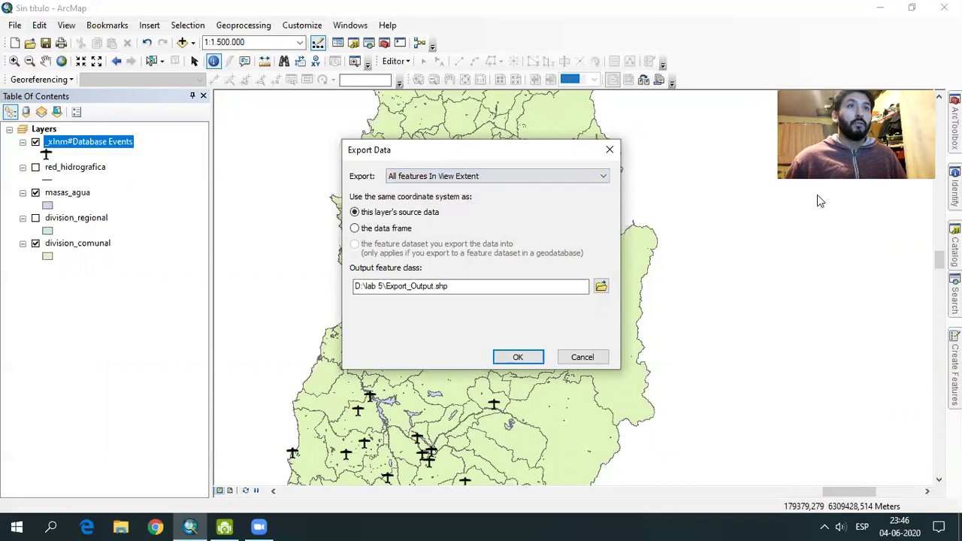
{"action": "left_click", "coordinate": [481, 176]}
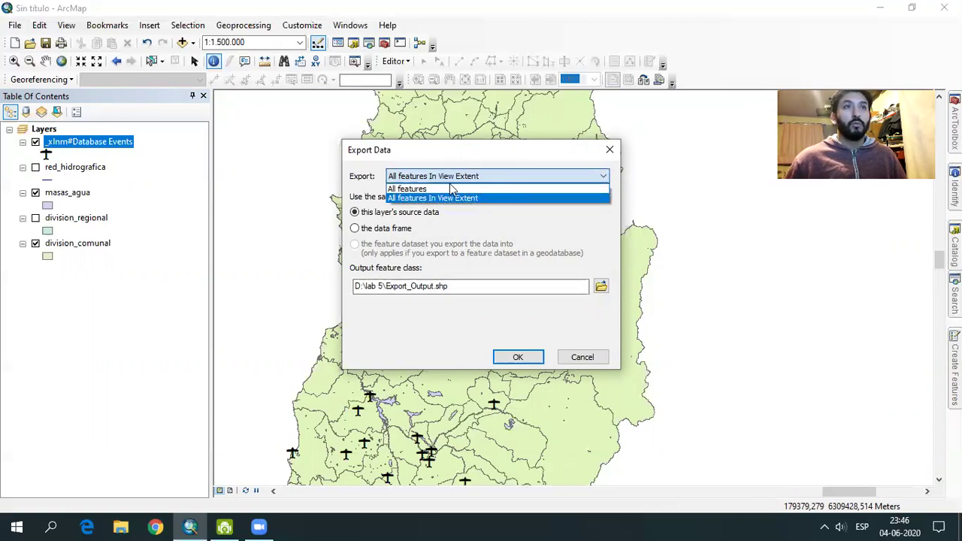
{"action": "left_click", "coordinate": [412, 188]}
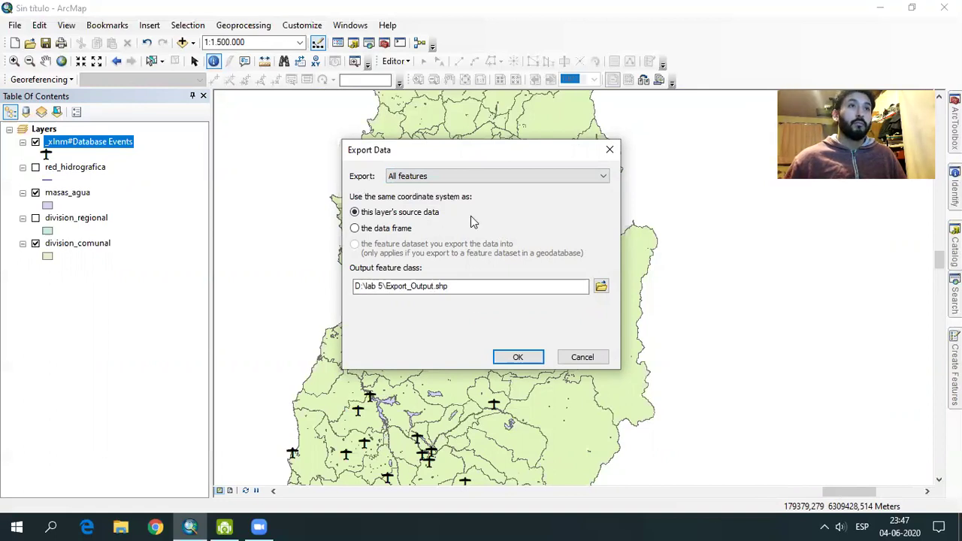
{"action": "left_click", "coordinate": [492, 175]}
{"action": "left_click", "coordinate": [466, 186]}
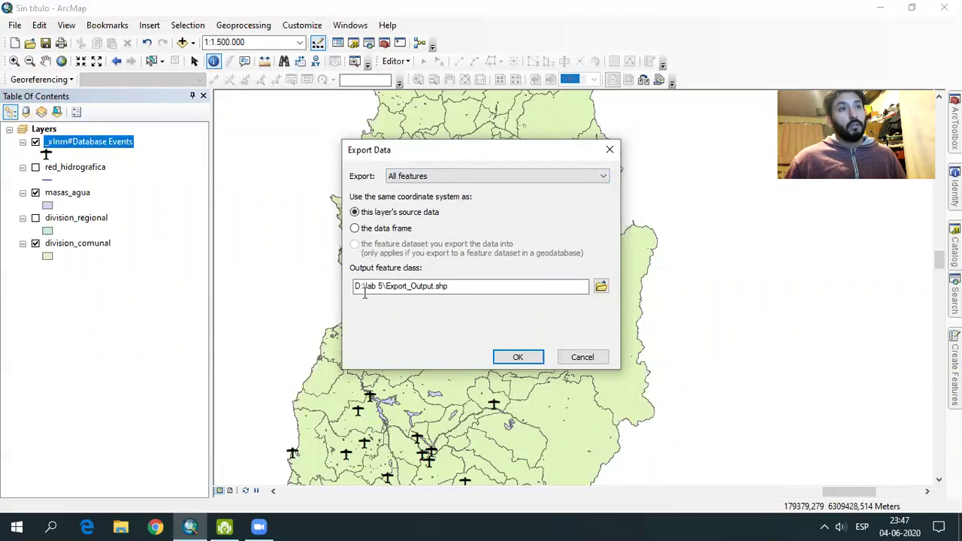
Set the export output location to D:\lab 6 and name it aeropuertos.
{"action": "left_click", "coordinate": [601, 290]}
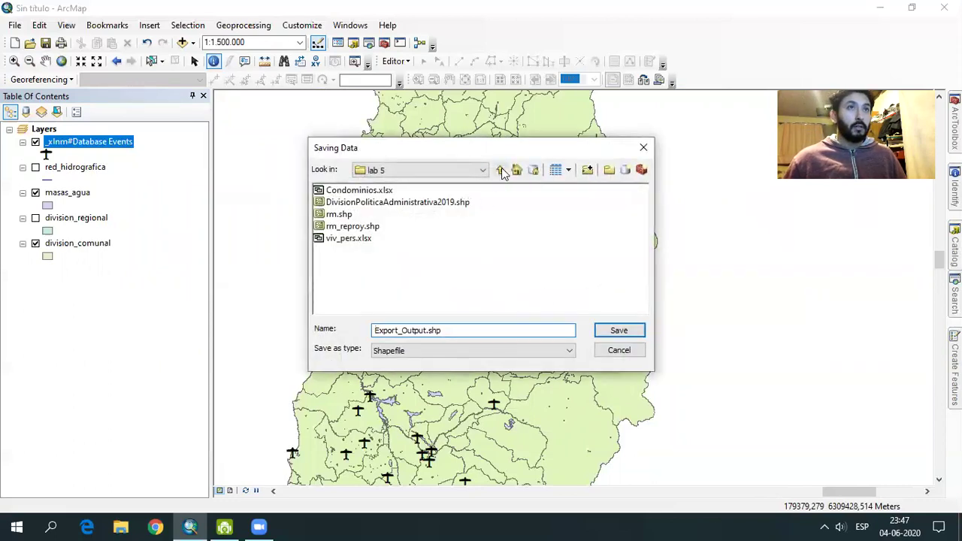
{"action": "left_click", "coordinate": [501, 171]}
{"action": "double_click", "coordinate": [336, 286]}
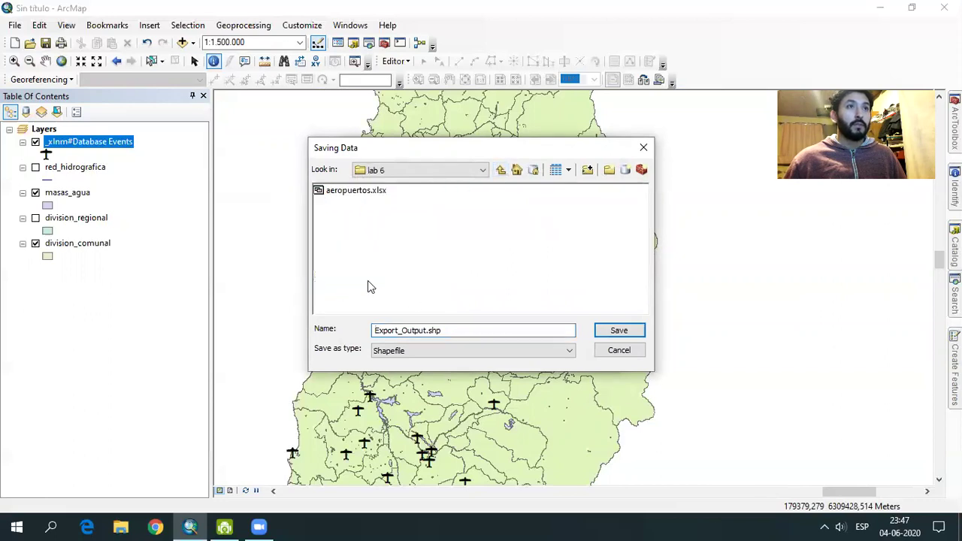
{"action": "left_click_drag", "start_coordinate": [466, 329], "coordinate": [358, 336]}
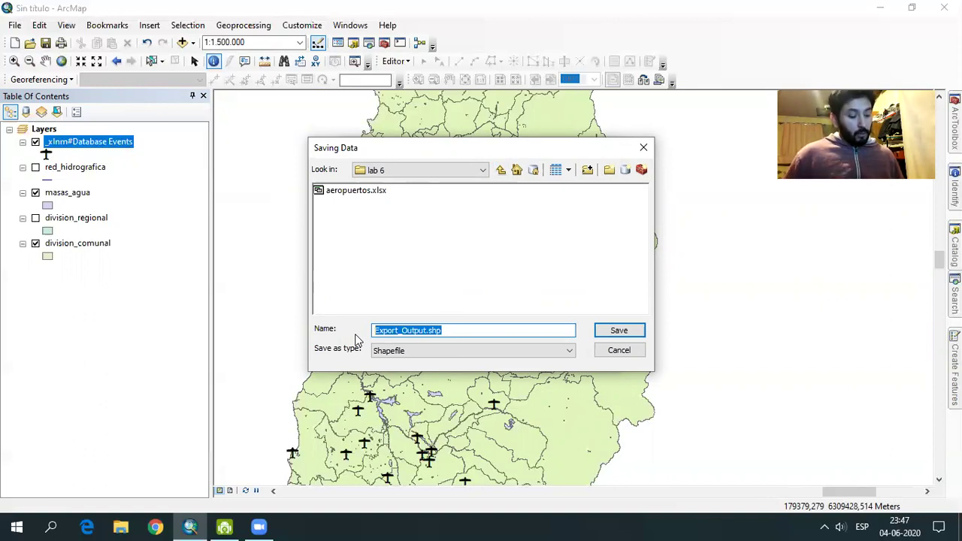
{"action": "type", "text": "aero"}
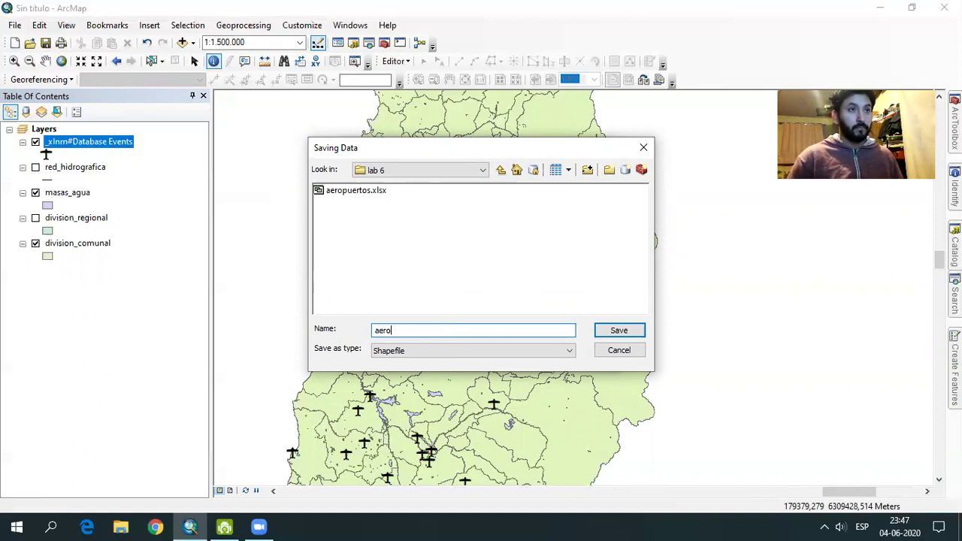
{"action": "type", "text": "puertos"}
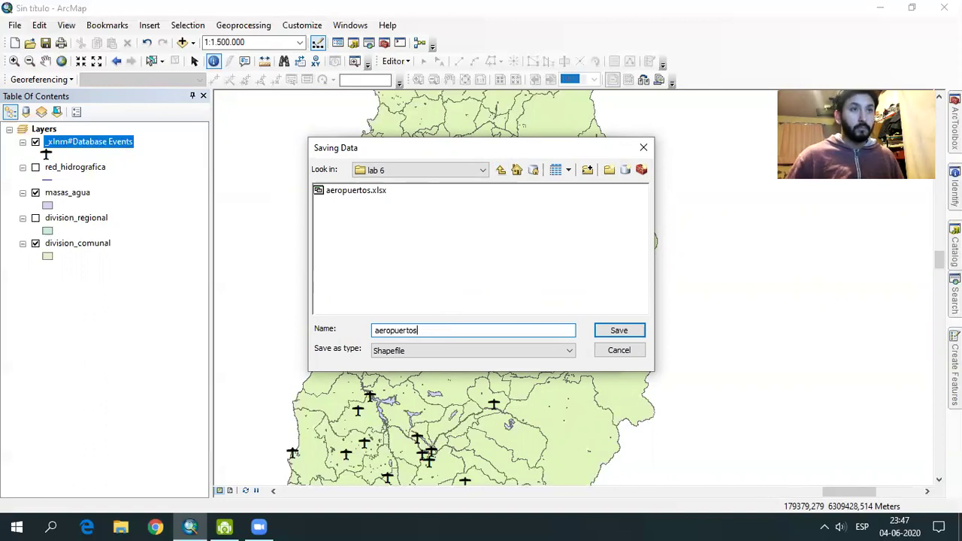
{"action": "left_click", "coordinate": [412, 351]}
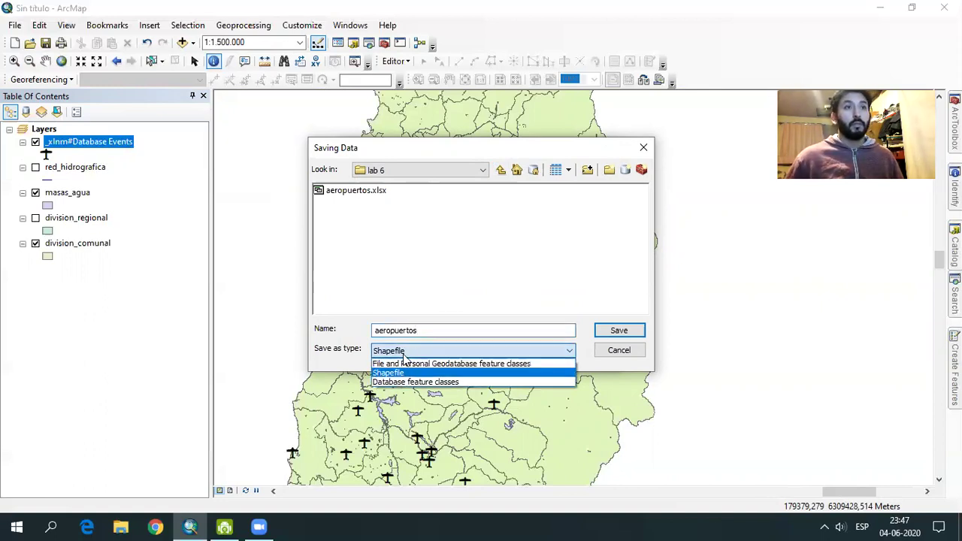
{"action": "left_click", "coordinate": [404, 359]}
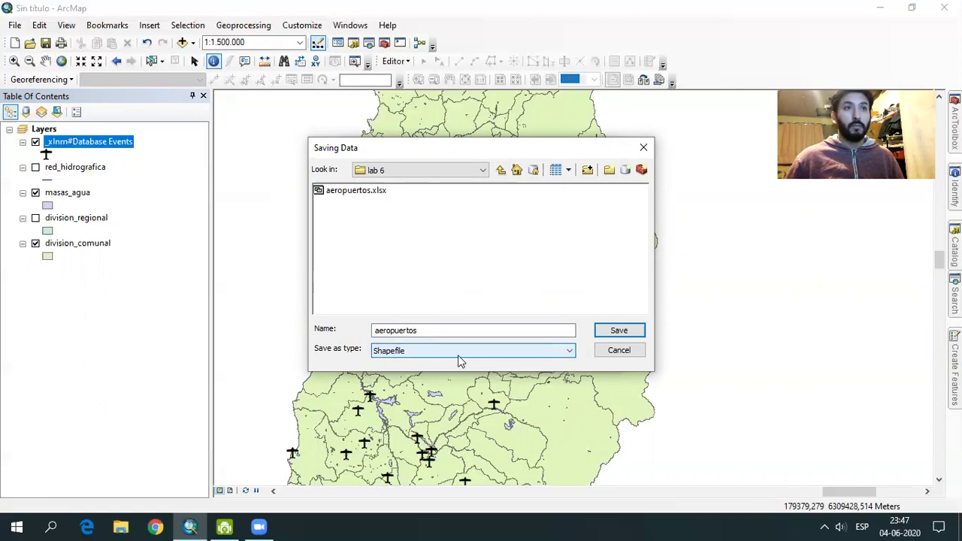
Keep Shapefile as output type, save as aeropuertos.shp and run the export.
{"action": "left_click", "coordinate": [518, 352]}
{"action": "left_click", "coordinate": [502, 364]}
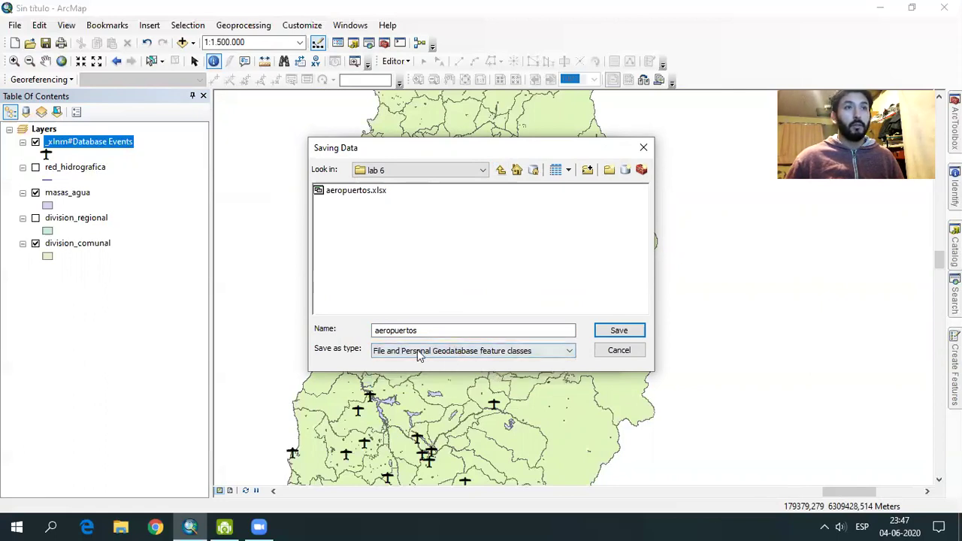
{"action": "left_click", "coordinate": [502, 357]}
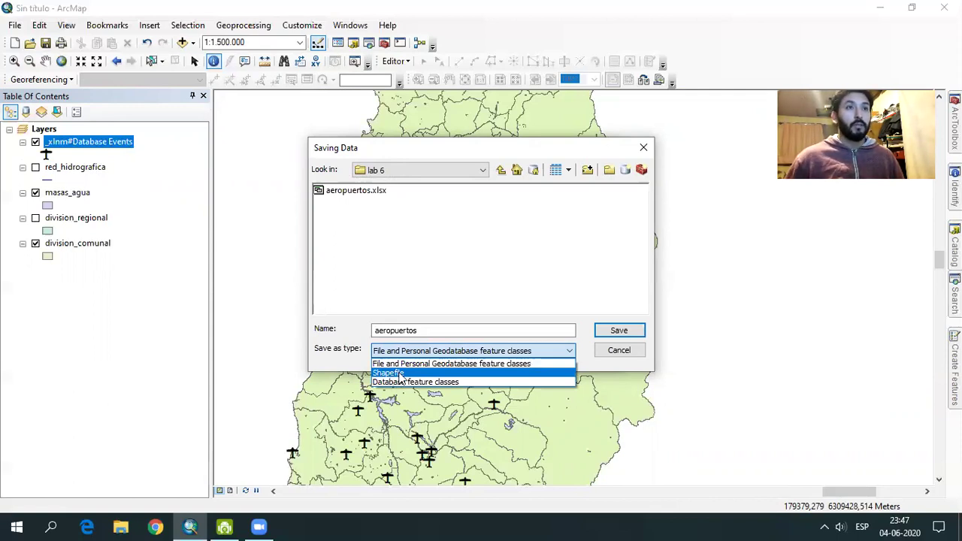
{"action": "left_click", "coordinate": [401, 373]}
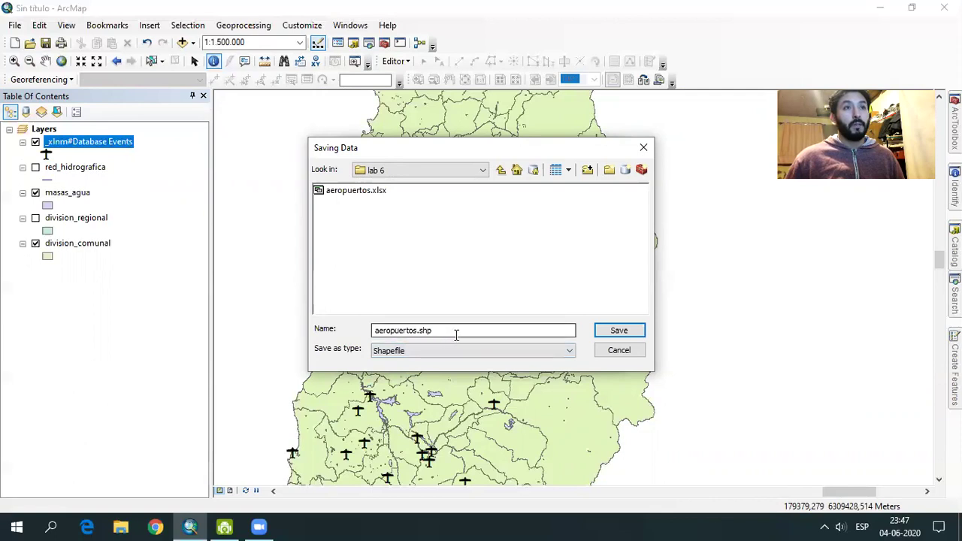
{"action": "left_click", "coordinate": [615, 337]}
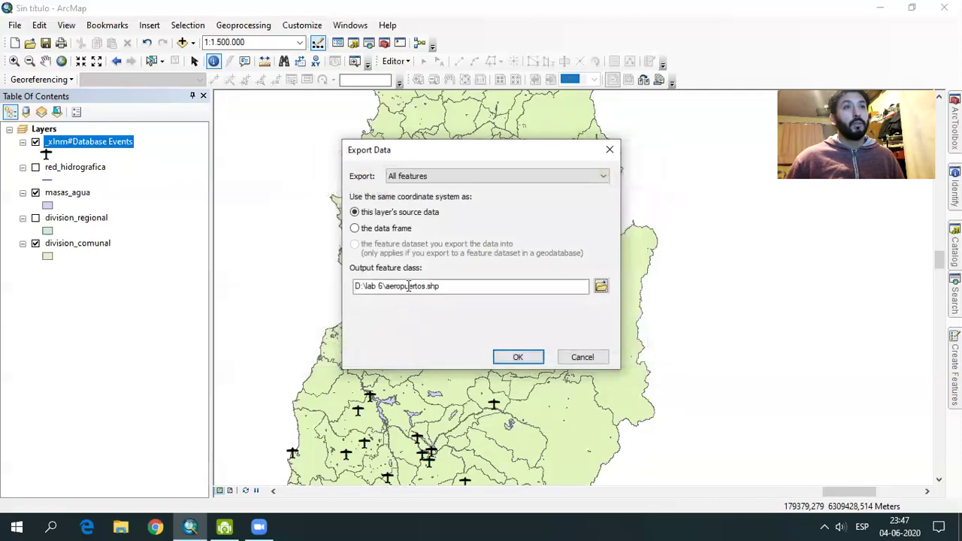
{"action": "left_click", "coordinate": [519, 358]}
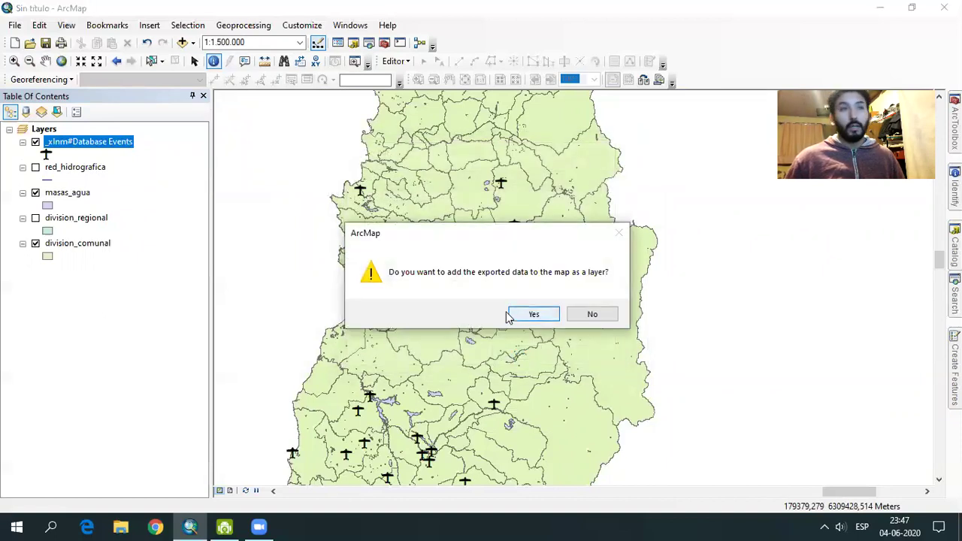
Add the exported aeropuertos layer to the map and remove the _xlnm#Database Events layer.
{"action": "left_click", "coordinate": [530, 318]}
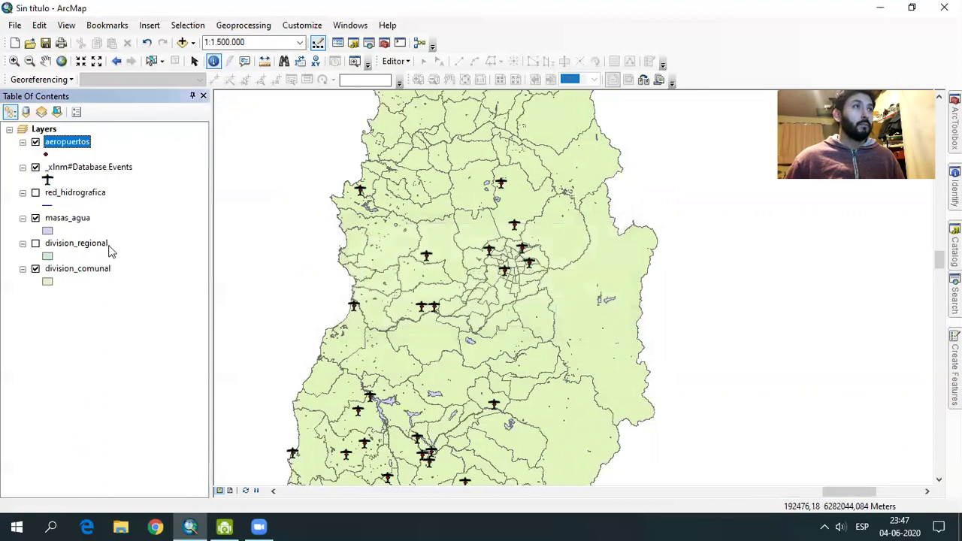
{"action": "left_click", "coordinate": [97, 170]}
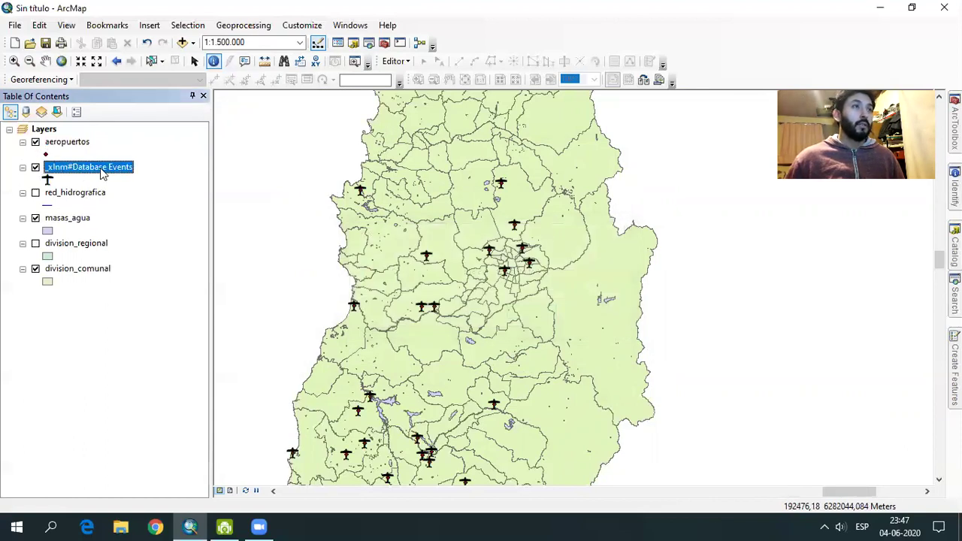
{"action": "right_click", "coordinate": [103, 174]}
{"action": "left_click", "coordinate": [126, 193]}
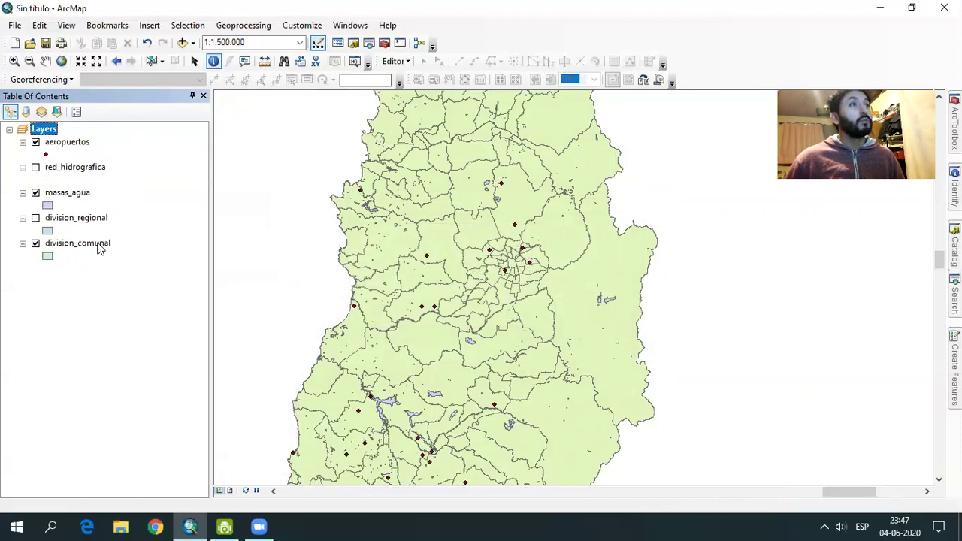
Remove the aeropuertos.xlsx source table under List By Source, then return to List By Drawing Order.
{"action": "left_click", "coordinate": [27, 112]}
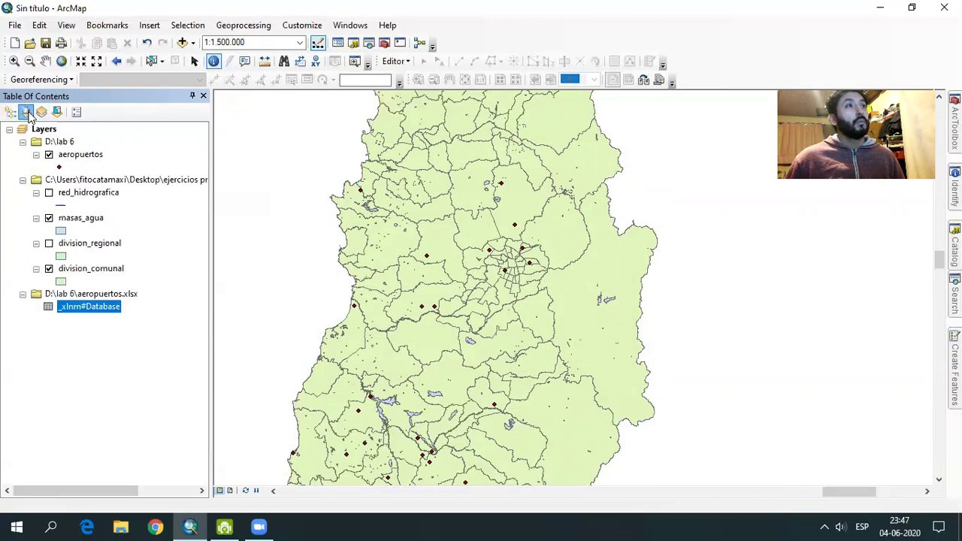
{"action": "right_click", "coordinate": [107, 297]}
{"action": "left_click", "coordinate": [131, 301]}
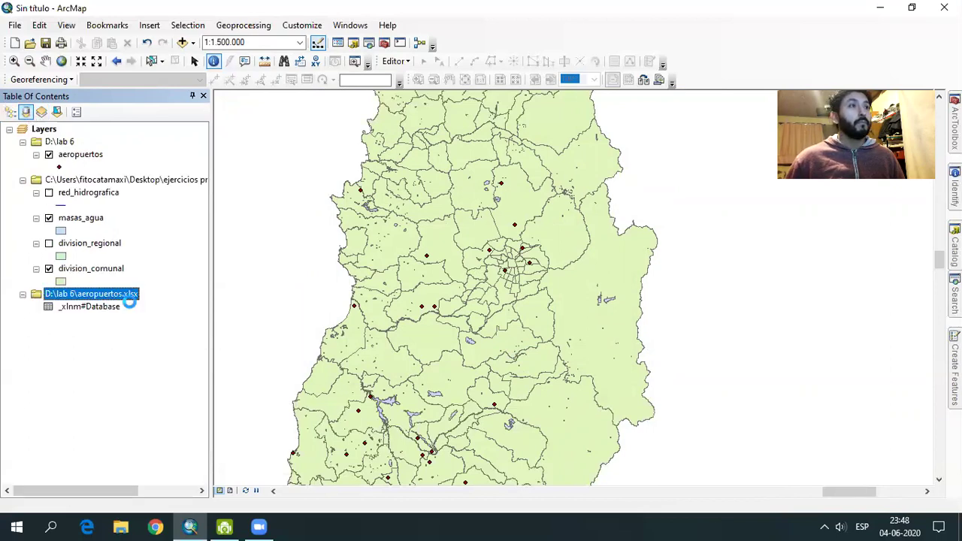
{"action": "left_click", "coordinate": [11, 112]}
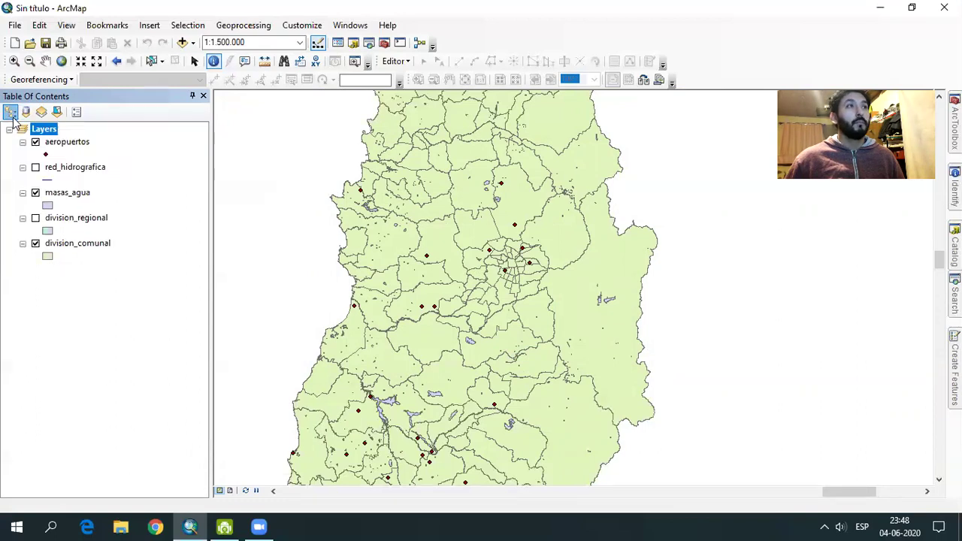
{"action": "left_click", "coordinate": [79, 143]}
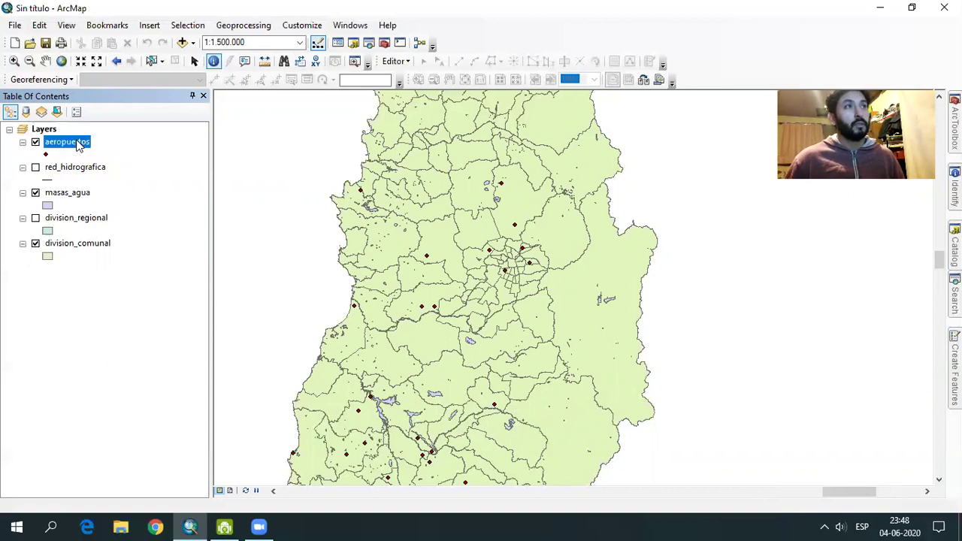
Open the aeropuertos attribute table and arrange its window and columns.
{"action": "right_click", "coordinate": [78, 144]}
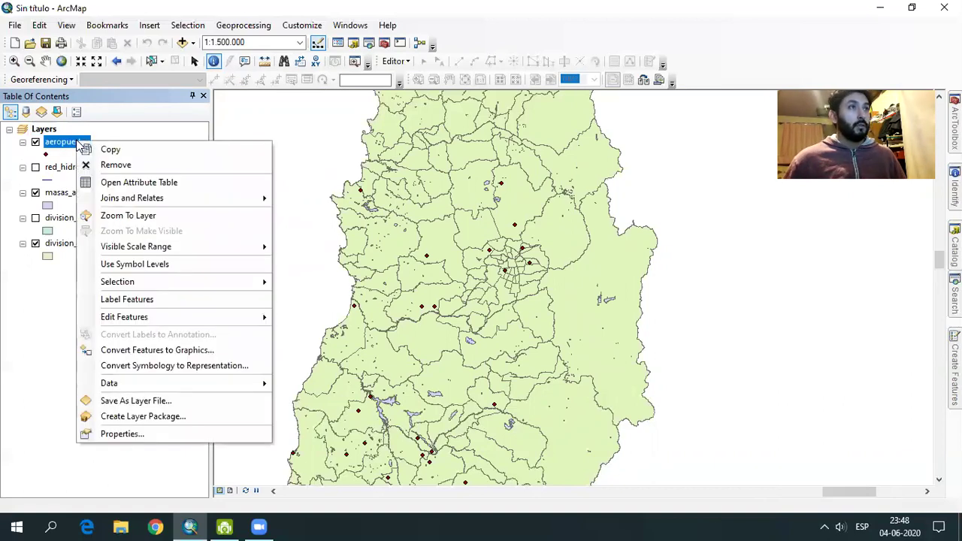
{"action": "left_click", "coordinate": [103, 184]}
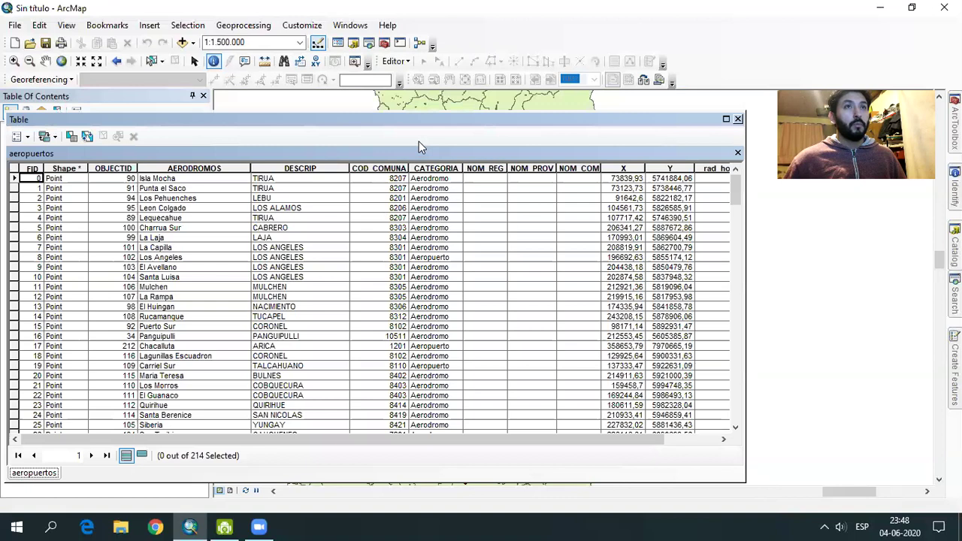
{"action": "left_click_drag", "start_coordinate": [424, 120], "coordinate": [465, 103]}
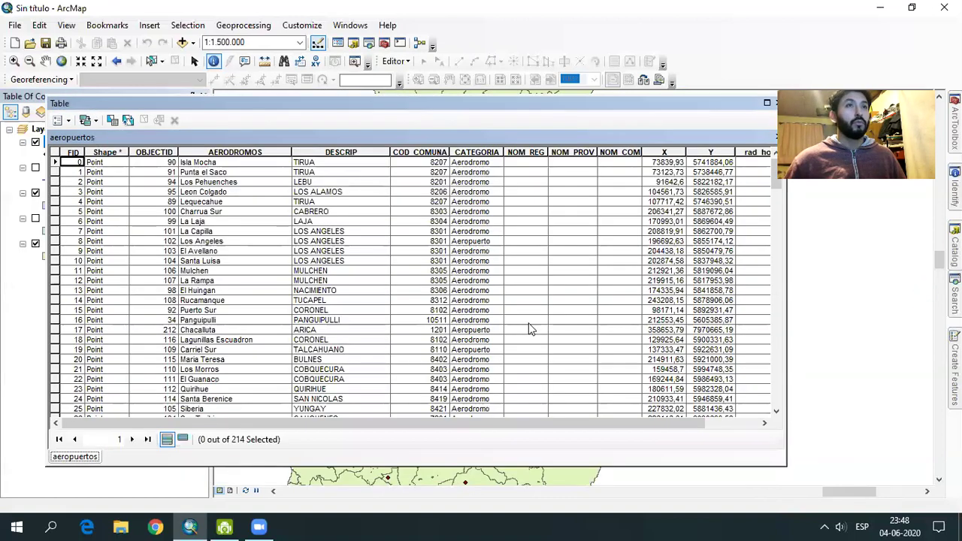
{"action": "left_click_drag", "start_coordinate": [554, 423], "coordinate": [466, 426]}
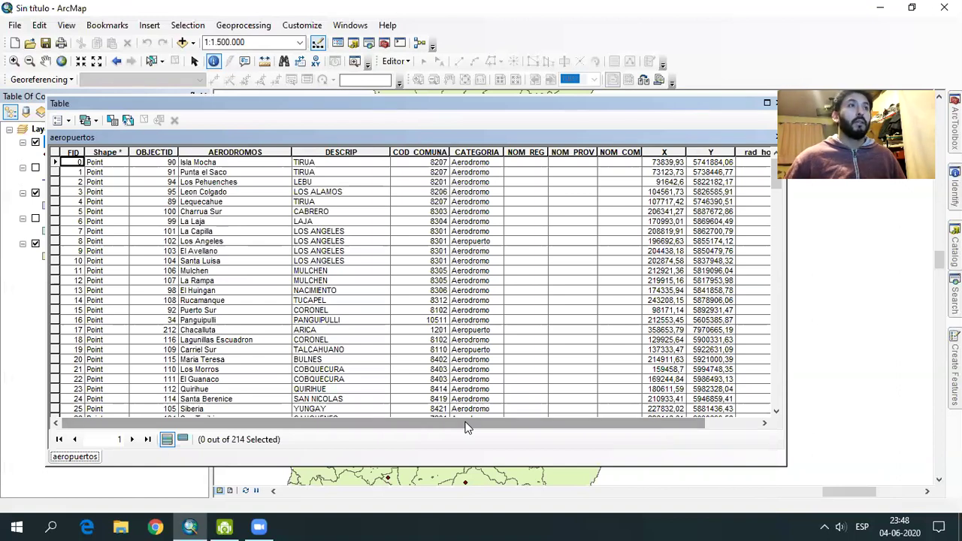
{"action": "left_click_drag", "start_coordinate": [466, 426], "coordinate": [457, 426]}
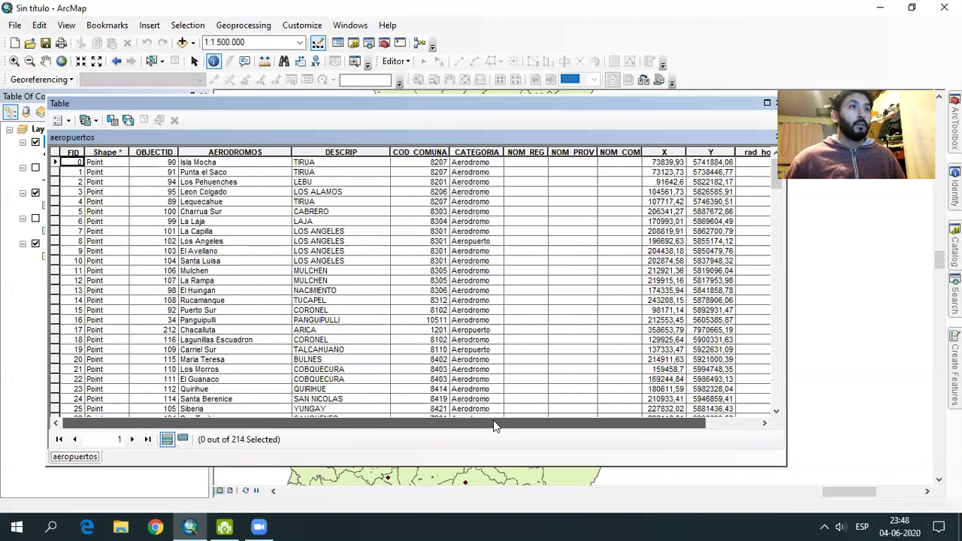
{"action": "left_click_drag", "start_coordinate": [494, 426], "coordinate": [518, 426]}
Inspect the NOM_COM, NOM_PROV and NOM_REG columns, then close the attribute table.
{"action": "left_click", "coordinate": [591, 153]}
{"action": "left_click", "coordinate": [563, 155]}
{"action": "left_click", "coordinate": [509, 155]}
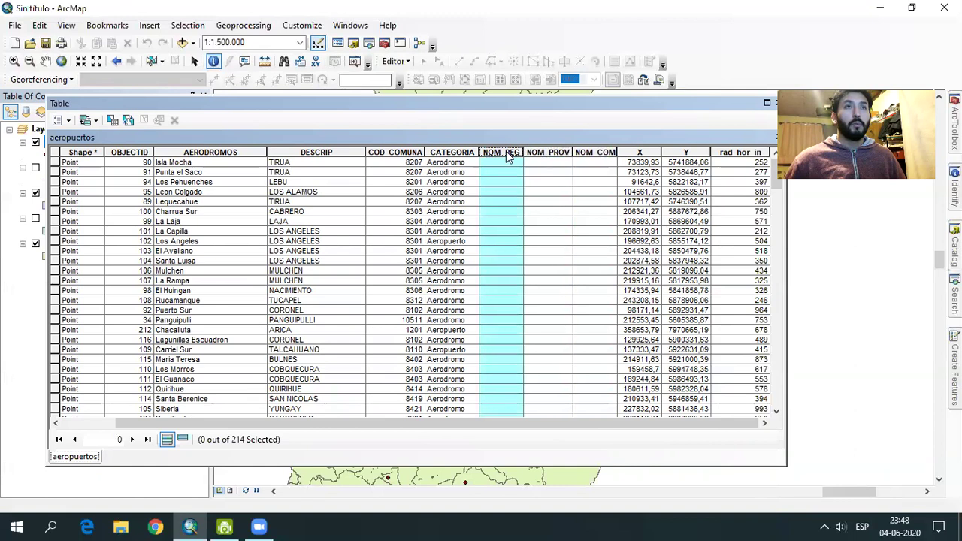
{"action": "left_click", "coordinate": [557, 415]}
{"action": "scroll", "coordinate": [775, 169], "scroll_direction": "up", "scroll_amount": 2}
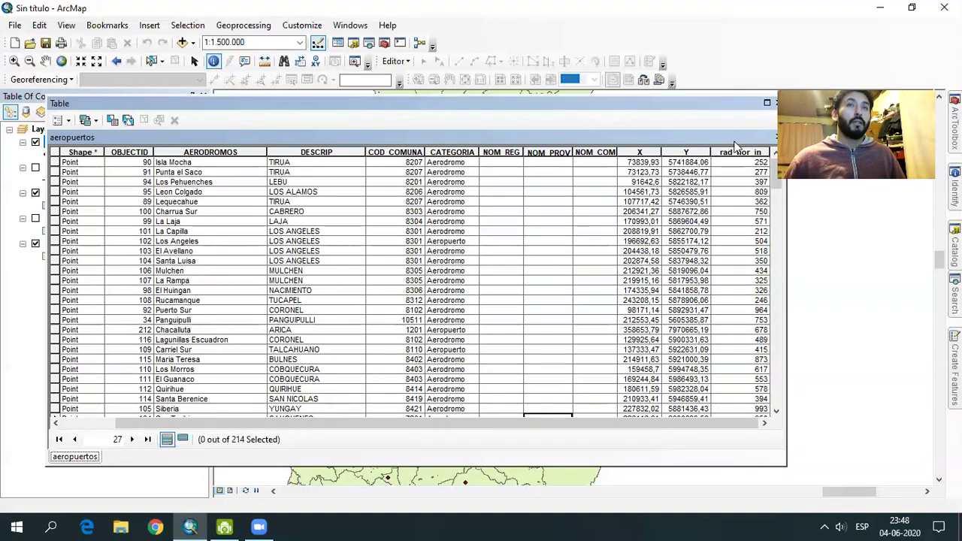
{"action": "left_click_drag", "start_coordinate": [684, 100], "coordinate": [671, 102]}
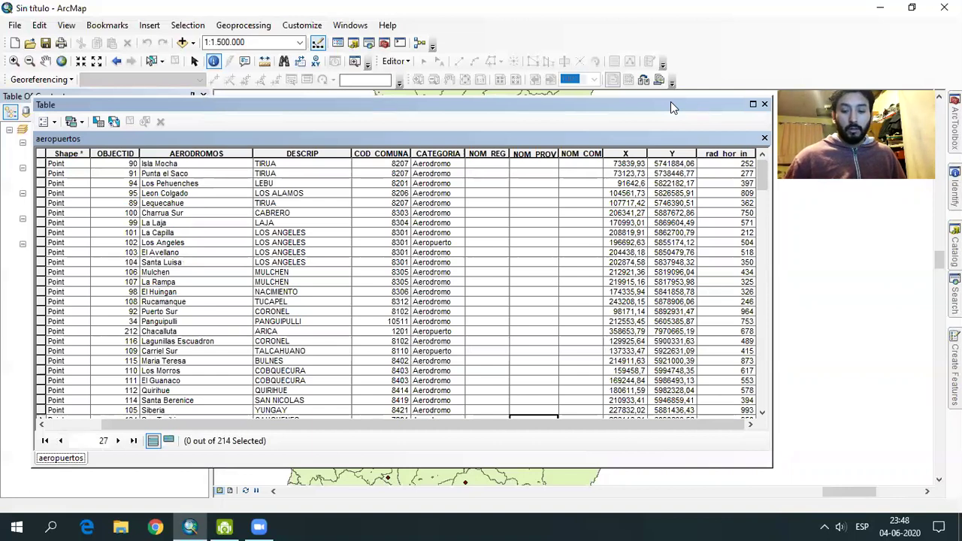
{"action": "left_click", "coordinate": [765, 105]}
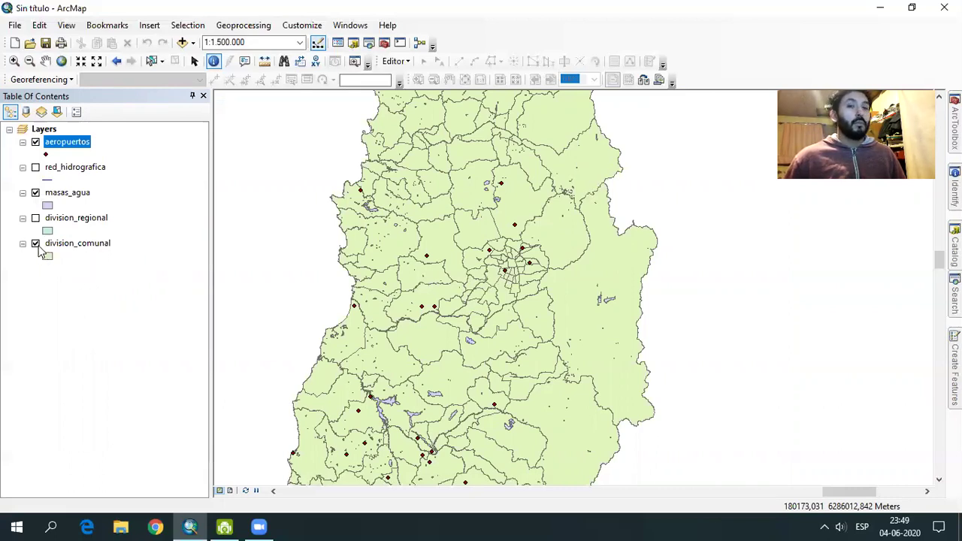
Hide masas_agua and aeropuertos, toggle division_regional, leaving only division_comunal visible.
{"action": "left_click", "coordinate": [35, 193]}
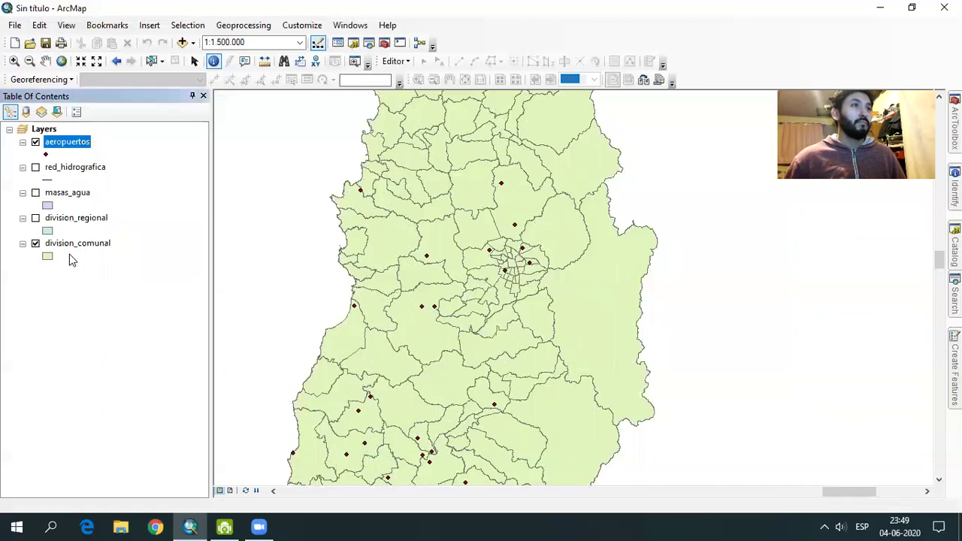
{"action": "left_click", "coordinate": [35, 142]}
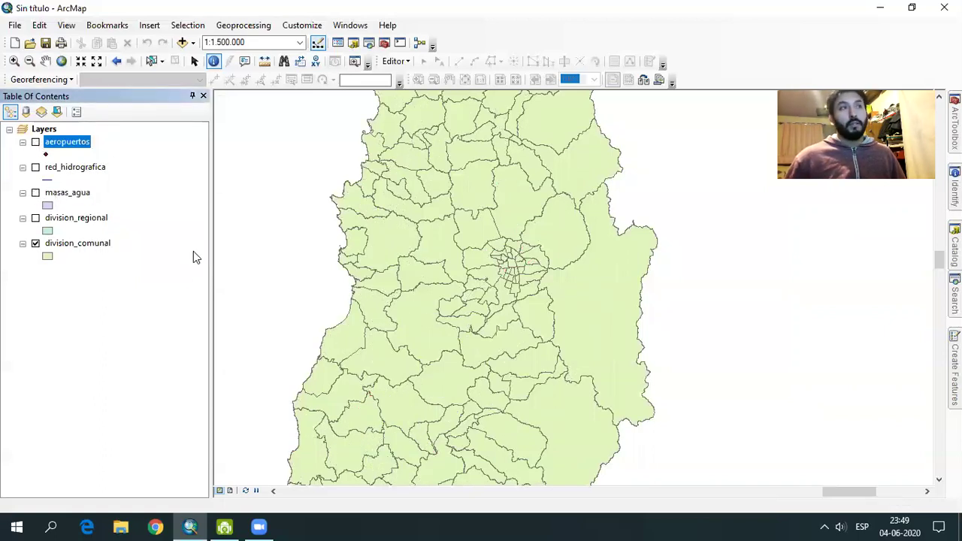
{"action": "left_click", "coordinate": [35, 218]}
{"action": "left_click", "coordinate": [36, 243]}
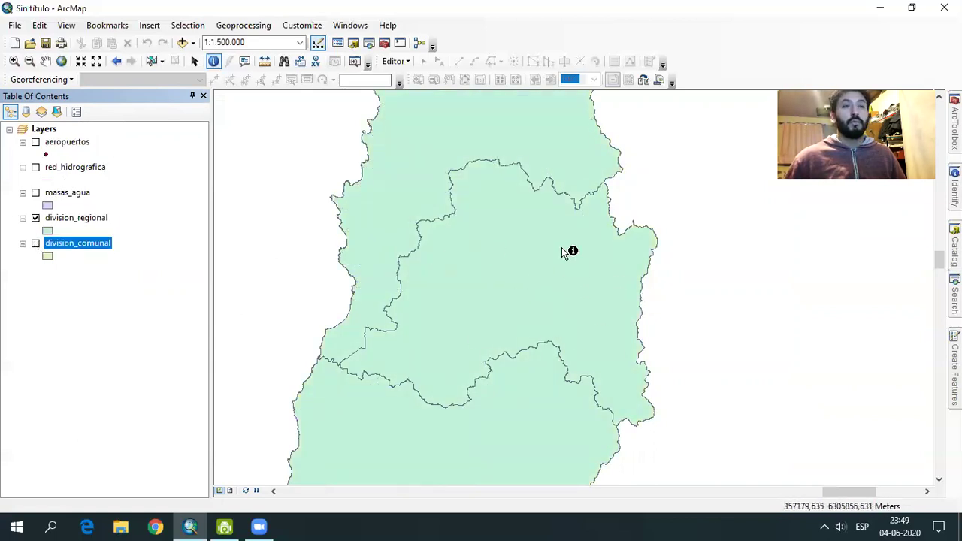
{"action": "left_click", "coordinate": [35, 218]}
{"action": "left_click", "coordinate": [35, 243]}
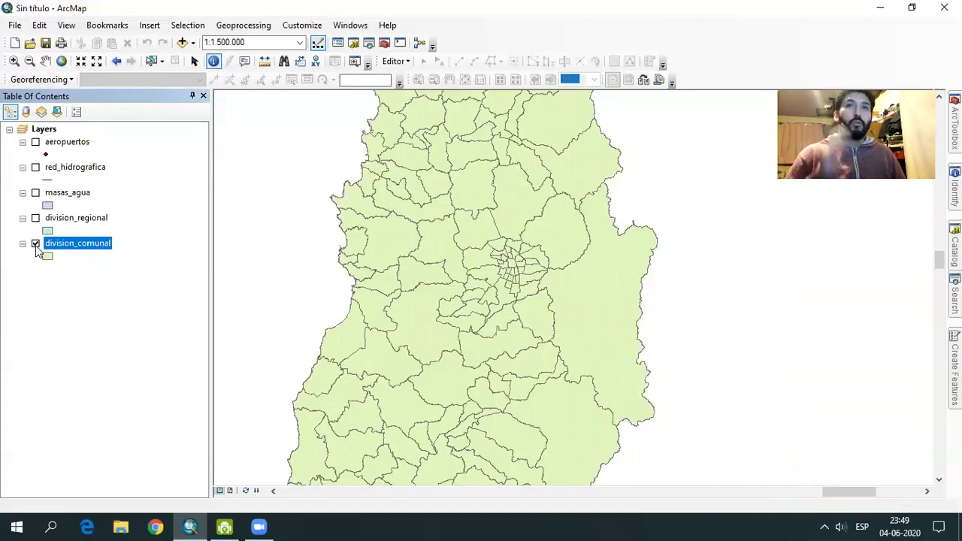
Check the region names in the division_comunal attribute table, then close it.
{"action": "right_click", "coordinate": [84, 245]}
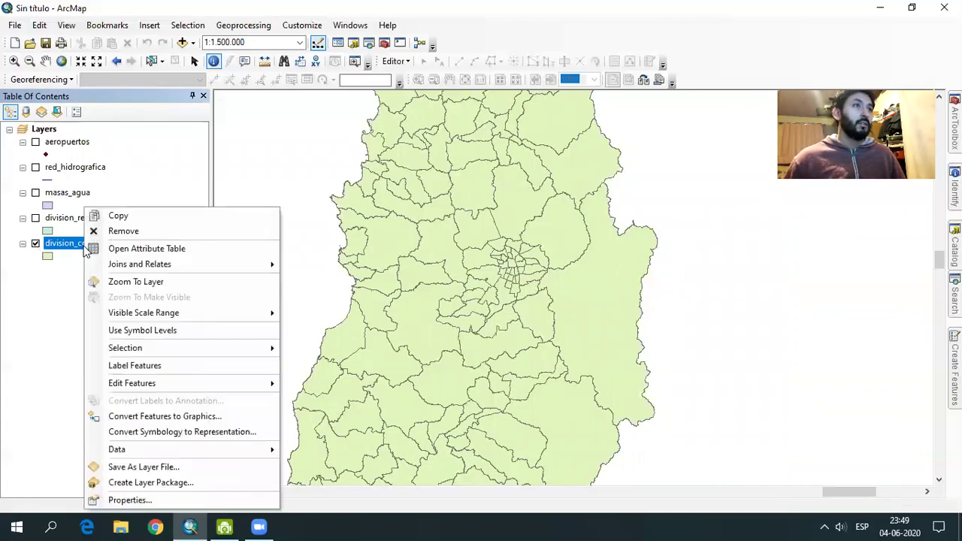
{"action": "left_click", "coordinate": [127, 248]}
{"action": "mouse_move", "coordinate": [517, 424]}
{"action": "left_mouse_down"}
{"action": "mouse_move", "coordinate": [582, 444]}
{"action": "mouse_move", "coordinate": [668, 450]}
{"action": "left_mouse_up"}
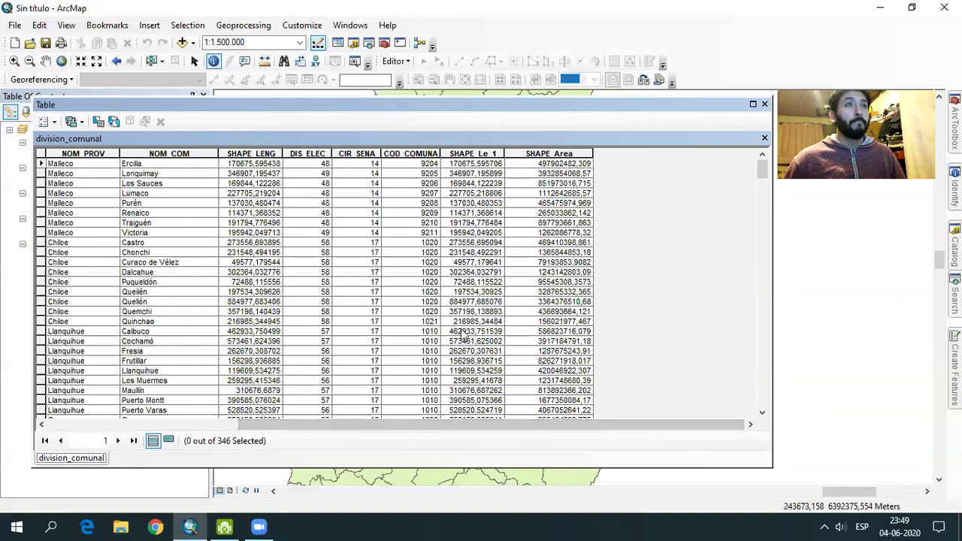
{"action": "left_click_drag", "start_coordinate": [446, 423], "coordinate": [269, 446]}
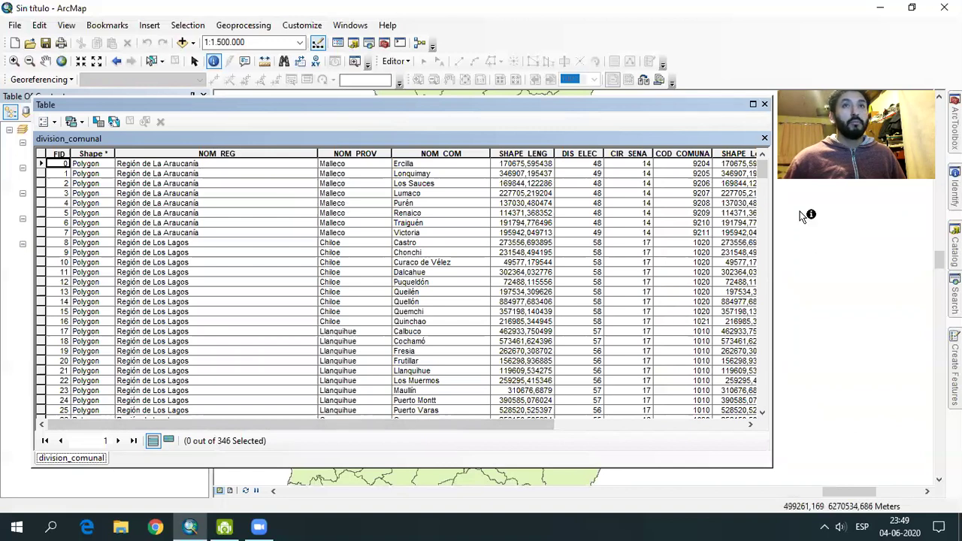
{"action": "left_click", "coordinate": [764, 104]}
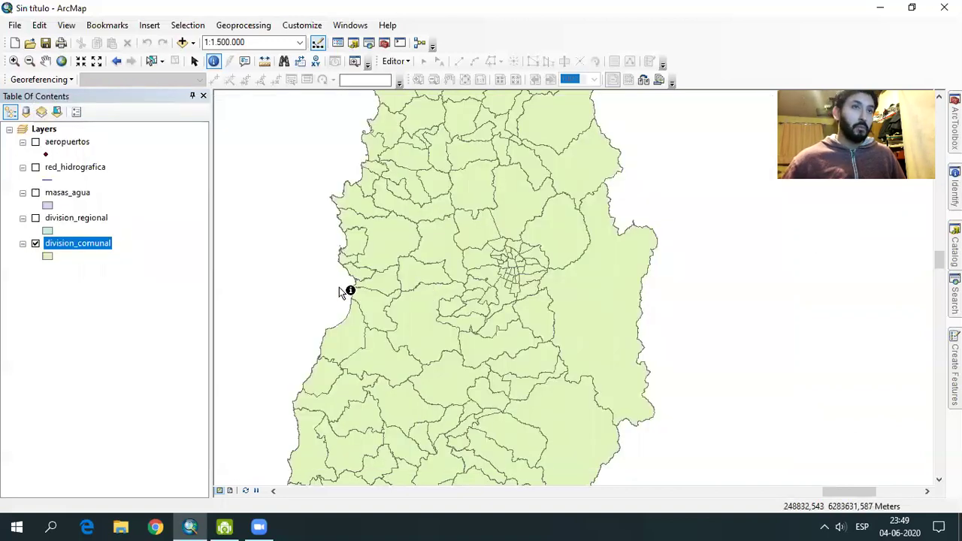
Start a "NOM_REG" = query in Select By Attributes on aeropuertos, then clear it.
{"action": "left_click", "coordinate": [197, 25]}
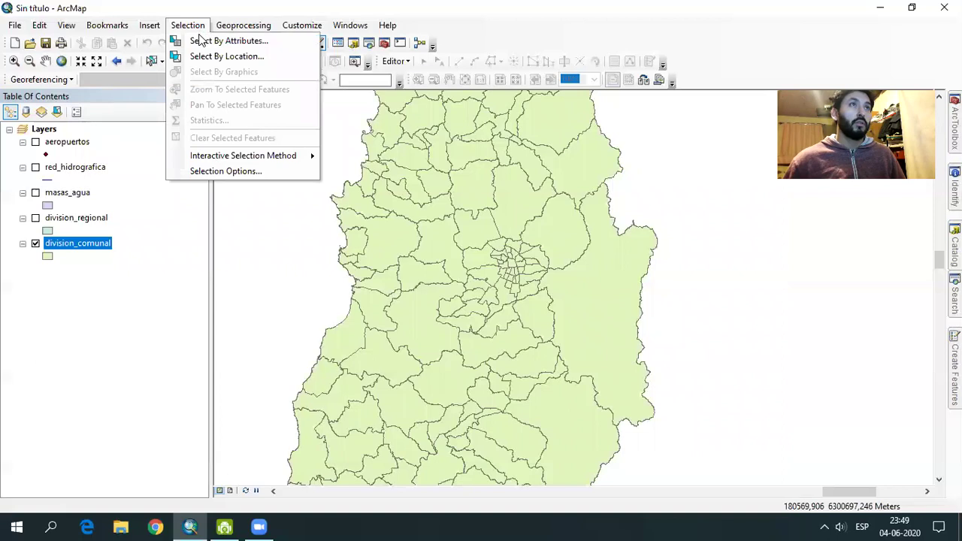
{"action": "left_click", "coordinate": [230, 41]}
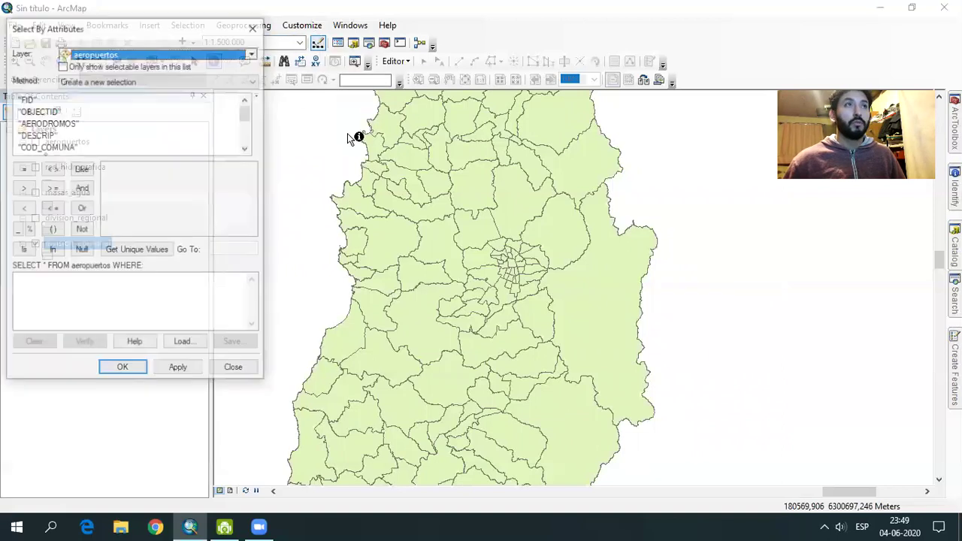
{"action": "left_click_drag", "start_coordinate": [157, 39], "coordinate": [451, 47]}
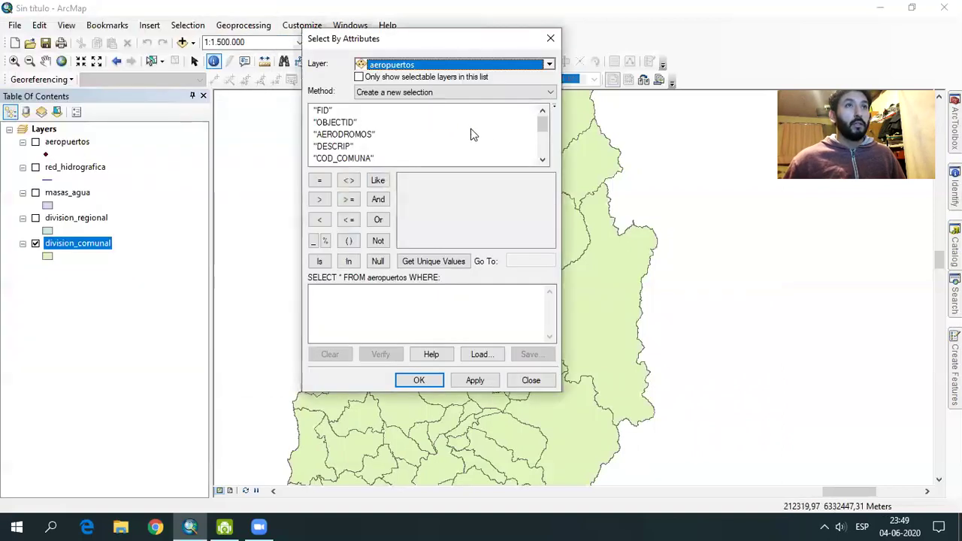
{"action": "left_click_drag", "start_coordinate": [543, 123], "coordinate": [542, 135]}
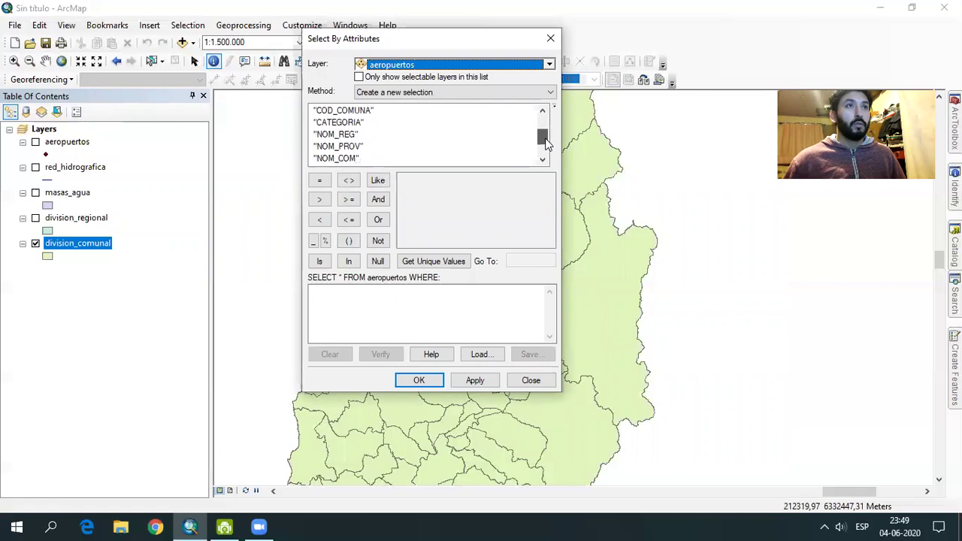
{"action": "double_click", "coordinate": [335, 134]}
{"action": "left_click", "coordinate": [319, 180]}
{"action": "left_click", "coordinate": [418, 259]}
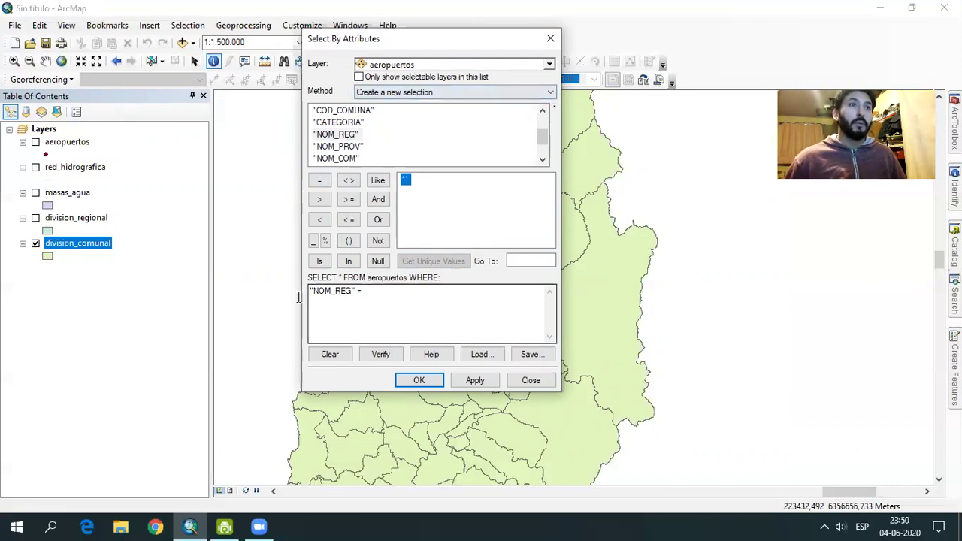
{"action": "left_click_drag", "start_coordinate": [364, 290], "coordinate": [279, 291]}
{"action": "key", "text": "Delete"}
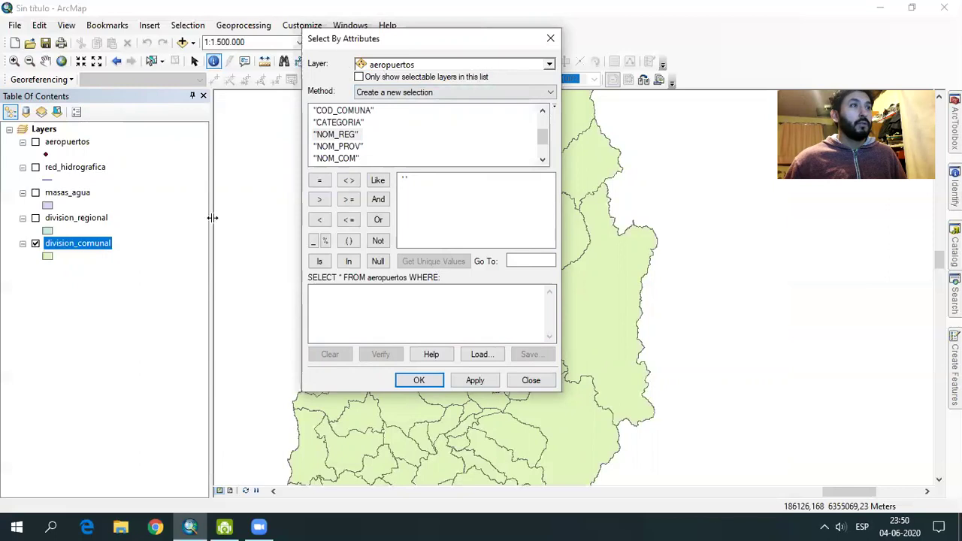
Query division_comunal with "NOM_REG" = 'Región Metropolitana de Santiago' and run the selection.
{"action": "left_click", "coordinate": [549, 64]}
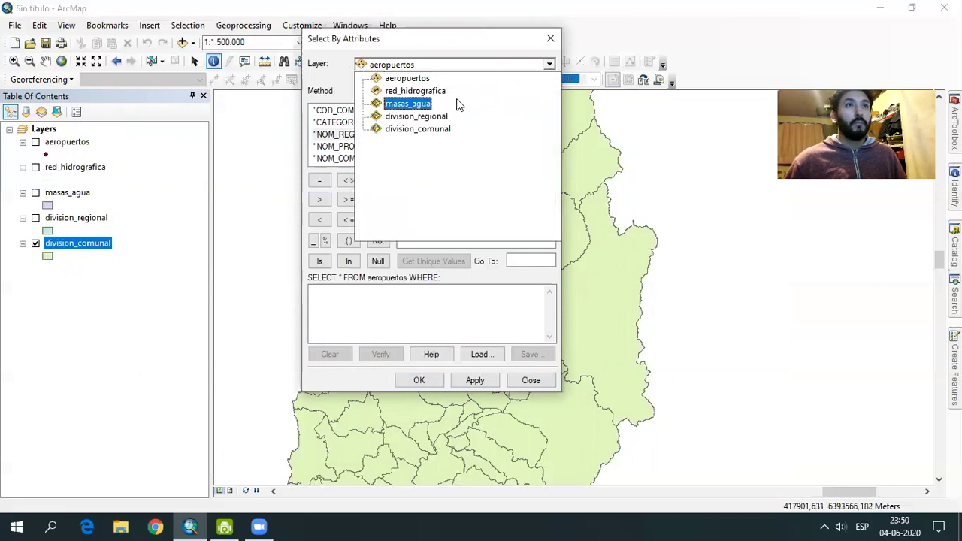
{"action": "left_click", "coordinate": [442, 129]}
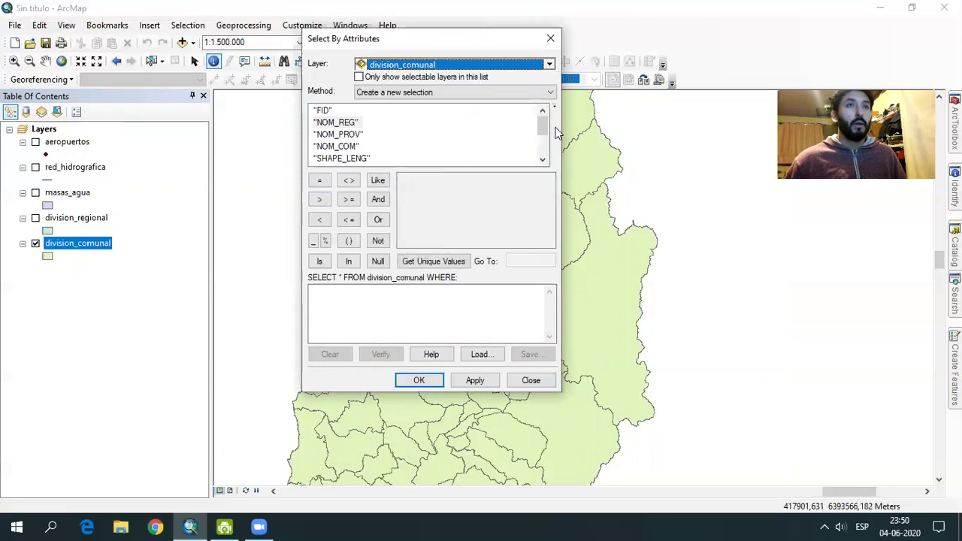
{"action": "scroll", "coordinate": [543, 143], "scroll_direction": "down", "scroll_amount": 2}
{"action": "scroll", "coordinate": [542, 143], "scroll_direction": "up", "scroll_amount": 1}
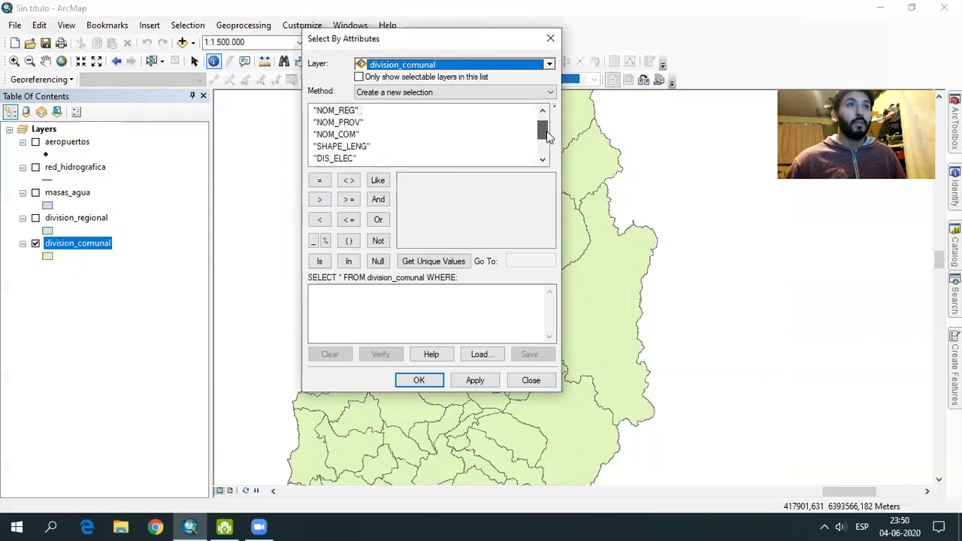
{"action": "double_click", "coordinate": [348, 112]}
{"action": "left_click", "coordinate": [322, 183]}
{"action": "left_click", "coordinate": [457, 263]}
{"action": "left_click_drag", "start_coordinate": [553, 205], "coordinate": [556, 222]}
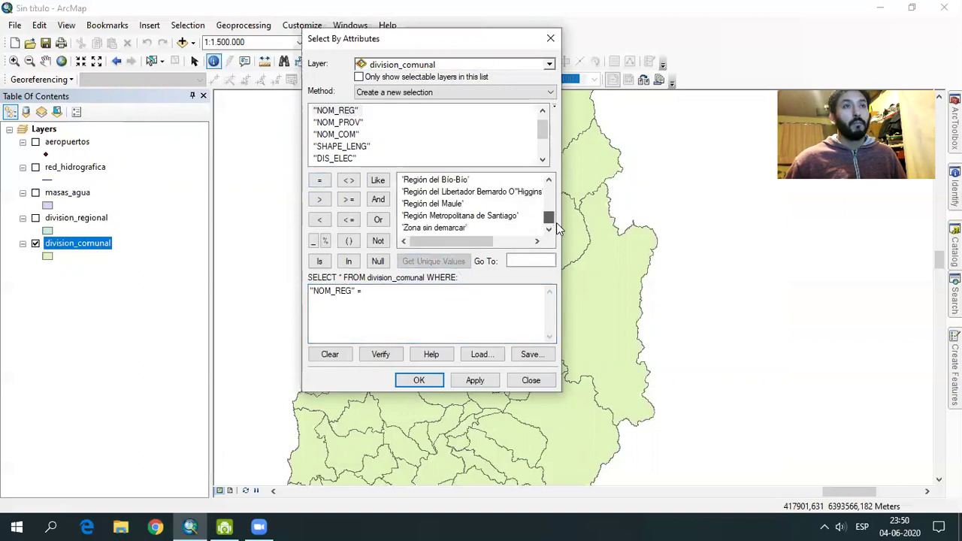
{"action": "double_click", "coordinate": [454, 217]}
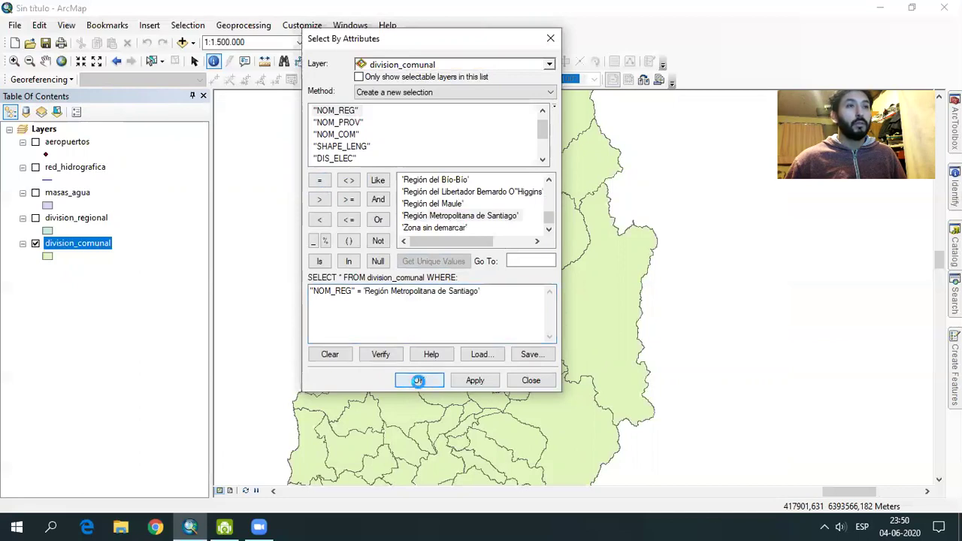
{"action": "left_click", "coordinate": [419, 380]}
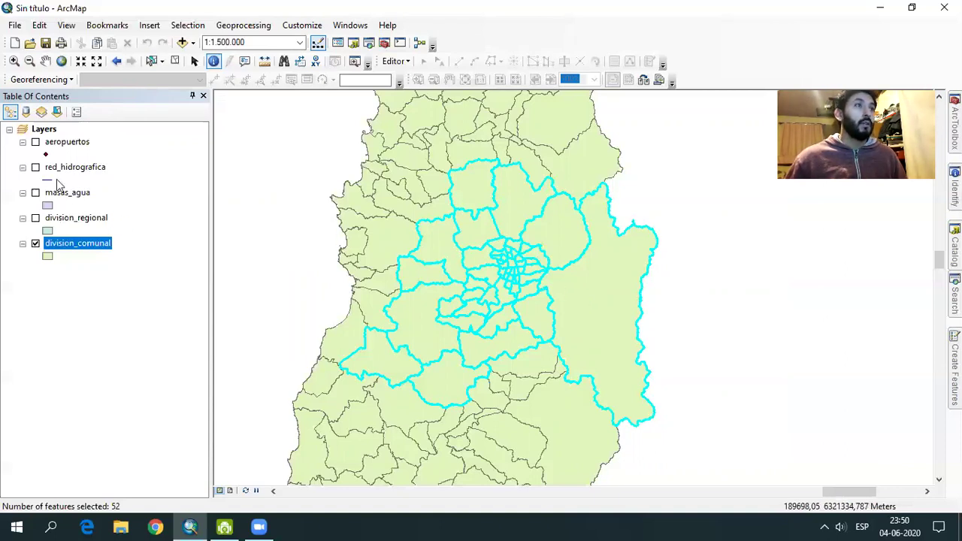
Turn the aeropuertos layer back on and open its attribute table.
{"action": "left_click", "coordinate": [35, 142]}
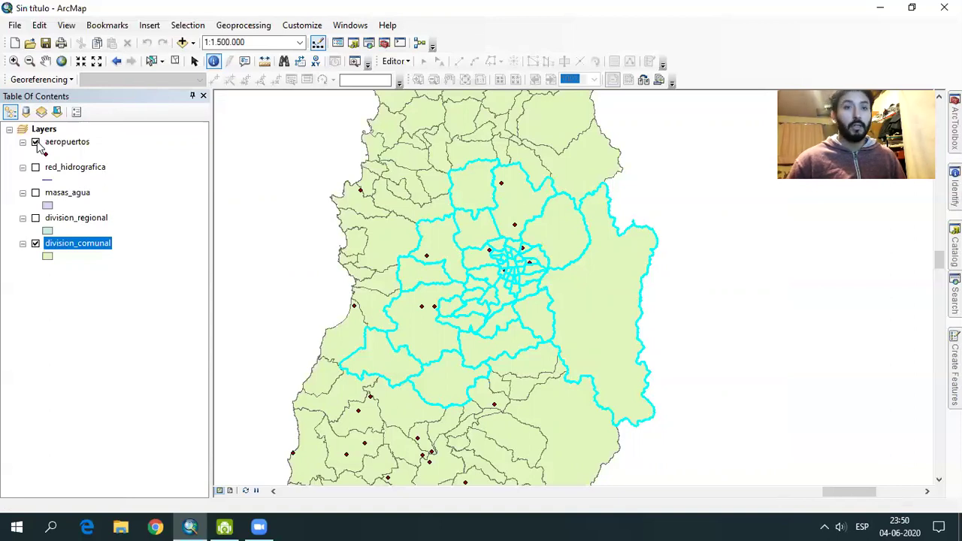
{"action": "right_click", "coordinate": [65, 144]}
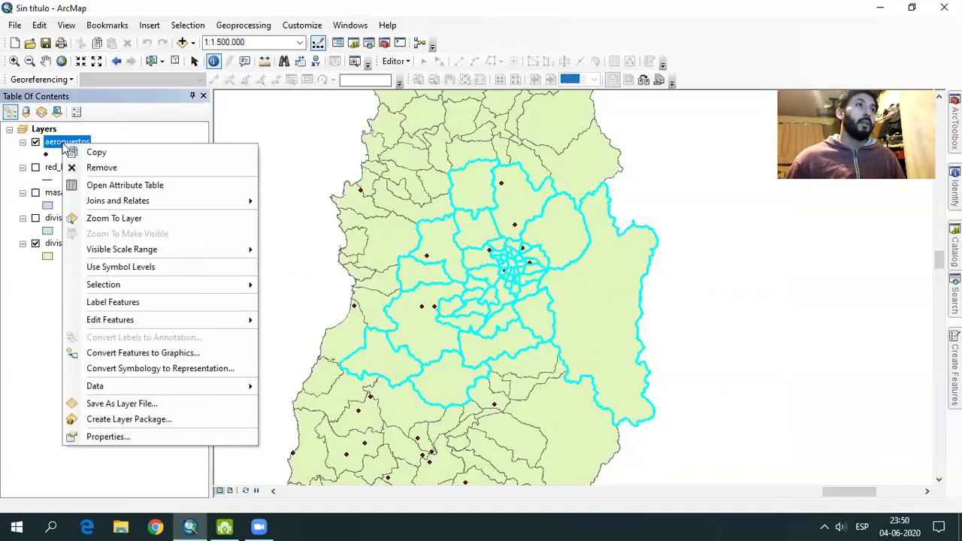
{"action": "left_click", "coordinate": [67, 185]}
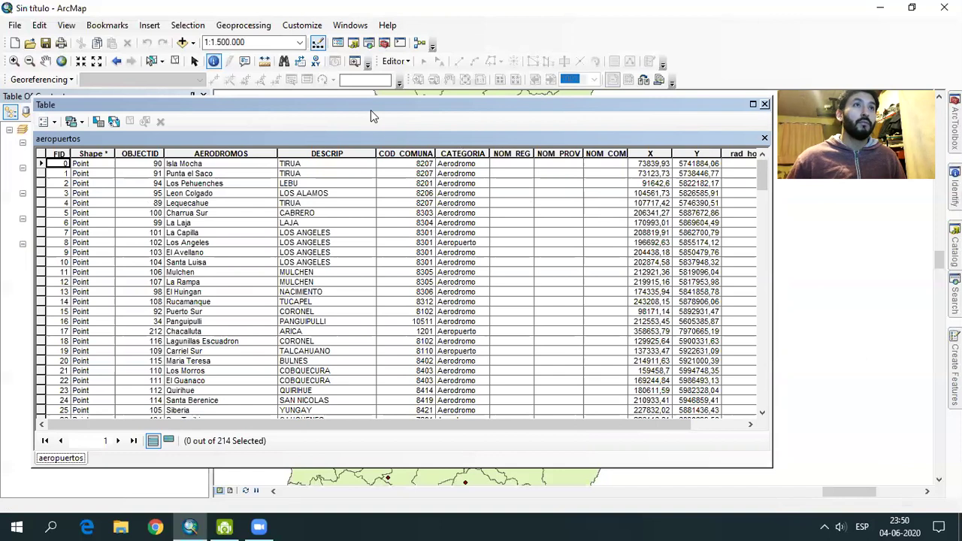
{"action": "left_click_drag", "start_coordinate": [371, 109], "coordinate": [357, 107]}
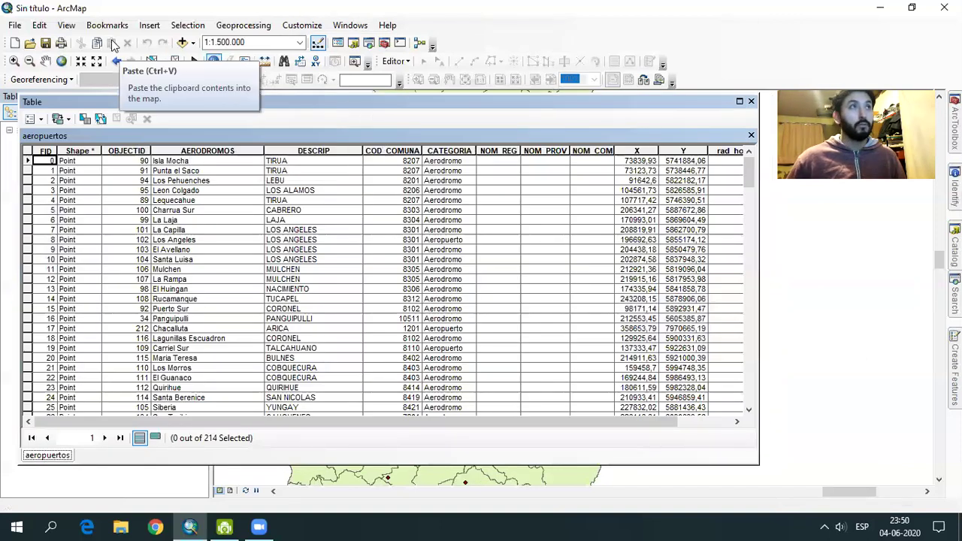
Check Select By Attributes for aeropuertos, close it without selecting, and reposition the airports table.
{"action": "left_click", "coordinate": [184, 25]}
{"action": "left_click", "coordinate": [200, 38]}
{"action": "left_click", "coordinate": [436, 65]}
{"action": "left_click", "coordinate": [433, 78]}
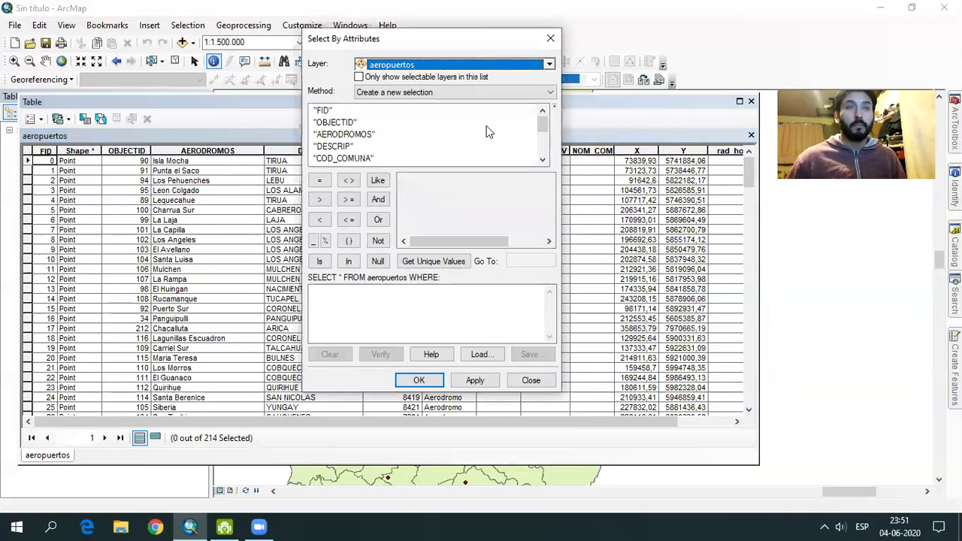
{"action": "left_click", "coordinate": [551, 38]}
{"action": "left_click", "coordinate": [469, 101]}
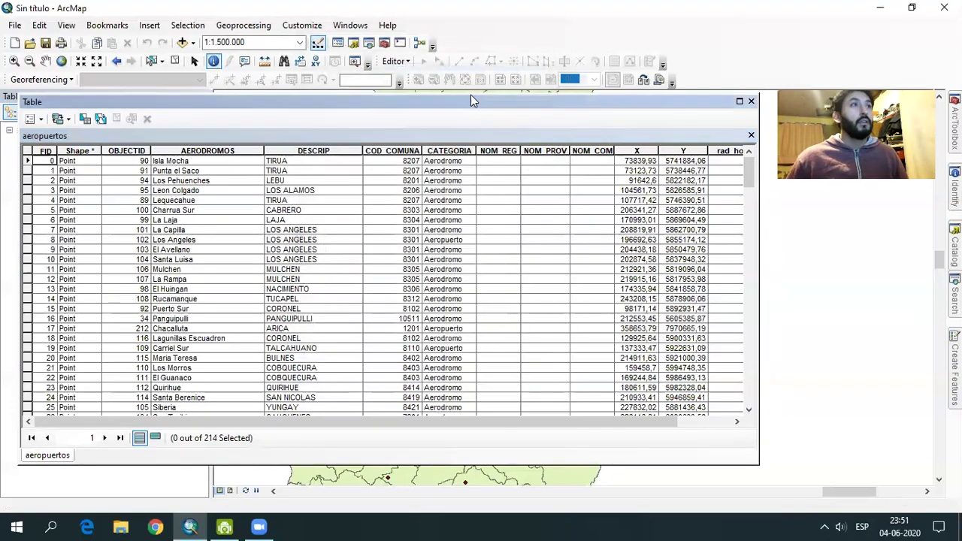
{"action": "left_click_drag", "start_coordinate": [471, 100], "coordinate": [497, 361]}
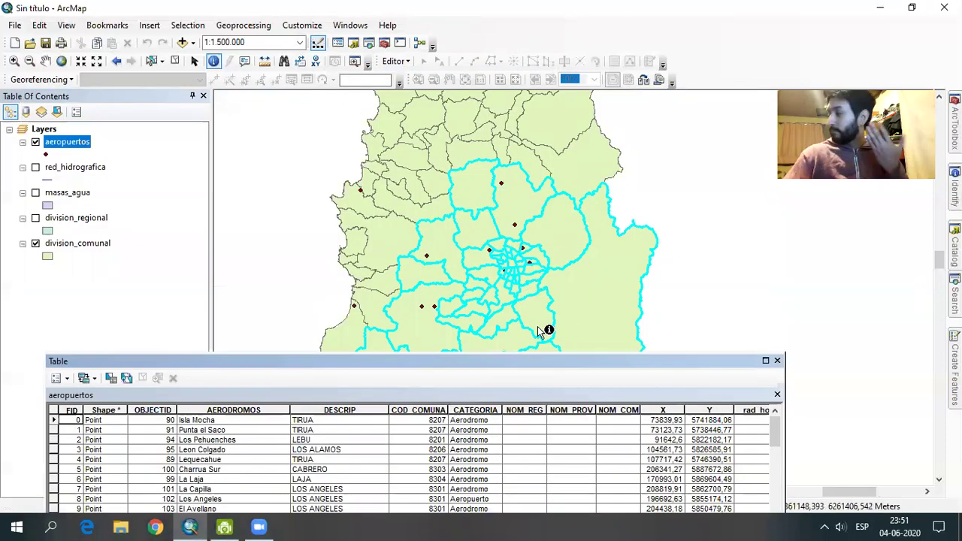
{"action": "mouse_move", "coordinate": [521, 363]}
{"action": "left_mouse_down"}
{"action": "mouse_move", "coordinate": [500, 197]}
{"action": "mouse_move", "coordinate": [505, 132]}
{"action": "left_mouse_up"}
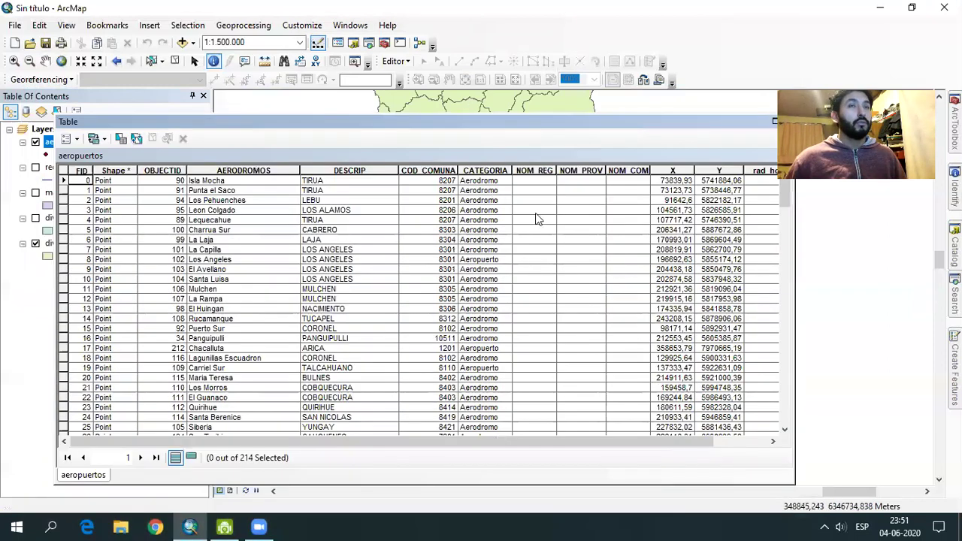
Close the airports table and bring up the Select By Location dialog.
{"action": "left_click", "coordinate": [723, 120]}
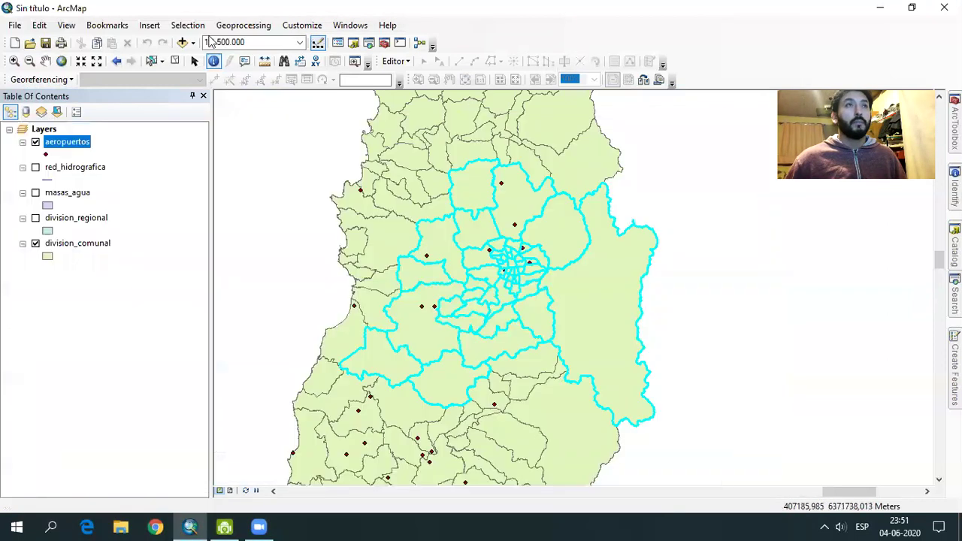
{"action": "left_click", "coordinate": [187, 27]}
{"action": "left_click", "coordinate": [199, 57]}
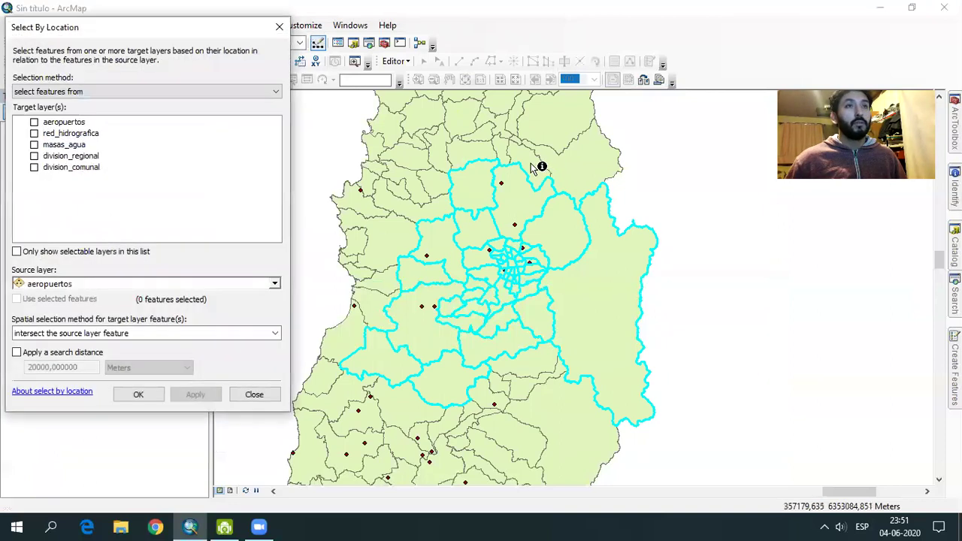
{"action": "left_click_drag", "start_coordinate": [168, 34], "coordinate": [416, 34]}
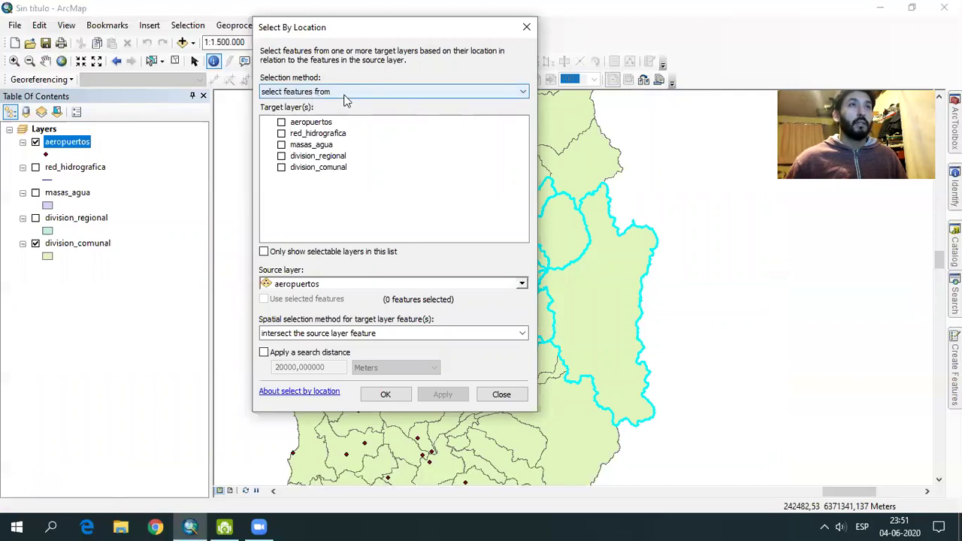
Set aeropuertos as the target layer and division_comunal as the source layer.
{"action": "left_click", "coordinate": [303, 122]}
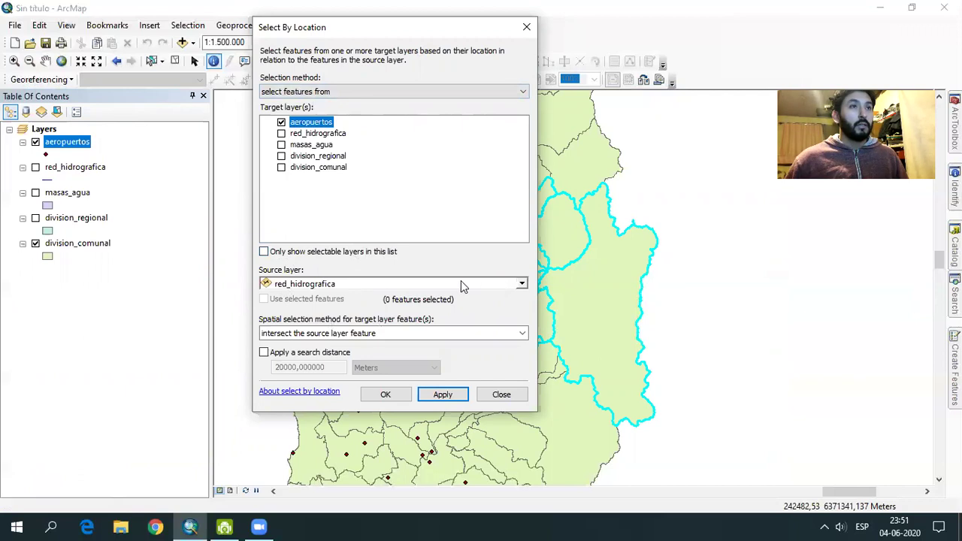
{"action": "left_click", "coordinate": [379, 284]}
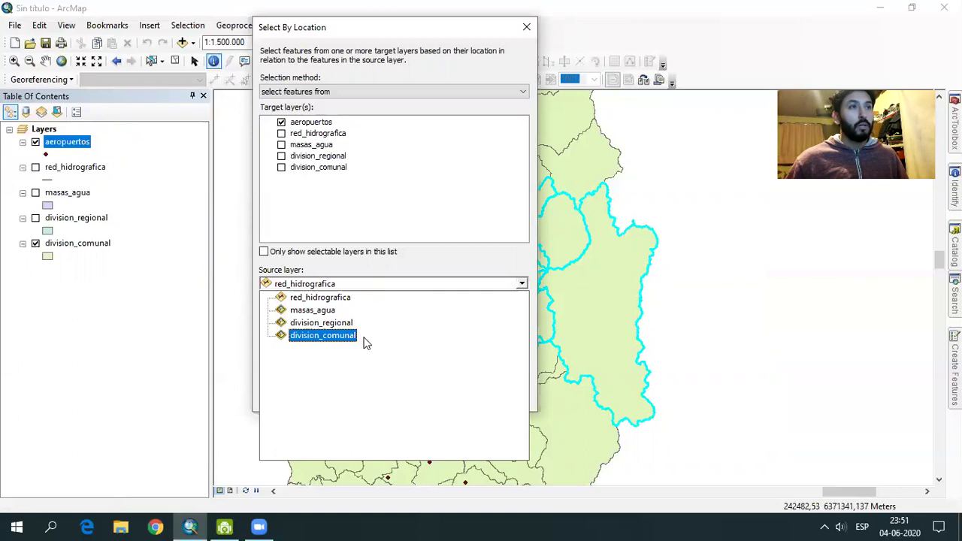
{"action": "left_click", "coordinate": [342, 336]}
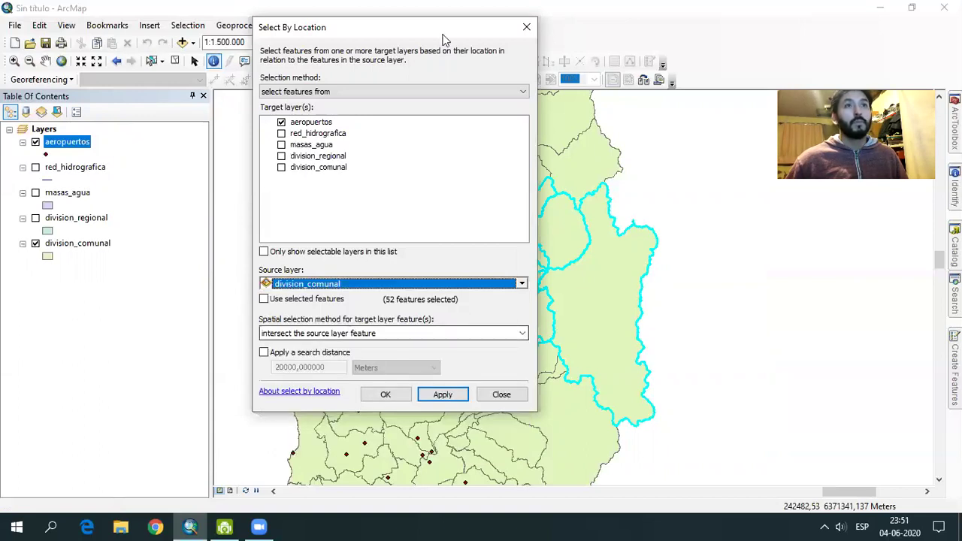
{"action": "left_click_drag", "start_coordinate": [443, 39], "coordinate": [411, 54]}
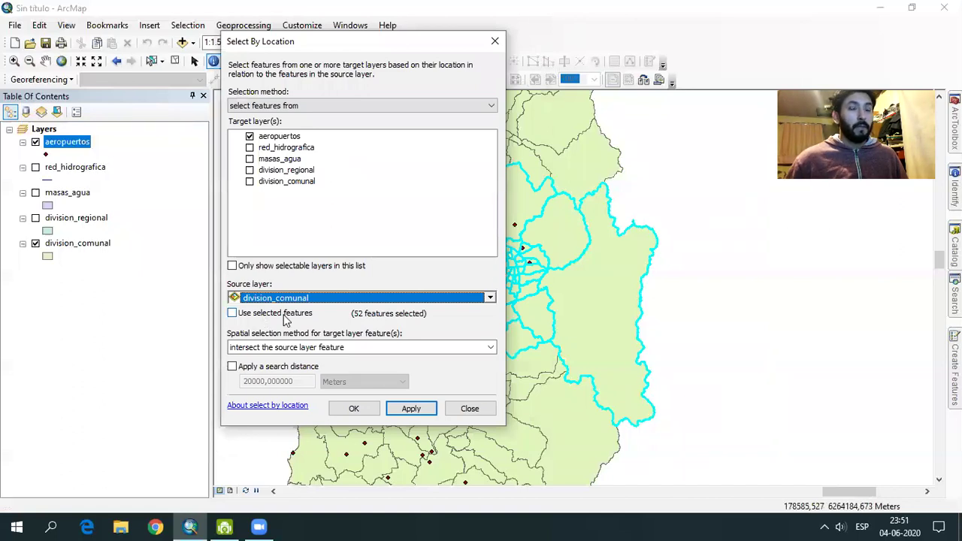
{"action": "left_click_drag", "start_coordinate": [380, 48], "coordinate": [206, 53]}
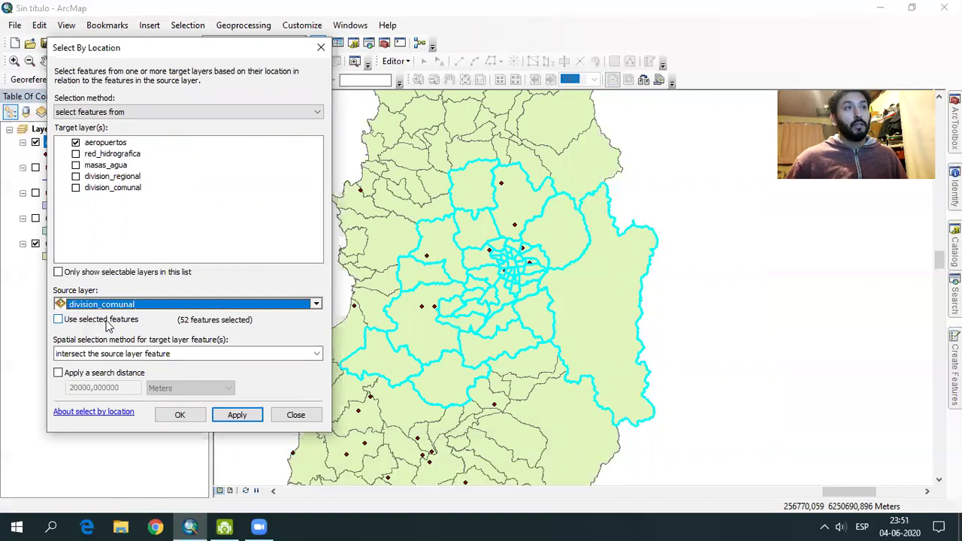
{"action": "mouse_move", "coordinate": [230, 51]}
{"action": "left_mouse_down"}
{"action": "mouse_move", "coordinate": [221, 54]}
{"action": "mouse_move", "coordinate": [251, 66]}
{"action": "left_mouse_up"}
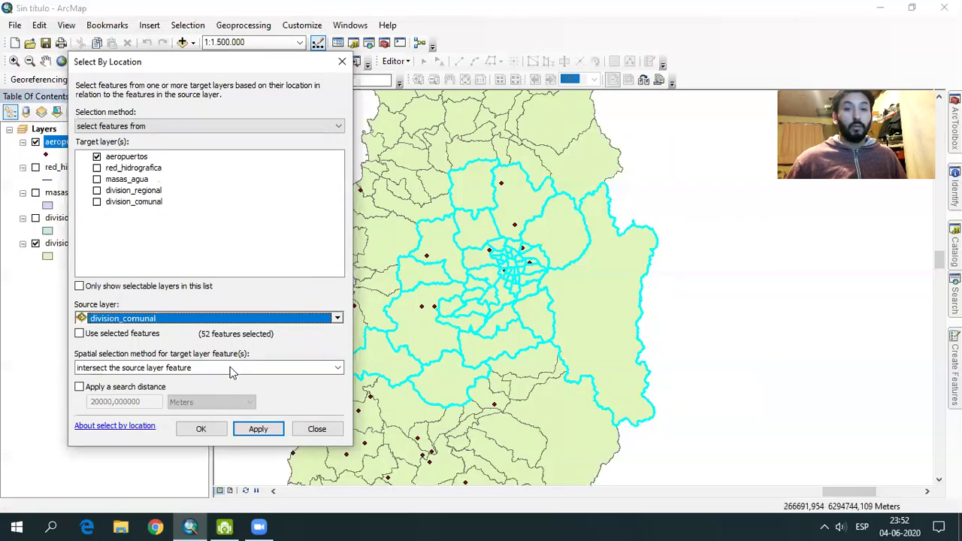
Apply an intersect selection using only the selected communes, selecting 9 airports.
{"action": "left_click", "coordinate": [79, 333]}
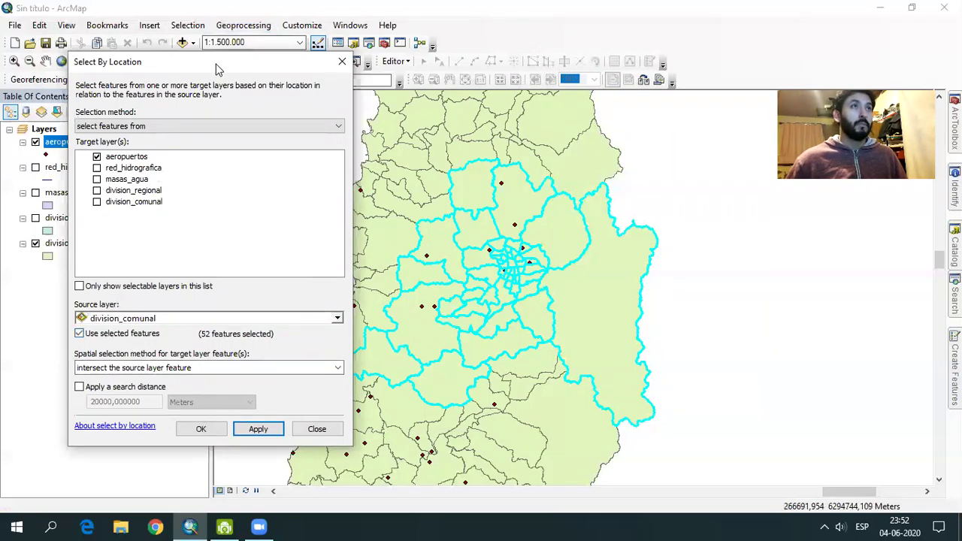
{"action": "left_click_drag", "start_coordinate": [222, 69], "coordinate": [263, 69]}
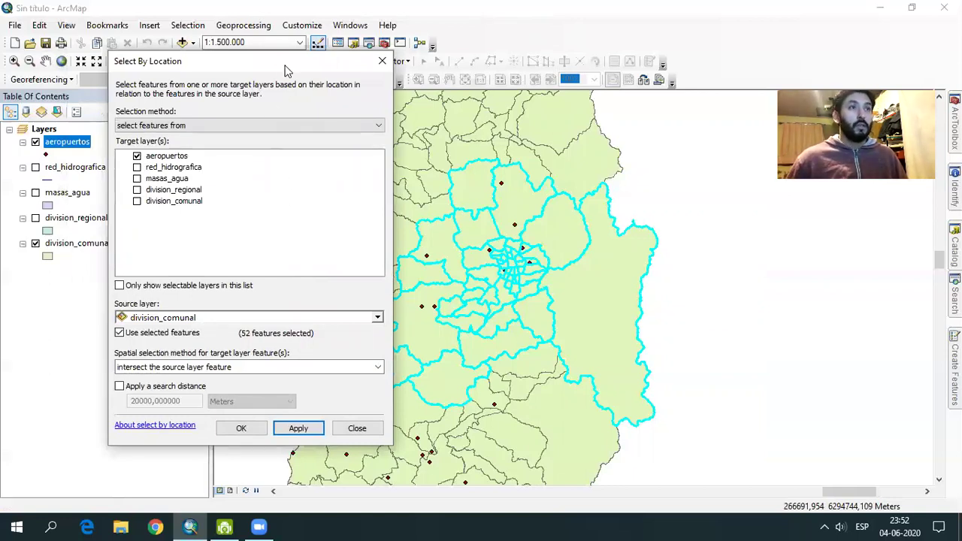
{"action": "left_click_drag", "start_coordinate": [286, 70], "coordinate": [327, 53]}
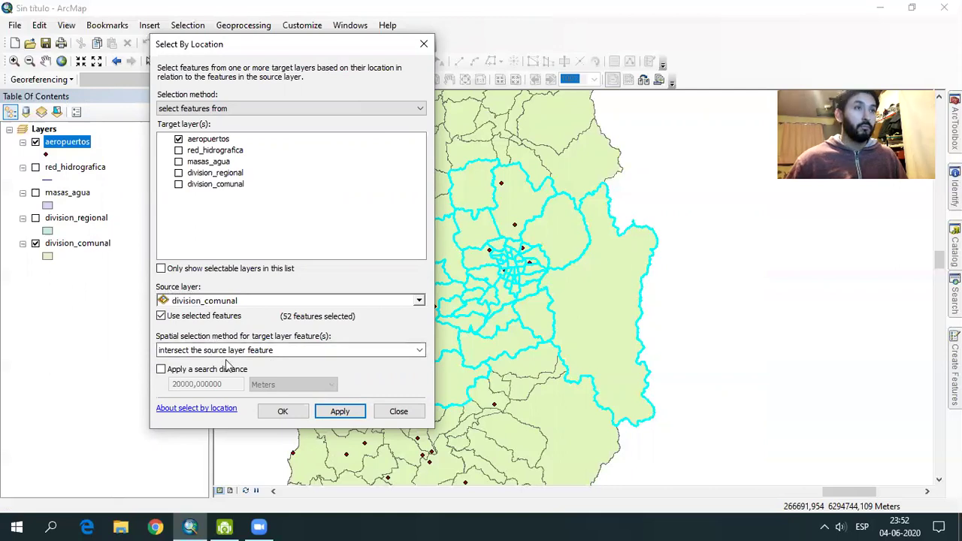
{"action": "left_click", "coordinate": [401, 350]}
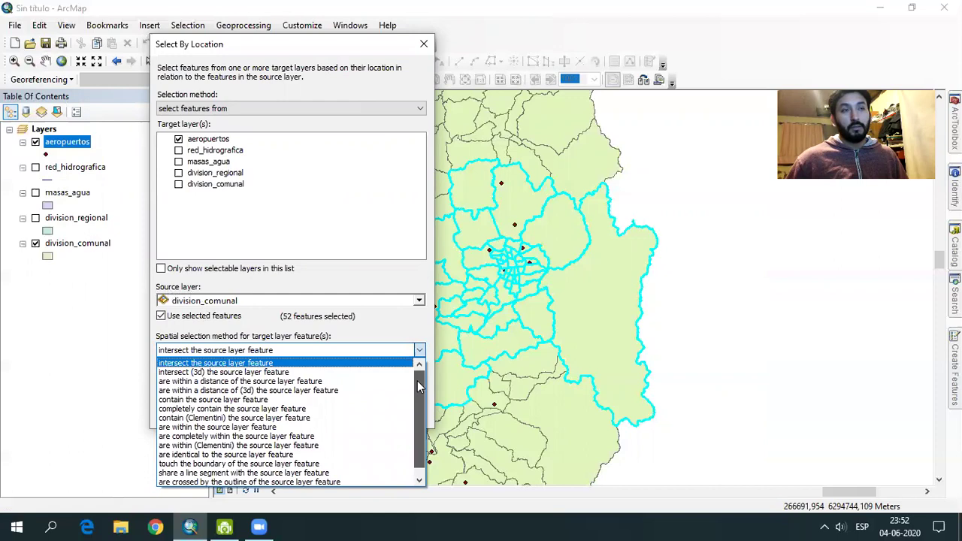
{"action": "left_click", "coordinate": [376, 325]}
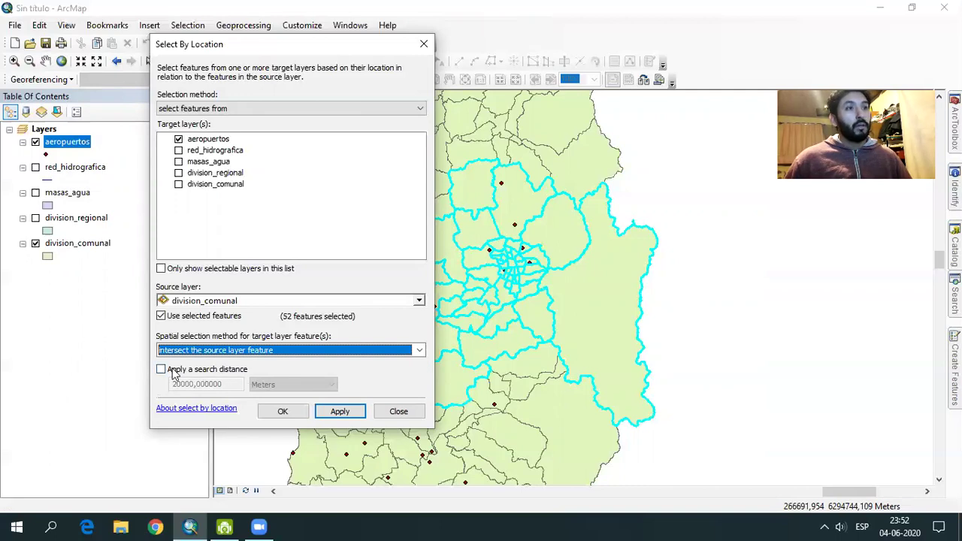
{"action": "mouse_move", "coordinate": [276, 51]}
{"action": "left_mouse_down"}
{"action": "mouse_move", "coordinate": [347, 35]}
{"action": "mouse_move", "coordinate": [827, 85]}
{"action": "left_mouse_up"}
{"action": "left_click", "coordinate": [368, 398]}
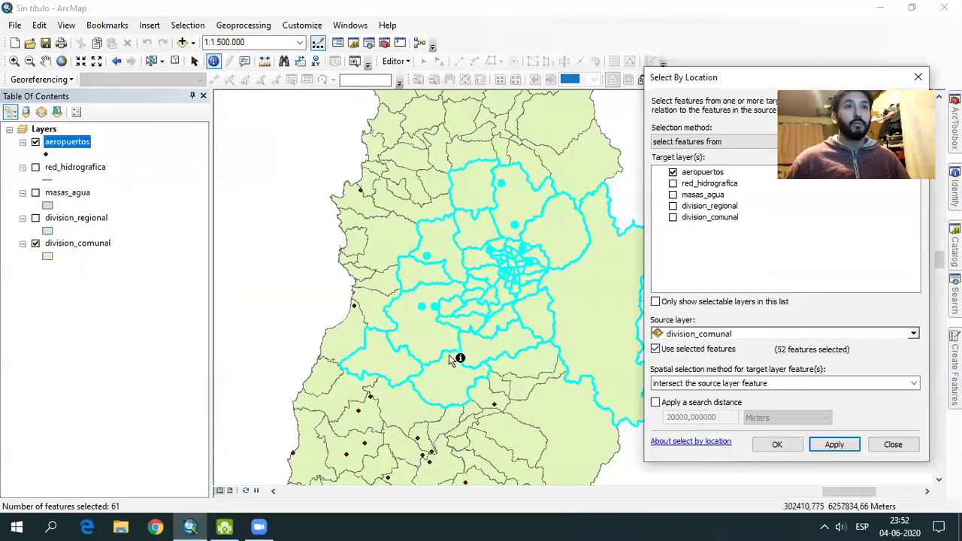
Hide the division_comunal layer so only the airport points show.
{"action": "left_click", "coordinate": [36, 243]}
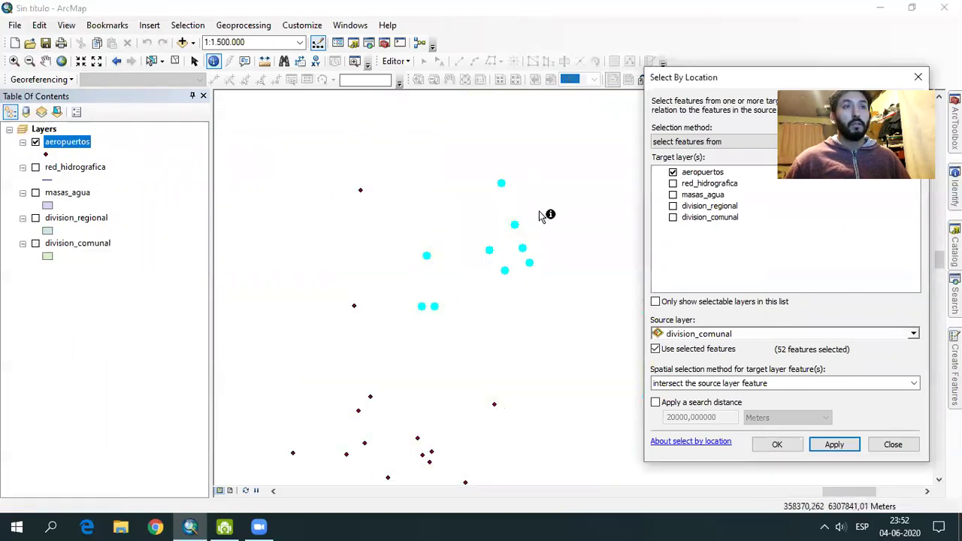
{"action": "left_click_drag", "start_coordinate": [684, 77], "coordinate": [619, 72]}
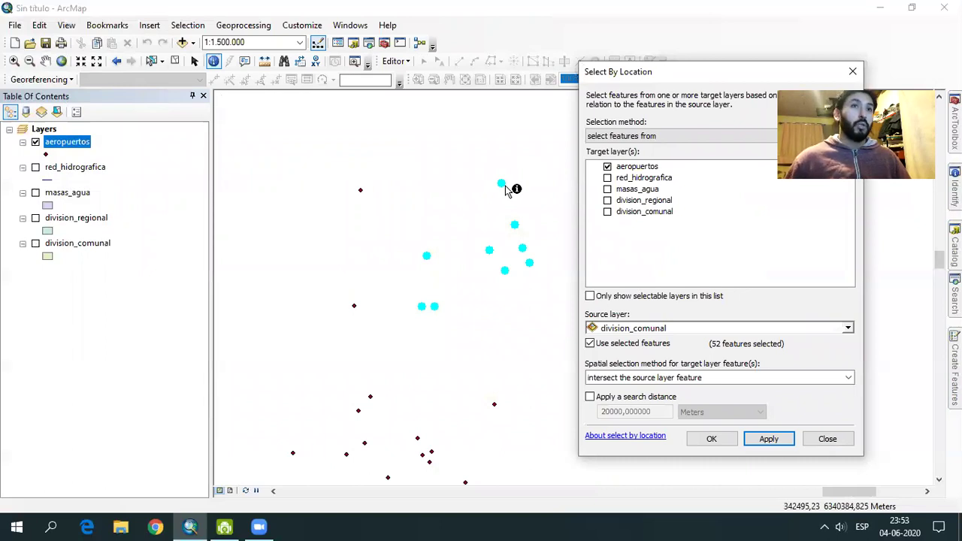
{"action": "left_click_drag", "start_coordinate": [620, 75], "coordinate": [603, 72]}
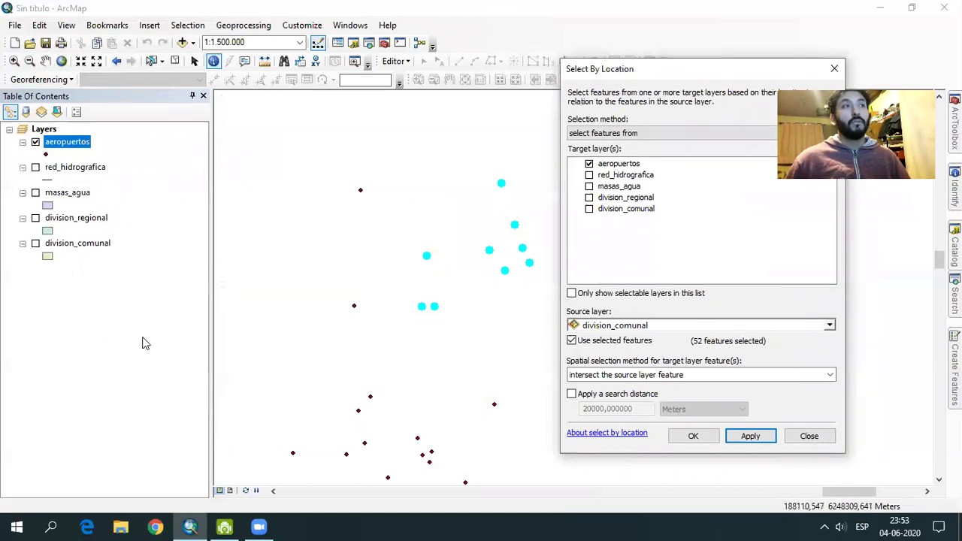
Show only the 9 selected airports, such as Los Cerrillos and Tobalaba, in the aeropuertos table.
{"action": "right_click", "coordinate": [74, 143]}
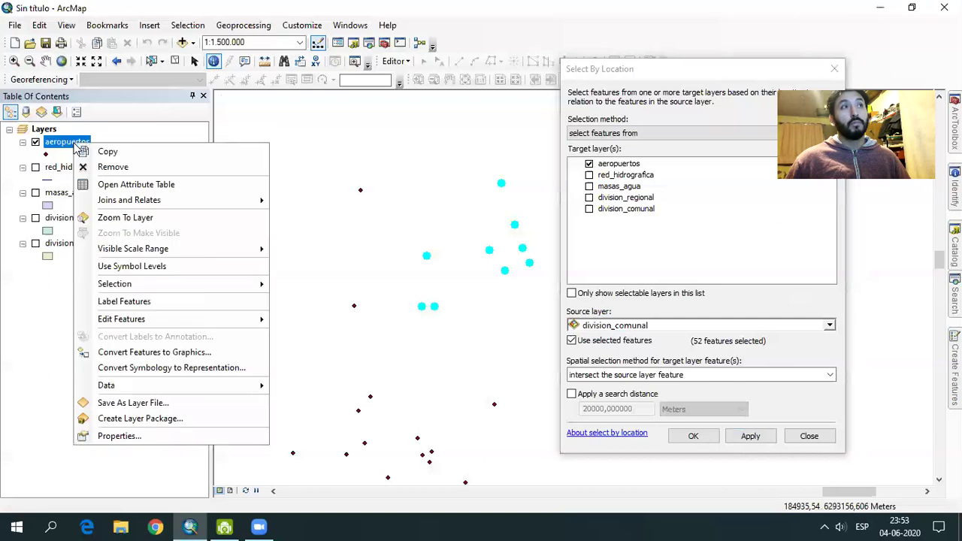
{"action": "left_click", "coordinate": [124, 184]}
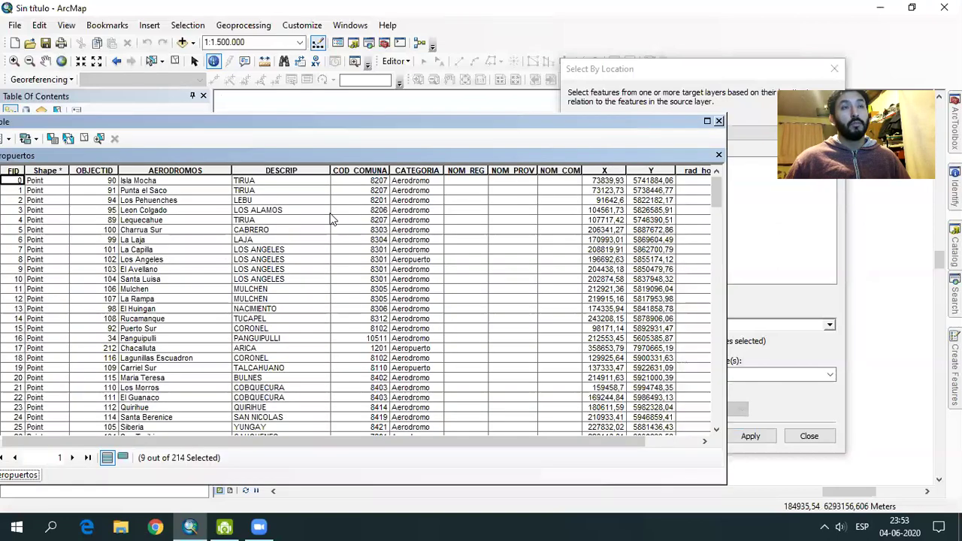
{"action": "left_click_drag", "start_coordinate": [450, 120], "coordinate": [449, 119]}
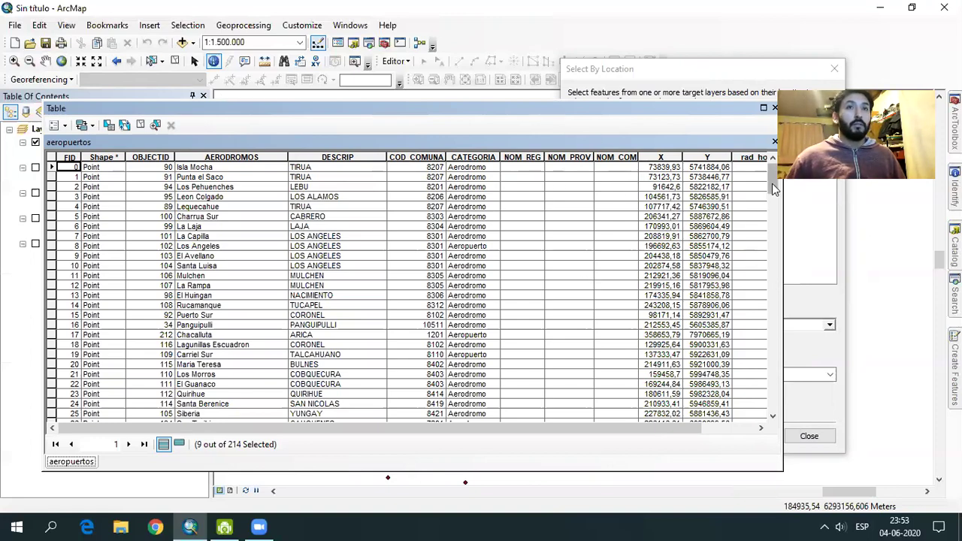
{"action": "left_click_drag", "start_coordinate": [775, 188], "coordinate": [779, 424]}
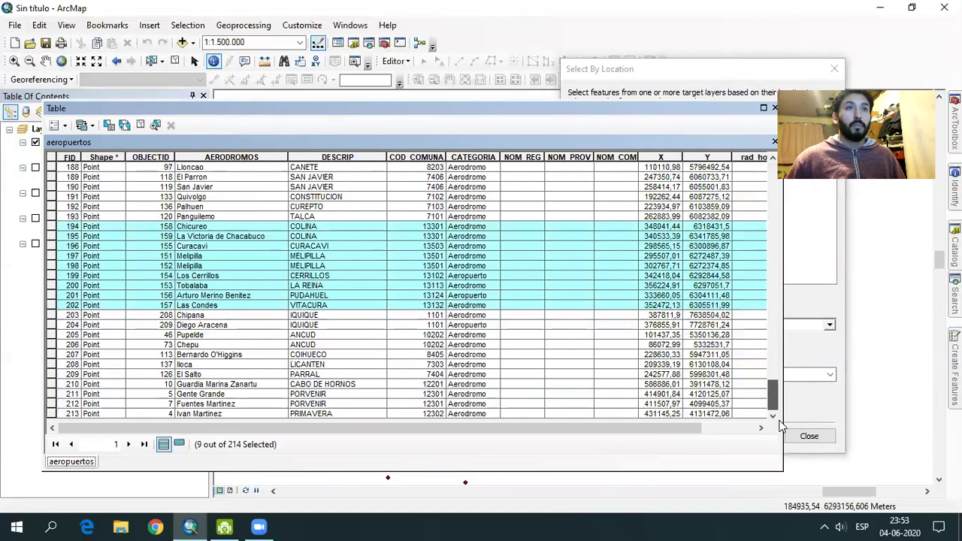
{"action": "left_click_drag", "start_coordinate": [773, 395], "coordinate": [772, 181]}
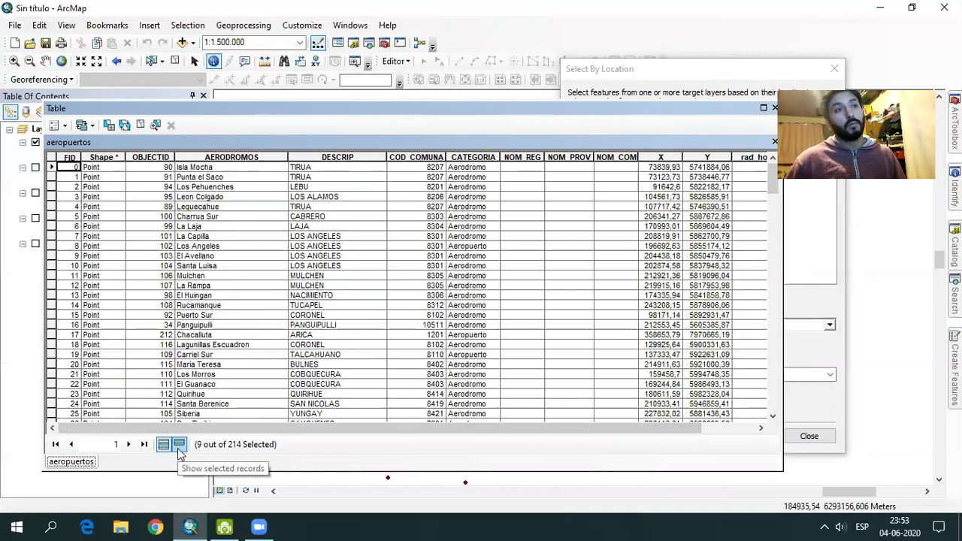
{"action": "left_click", "coordinate": [179, 446]}
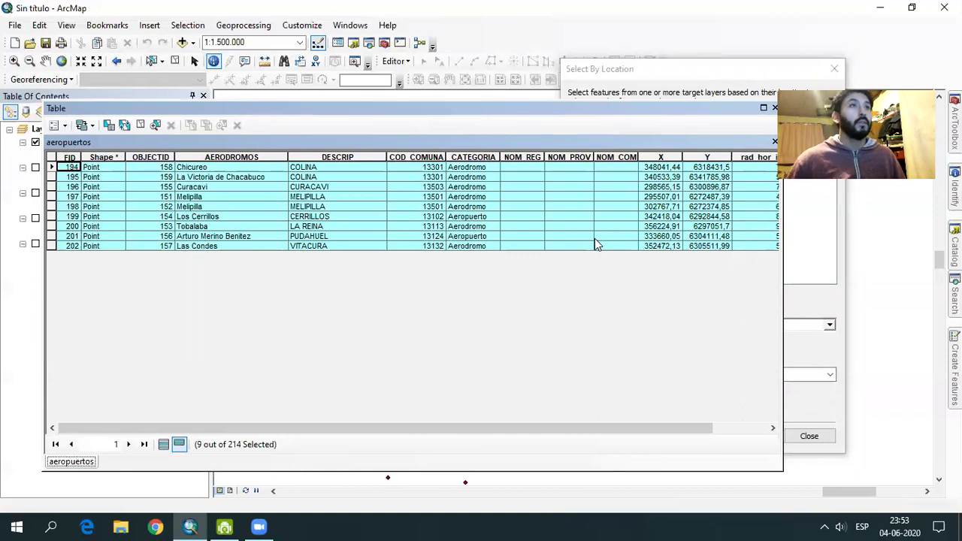
{"action": "mouse_move", "coordinate": [466, 108]}
{"action": "left_mouse_down"}
{"action": "mouse_move", "coordinate": [494, 136]}
{"action": "mouse_move", "coordinate": [457, 133]}
{"action": "left_mouse_up"}
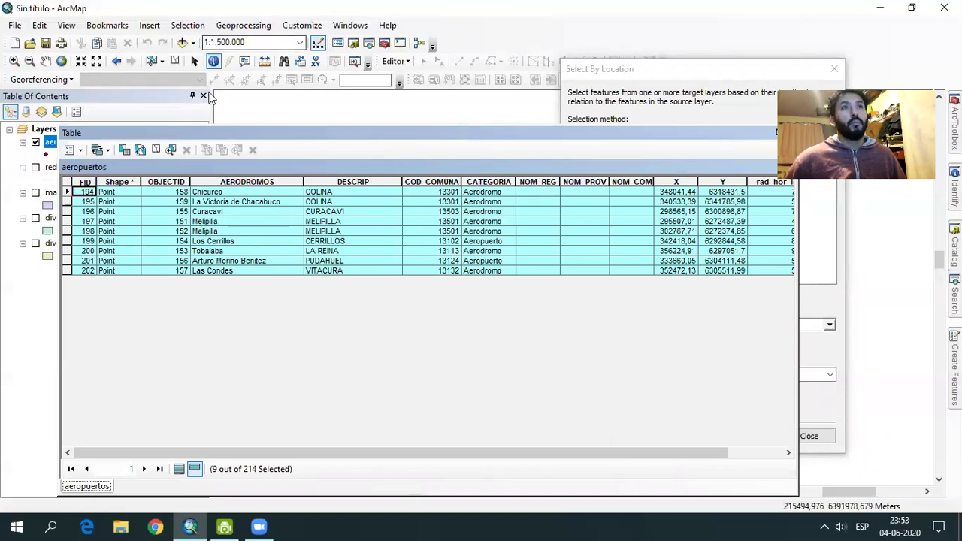
Launch Field Calculator on NOM_REG, accept the warning, and enter [NOM_REG] as the expression.
{"action": "right_click", "coordinate": [534, 181]}
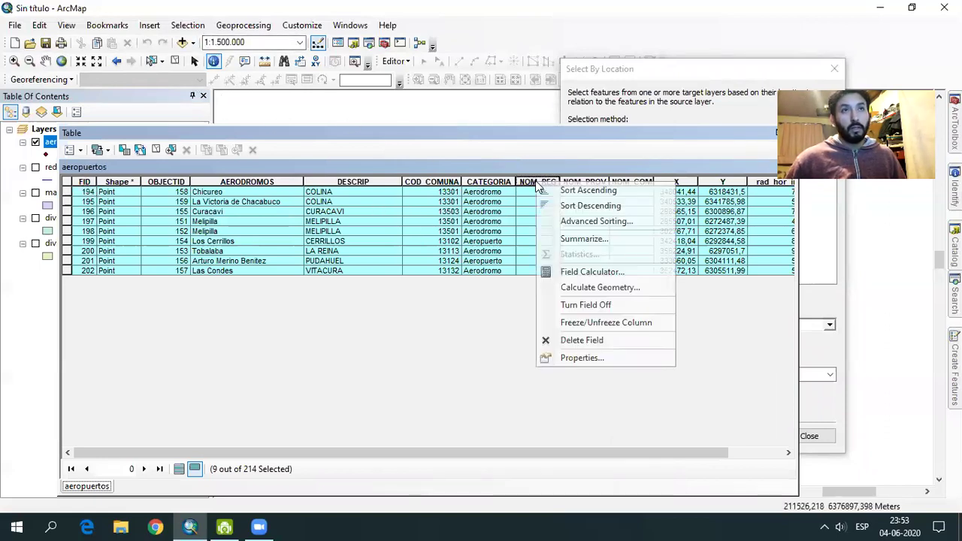
{"action": "left_click", "coordinate": [597, 270]}
{"action": "left_click", "coordinate": [466, 299]}
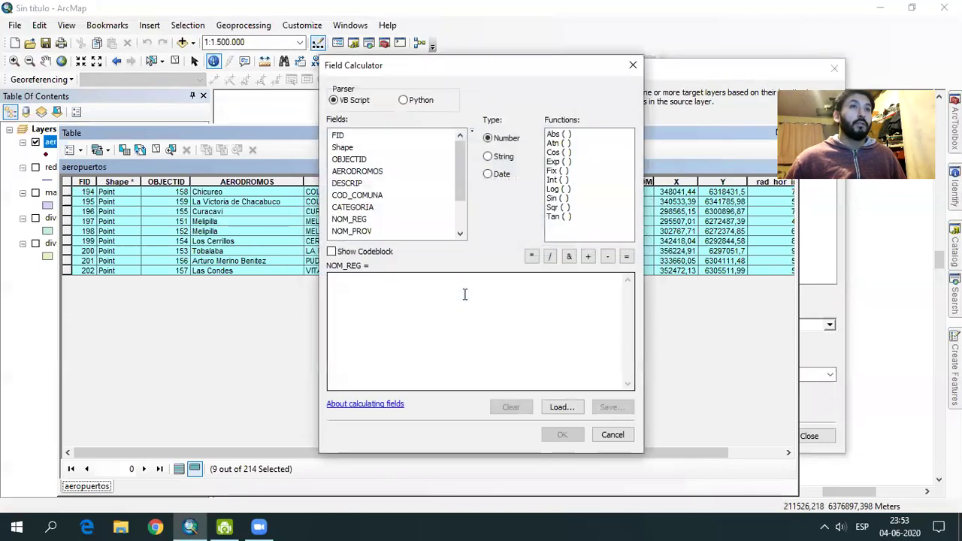
{"action": "mouse_move", "coordinate": [461, 170]}
{"action": "left_mouse_down"}
{"action": "mouse_move", "coordinate": [463, 204]}
{"action": "mouse_move", "coordinate": [459, 177]}
{"action": "left_mouse_up"}
{"action": "double_click", "coordinate": [363, 197]}
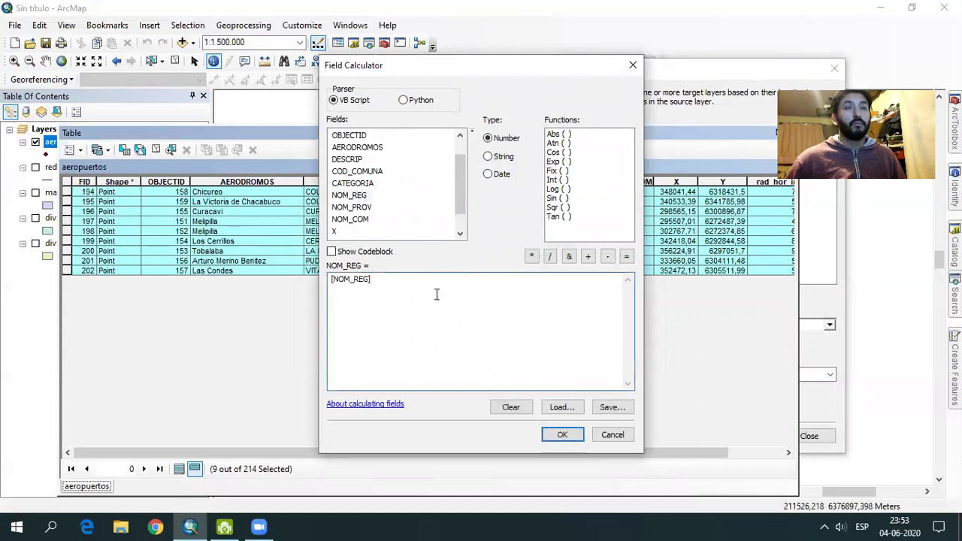
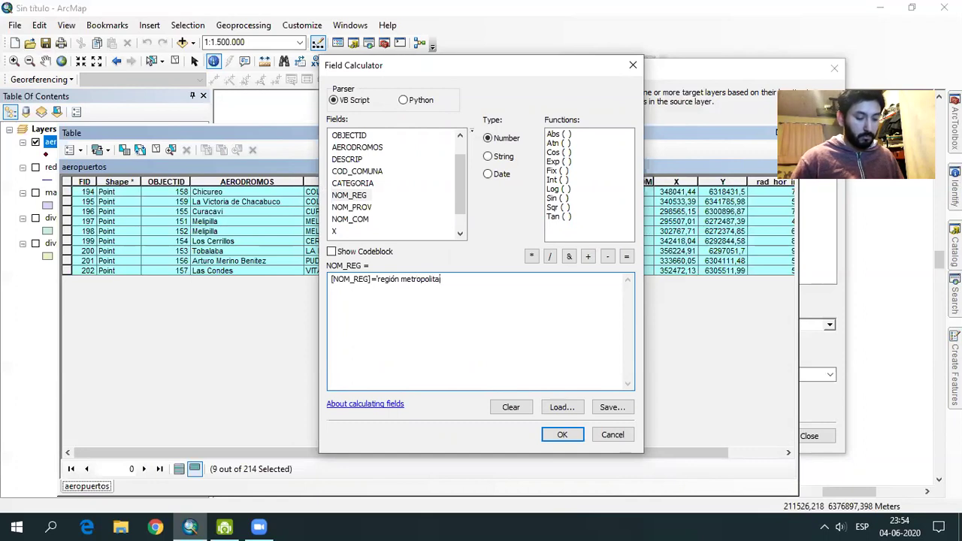
Finish the accented 'región metropolitana' expression for NOM_REG and run it; it fails with an error.
{"action": "type", "text": "na"}
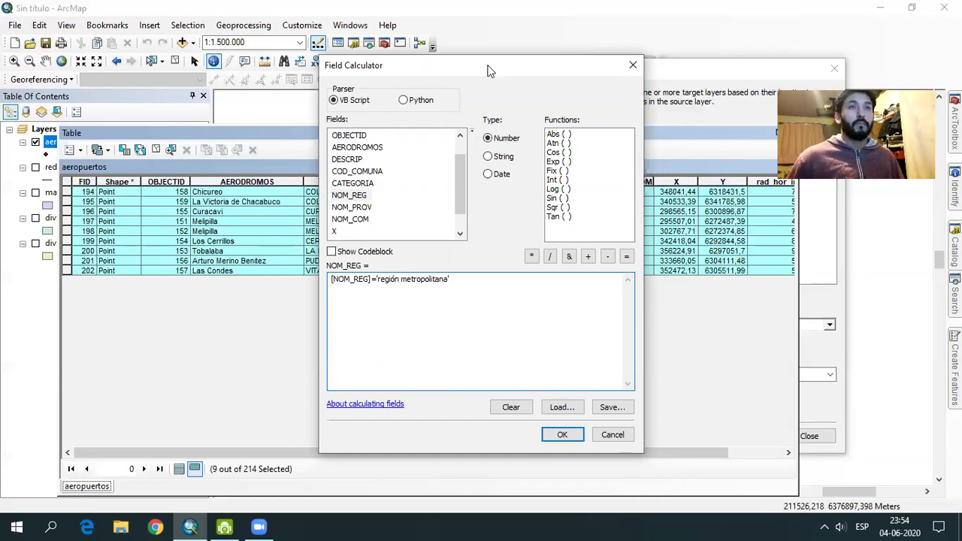
{"action": "left_click_drag", "start_coordinate": [481, 69], "coordinate": [468, 73]}
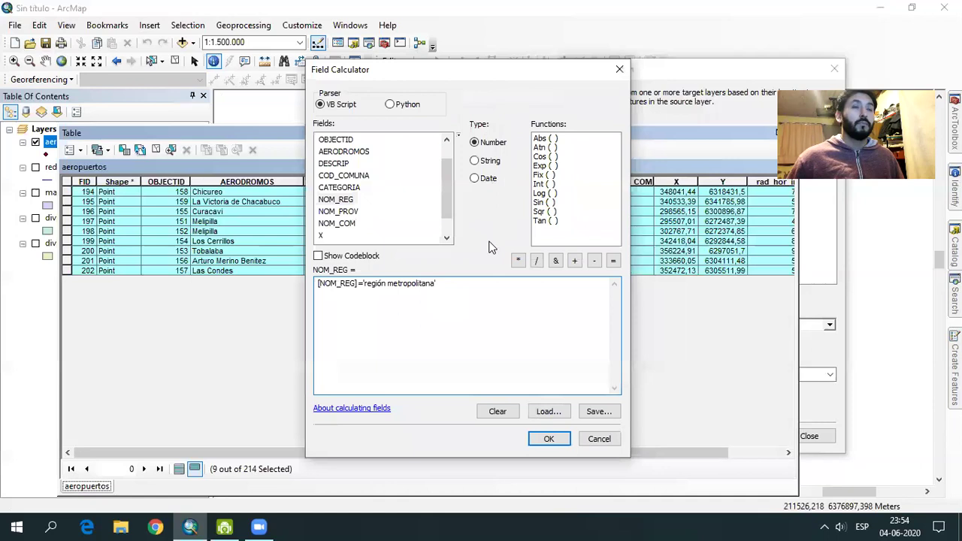
{"action": "type", "text": "'"}
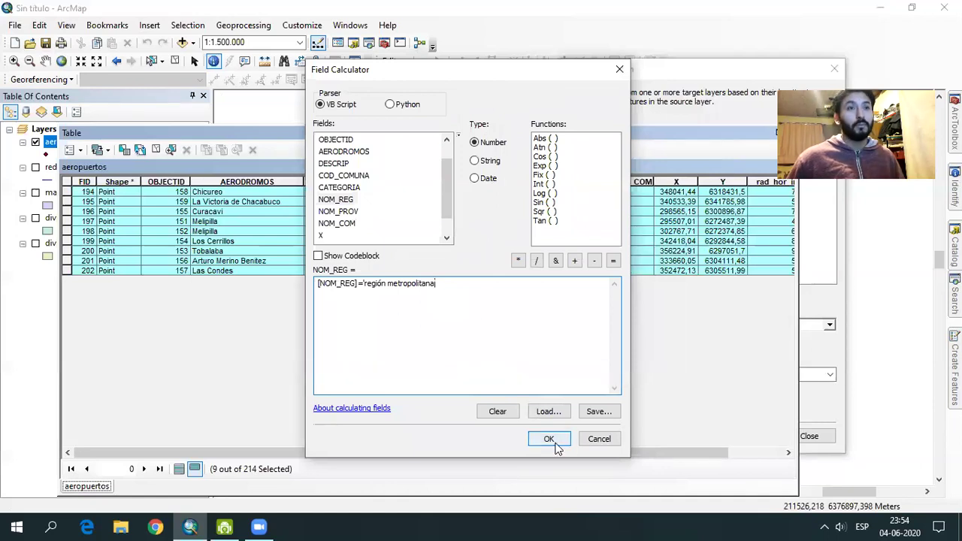
{"action": "left_click", "coordinate": [548, 439]}
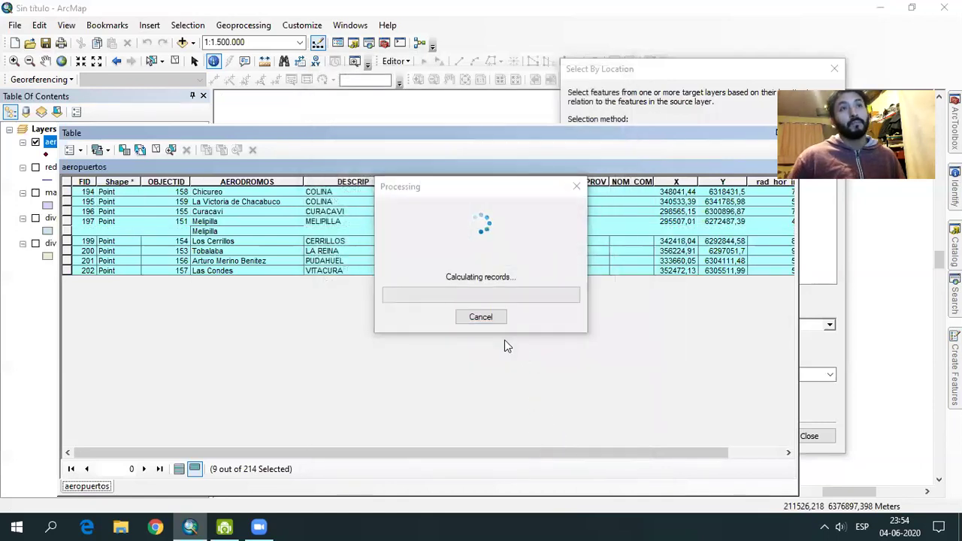
{"action": "key", "text": "Return"}
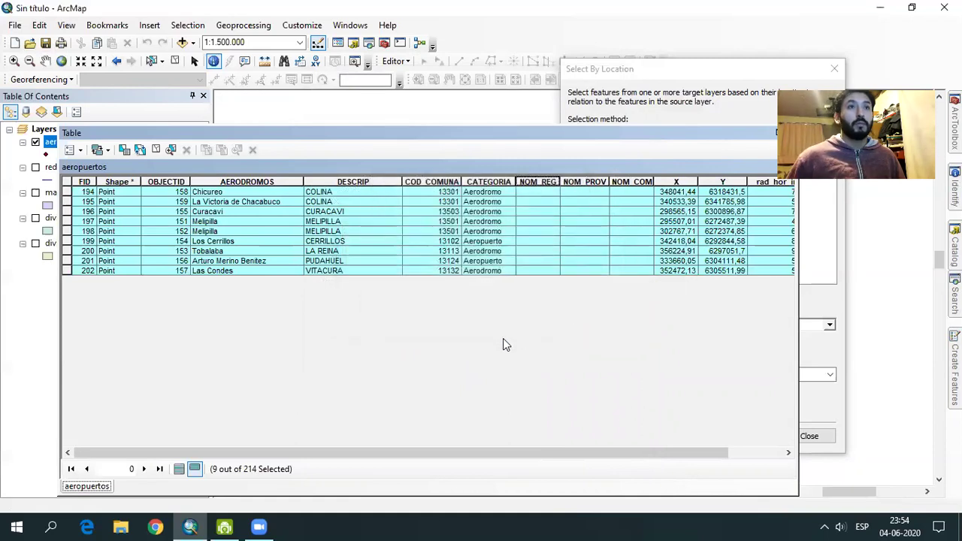
Rerun the NOM_REG calculation with the unaccented 'region metropolitana'; it fails again.
{"action": "right_click", "coordinate": [540, 181]}
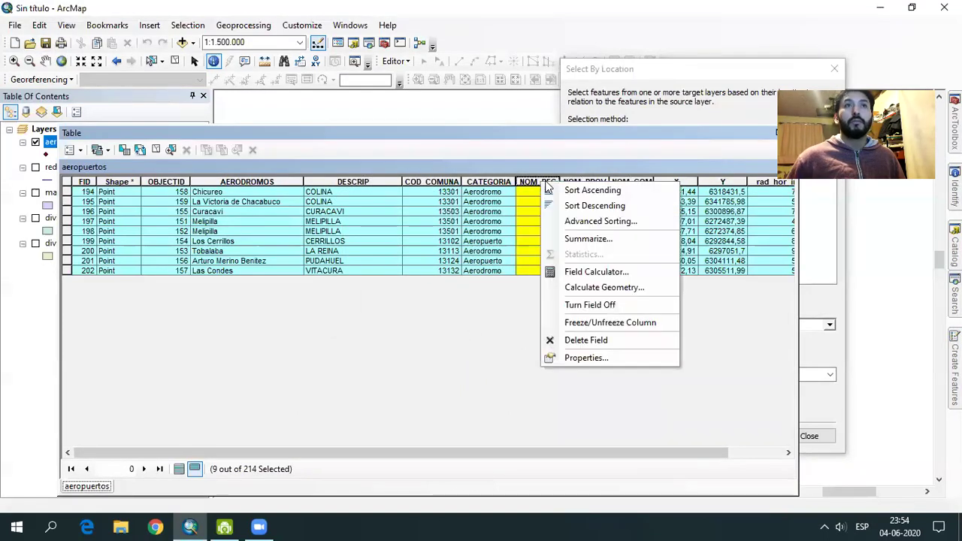
{"action": "left_click", "coordinate": [594, 271]}
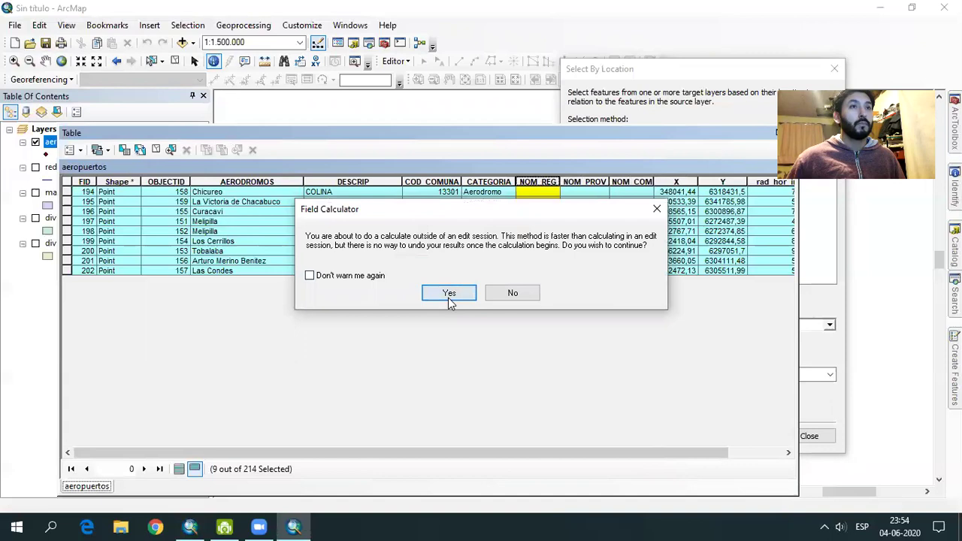
{"action": "left_click", "coordinate": [449, 295]}
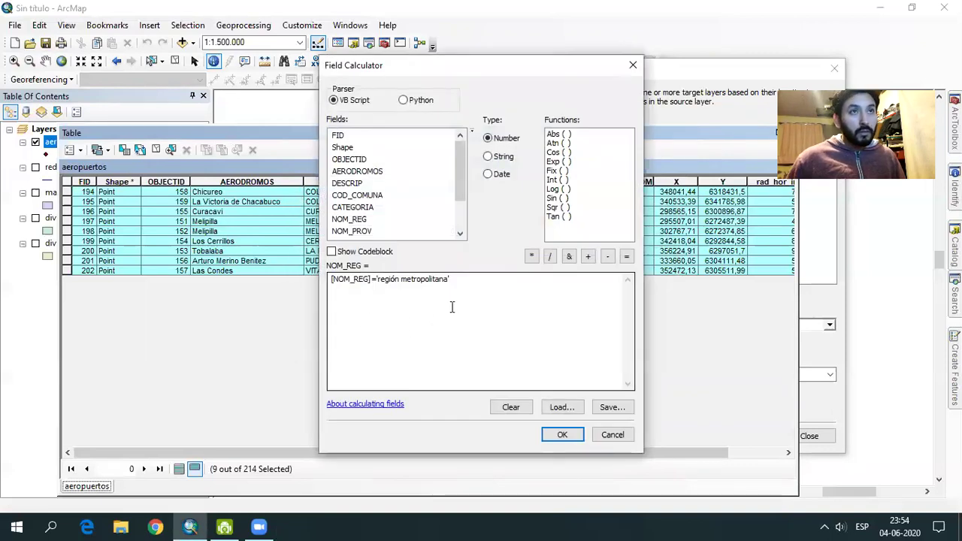
{"action": "left_click", "coordinate": [397, 280]}
{"action": "key", "text": "BackSpace"}
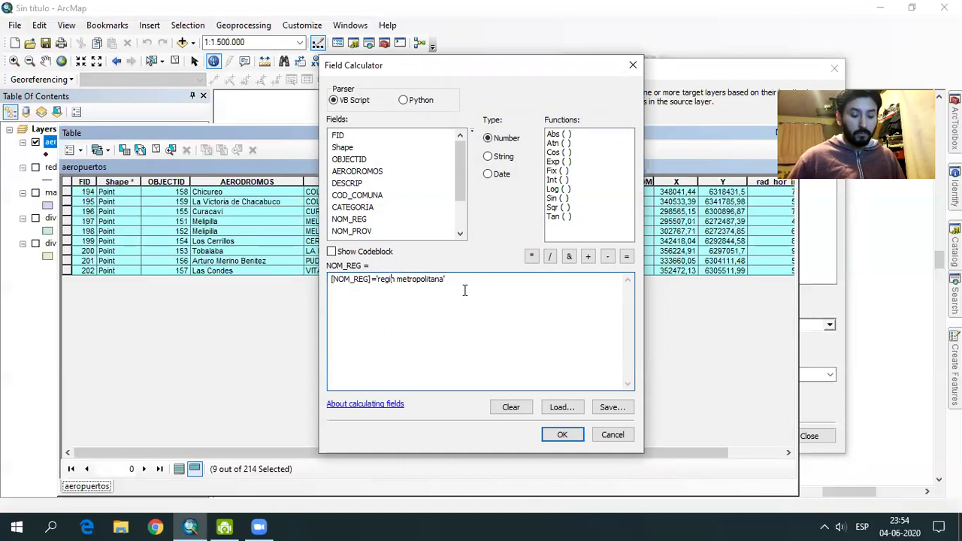
{"action": "type", "text": "on"}
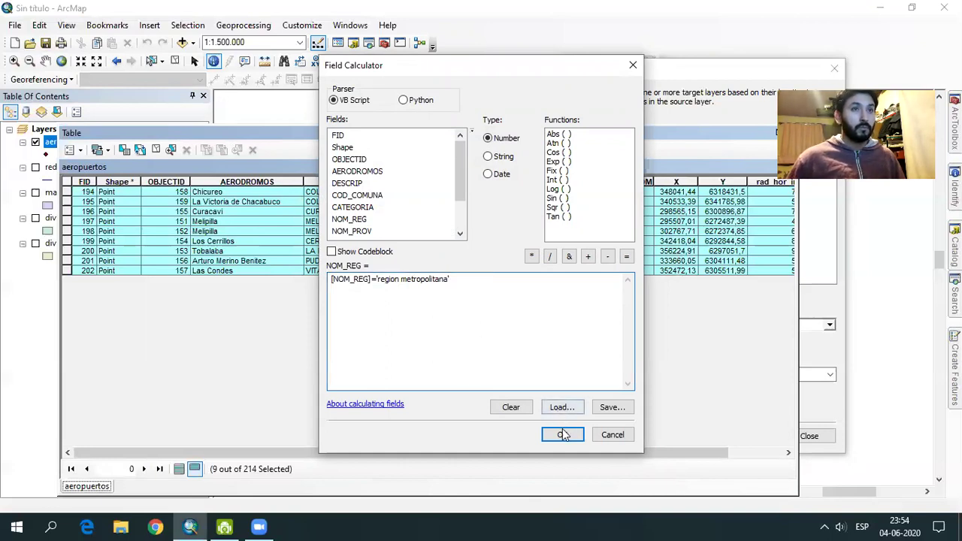
{"action": "left_click", "coordinate": [561, 435]}
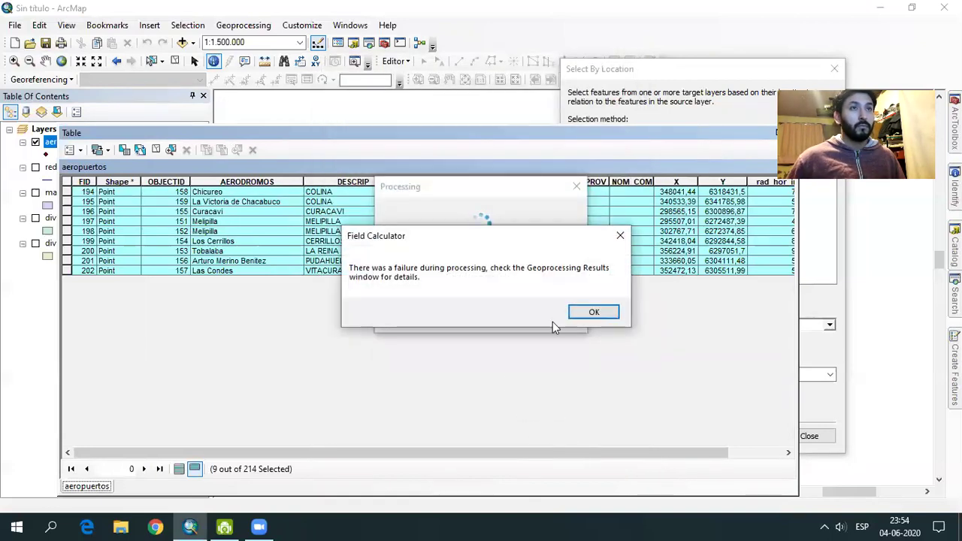
{"action": "left_click", "coordinate": [592, 311]}
Reposition the attribute table and start an edit session on the aeropuertos layer.
{"action": "left_click_drag", "start_coordinate": [517, 135], "coordinate": [506, 131]}
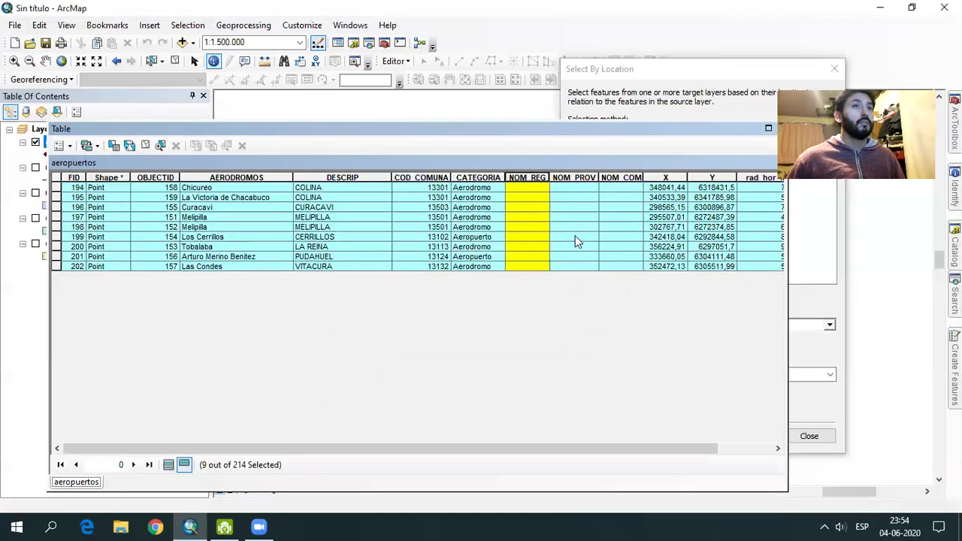
{"action": "mouse_move", "coordinate": [660, 137]}
{"action": "left_mouse_down"}
{"action": "mouse_move", "coordinate": [651, 290]}
{"action": "mouse_move", "coordinate": [535, 203]}
{"action": "mouse_move", "coordinate": [565, 239]}
{"action": "left_mouse_up"}
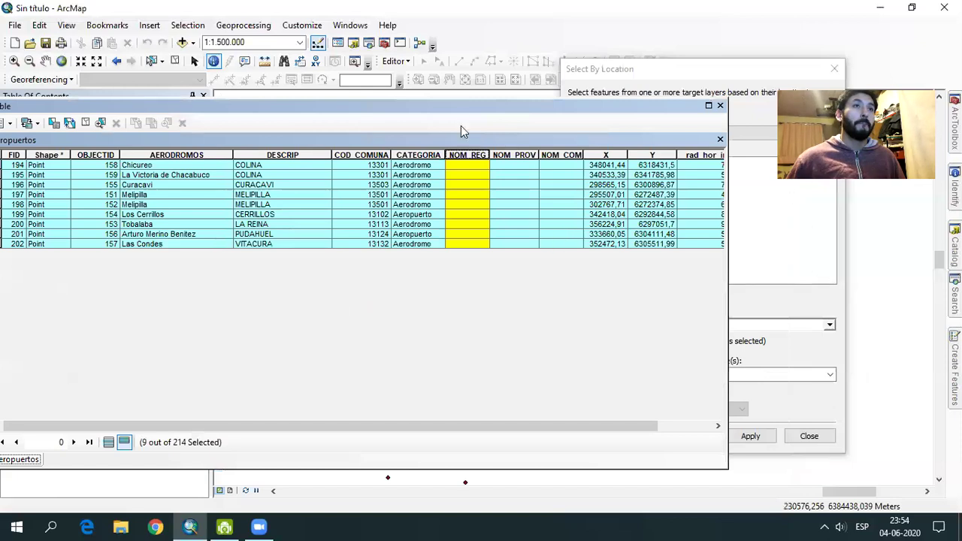
{"action": "left_click_drag", "start_coordinate": [456, 107], "coordinate": [516, 105]}
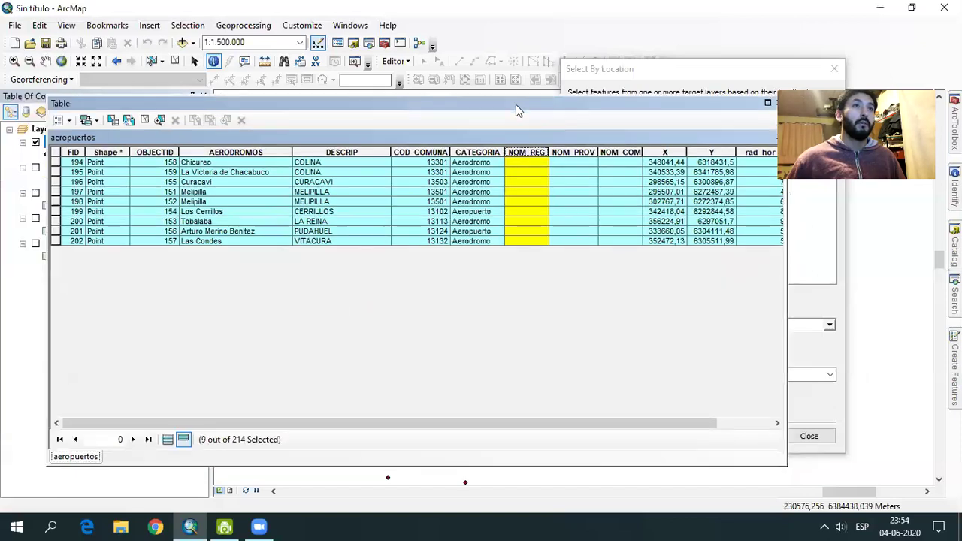
{"action": "left_click", "coordinate": [194, 28]}
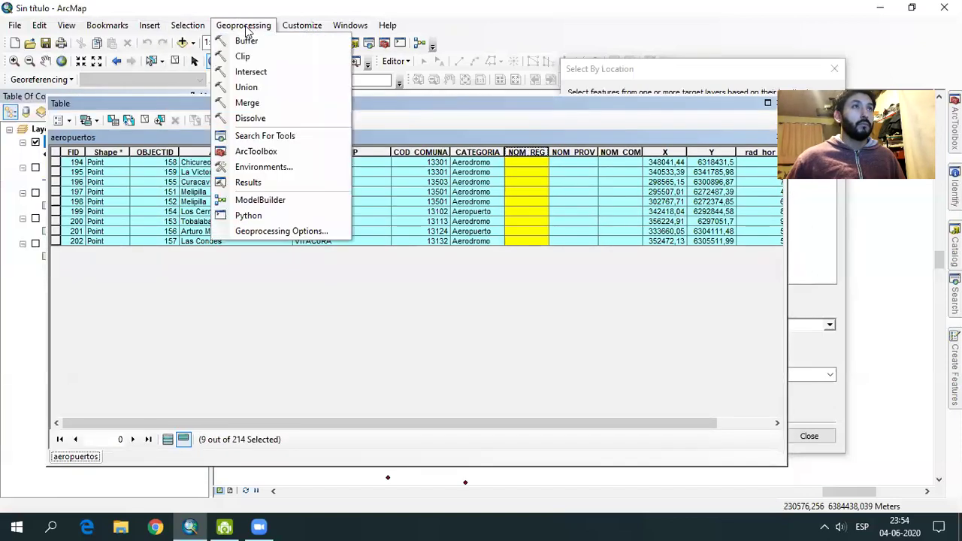
{"action": "left_click", "coordinate": [278, 85]}
{"action": "left_click", "coordinate": [395, 61]}
{"action": "left_click", "coordinate": [410, 76]}
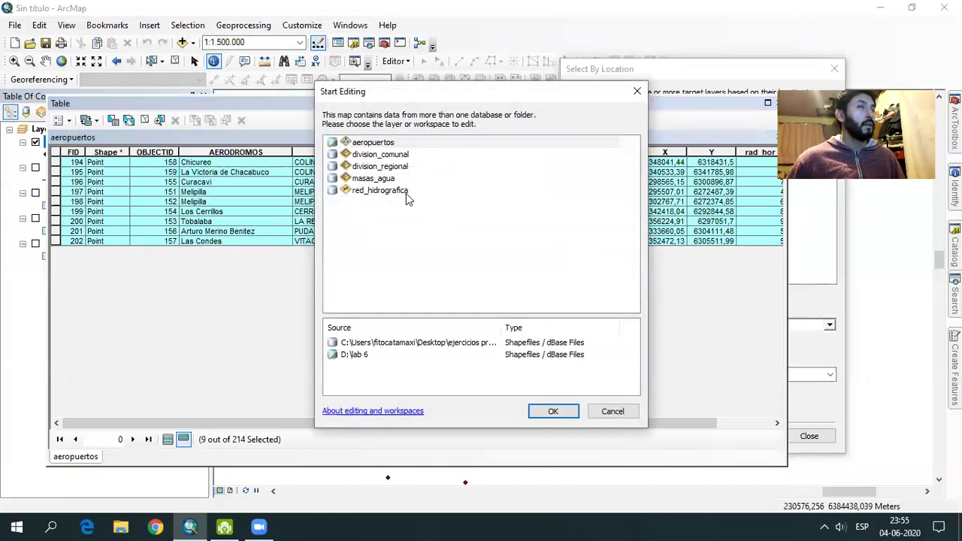
{"action": "left_click", "coordinate": [376, 142]}
{"action": "left_click", "coordinate": [552, 411]}
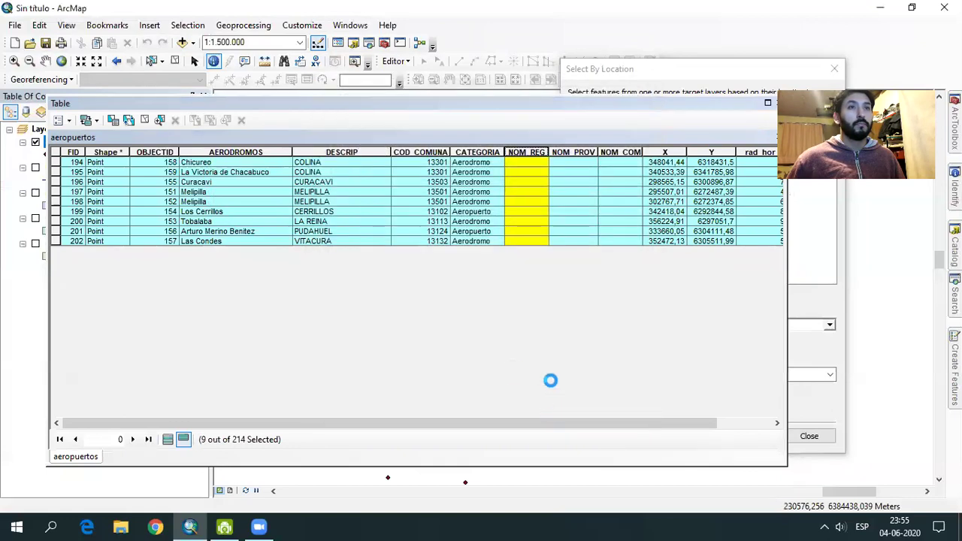
Check the NOM_REG field properties: String, length 254.
{"action": "right_click", "coordinate": [538, 161]}
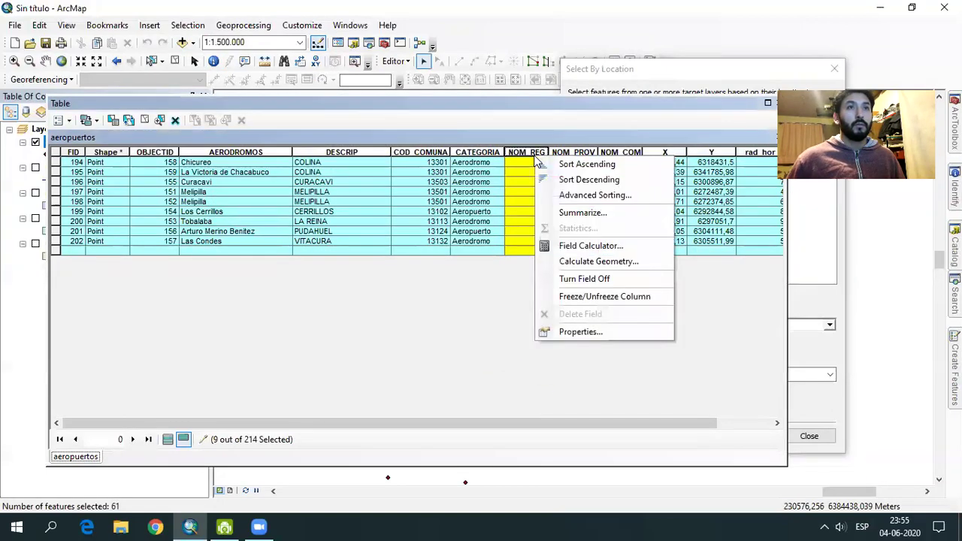
{"action": "left_click", "coordinate": [583, 331]}
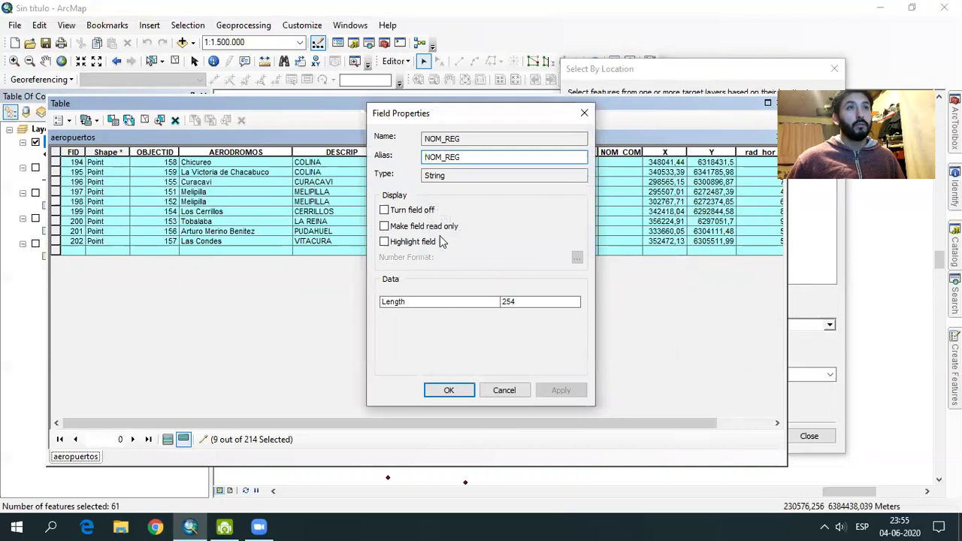
{"action": "left_click", "coordinate": [583, 114]}
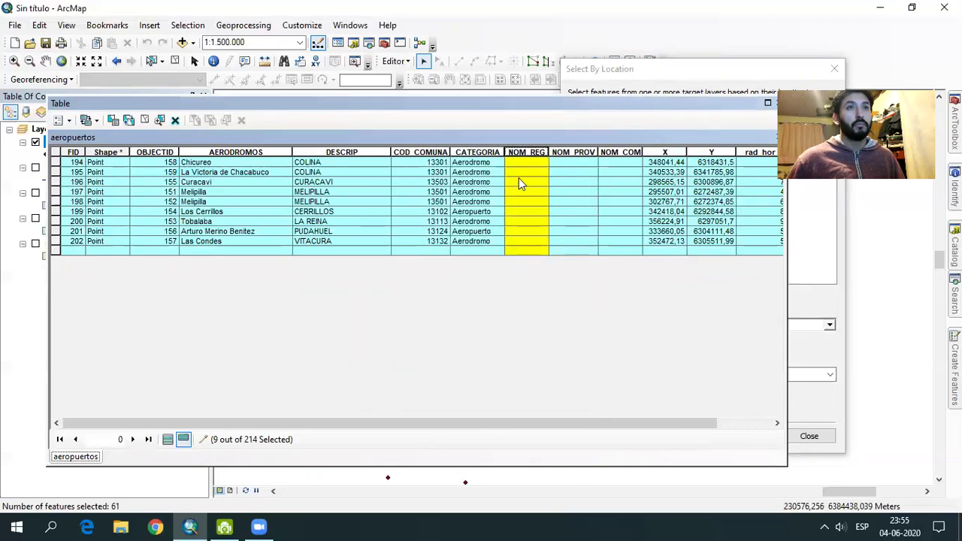
Retry the NOM_REG Field Calculator run during the edit session; it fails again.
{"action": "right_click", "coordinate": [524, 161]}
{"action": "left_click", "coordinate": [560, 245]}
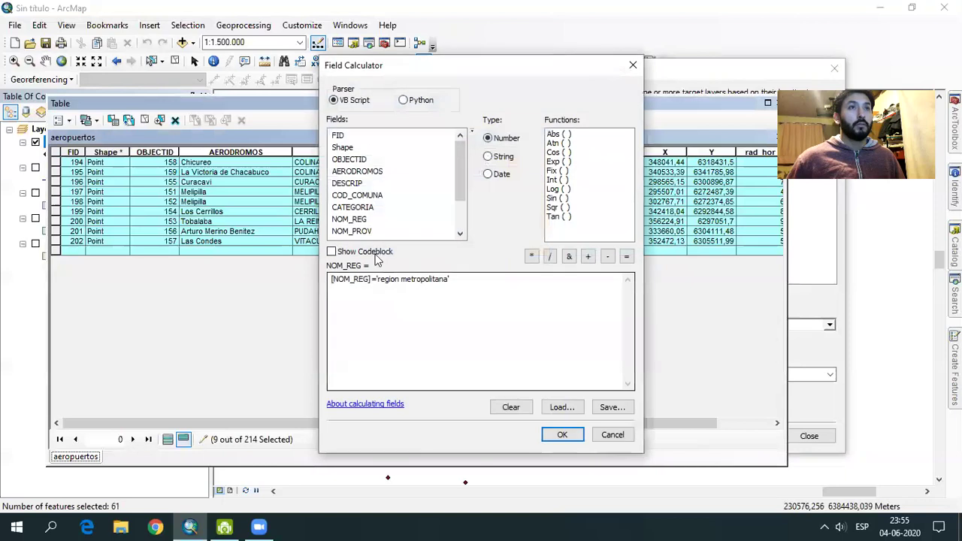
{"action": "left_click", "coordinate": [561, 434]}
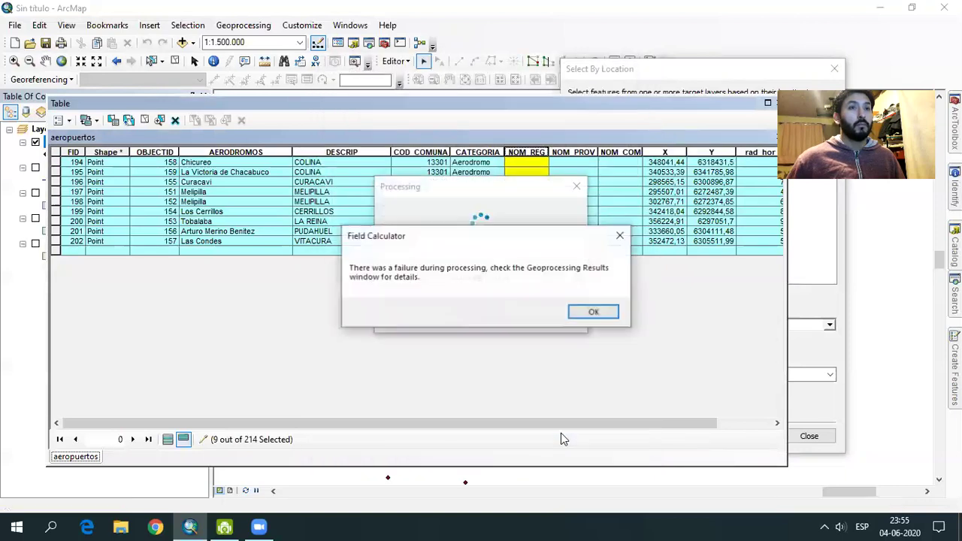
{"action": "left_click", "coordinate": [593, 313]}
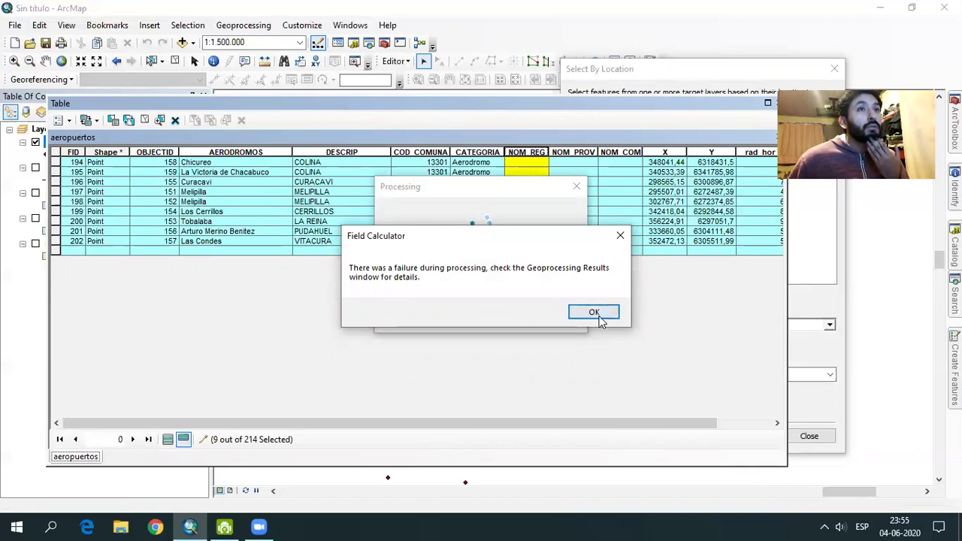
{"action": "left_click", "coordinate": [608, 316]}
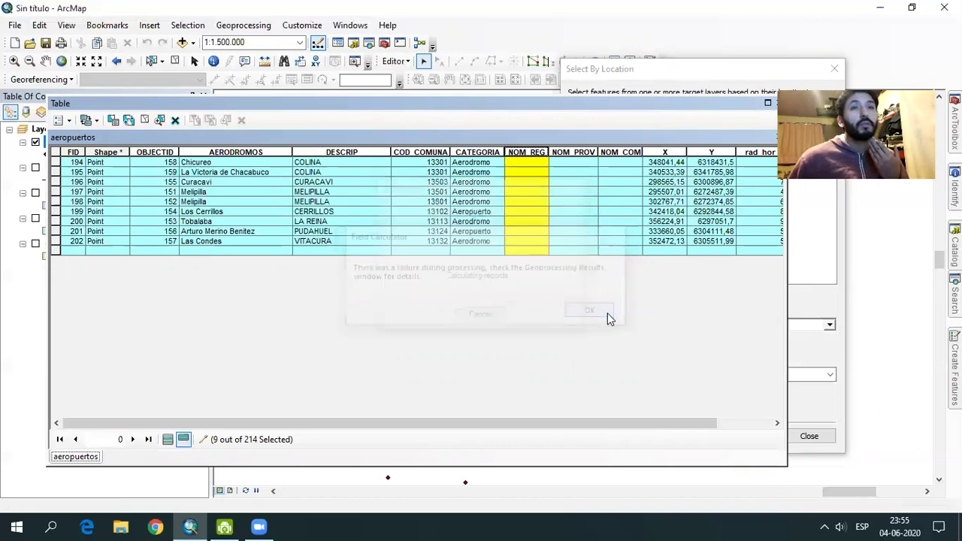
Delete the stray text from row 194's NOM_REG cell.
{"action": "left_click", "coordinate": [527, 172]}
{"action": "left_click", "coordinate": [530, 164]}
{"action": "type", "text": "ghghghgf"}
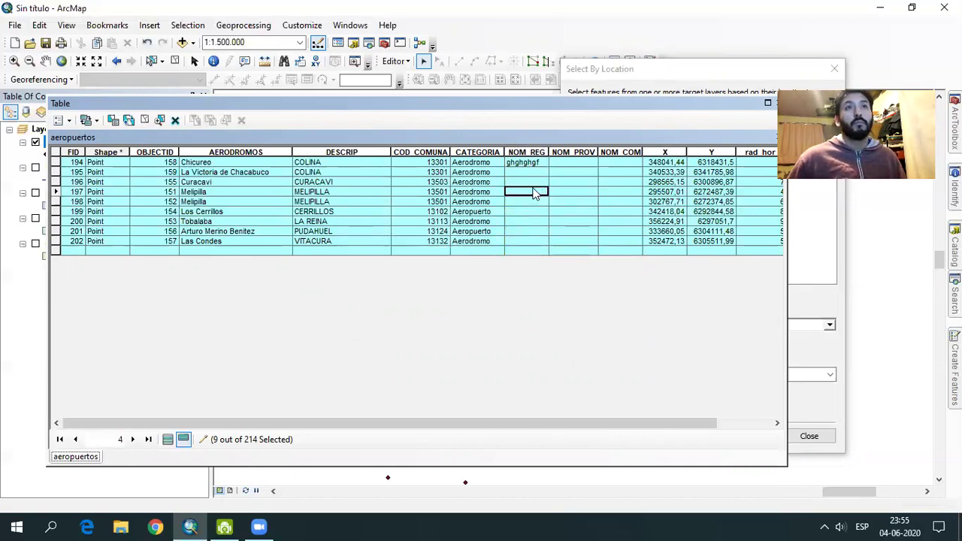
{"action": "double_click", "coordinate": [541, 161]}
{"action": "key", "text": "Delete"}
{"action": "left_click", "coordinate": [526, 212]}
{"action": "left_click", "coordinate": [529, 152]}
Run the NOM_REG calculation with a double-quoted 'region metropolitana' value.
{"action": "right_click", "coordinate": [529, 154]}
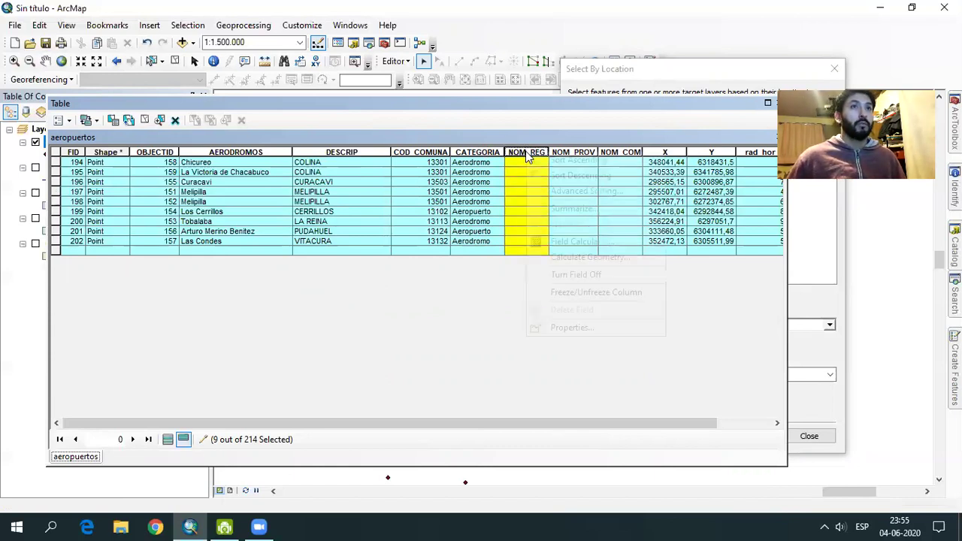
{"action": "left_click", "coordinate": [569, 303]}
{"action": "left_click", "coordinate": [471, 279]}
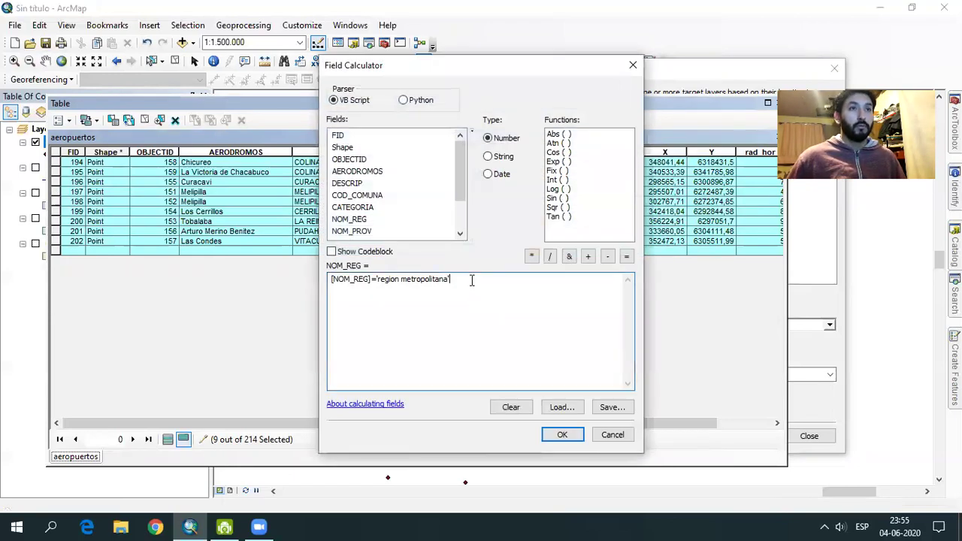
{"action": "key", "text": "BackSpace"}
{"action": "type", "text": "'"}
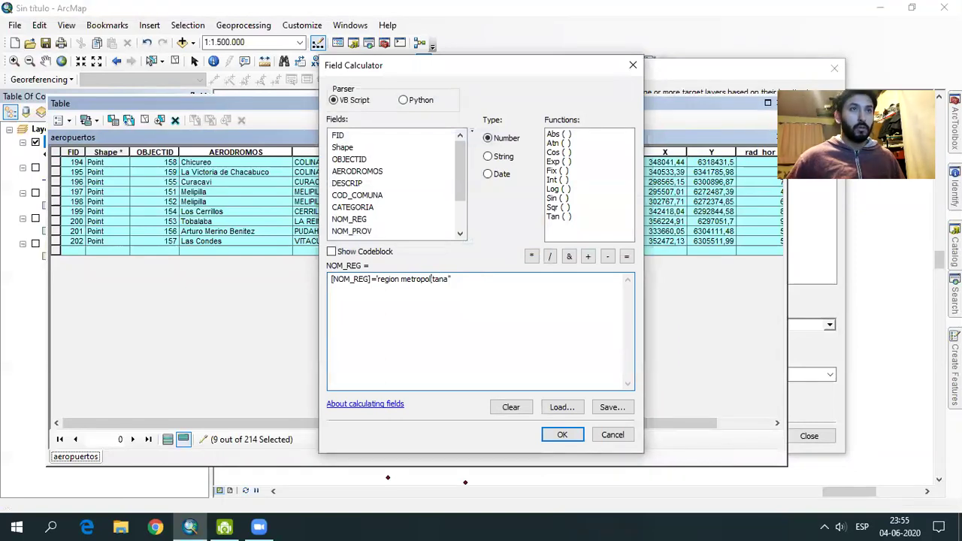
{"action": "type", "text": "\""}
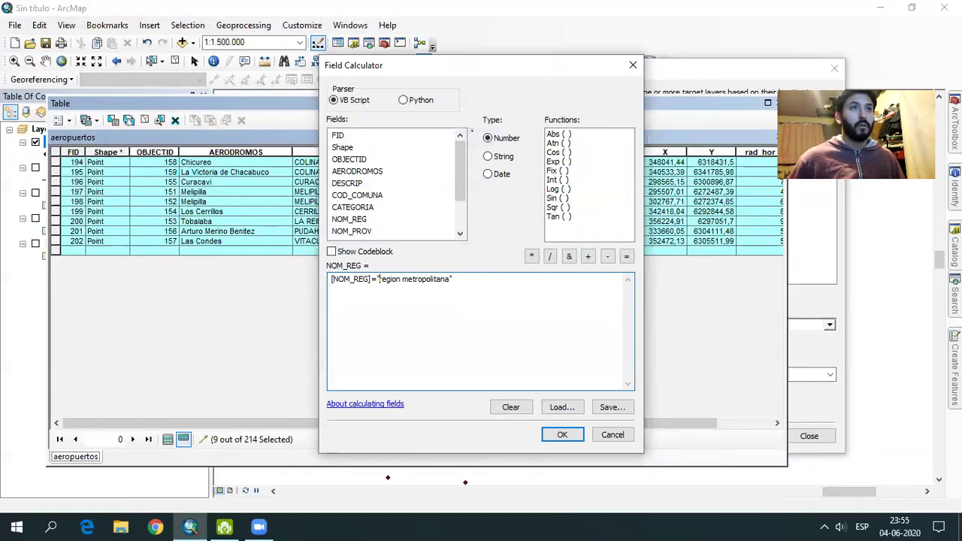
{"action": "left_click", "coordinate": [552, 434]}
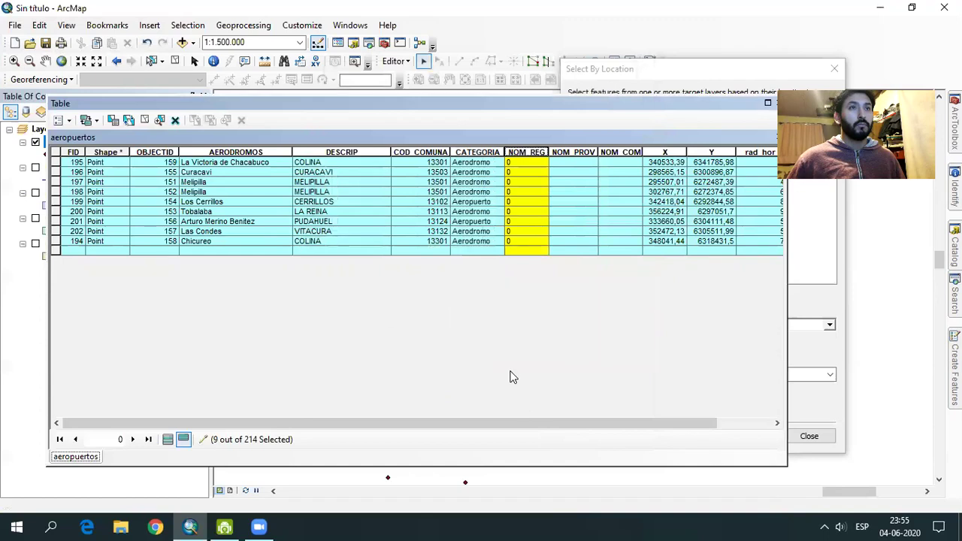
Switch the expression to single quotes around region metropolitana and rerun; NOM_REG shows 0.
{"action": "right_click", "coordinate": [523, 156]}
{"action": "left_click", "coordinate": [560, 242]}
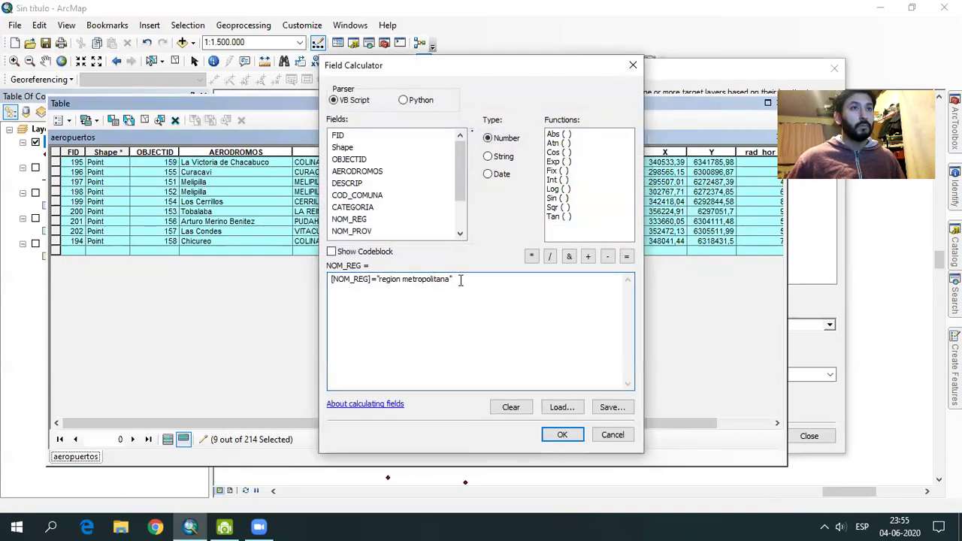
{"action": "key", "text": "BackSpace"}
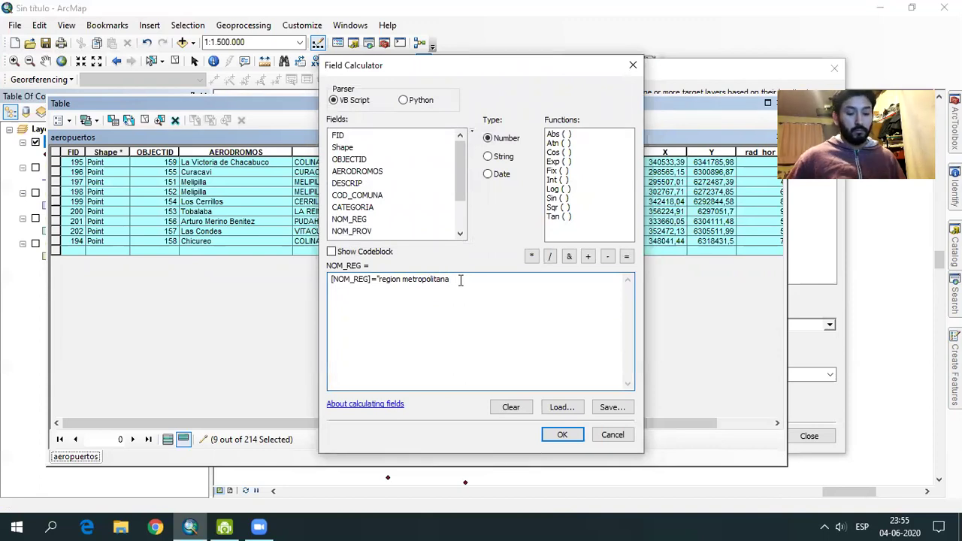
{"action": "type", "text": "'"}
{"action": "left_click", "coordinate": [378, 279]}
{"action": "key", "text": "BackSpace"}
{"action": "type", "text": "'"}
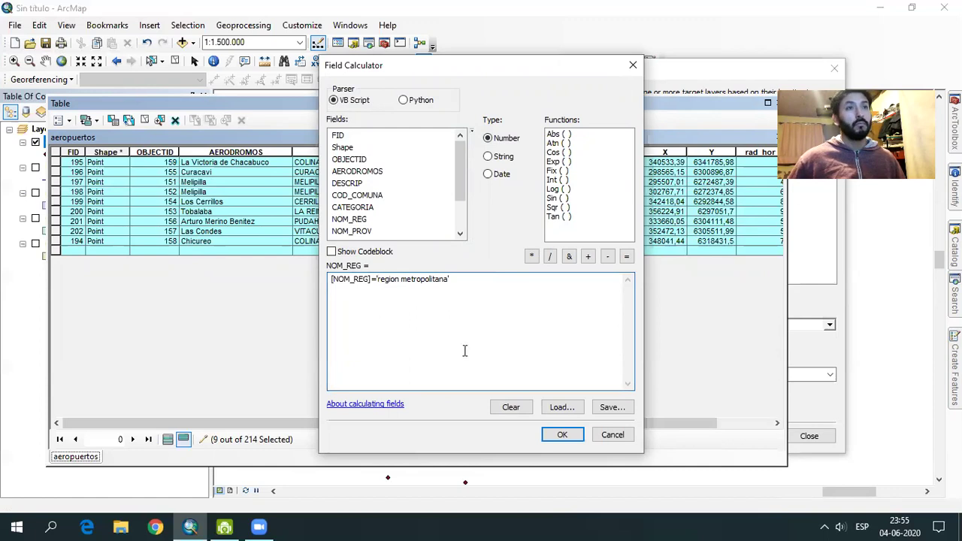
{"action": "left_click", "coordinate": [565, 435]}
{"action": "left_click", "coordinate": [582, 312]}
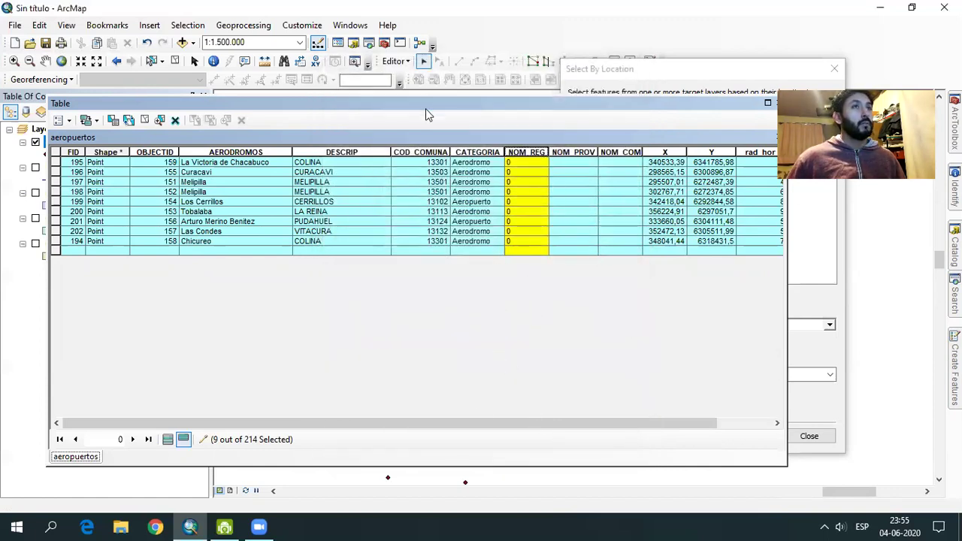
{"action": "left_click_drag", "start_coordinate": [426, 114], "coordinate": [458, 169]}
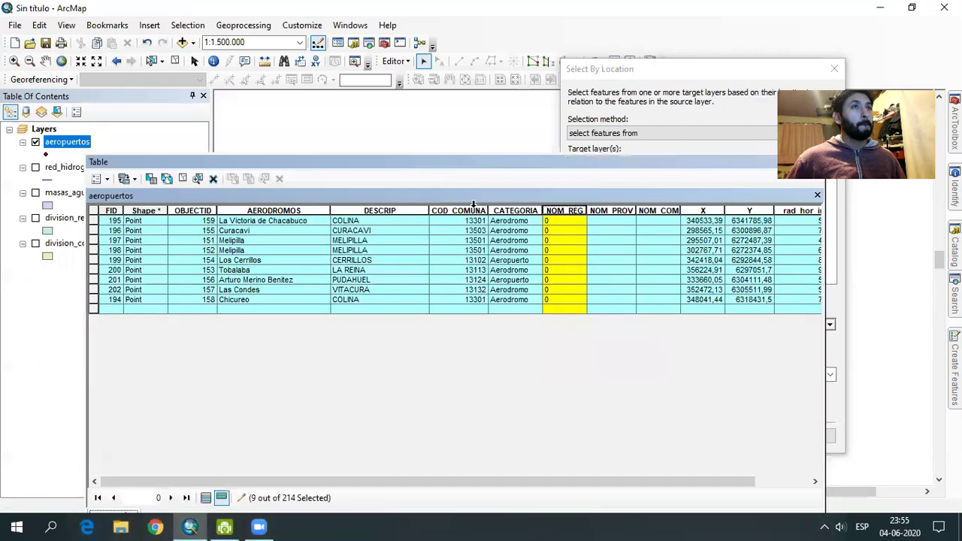
Open the division_comunal attribute table and scroll to the Metropolitana de Santiago communes.
{"action": "left_click", "coordinate": [71, 243]}
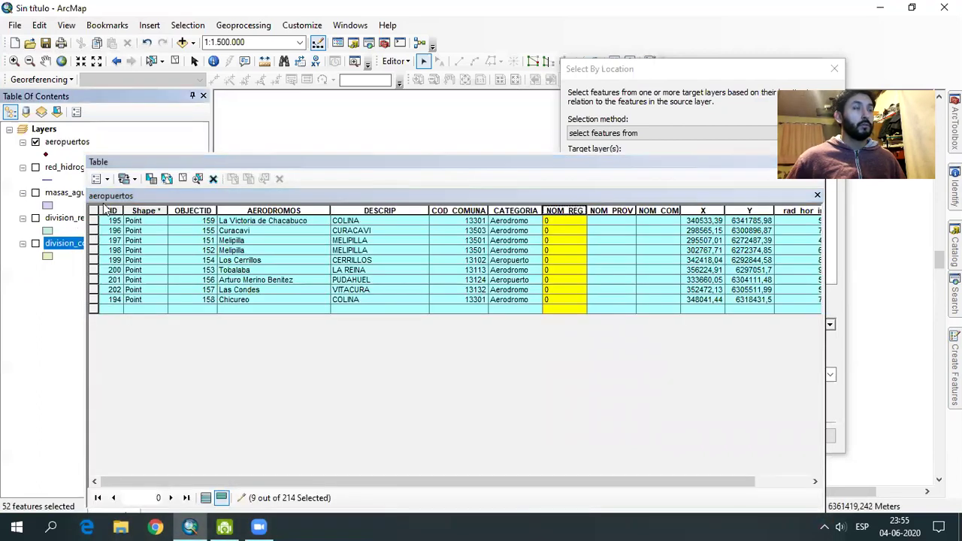
{"action": "left_click_drag", "start_coordinate": [180, 162], "coordinate": [164, 205]}
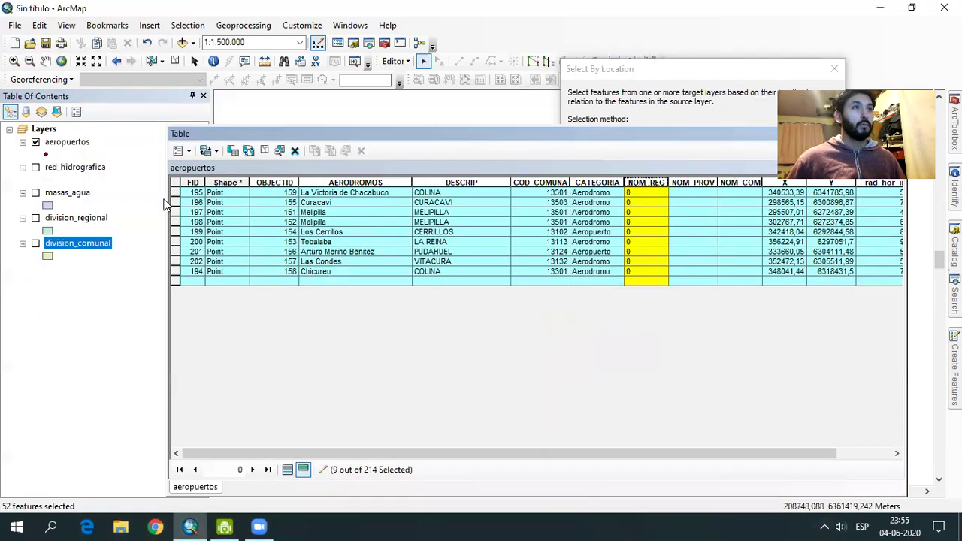
{"action": "right_click", "coordinate": [90, 248]}
{"action": "left_click", "coordinate": [113, 249]}
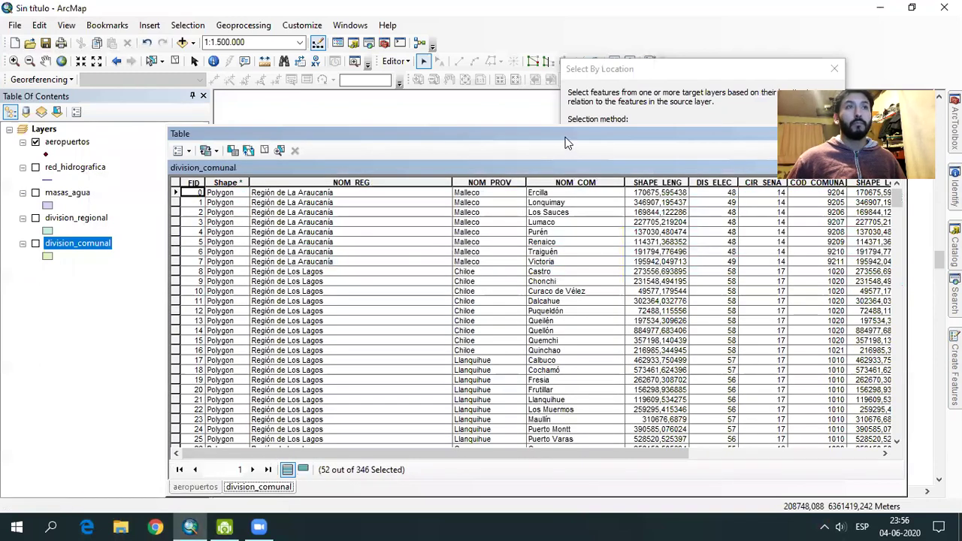
{"action": "left_click_drag", "start_coordinate": [568, 143], "coordinate": [495, 113]}
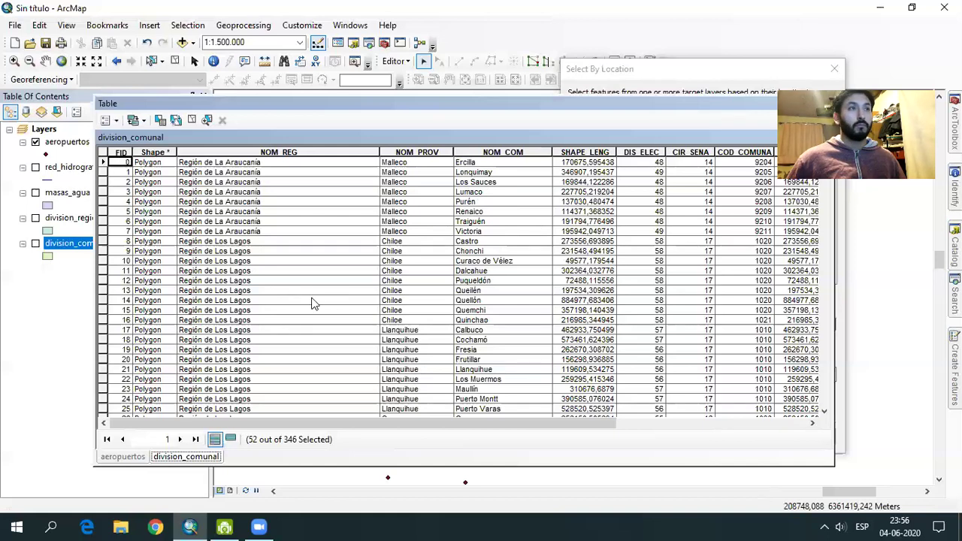
{"action": "scroll", "coordinate": [314, 300], "scroll_direction": "down", "scroll_amount": 9}
{"action": "scroll", "coordinate": [314, 300], "scroll_direction": "down", "scroll_amount": 8}
{"action": "scroll", "coordinate": [314, 304], "scroll_direction": "down", "scroll_amount": 7}
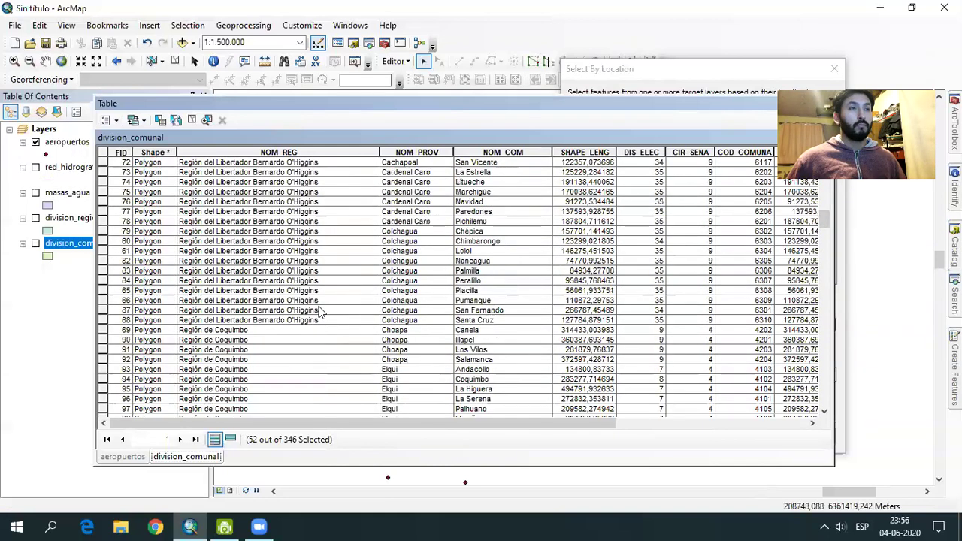
{"action": "scroll", "coordinate": [316, 306], "scroll_direction": "down", "scroll_amount": 8}
{"action": "scroll", "coordinate": [296, 293], "scroll_direction": "down", "scroll_amount": 7}
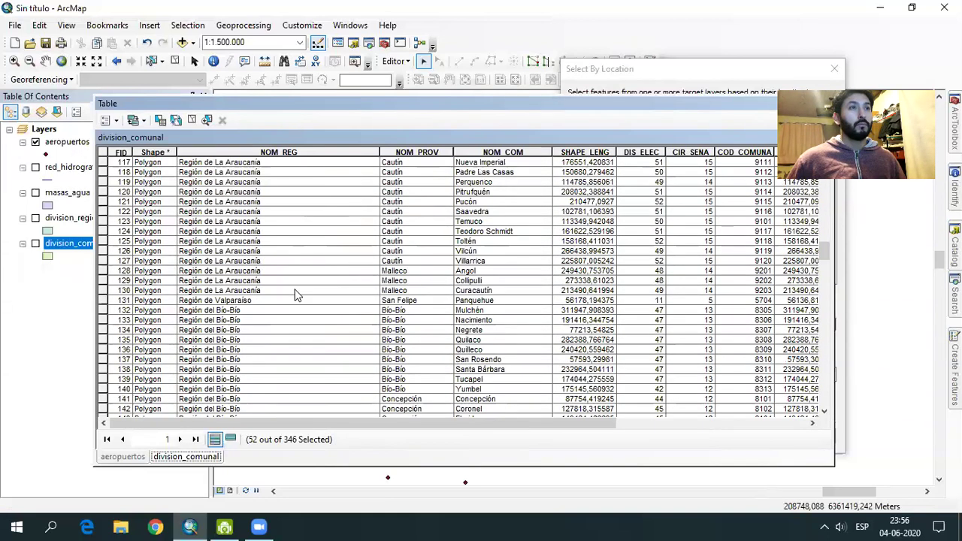
{"action": "scroll", "coordinate": [296, 293], "scroll_direction": "down", "scroll_amount": 6}
{"action": "scroll", "coordinate": [295, 294], "scroll_direction": "down", "scroll_amount": 7}
{"action": "scroll", "coordinate": [297, 294], "scroll_direction": "down", "scroll_amount": 5}
{"action": "left_click", "coordinate": [276, 263]}
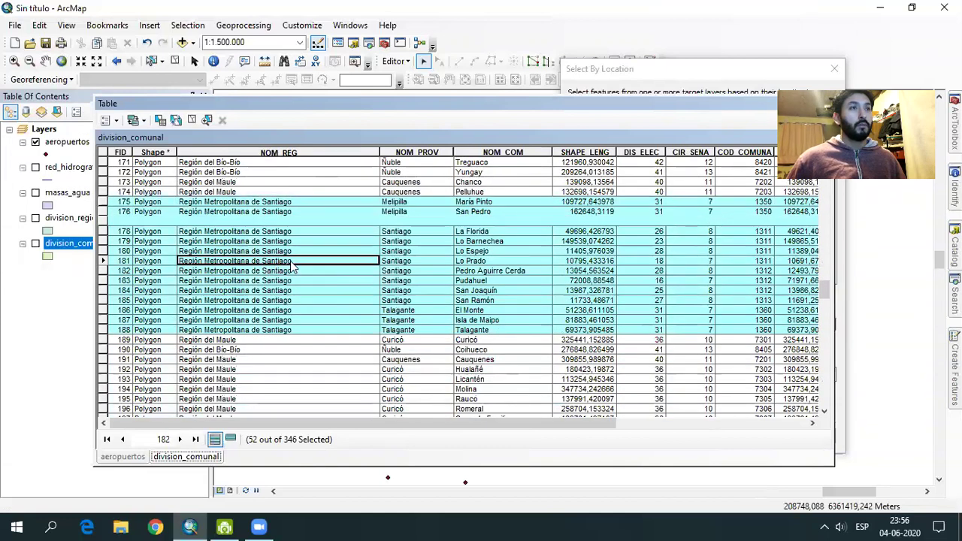
Stop the current edit session and start editing the division_comunal layer.
{"action": "left_click", "coordinate": [393, 62]}
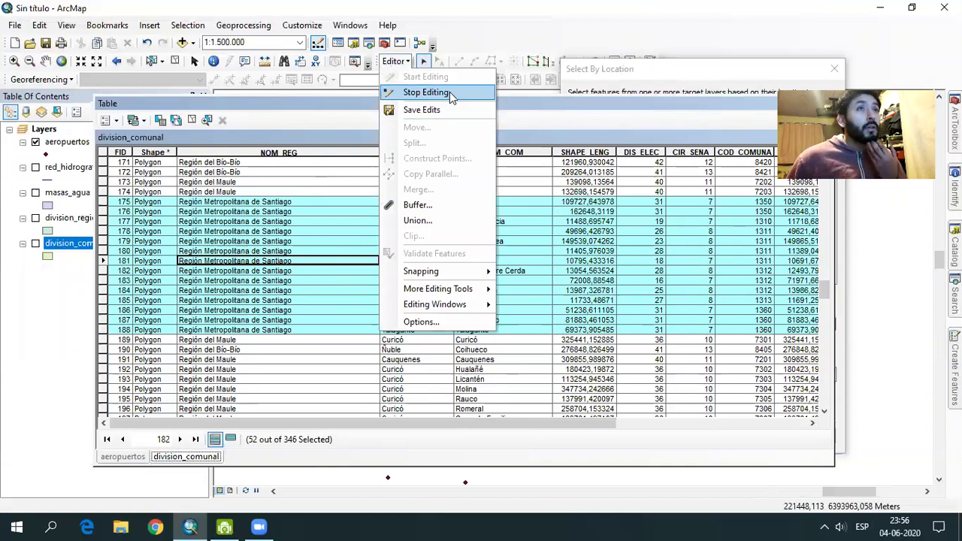
{"action": "left_click", "coordinate": [449, 91]}
{"action": "left_click", "coordinate": [434, 307]}
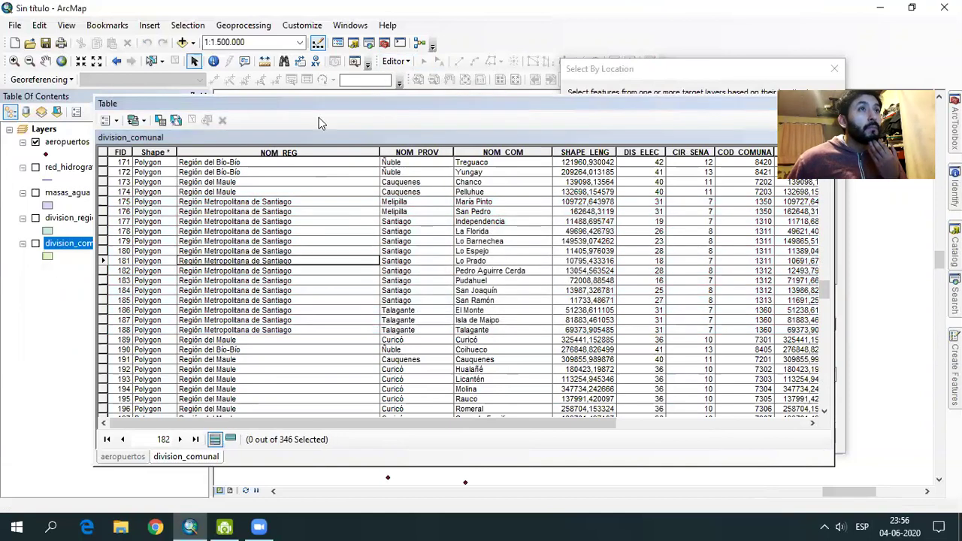
{"action": "left_click", "coordinate": [393, 62]}
{"action": "left_click", "coordinate": [406, 76]}
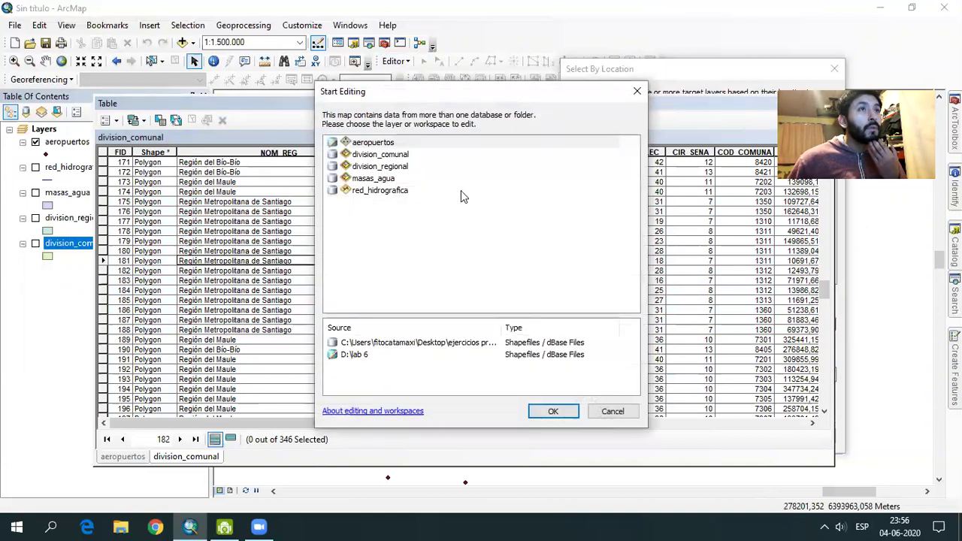
{"action": "left_click", "coordinate": [410, 155]}
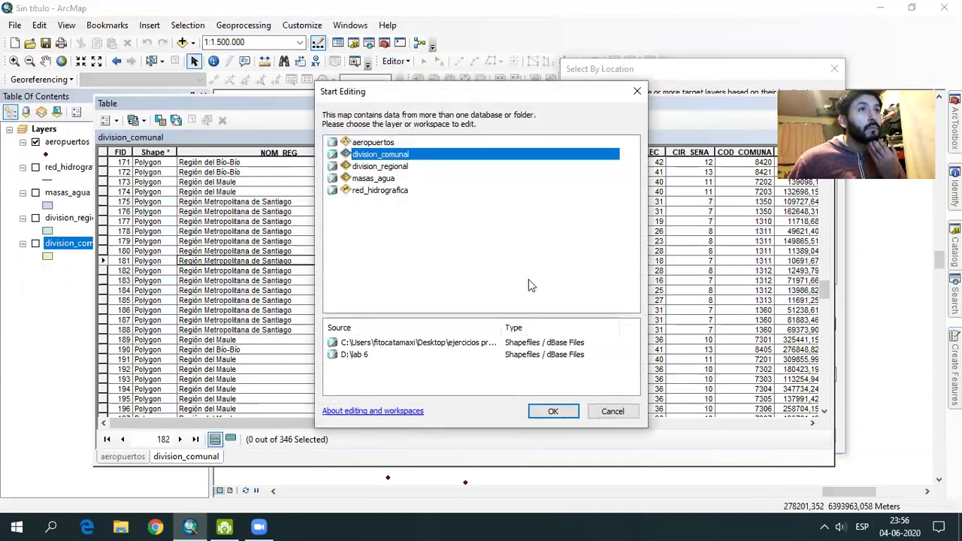
{"action": "left_click", "coordinate": [560, 411]}
Touch row 179's NOM_REG cell, then close the division_comunal attribute table.
{"action": "left_click", "coordinate": [238, 240]}
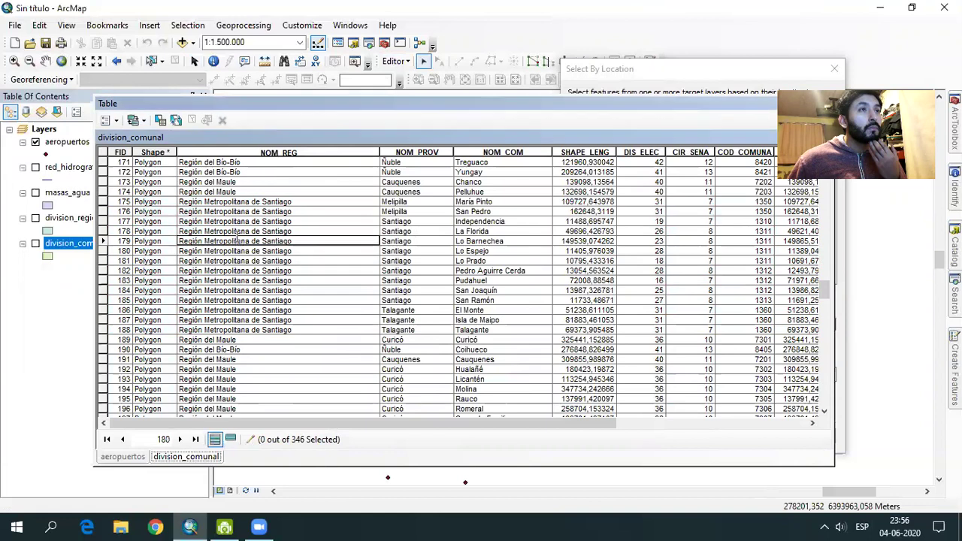
{"action": "left_click", "coordinate": [295, 241]}
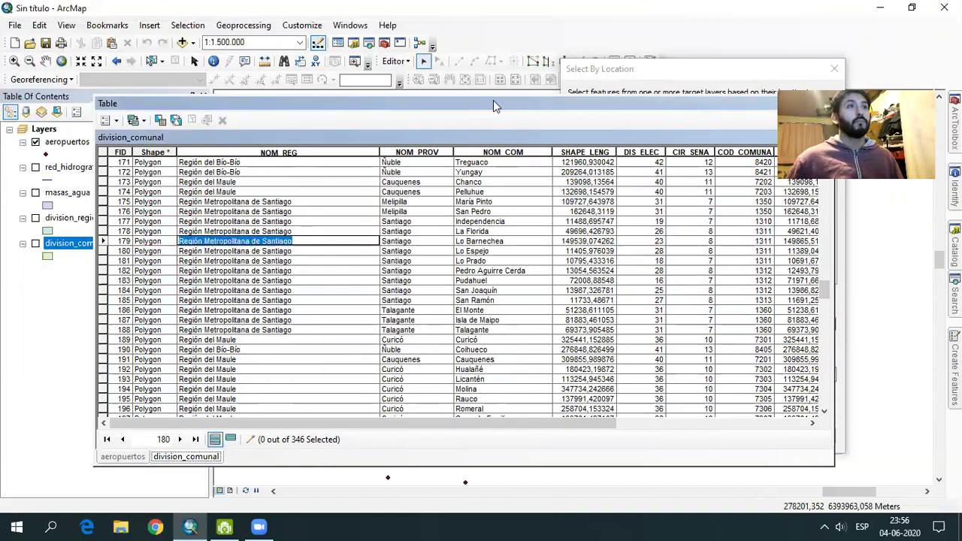
{"action": "left_click_drag", "start_coordinate": [513, 106], "coordinate": [488, 104]}
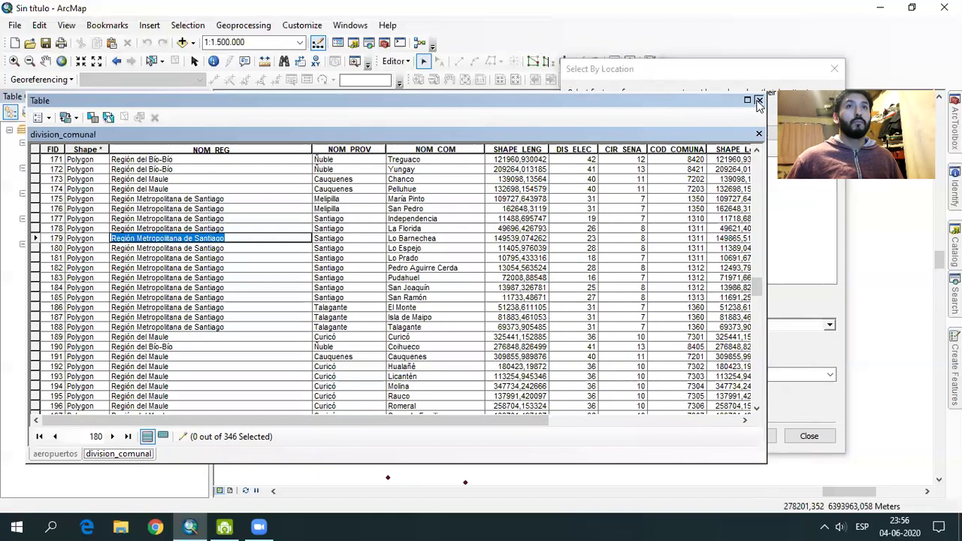
{"action": "left_click", "coordinate": [756, 99]}
Start an edit session on the aeropuertos layer.
{"action": "left_click", "coordinate": [396, 61]}
{"action": "left_click", "coordinate": [493, 207]}
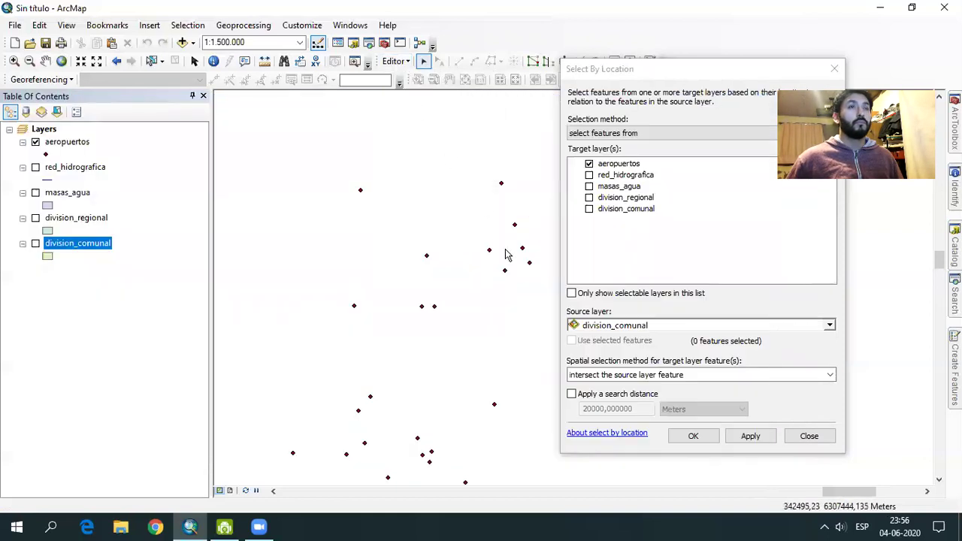
{"action": "left_click", "coordinate": [406, 62]}
{"action": "left_click", "coordinate": [410, 77]}
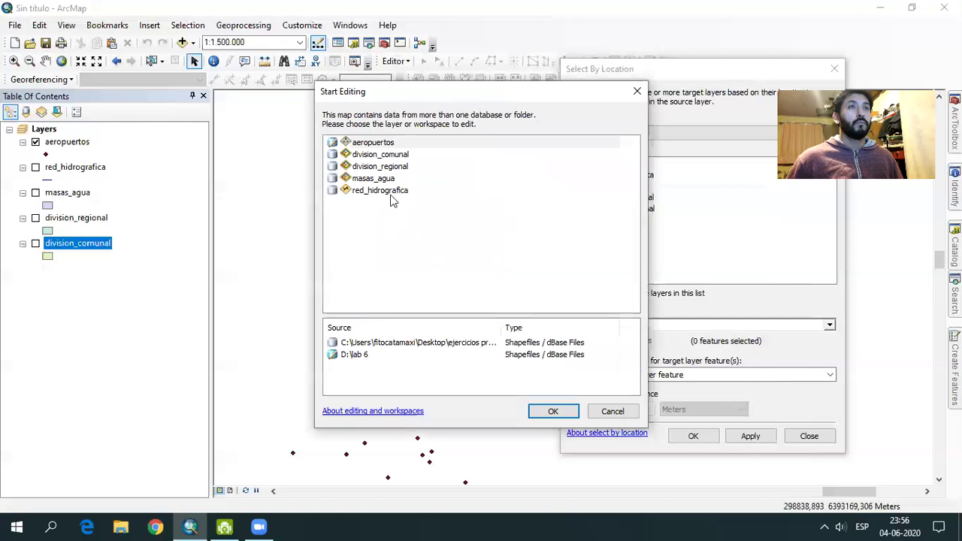
{"action": "left_click", "coordinate": [373, 142]}
{"action": "left_click", "coordinate": [553, 411]}
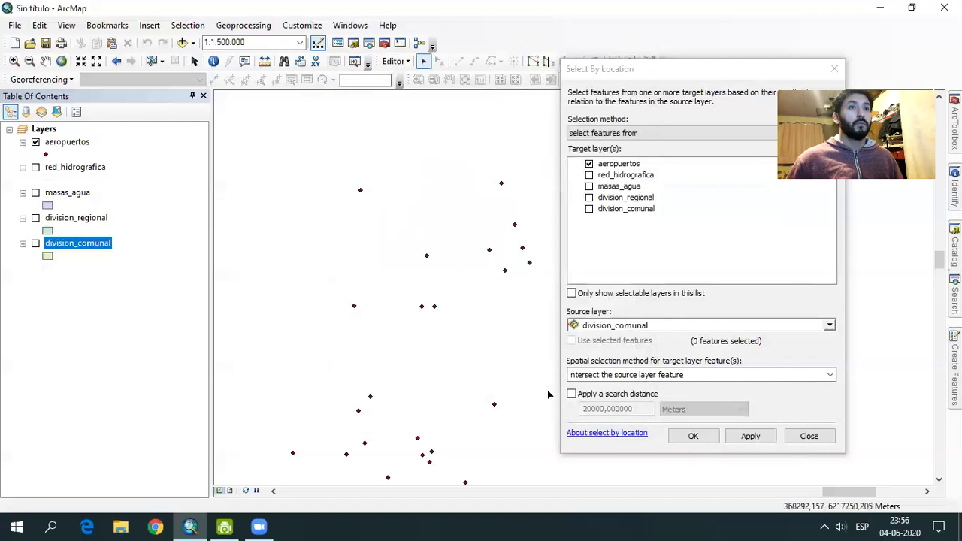
Open and then close the aeropuertos attribute table.
{"action": "right_click", "coordinate": [72, 143]}
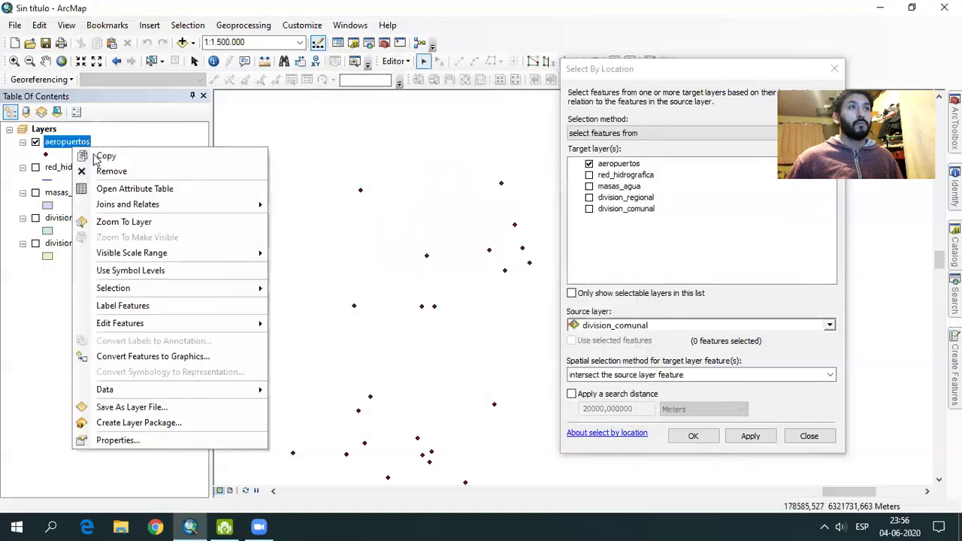
{"action": "left_click", "coordinate": [83, 188]}
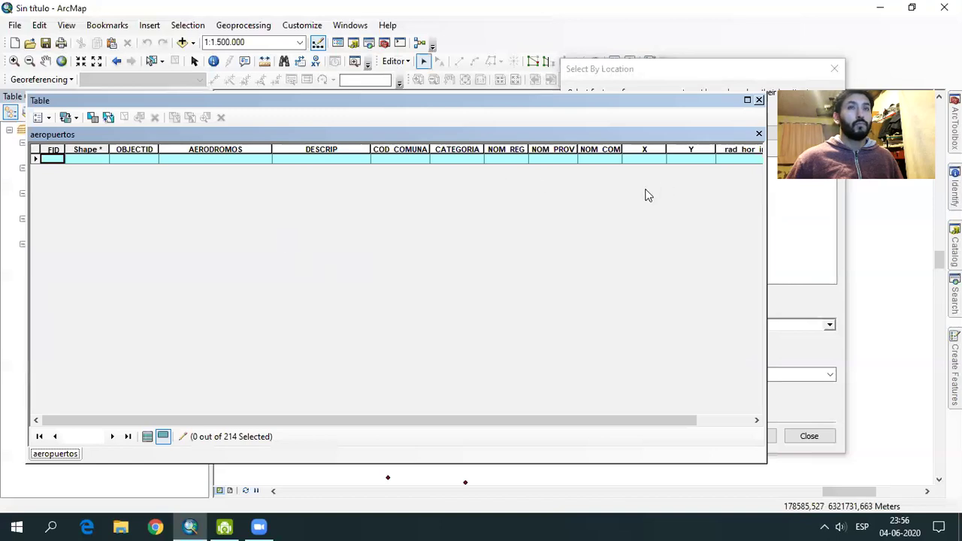
{"action": "mouse_move", "coordinate": [498, 103]}
{"action": "left_mouse_down"}
{"action": "mouse_move", "coordinate": [488, 399]}
{"action": "mouse_move", "coordinate": [482, 167]}
{"action": "left_mouse_up"}
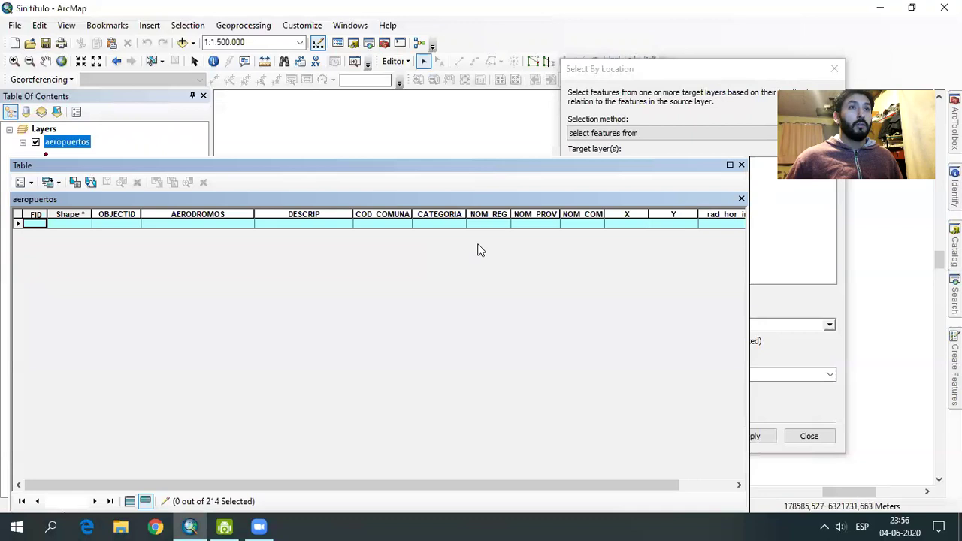
{"action": "left_click", "coordinate": [741, 165]}
Select the nine airports lying in the Santiago region on the map.
{"action": "left_click_drag", "start_coordinate": [533, 290], "coordinate": [460, 176]}
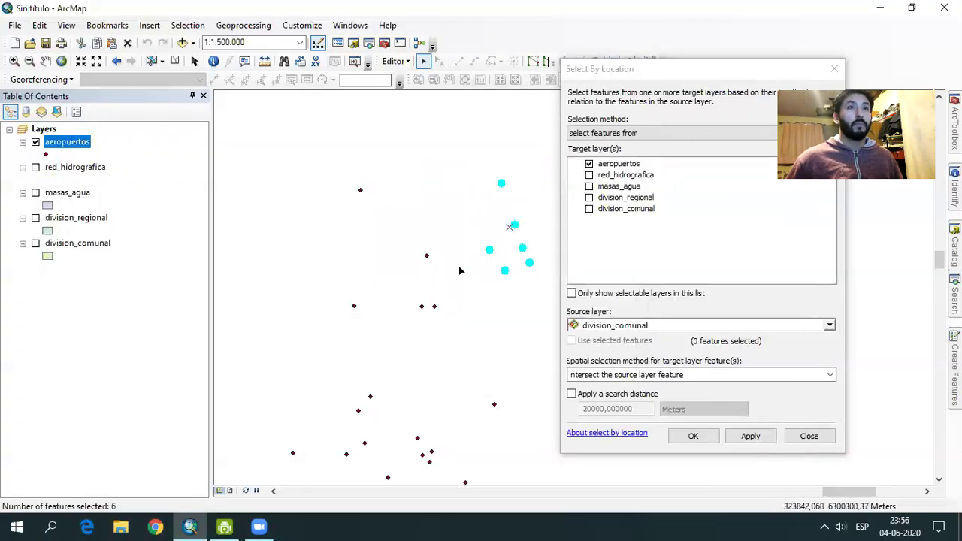
{"action": "middle_click_drag", "start_coordinate": [363, 240], "coordinate": [273, 248]}
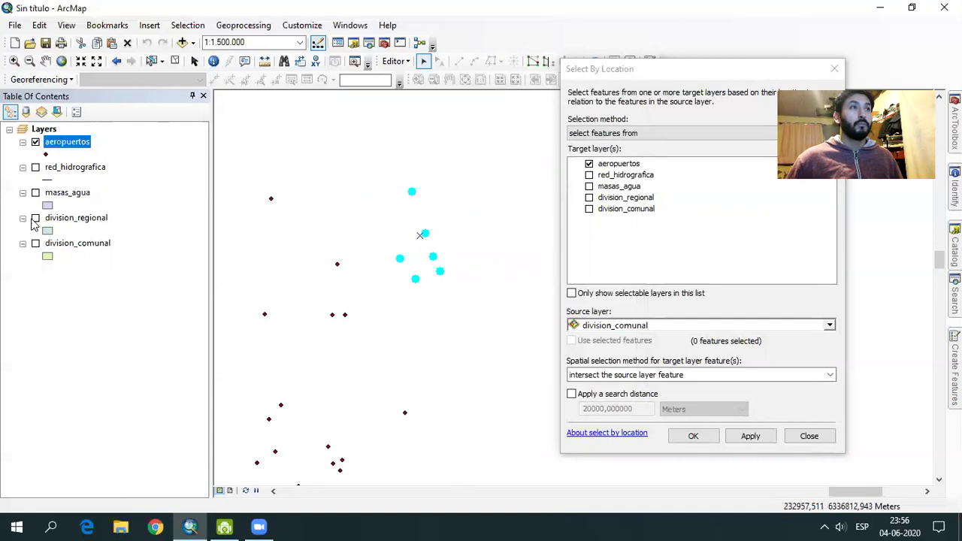
{"action": "left_click", "coordinate": [35, 218]}
{"action": "left_click", "coordinate": [365, 272]}
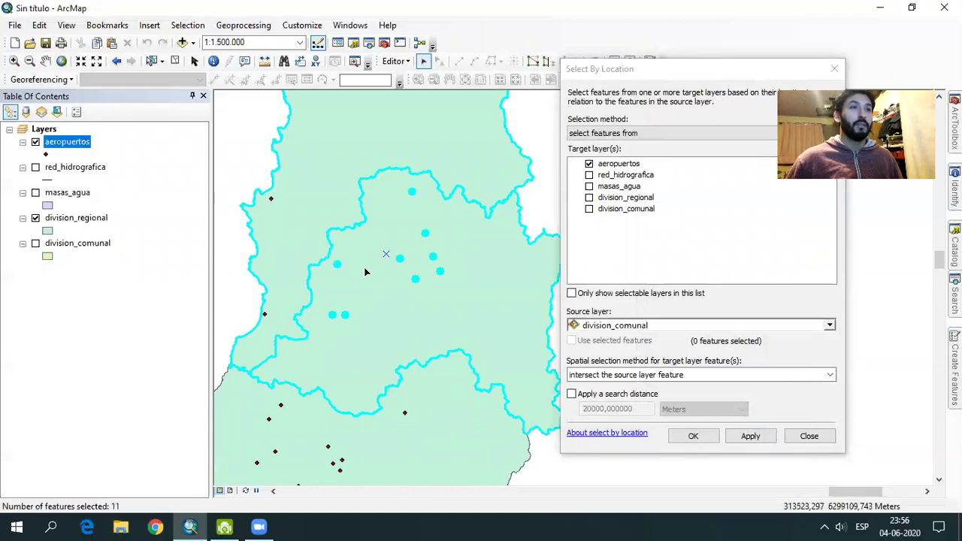
{"action": "left_click", "coordinate": [218, 261]}
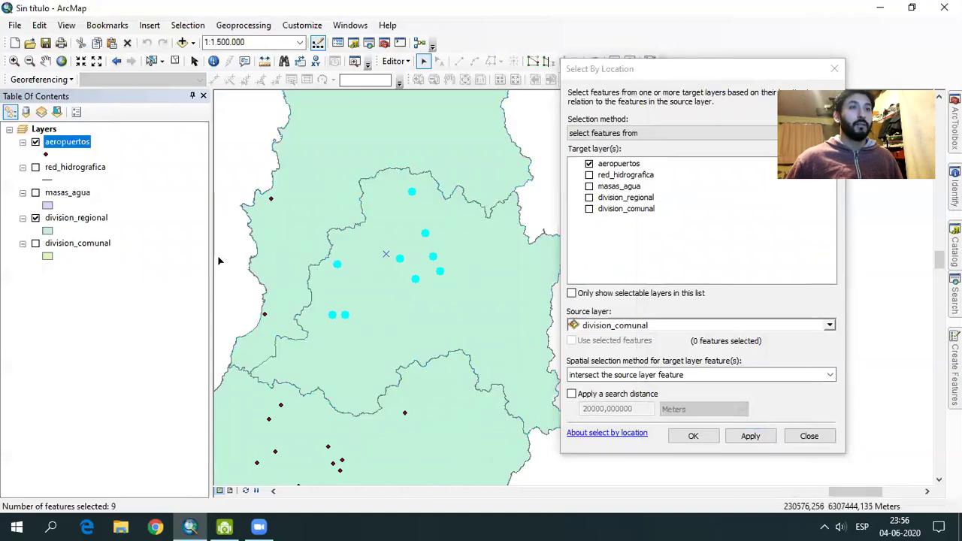
{"action": "left_click", "coordinate": [35, 218]}
{"action": "right_click", "coordinate": [74, 150]}
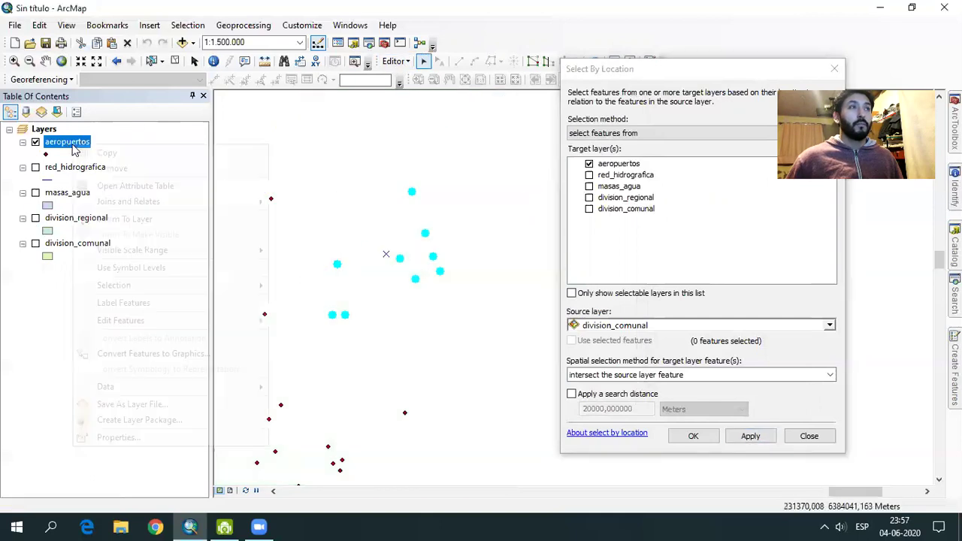
Open the aeropuertos table and launch Field Calculator on NOM_REG with an empty expression.
{"action": "left_click", "coordinate": [129, 186]}
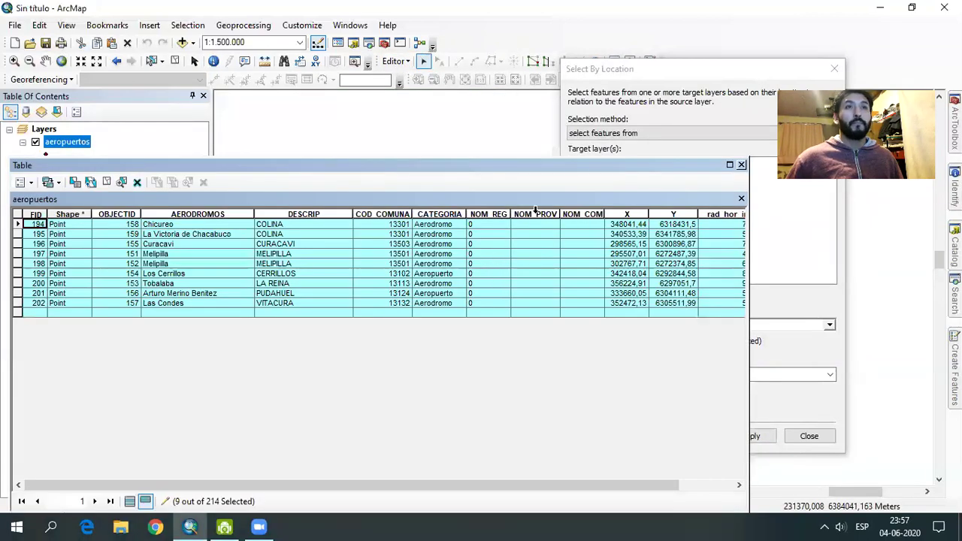
{"action": "left_click", "coordinate": [490, 215]}
{"action": "right_click", "coordinate": [490, 214]}
{"action": "left_click", "coordinate": [553, 304]}
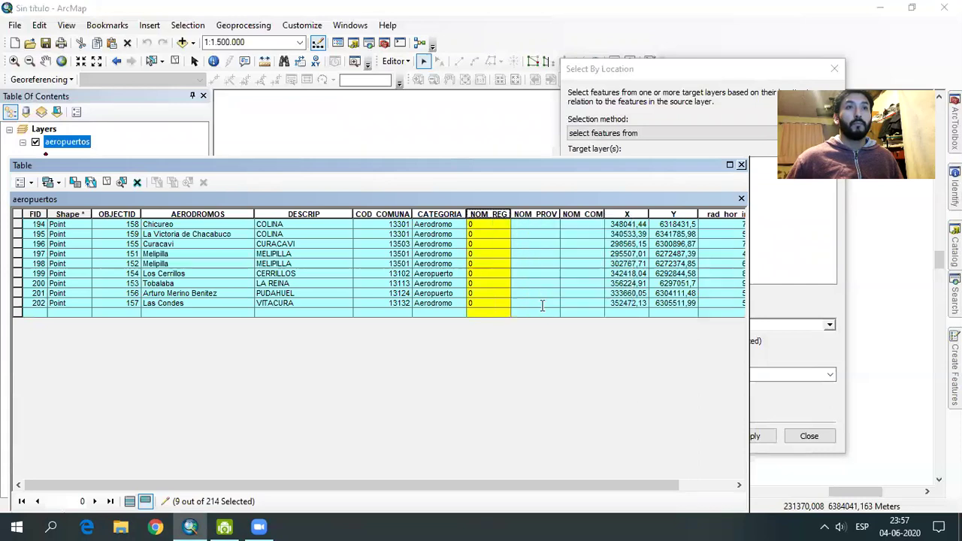
{"action": "left_click", "coordinate": [429, 282]}
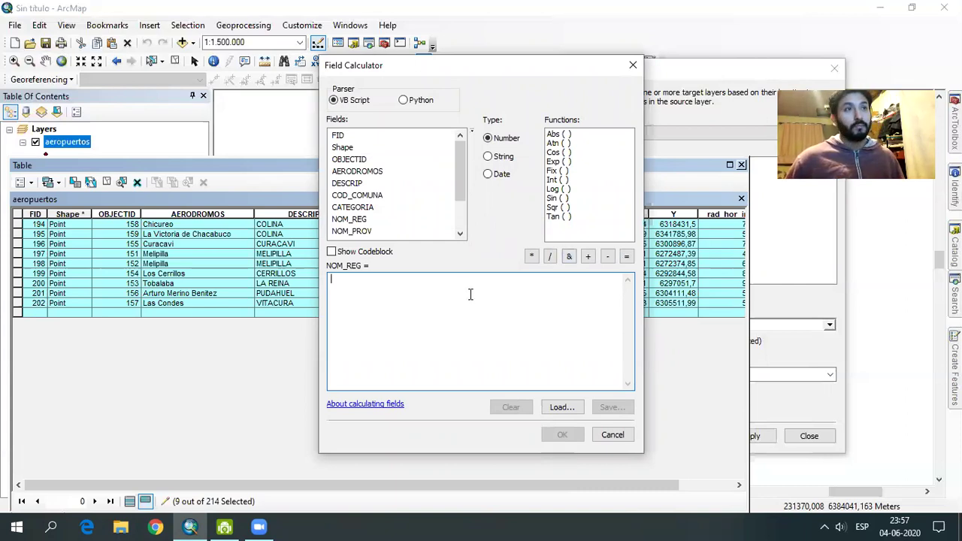
Replace the NOM_REG field reference with the text 'Región Metropolitana de Santiago'.
{"action": "mouse_move", "coordinate": [474, 76]}
{"action": "left_mouse_down"}
{"action": "mouse_move", "coordinate": [645, 81]}
{"action": "mouse_move", "coordinate": [677, 70]}
{"action": "left_mouse_up"}
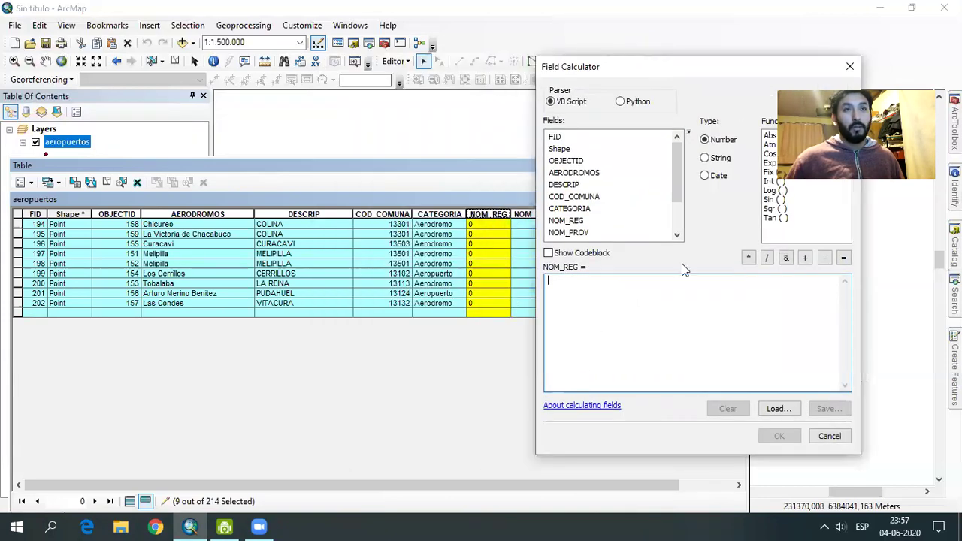
{"action": "double_click", "coordinate": [581, 221]}
{"action": "left_click_drag", "start_coordinate": [590, 282], "coordinate": [534, 276]}
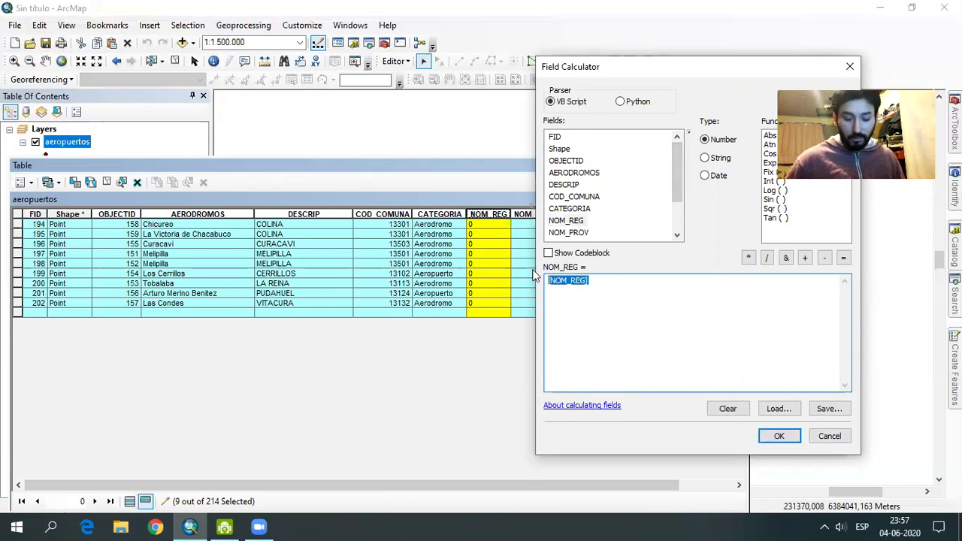
{"action": "key", "text": "BackSpace"}
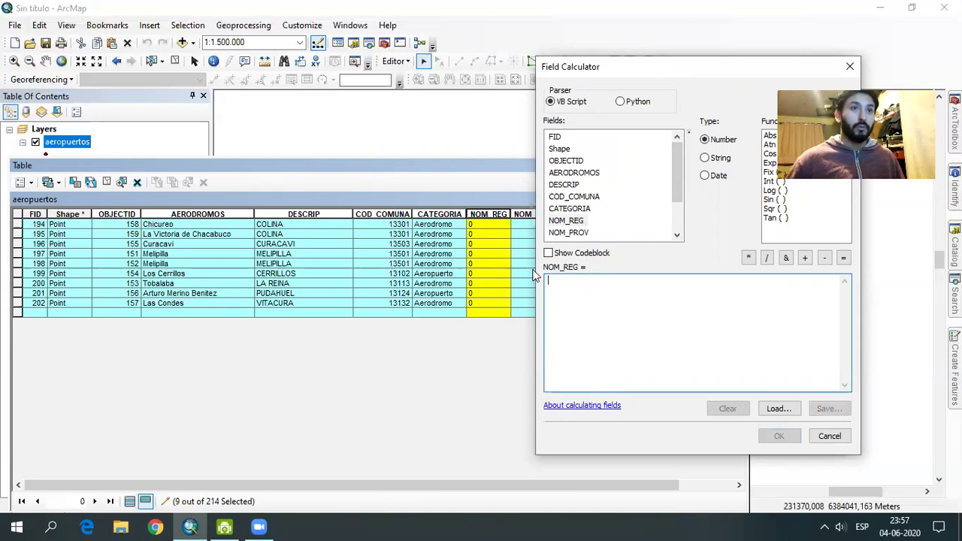
{"action": "type", "text": "'"}
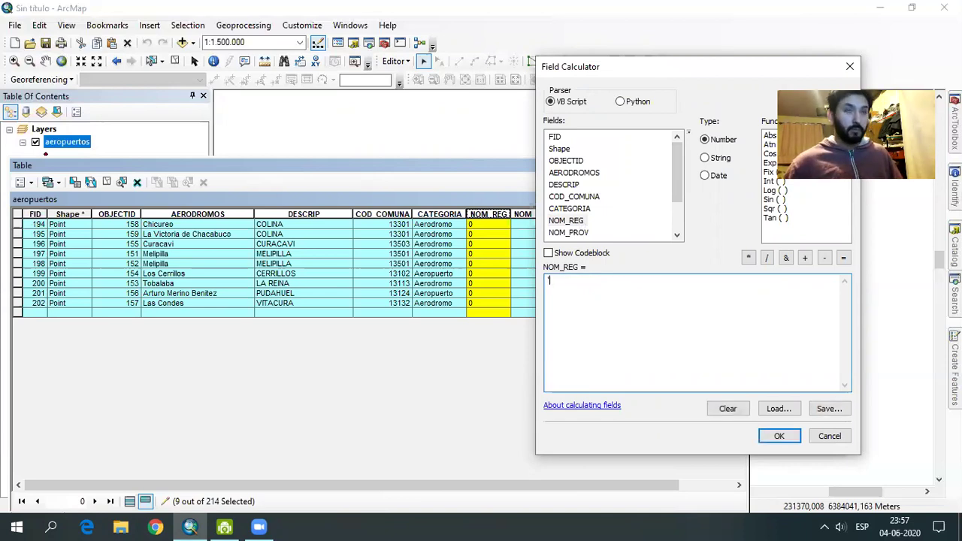
{"action": "type", "text": "Región Metropolitana de Santiago"}
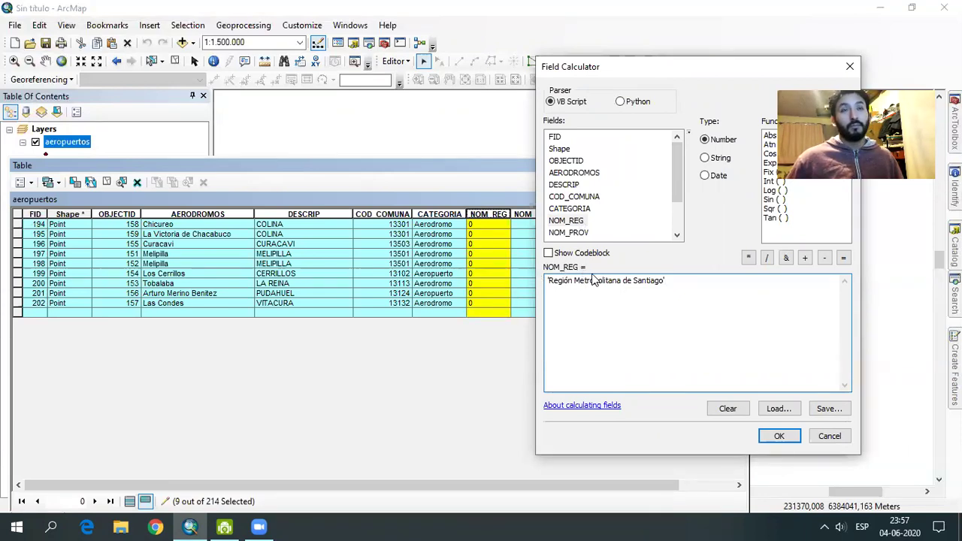
Clear the expression and paste the region name after the NOM_REG field.
{"action": "key", "text": "ctrl+a"}
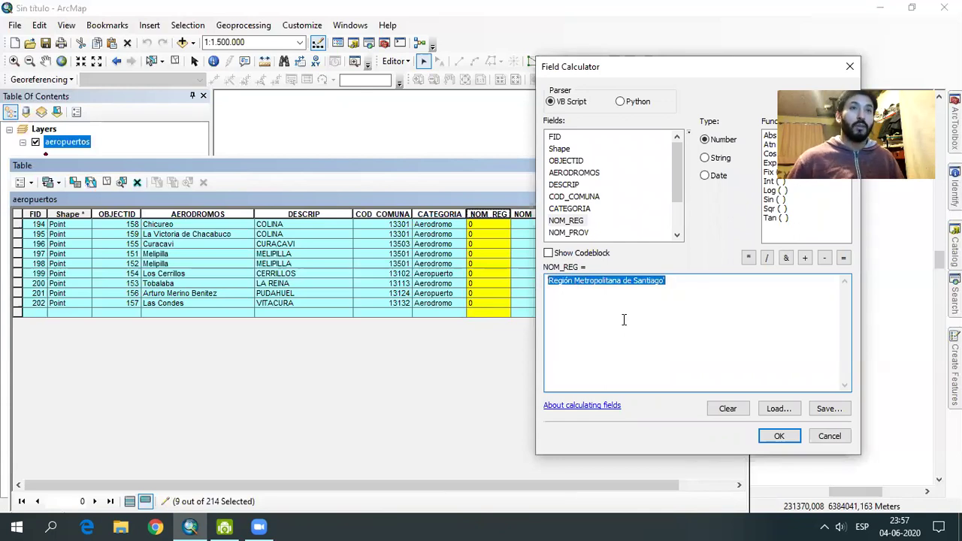
{"action": "left_click", "coordinate": [645, 322]}
{"action": "left_click_drag", "start_coordinate": [705, 279], "coordinate": [506, 282]}
{"action": "key", "text": "ctrl+c"}
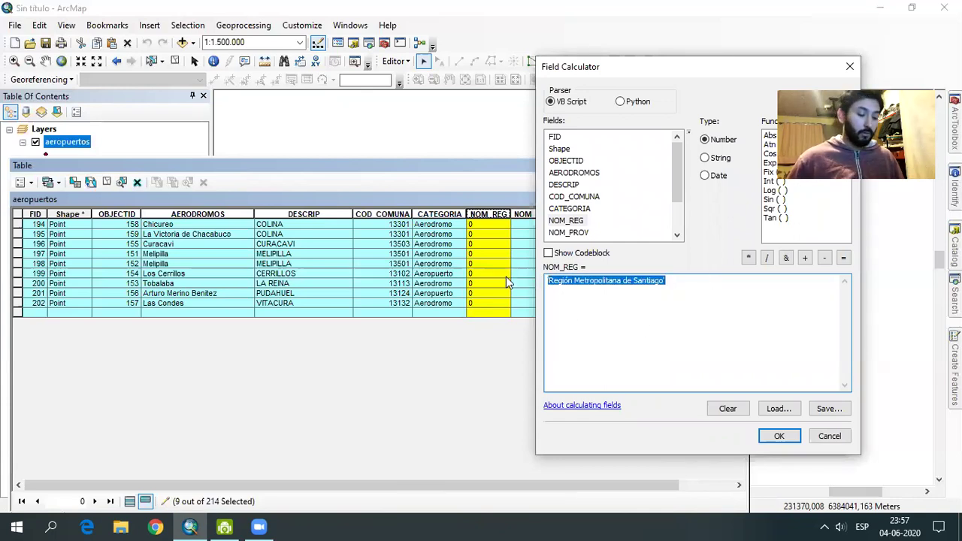
{"action": "key", "text": "Delete"}
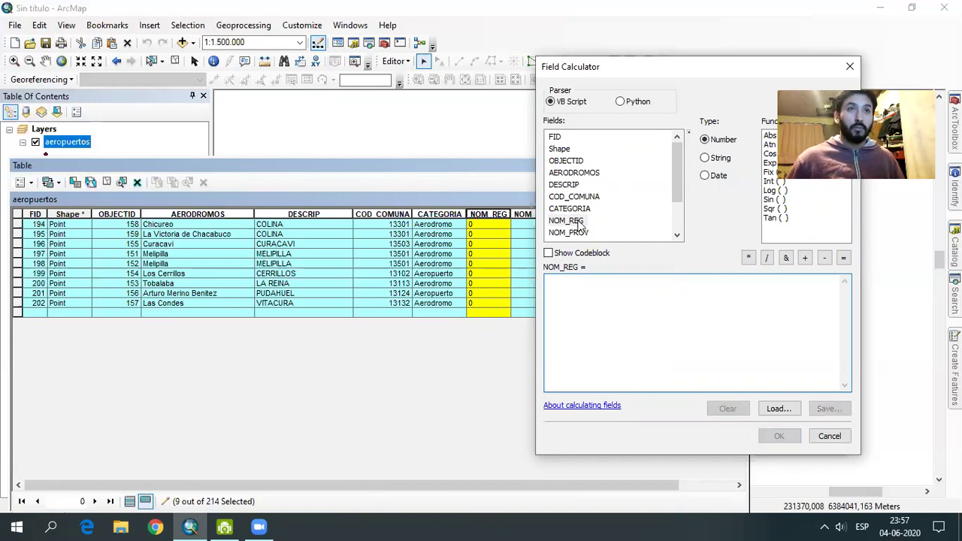
{"action": "double_click", "coordinate": [568, 220]}
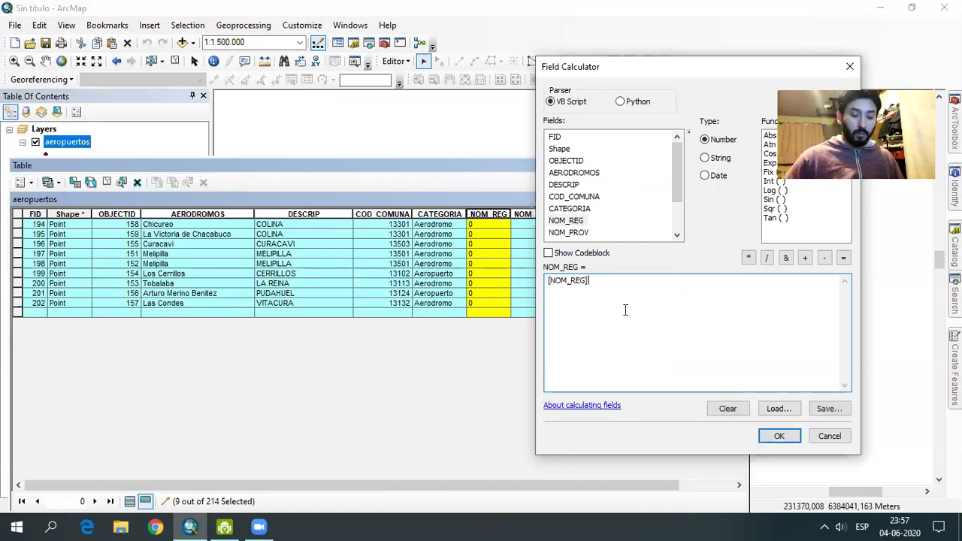
{"action": "key", "text": "ctrl+v"}
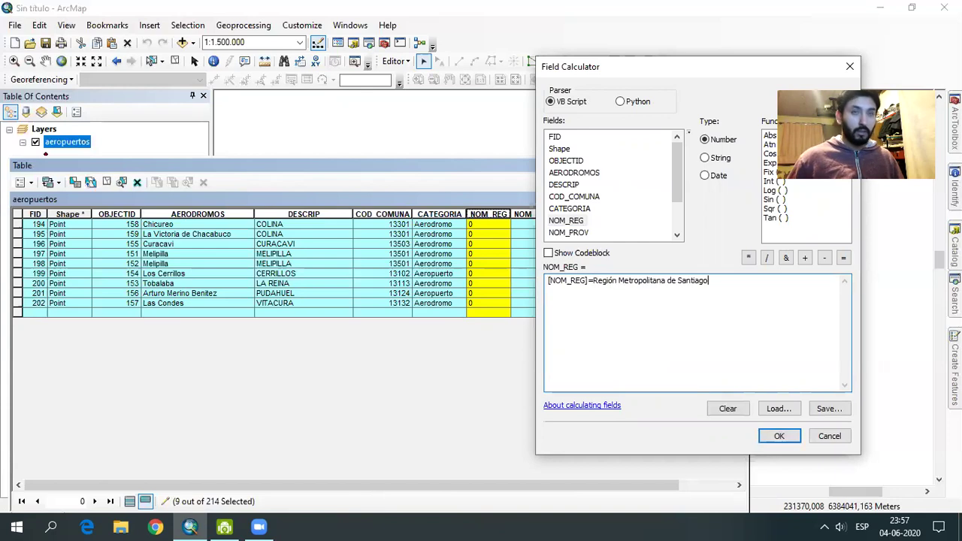
Rewrite the expression as the quoted 'Región Metropolitana de Santiago' and run it; it fails.
{"action": "left_click_drag", "start_coordinate": [737, 280], "coordinate": [485, 280]}
{"action": "key", "text": "Delete"}
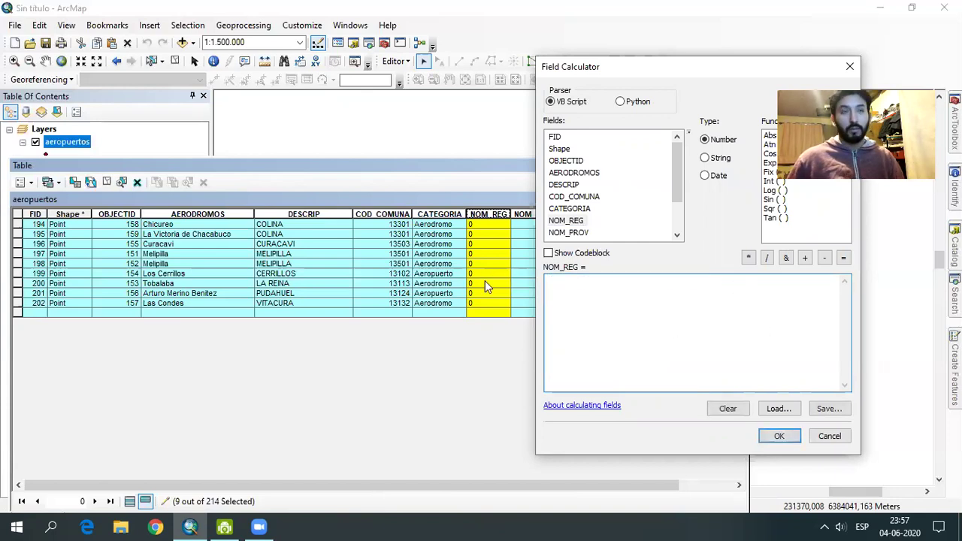
{"action": "type", "text": "'"}
{"action": "key", "text": "ctrl+v"}
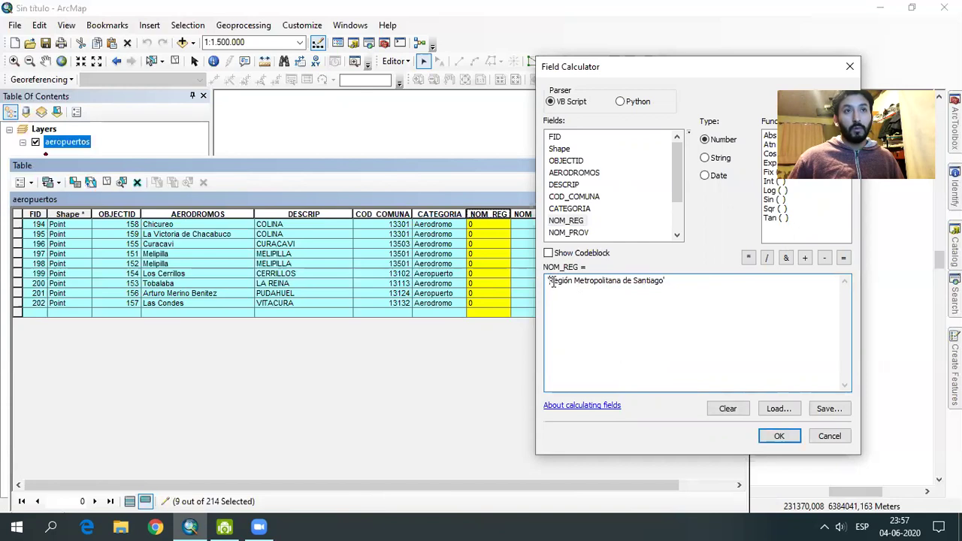
{"action": "left_click_drag", "start_coordinate": [550, 282], "coordinate": [680, 282]}
{"action": "key", "text": "ctrl+c"}
{"action": "left_click", "coordinate": [704, 332]}
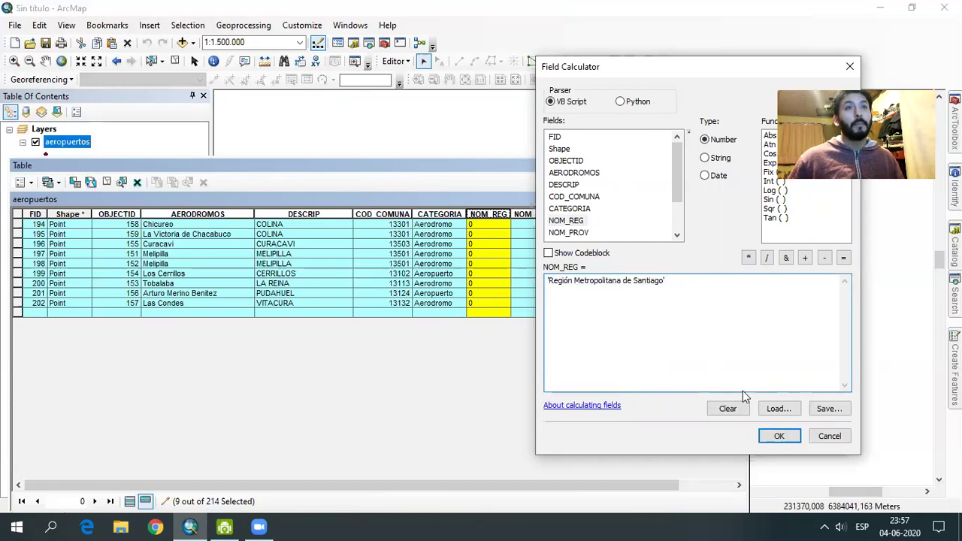
{"action": "left_click", "coordinate": [780, 436]}
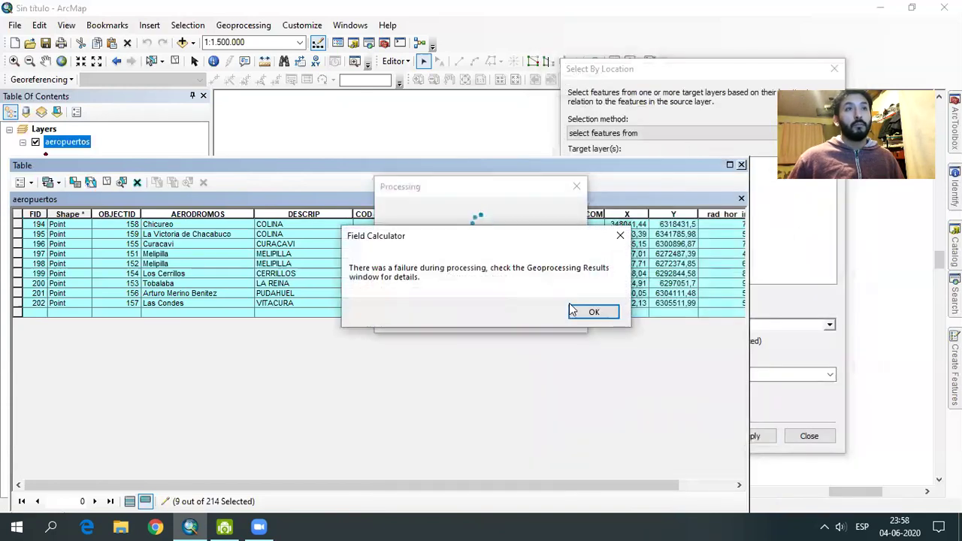
Change Región to Region in the expression and rerun the calculation; it fails again.
{"action": "left_click", "coordinate": [590, 309]}
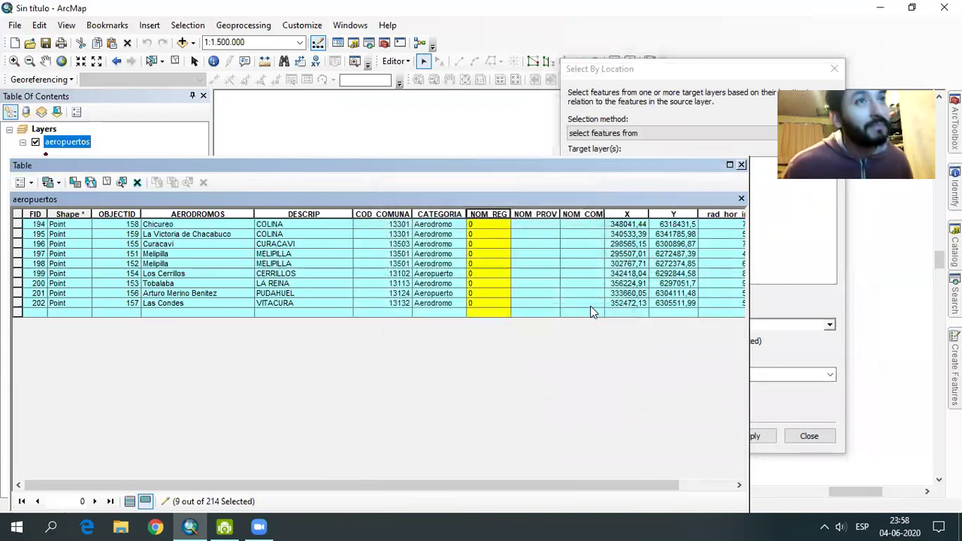
{"action": "right_click", "coordinate": [500, 215]}
{"action": "left_click", "coordinate": [543, 303]}
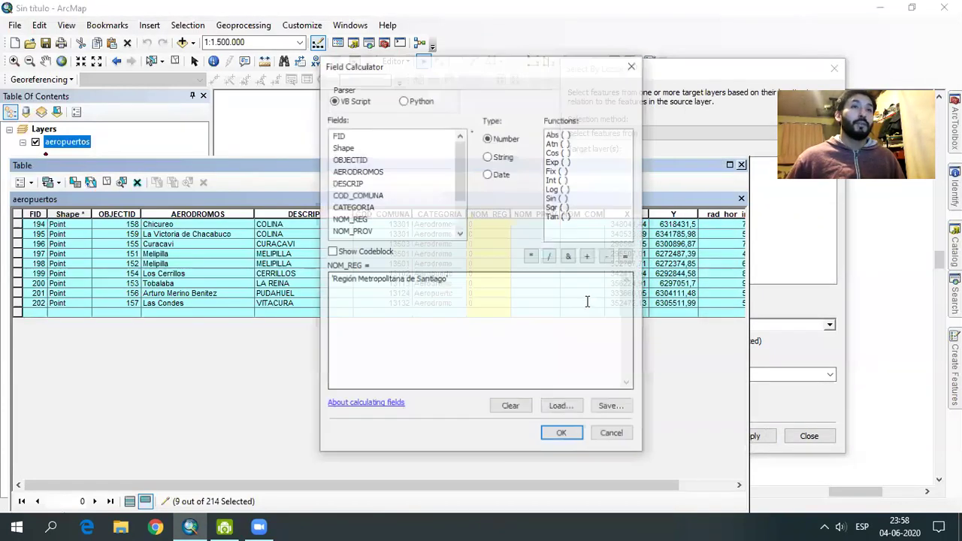
{"action": "left_click", "coordinate": [474, 287]}
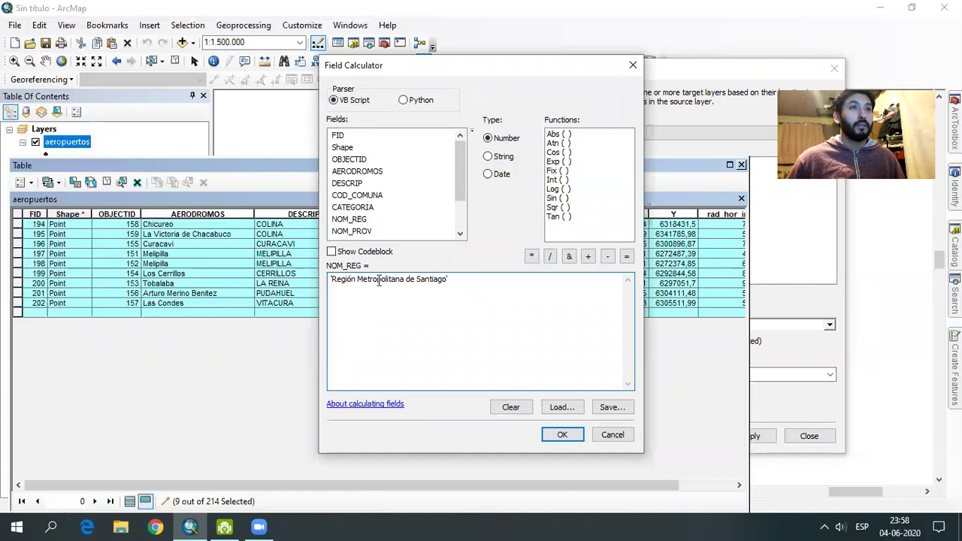
{"action": "left_click_drag", "start_coordinate": [464, 73], "coordinate": [510, 68]}
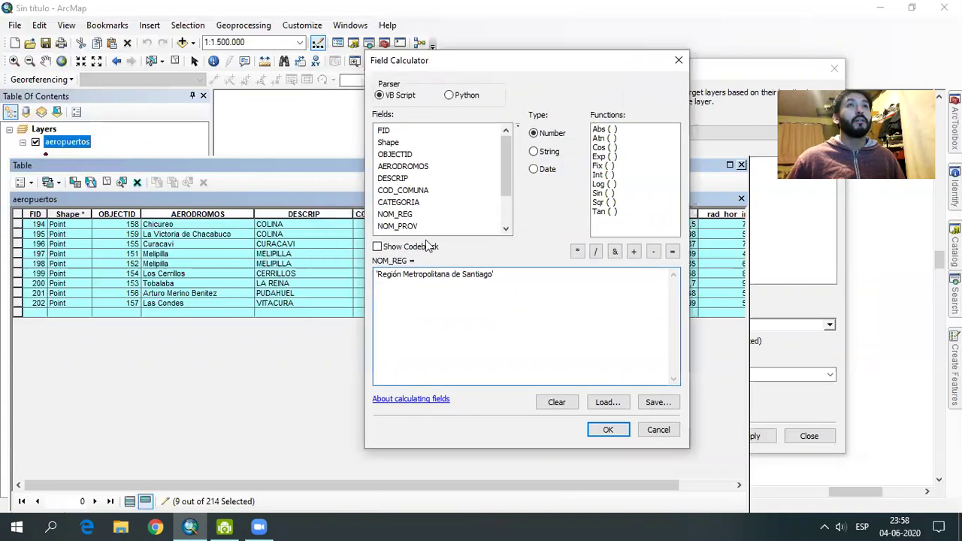
{"action": "left_click_drag", "start_coordinate": [506, 166], "coordinate": [507, 197]}
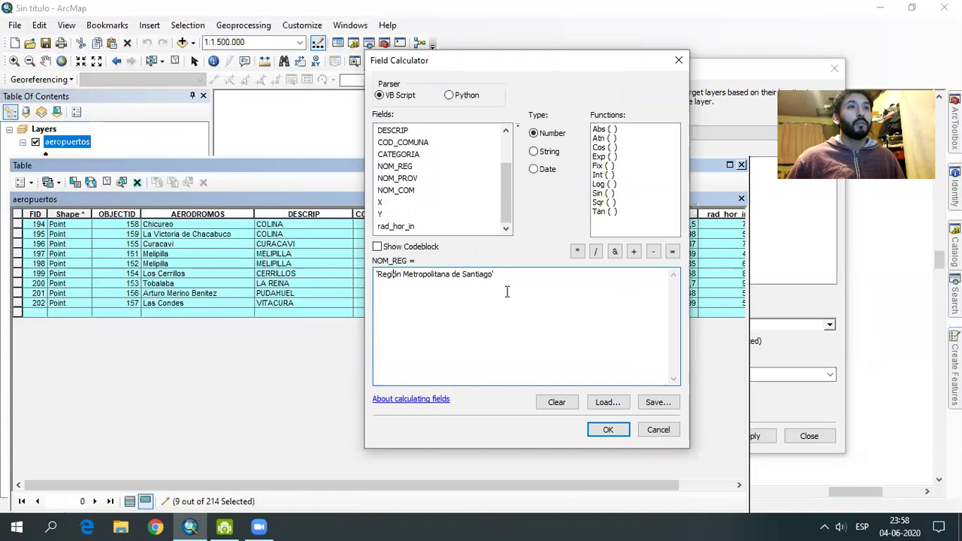
{"action": "key", "text": "Delete"}
{"action": "type", "text": "o"}
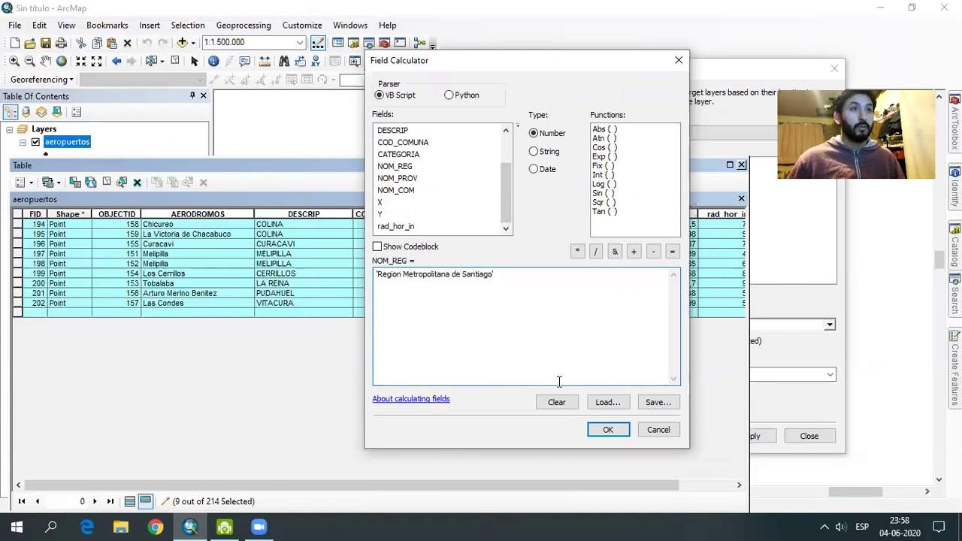
{"action": "left_click", "coordinate": [608, 428]}
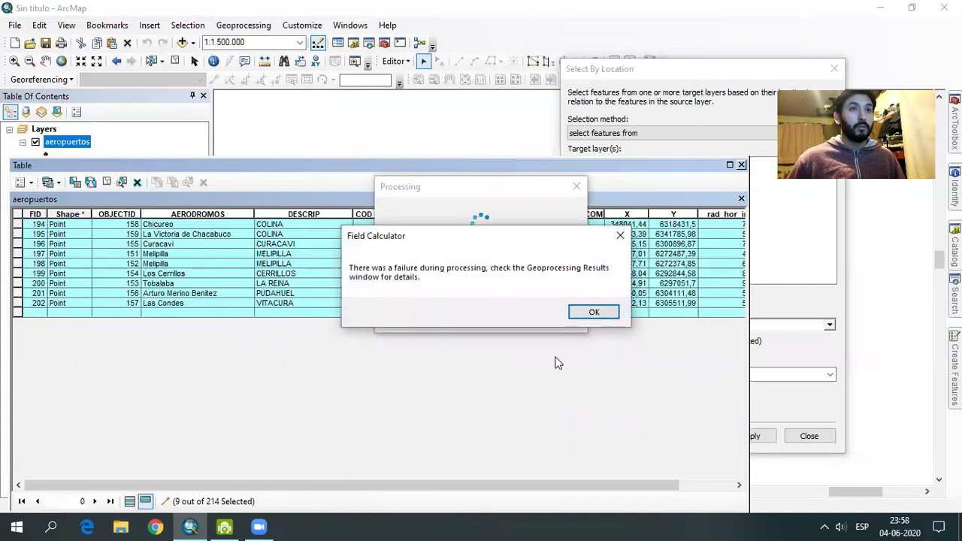
{"action": "left_click", "coordinate": [590, 313]}
Type test text 'ghghg' directly into FID 197's NOM_REG cell.
{"action": "left_click", "coordinate": [501, 255]}
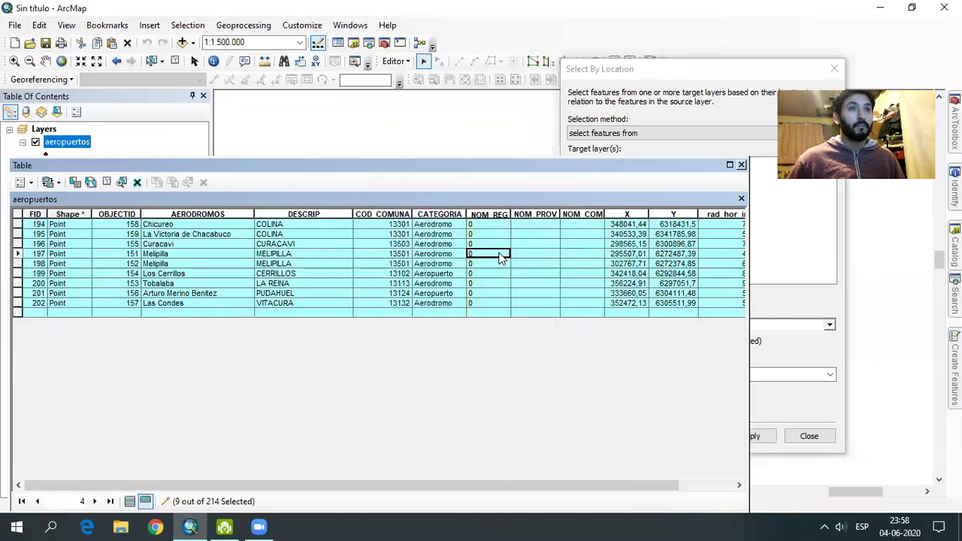
{"action": "left_click", "coordinate": [494, 255]}
{"action": "type", "text": "ghgh"}
{"action": "left_click", "coordinate": [504, 312]}
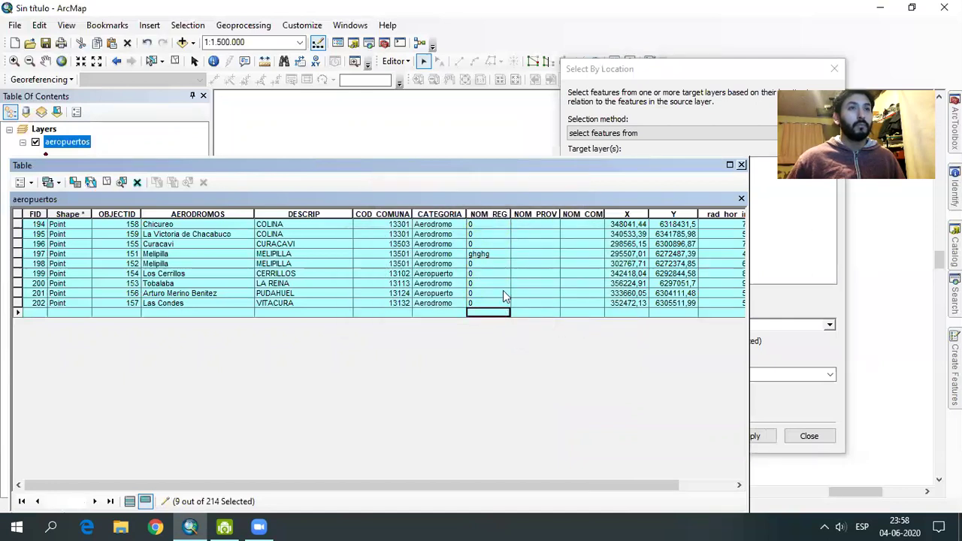
Retry the NOM_REG calculation with a new single-quoted expression, then dismiss the failure message.
{"action": "right_click", "coordinate": [500, 217]}
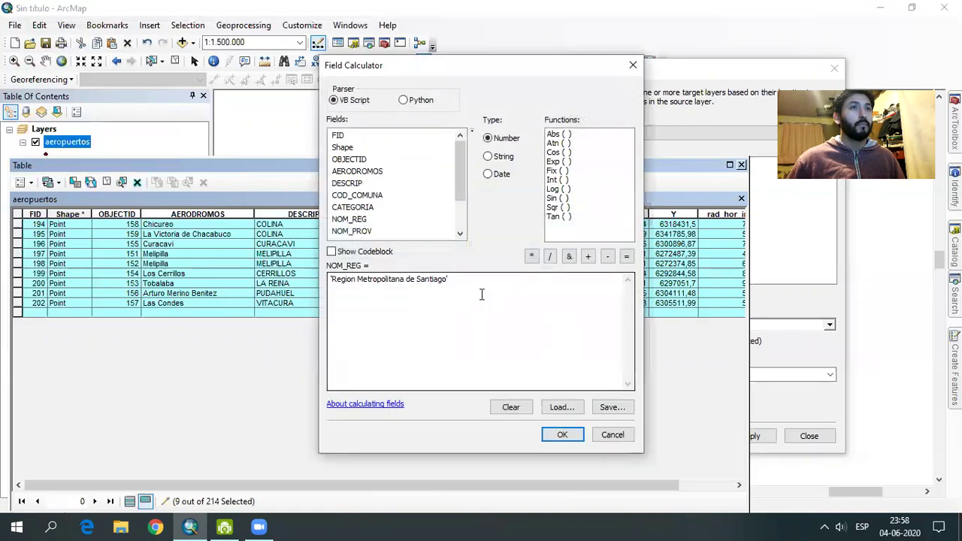
{"action": "left_click_drag", "start_coordinate": [448, 280], "coordinate": [333, 280]}
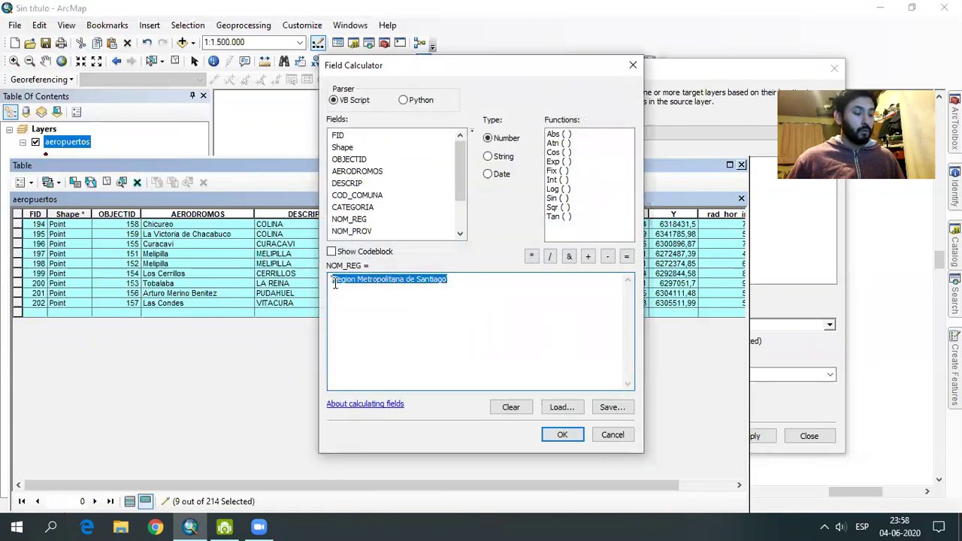
{"action": "type", "text": "adas"}
{"action": "left_click", "coordinate": [561, 436]}
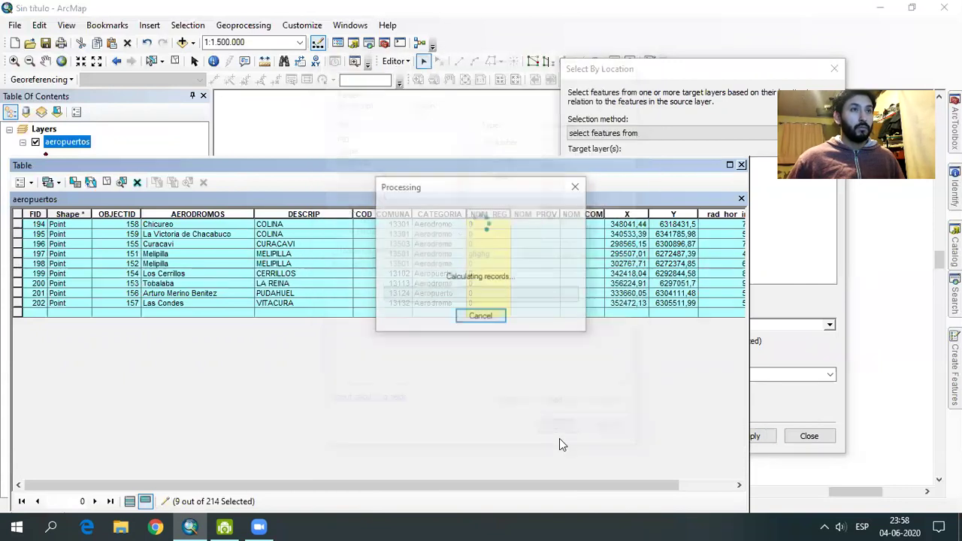
{"action": "left_click", "coordinate": [594, 313]}
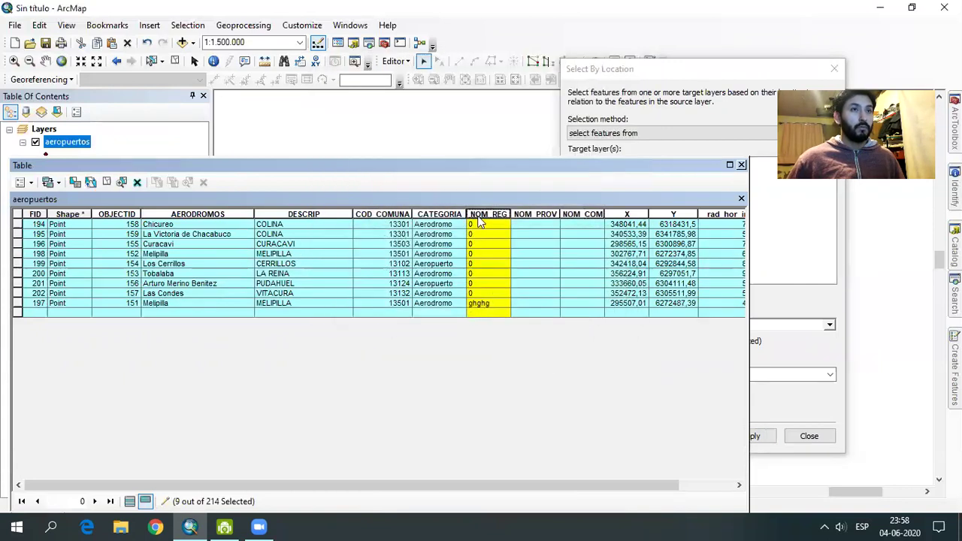
Recalculate NOM_REG with double-quoted test text 'asdsa', filling all nine airports.
{"action": "right_click", "coordinate": [479, 220]}
{"action": "left_click", "coordinate": [526, 306]}
{"action": "left_click_drag", "start_coordinate": [408, 294], "coordinate": [322, 281]}
{"action": "type", "text": "\"asdsa"}
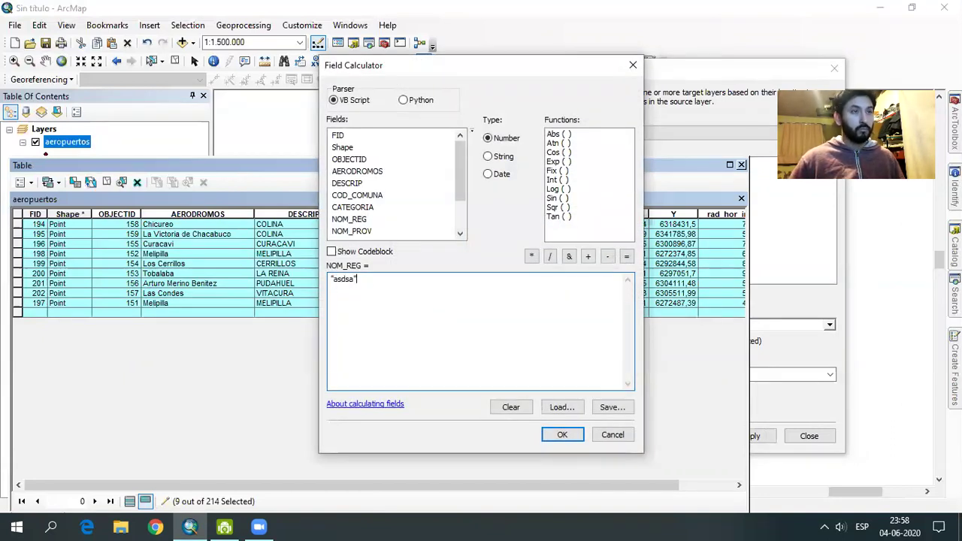
{"action": "left_click", "coordinate": [564, 434]}
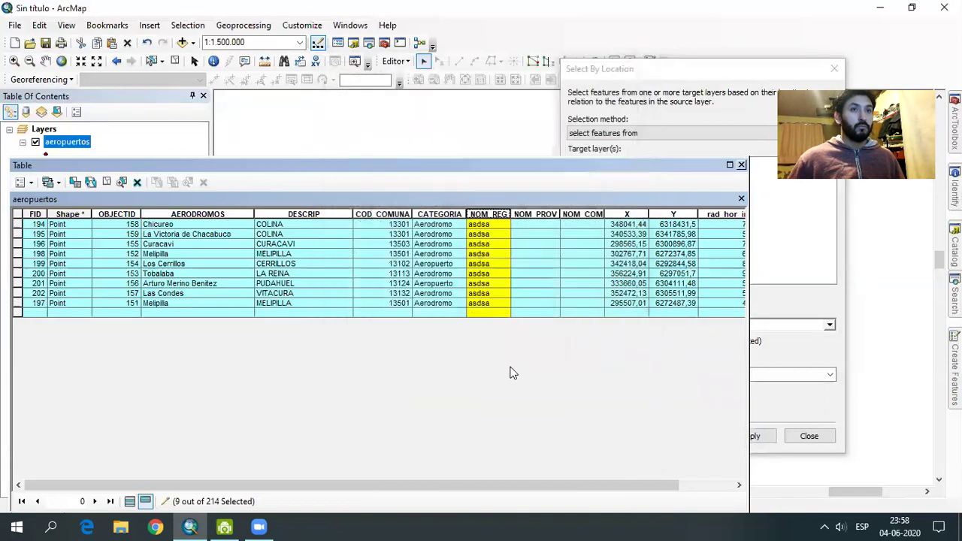
Calculate NOM_REG as "Región Metropolitana de Santiago" for the 9 selected airports and widen the column.
{"action": "right_click", "coordinate": [494, 221]}
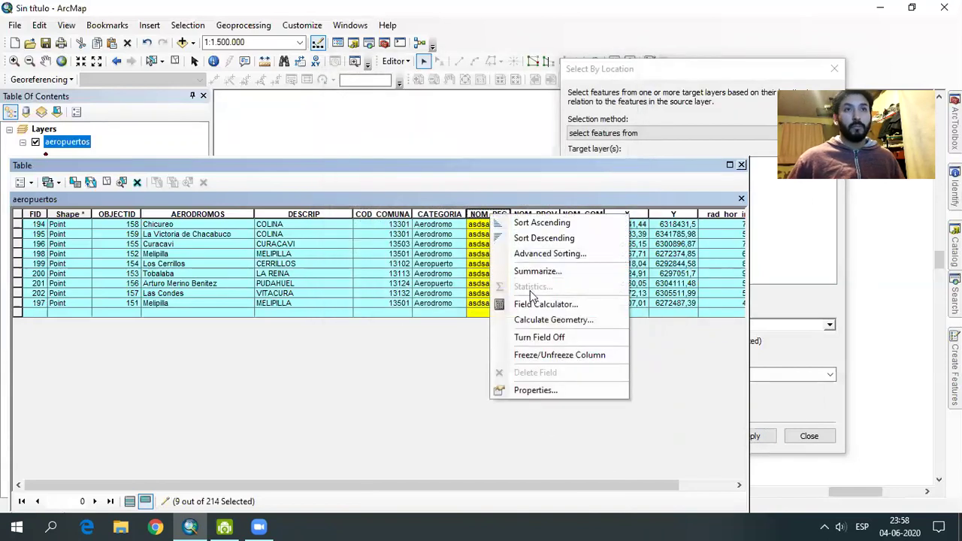
{"action": "left_click", "coordinate": [530, 303]}
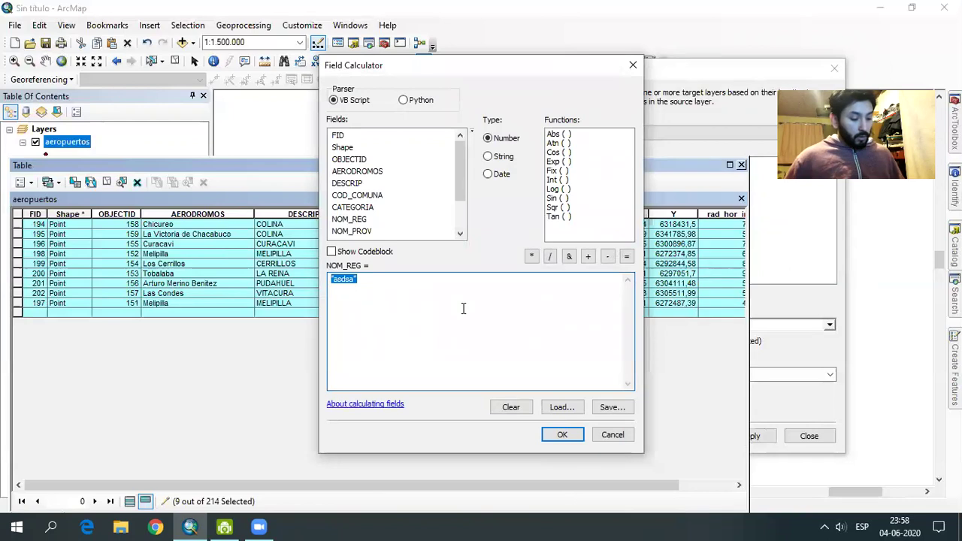
{"action": "type", "text": "\""}
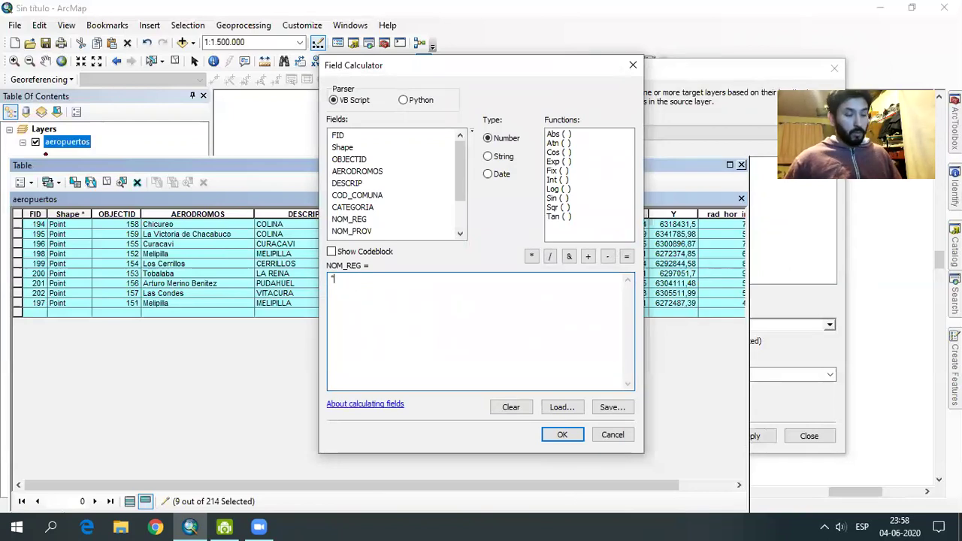
{"action": "key", "text": "ctrl+v"}
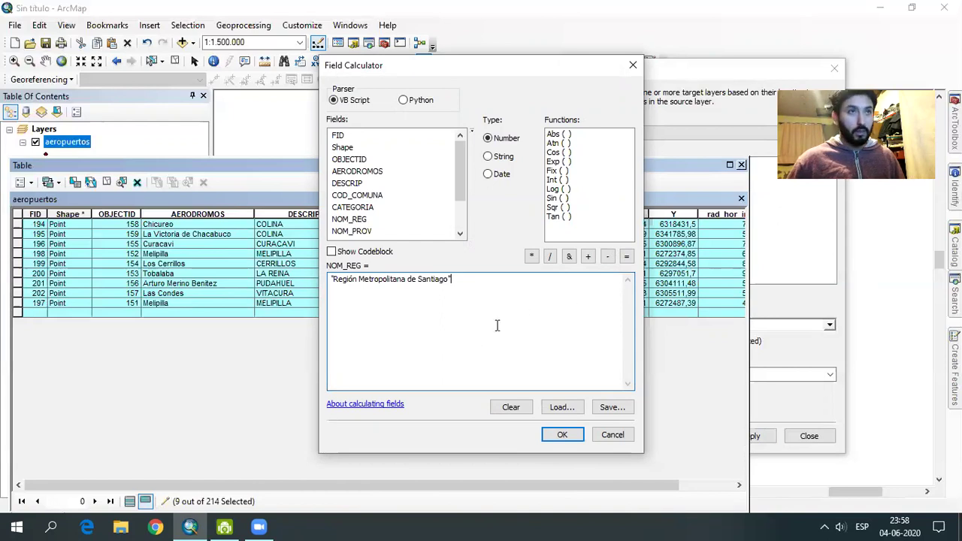
{"action": "key", "text": "ctrl+a"}
{"action": "left_click", "coordinate": [476, 281]}
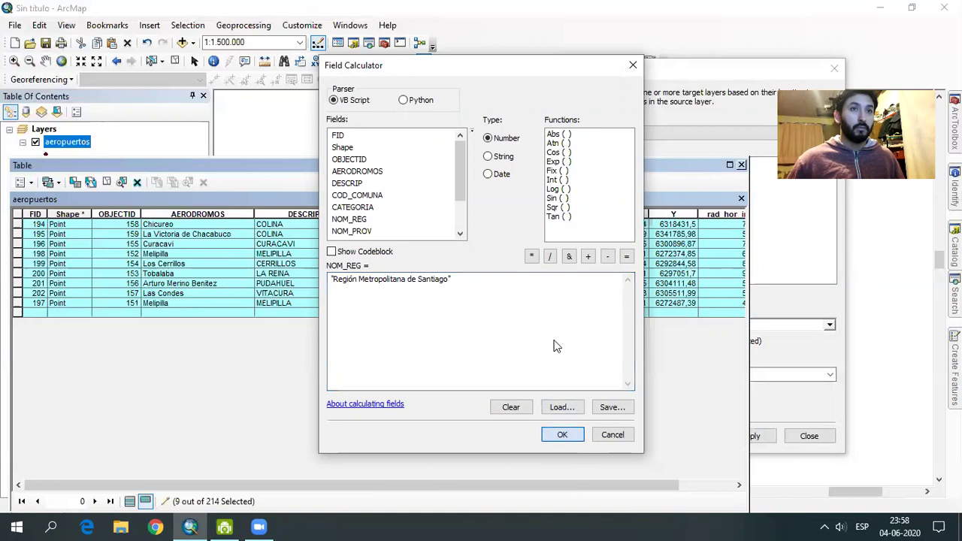
{"action": "mouse_move", "coordinate": [525, 72]}
{"action": "left_mouse_down"}
{"action": "mouse_move", "coordinate": [537, 71]}
{"action": "mouse_move", "coordinate": [320, 27]}
{"action": "left_mouse_up"}
{"action": "left_click", "coordinate": [368, 392]}
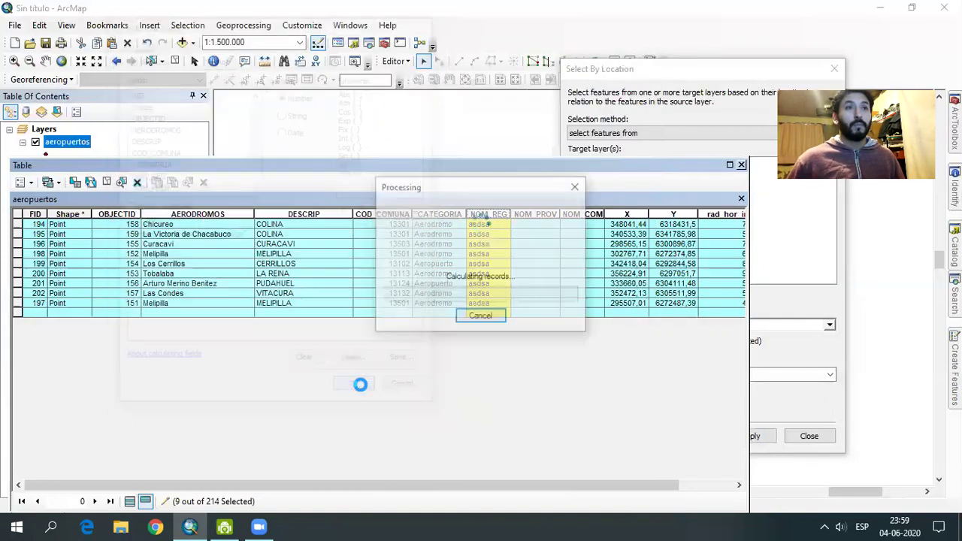
{"action": "left_click_drag", "start_coordinate": [511, 213], "coordinate": [603, 215]}
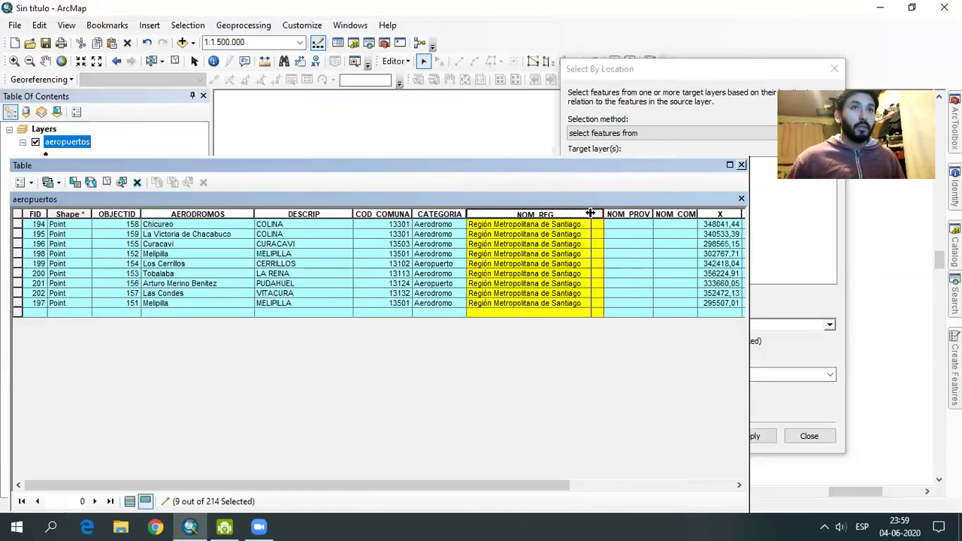
Narrow the NOM_REG column slightly and close the aeropuertos attribute table.
{"action": "left_click_drag", "start_coordinate": [605, 213], "coordinate": [591, 214]}
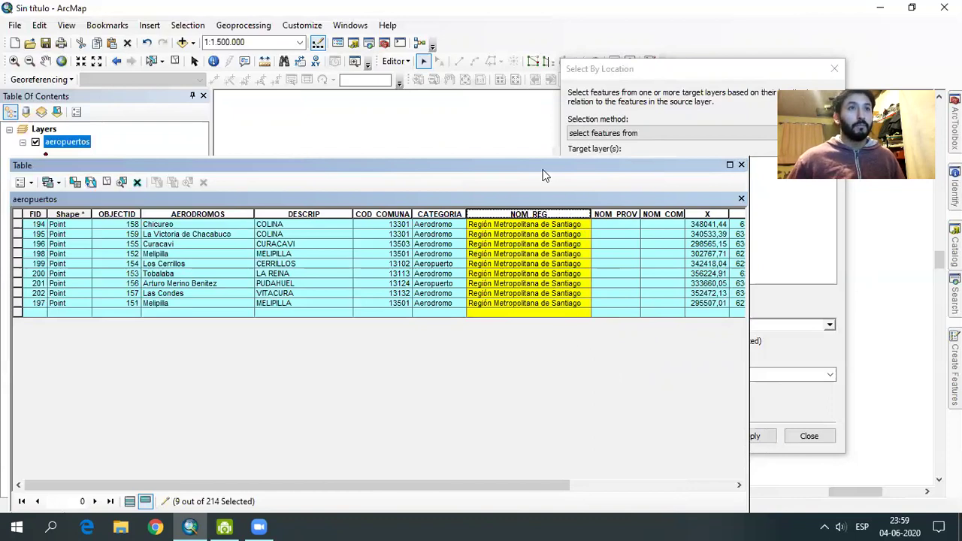
{"action": "left_click_drag", "start_coordinate": [543, 170], "coordinate": [561, 163]}
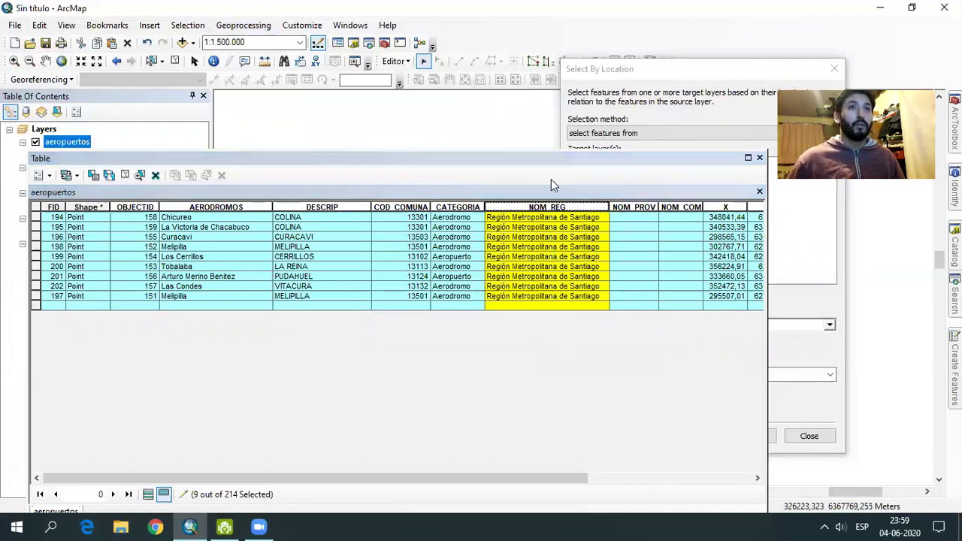
{"action": "left_click", "coordinate": [759, 158]}
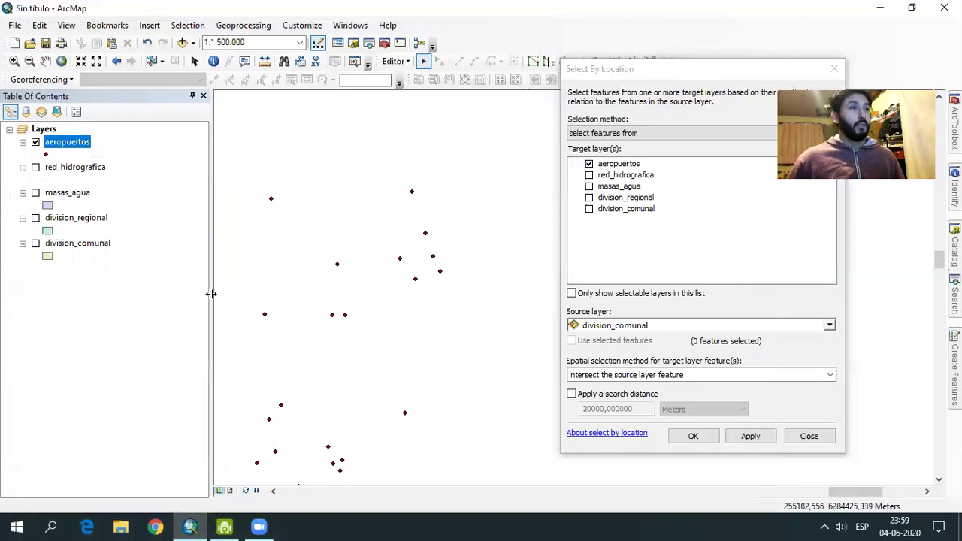
Turn on the division_regional layer and pan the map north across the airport regions.
{"action": "left_click", "coordinate": [35, 218]}
{"action": "left_click", "coordinate": [415, 158]}
{"action": "middle_click_drag", "start_coordinate": [443, 177], "coordinate": [447, 330]}
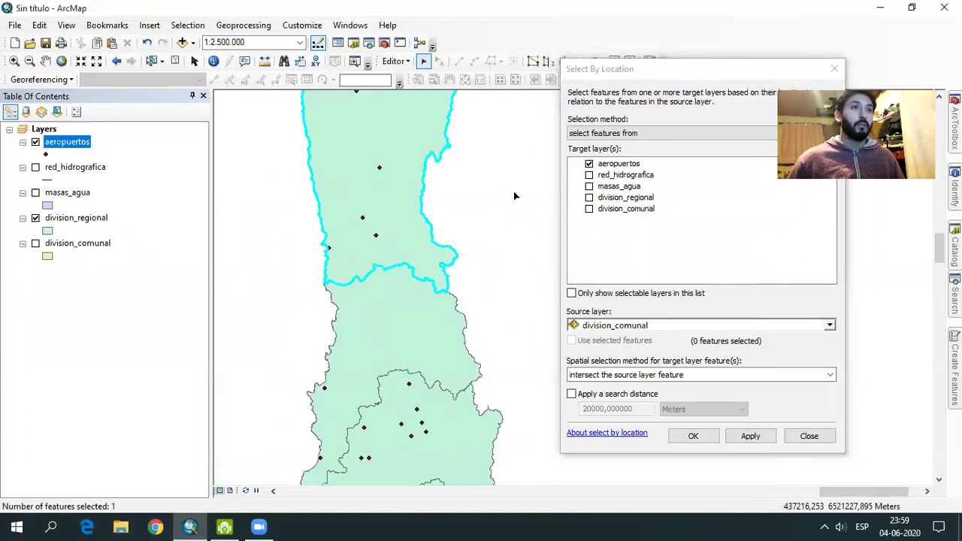
{"action": "middle_click_drag", "start_coordinate": [514, 191], "coordinate": [488, 349]}
{"action": "middle_click_drag", "start_coordinate": [451, 188], "coordinate": [461, 348]}
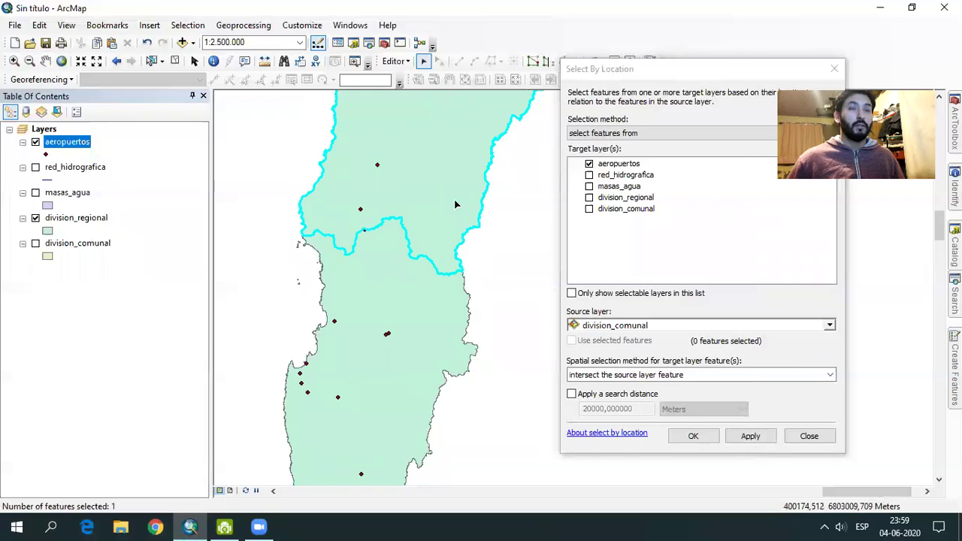
{"action": "middle_click_drag", "start_coordinate": [481, 98], "coordinate": [457, 269]}
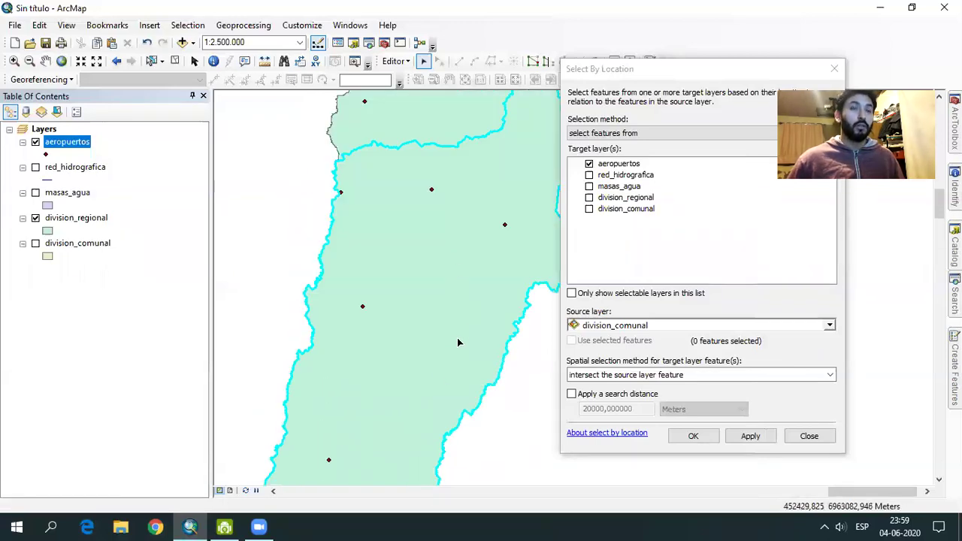
{"action": "scroll", "coordinate": [458, 343], "scroll_direction": "up", "scroll_amount": 2}
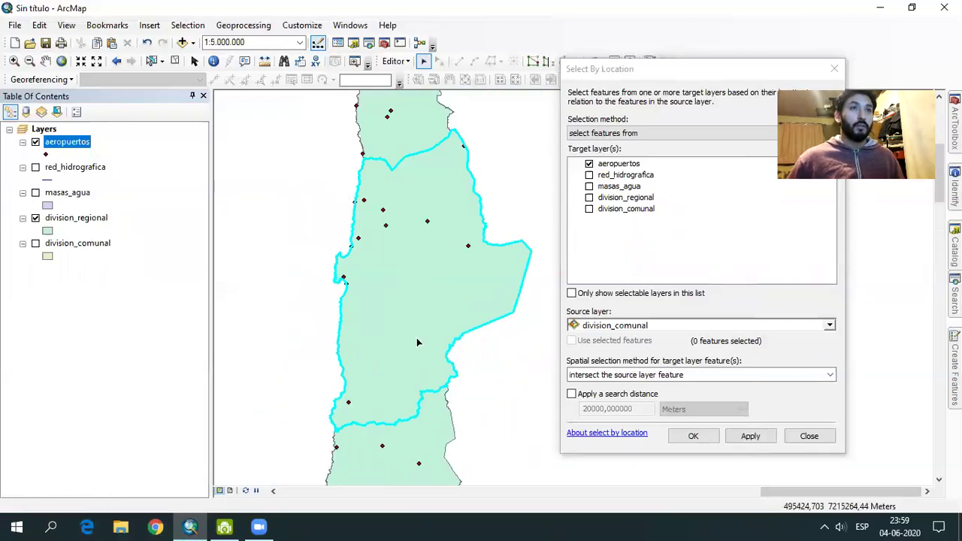
{"action": "middle_click_drag", "start_coordinate": [418, 399], "coordinate": [413, 292]}
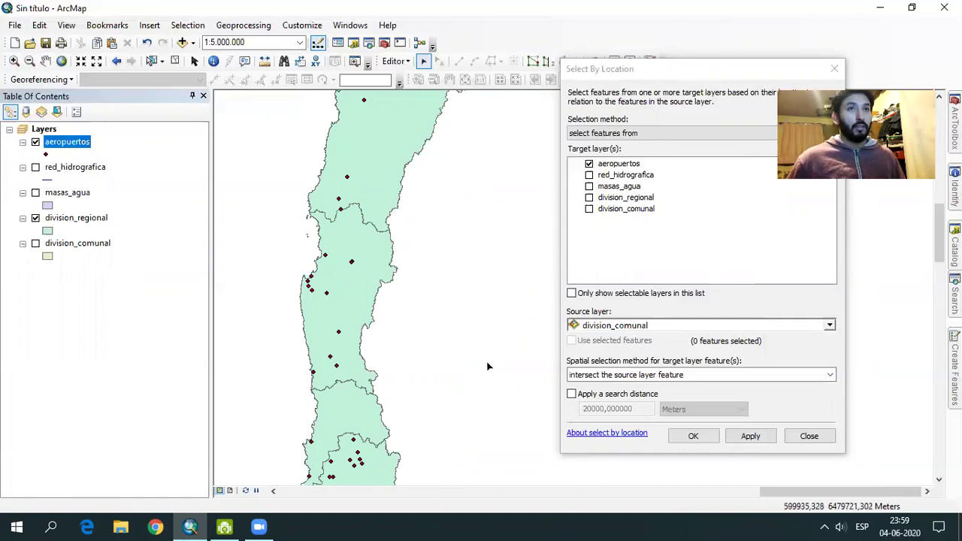
Move the Select By Location dialog aside to uncover the map.
{"action": "left_click", "coordinate": [622, 72]}
{"action": "left_click_drag", "start_coordinate": [623, 69], "coordinate": [520, 81]}
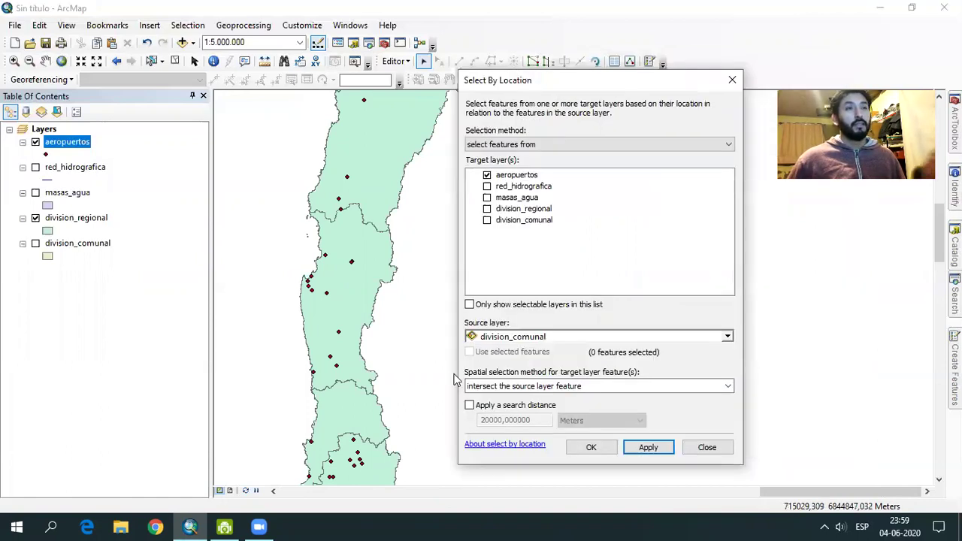
{"action": "scroll", "coordinate": [360, 318], "scroll_direction": "down", "scroll_amount": 1}
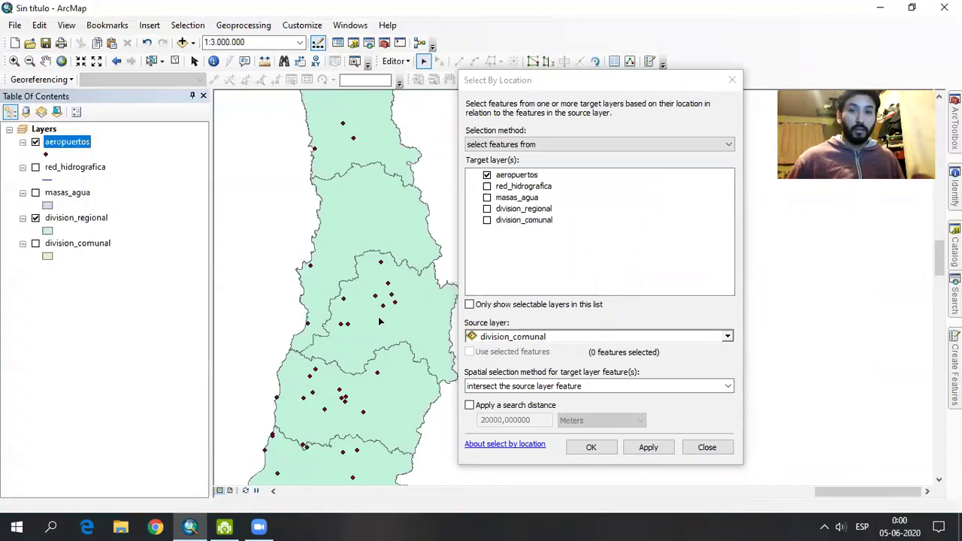
{"action": "left_click_drag", "start_coordinate": [550, 85], "coordinate": [539, 88]}
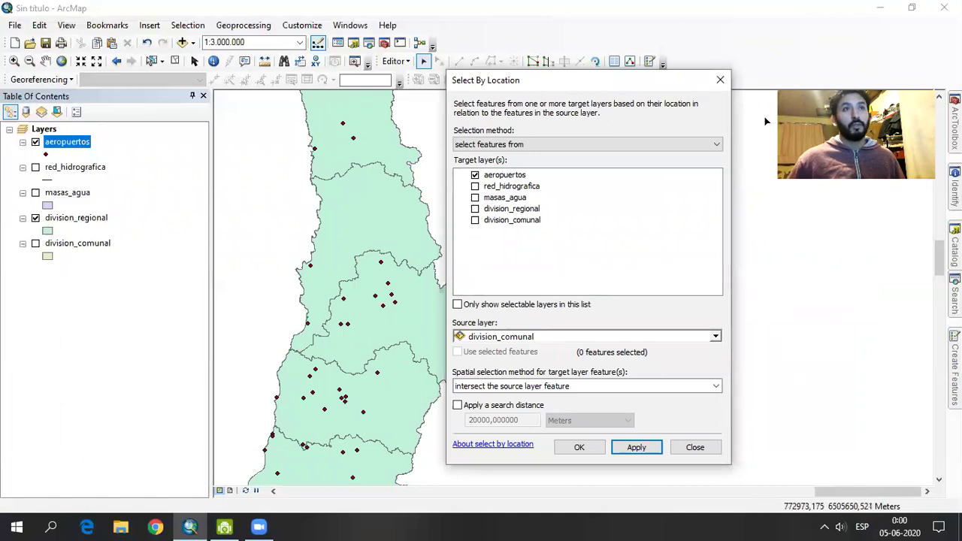
Close Select By Location and select the wide northern region polygon with the eastern bulge.
{"action": "left_click", "coordinate": [720, 80]}
{"action": "left_click", "coordinate": [425, 316]}
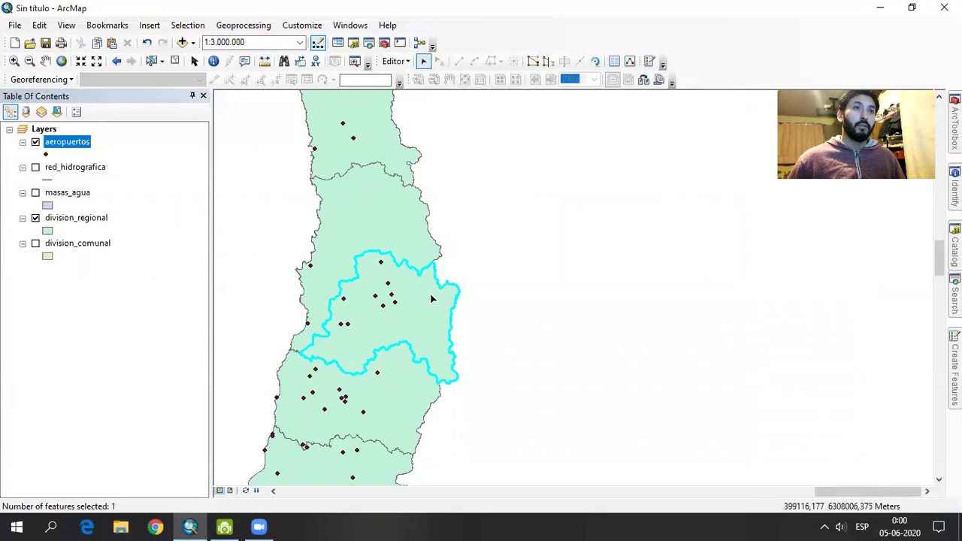
{"action": "key", "text": "Up"}
{"action": "key", "text": "Left"}
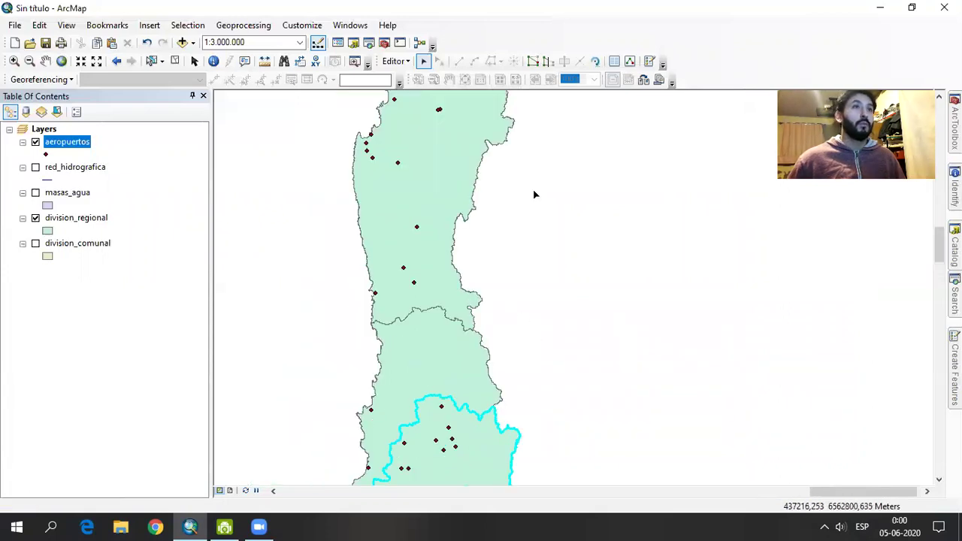
{"action": "left_click", "coordinate": [188, 25]}
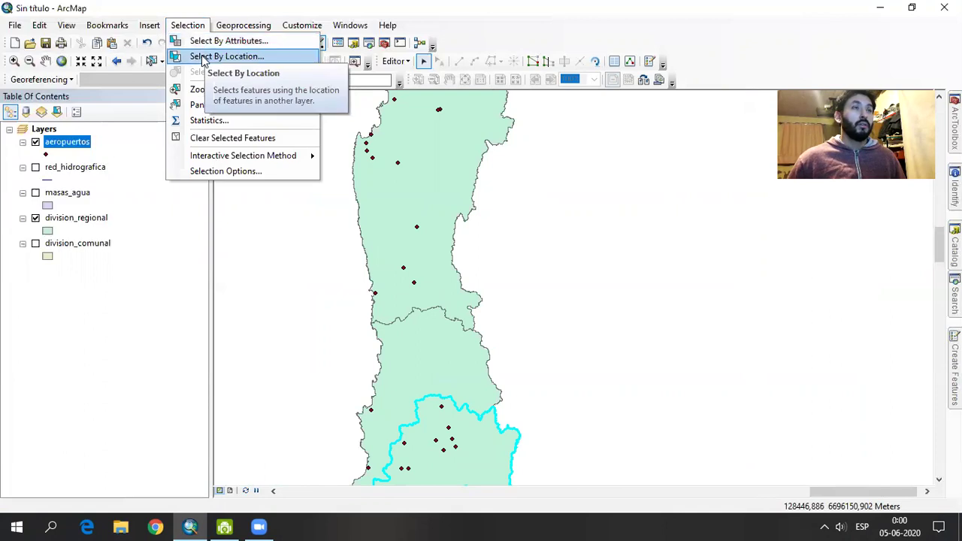
{"action": "left_click", "coordinate": [569, 209]}
{"action": "scroll", "coordinate": [559, 294], "scroll_direction": "up", "scroll_amount": 2}
{"action": "key", "text": "Up"}
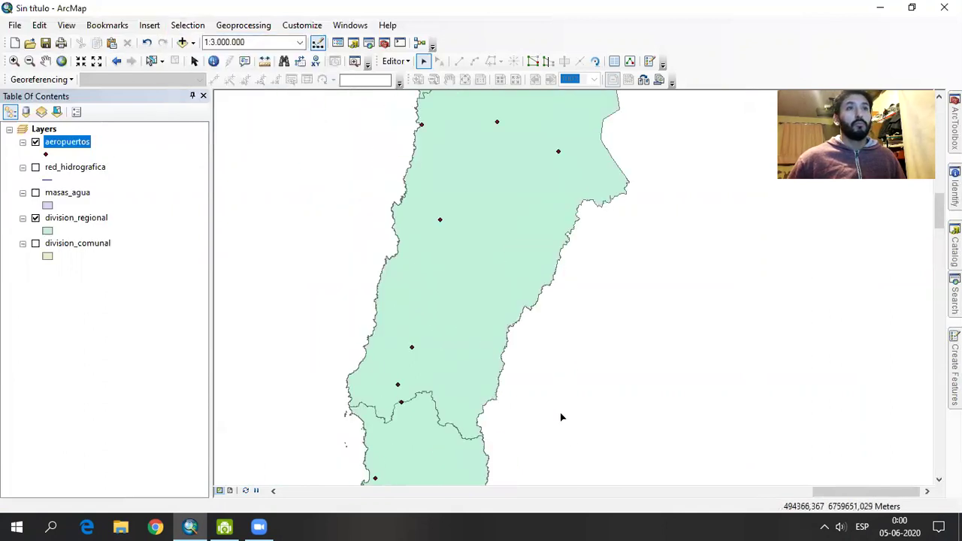
{"action": "scroll", "coordinate": [556, 284], "scroll_direction": "down", "scroll_amount": 2}
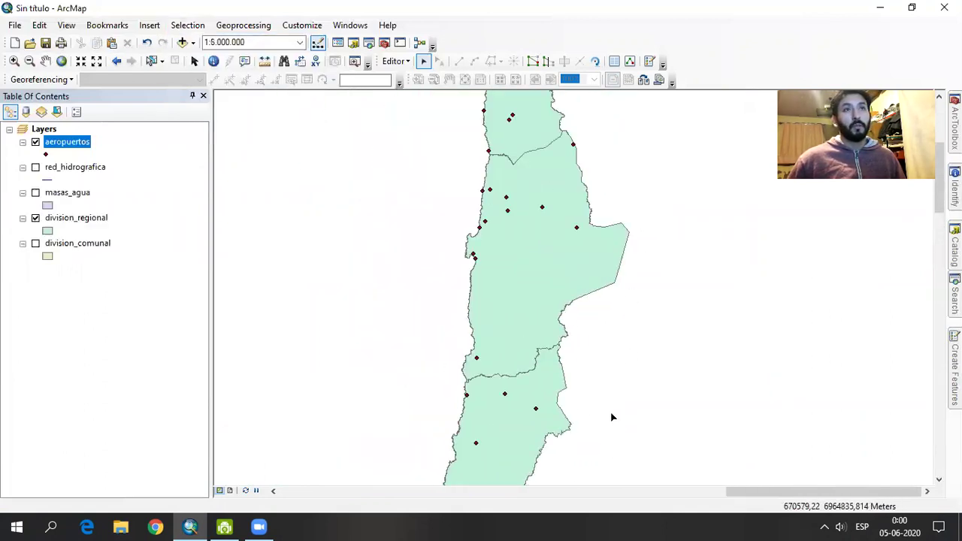
{"action": "left_click", "coordinate": [554, 279]}
{"action": "middle_click_drag", "start_coordinate": [679, 359], "coordinate": [656, 333]}
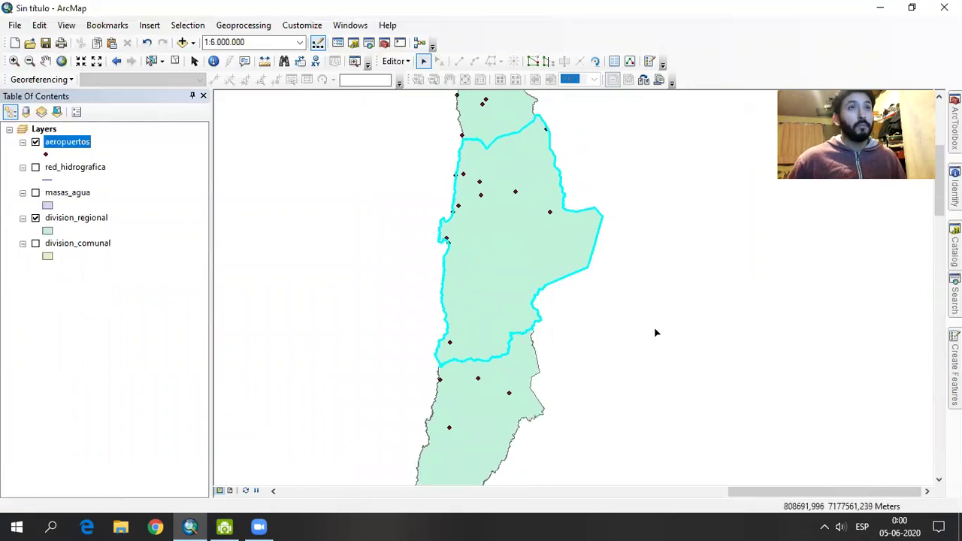
Select aeropuertos inside the selected division_regional feature via Select By Location, then open their attribute table.
{"action": "left_click", "coordinate": [185, 26]}
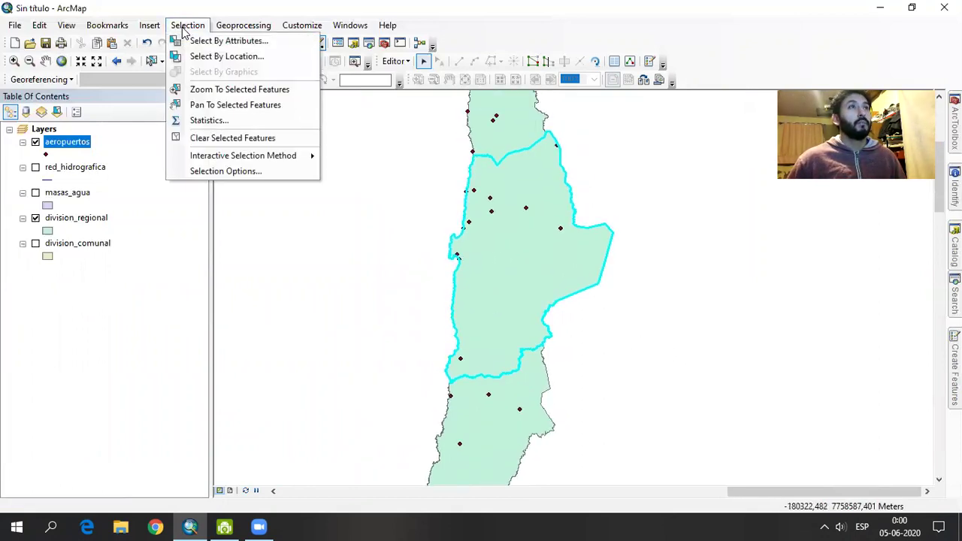
{"action": "left_click", "coordinate": [194, 57]}
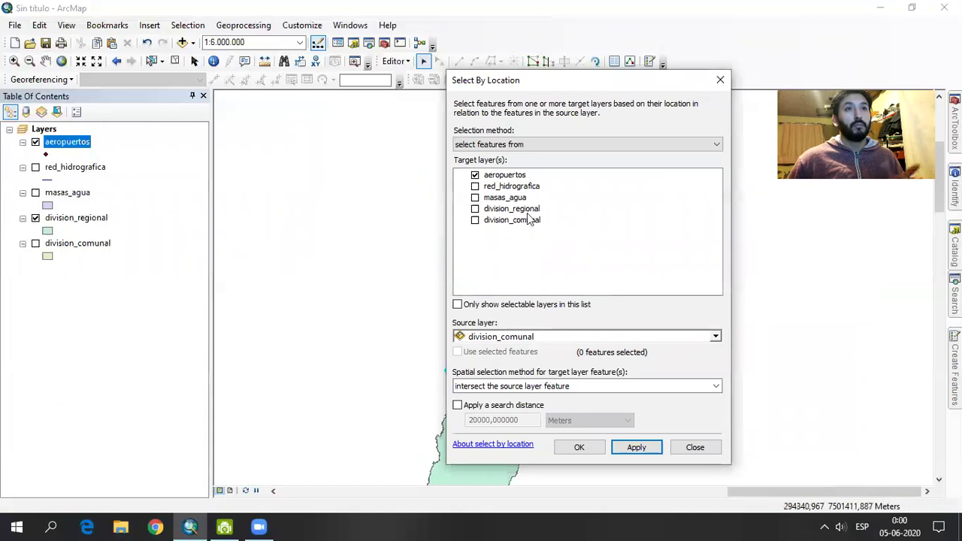
{"action": "left_click", "coordinate": [617, 337]}
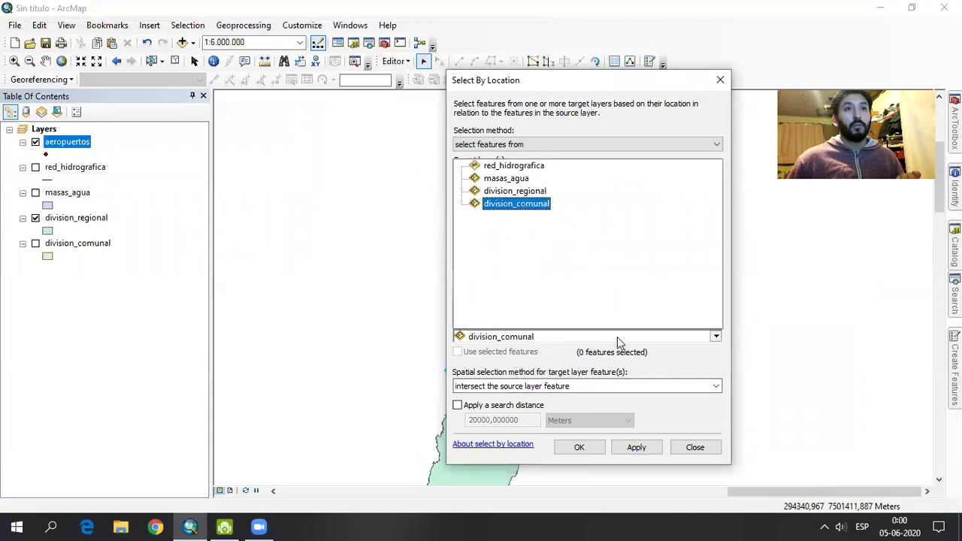
{"action": "left_click", "coordinate": [538, 192]}
{"action": "left_click", "coordinate": [497, 353]}
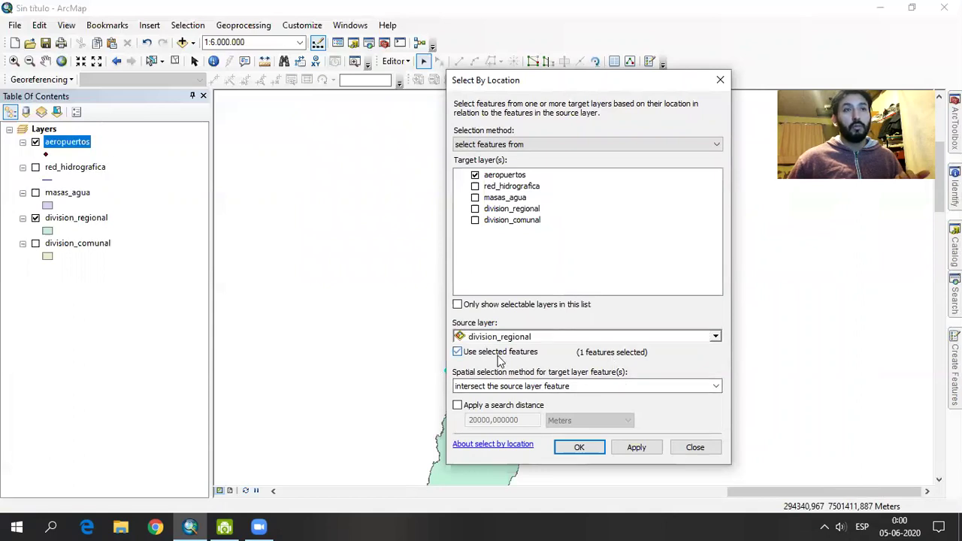
{"action": "left_click", "coordinate": [579, 448]}
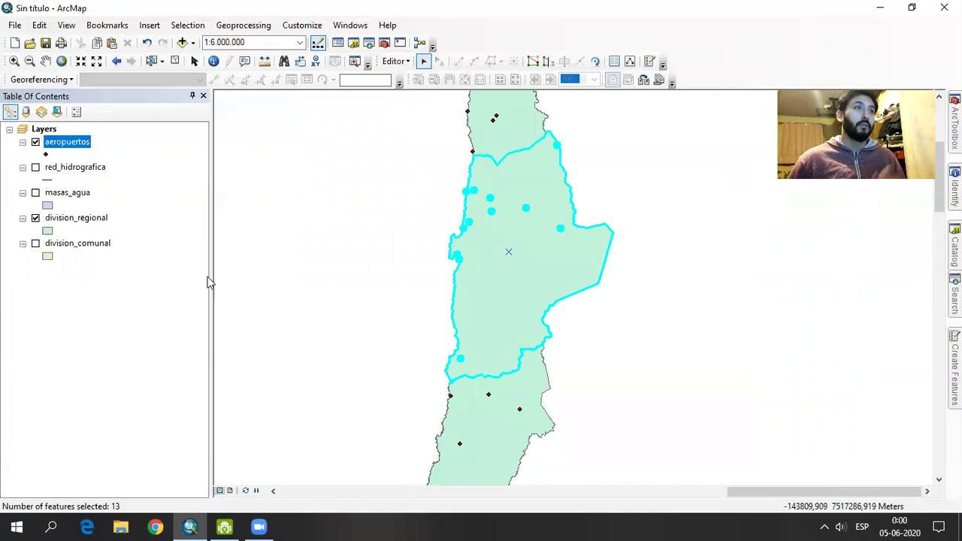
{"action": "right_click", "coordinate": [73, 145]}
{"action": "left_click", "coordinate": [111, 186]}
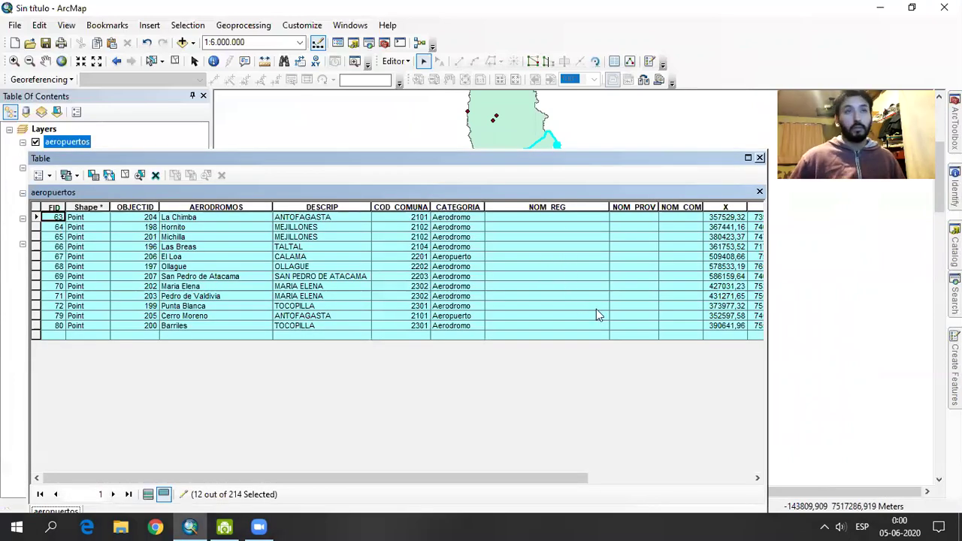
Close the attribute table, clear selections, and select only the central region polygon.
{"action": "left_click", "coordinate": [759, 192]}
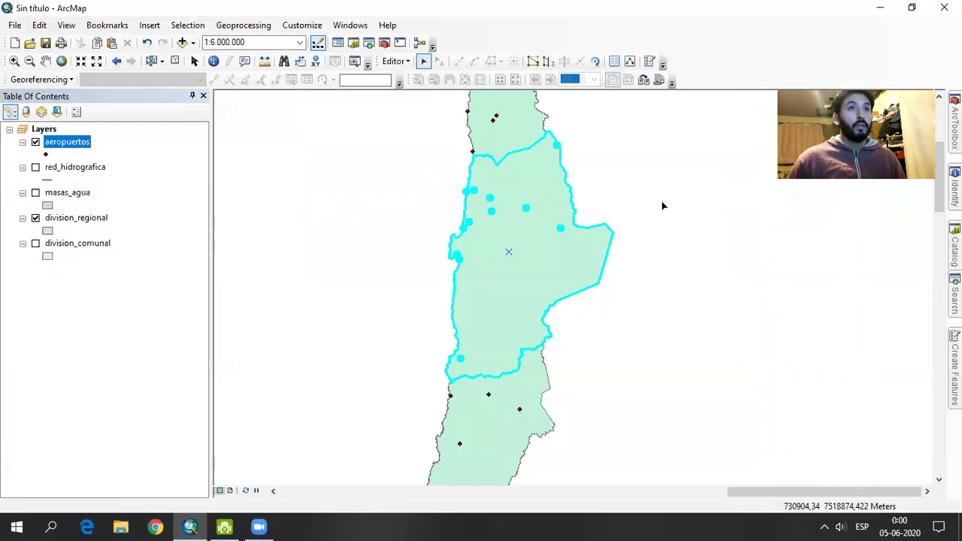
{"action": "left_click", "coordinate": [296, 217]}
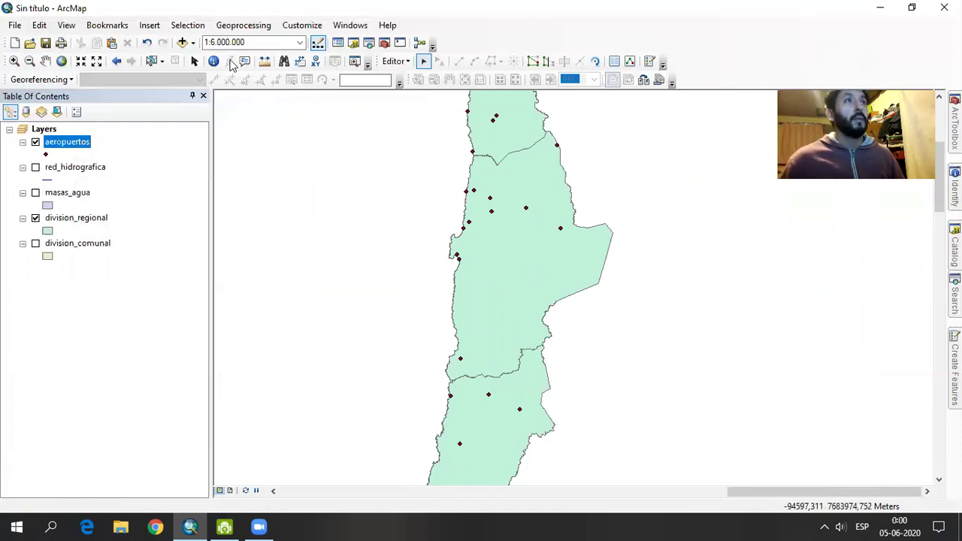
{"action": "left_click", "coordinate": [187, 25]}
{"action": "mouse_move", "coordinate": [226, 56]}
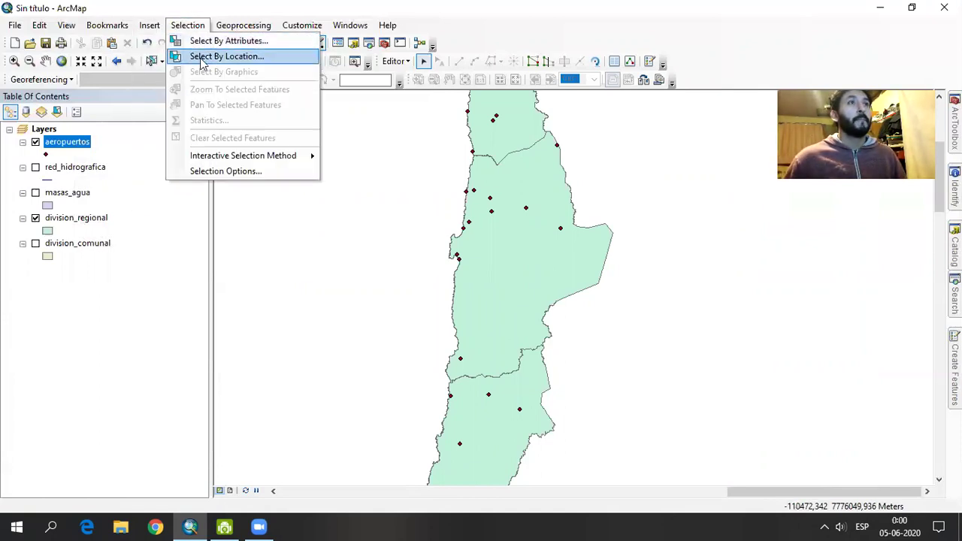
{"action": "left_click", "coordinate": [201, 57]}
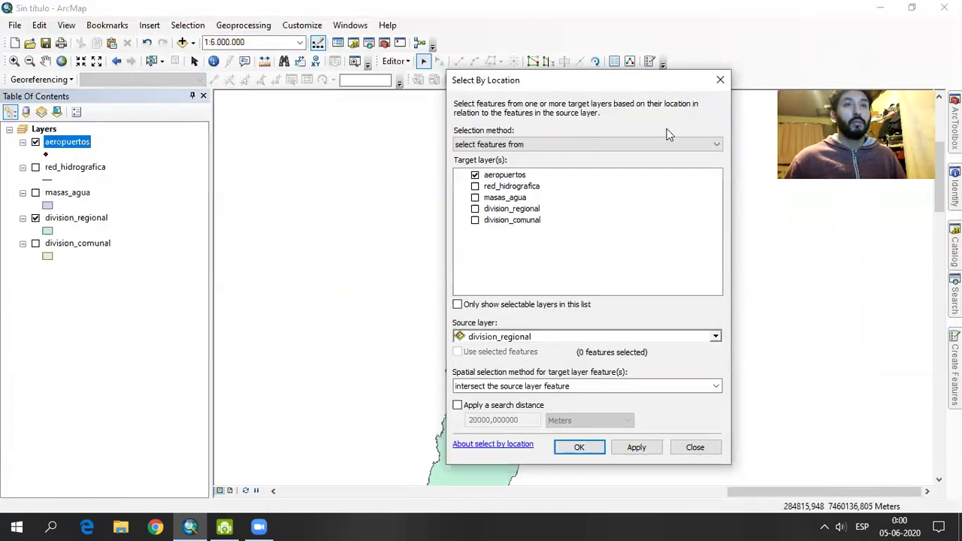
{"action": "left_click", "coordinate": [720, 82]}
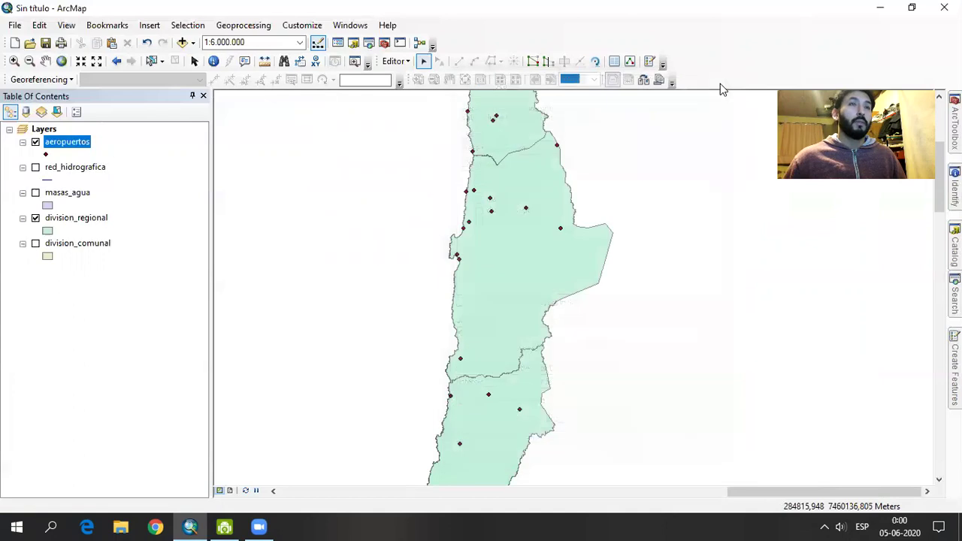
{"action": "left_click", "coordinate": [533, 260]}
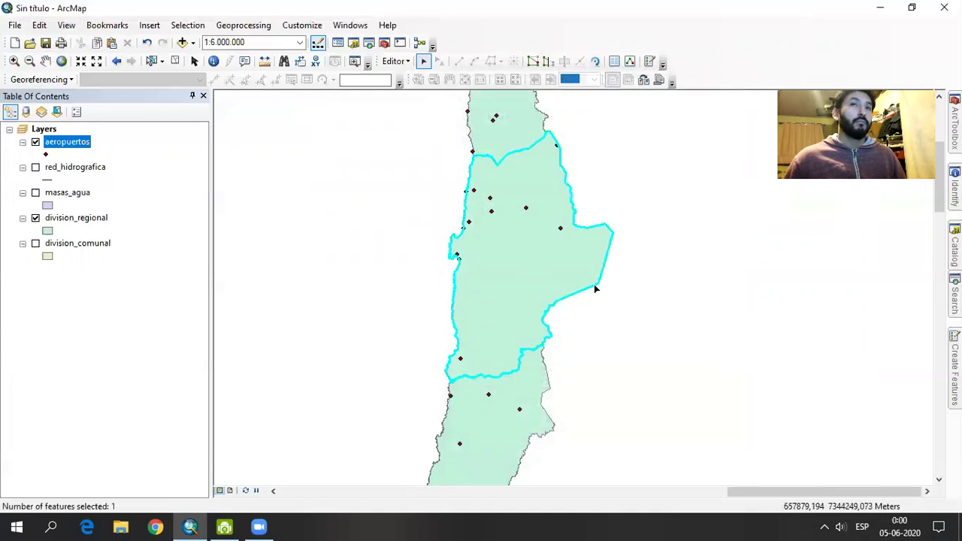
{"action": "left_click", "coordinate": [612, 311]}
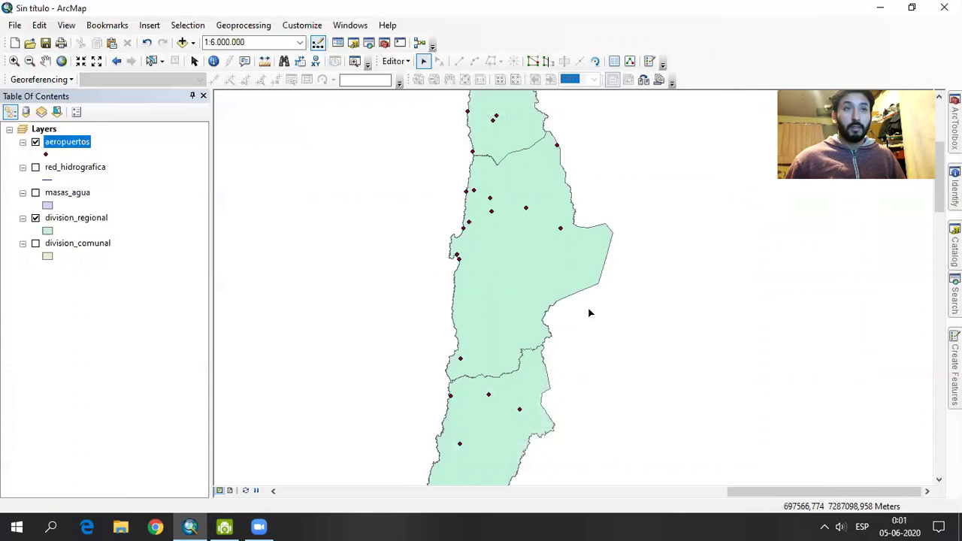
{"action": "left_click", "coordinate": [538, 292]}
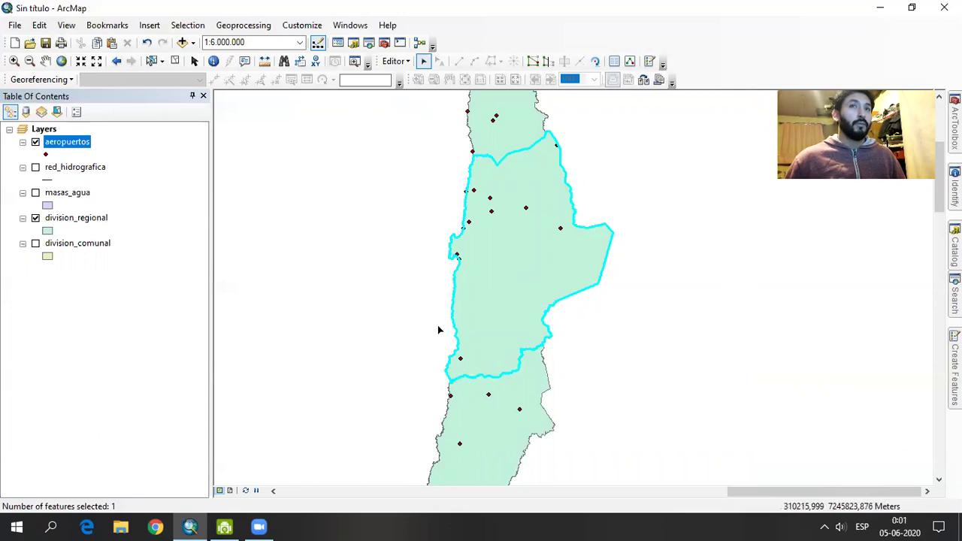
{"action": "left_click", "coordinate": [200, 27]}
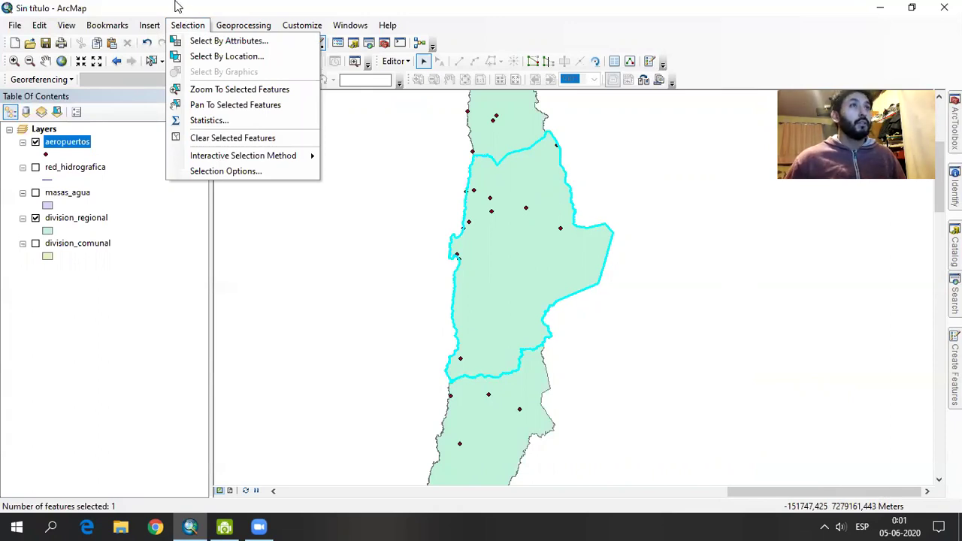
Select aeropuertos with their centroid in the selected division_regional feature, giving 13 airports.
{"action": "left_click", "coordinate": [218, 56]}
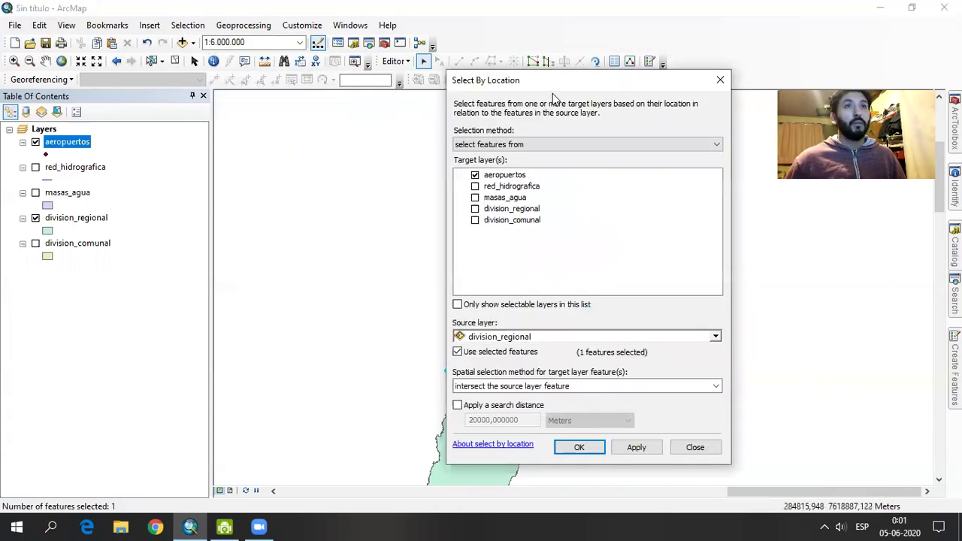
{"action": "left_click_drag", "start_coordinate": [553, 80], "coordinate": [229, 67]}
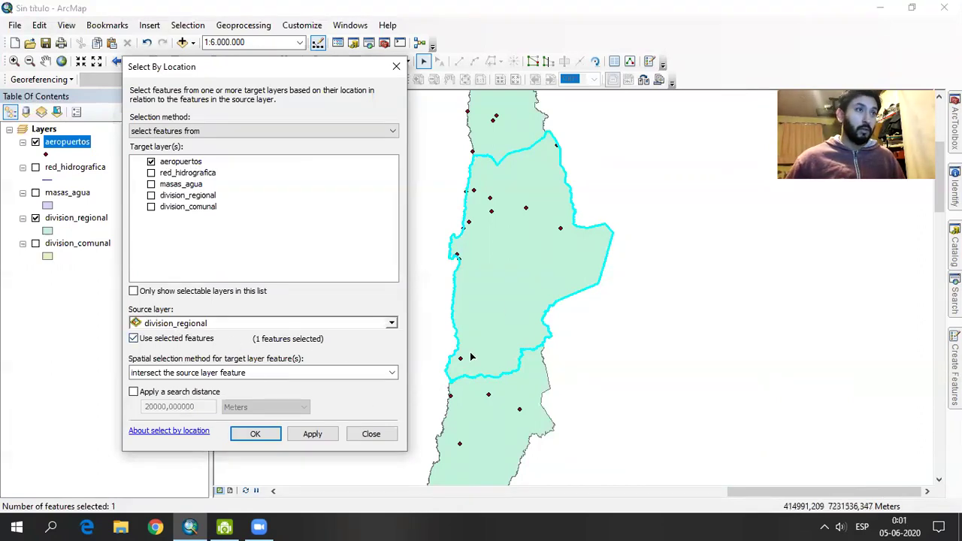
{"action": "left_click", "coordinate": [386, 376]}
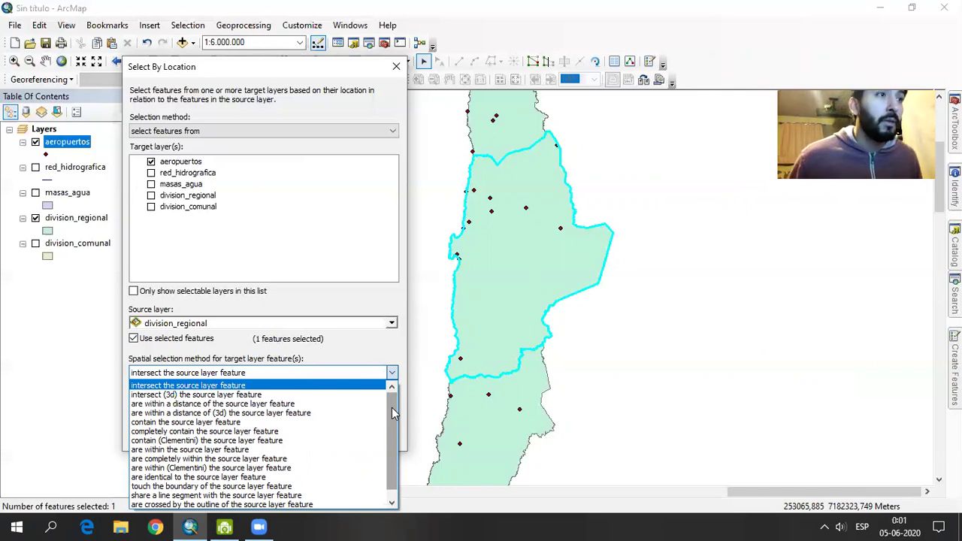
{"action": "left_click_drag", "start_coordinate": [391, 408], "coordinate": [396, 428]}
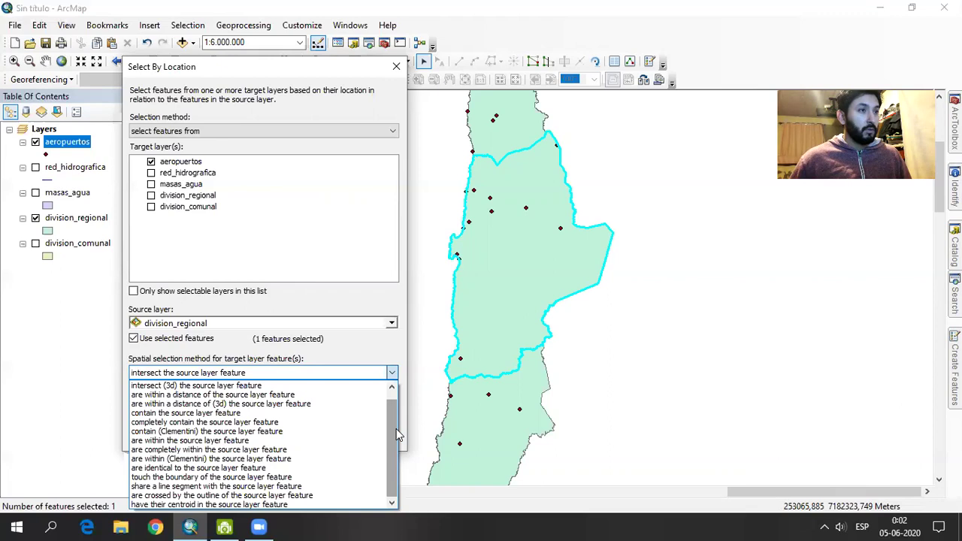
{"action": "left_click", "coordinate": [183, 505]}
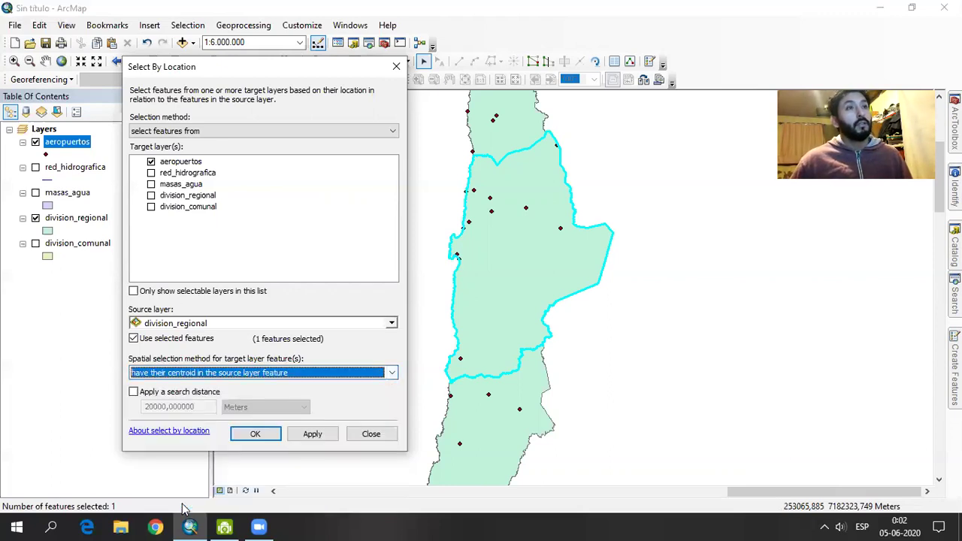
{"action": "left_click", "coordinate": [312, 435]}
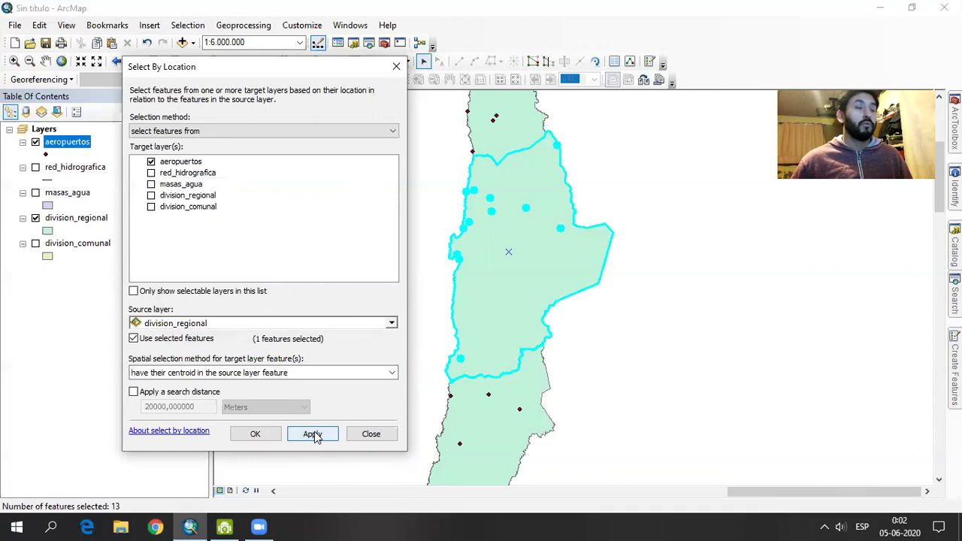
Rerun the airport selection using 'are within the source layer feature', keeping 13 selected, and close.
{"action": "left_click", "coordinate": [392, 325]}
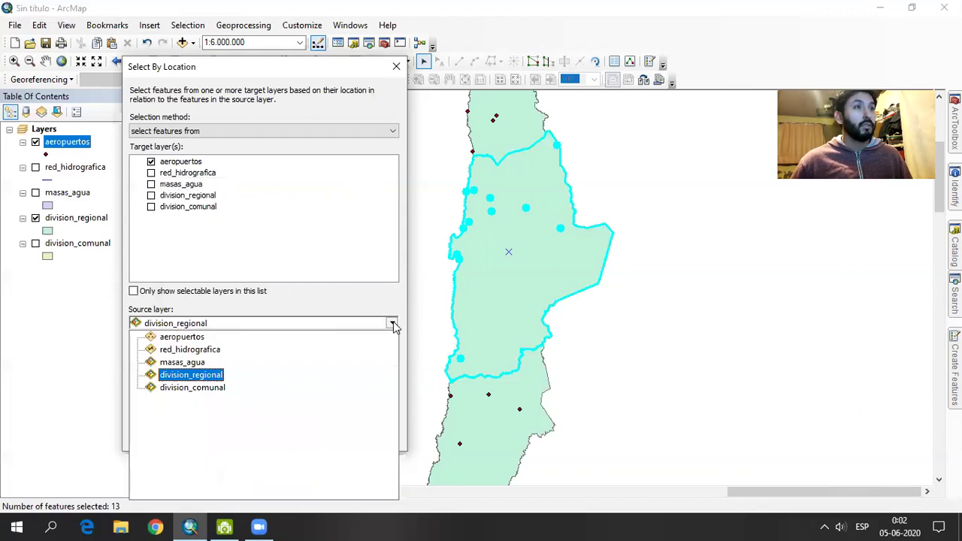
{"action": "left_click", "coordinate": [390, 324]}
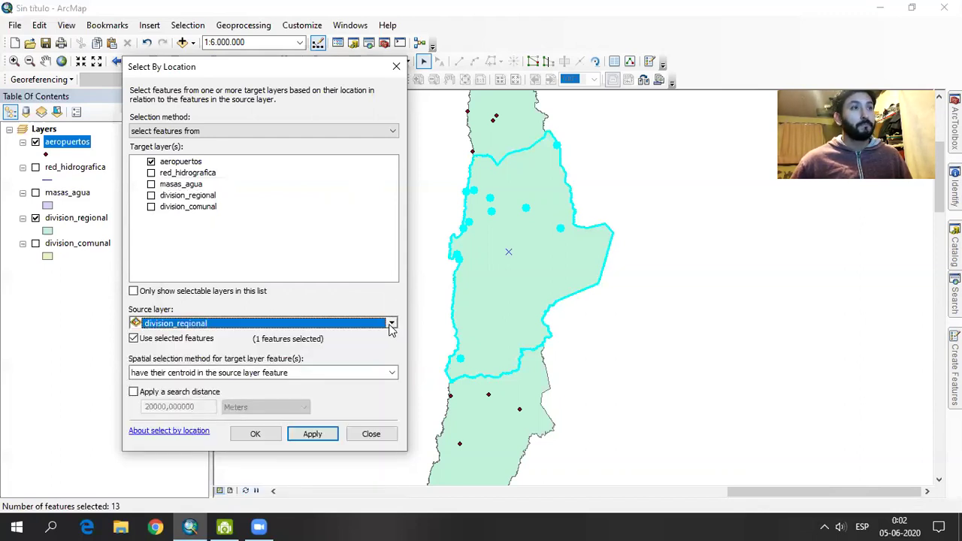
{"action": "left_click", "coordinate": [391, 373]}
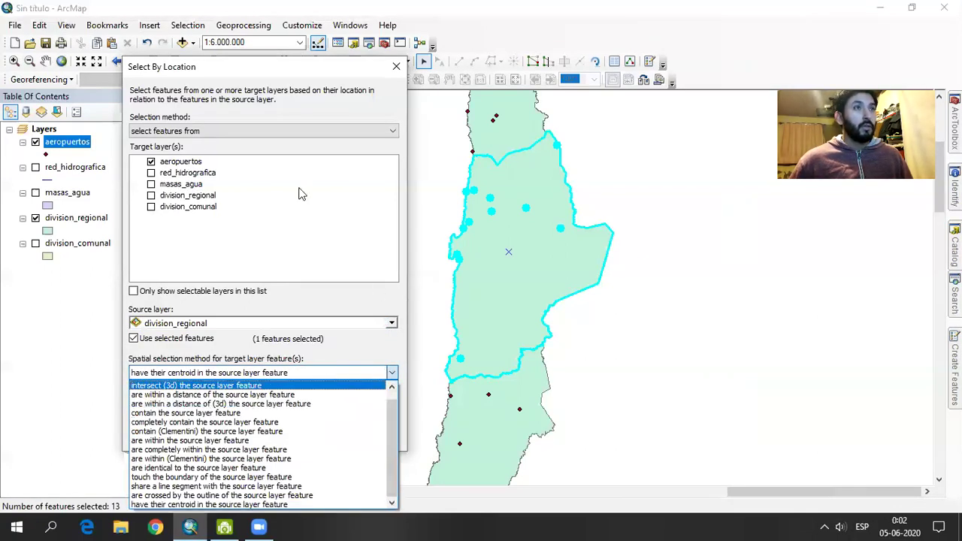
{"action": "left_click", "coordinate": [278, 70]}
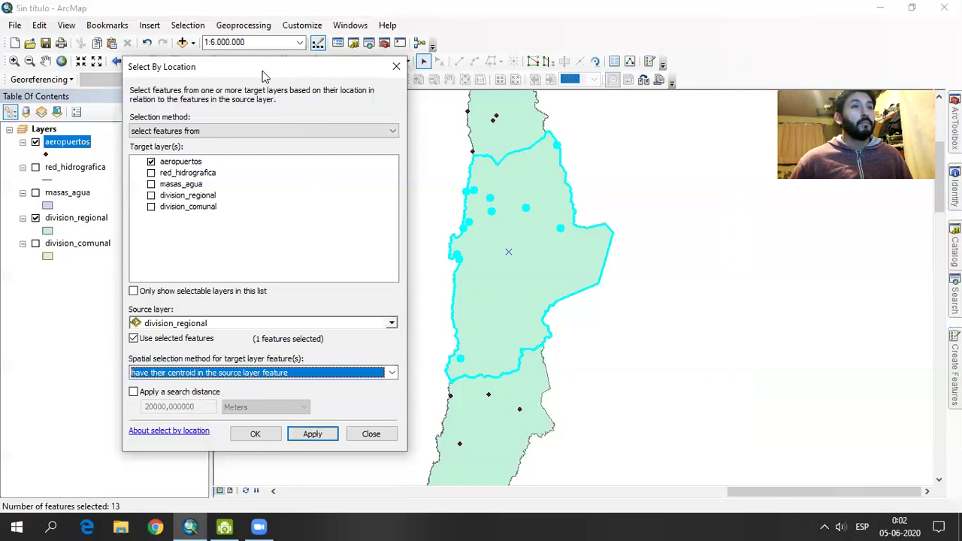
{"action": "left_click_drag", "start_coordinate": [263, 73], "coordinate": [325, 58]}
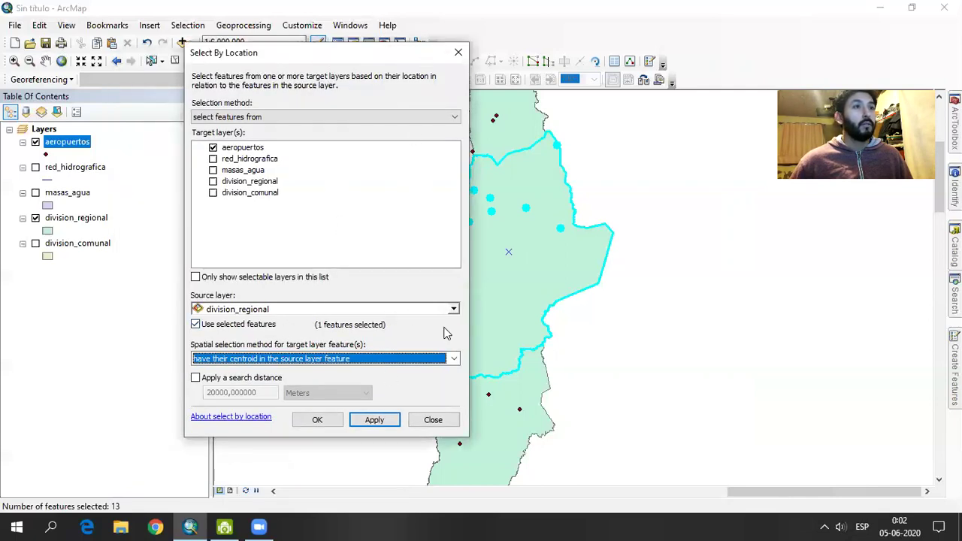
{"action": "left_click", "coordinate": [454, 359]}
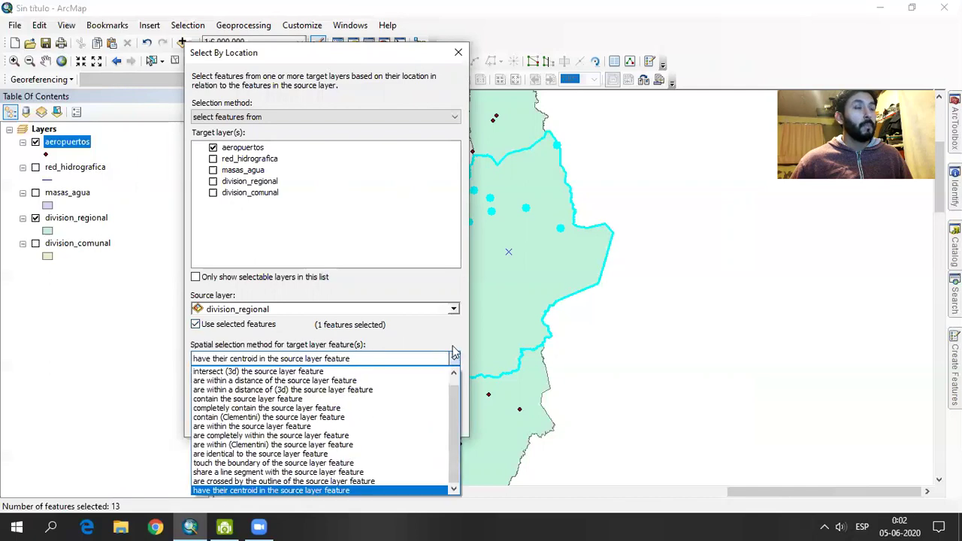
{"action": "left_click", "coordinate": [309, 418]}
{"action": "left_click", "coordinate": [355, 361]}
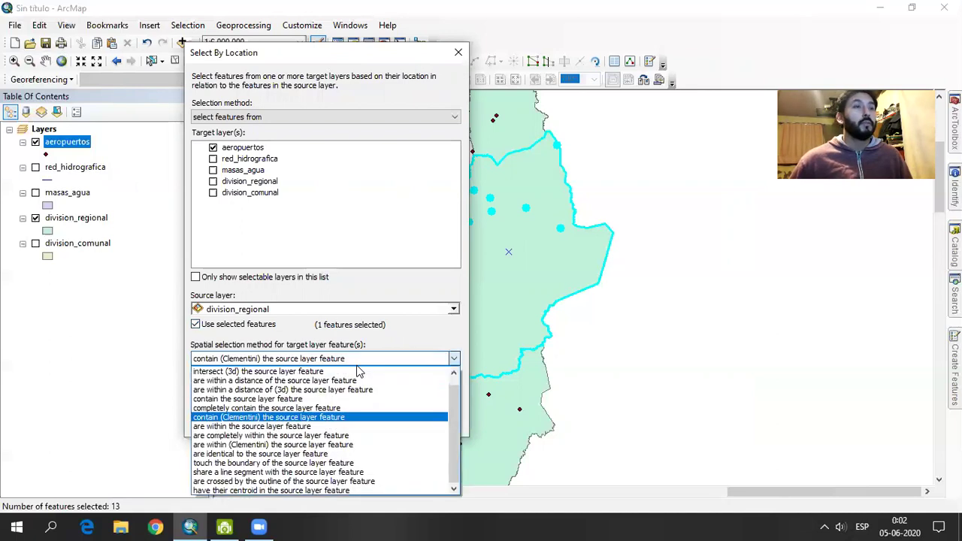
{"action": "left_click", "coordinate": [268, 427]}
{"action": "left_click", "coordinate": [375, 421]}
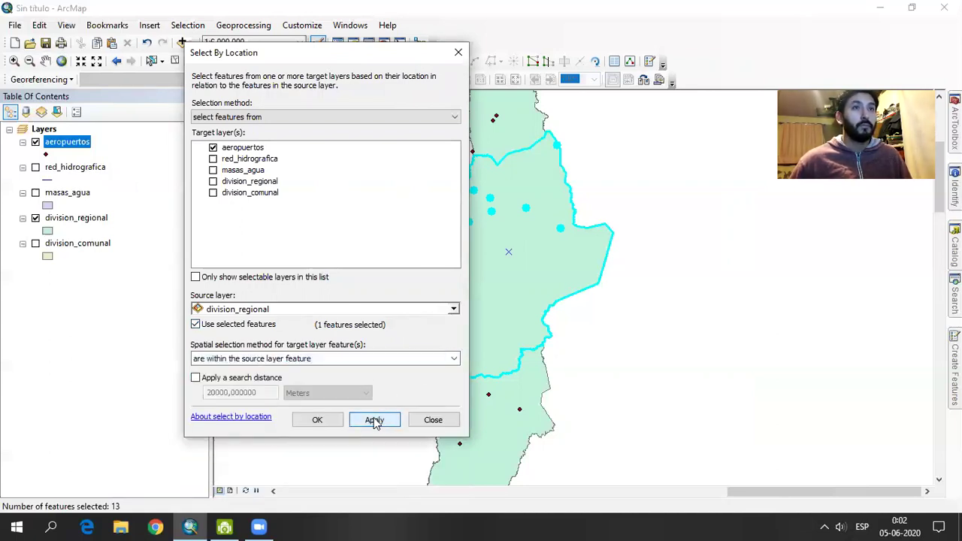
{"action": "left_click", "coordinate": [319, 420]}
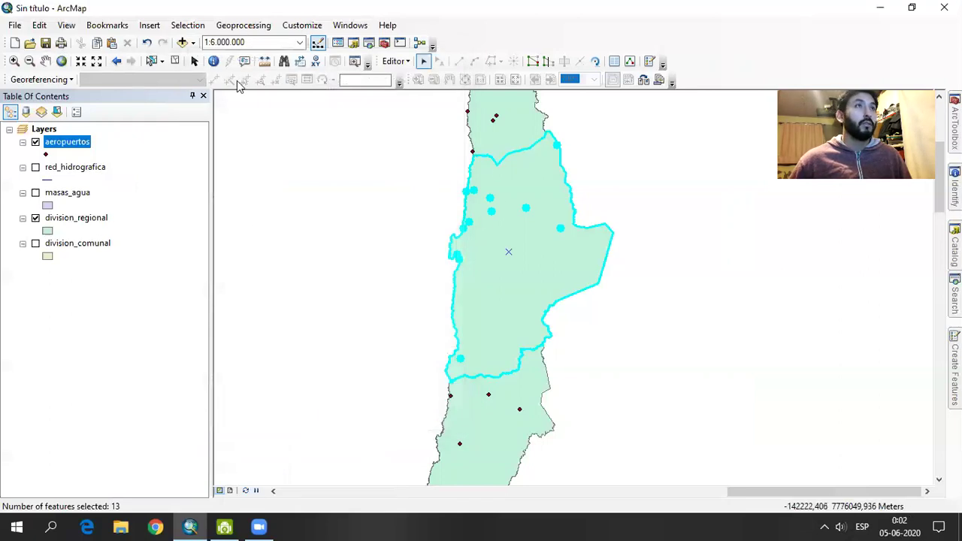
Reopen Select By Location and apply the 'are completely within' relationship to the airports.
{"action": "left_click", "coordinate": [187, 24]}
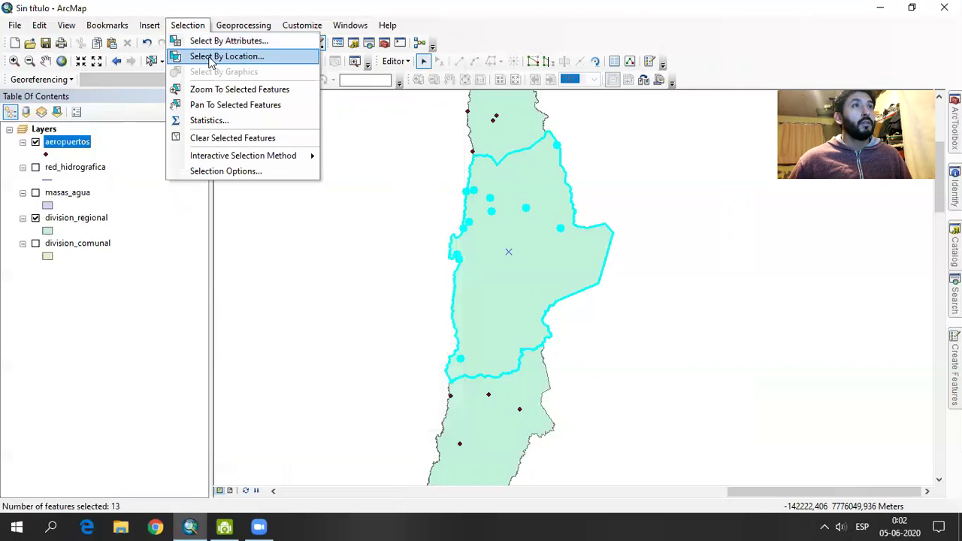
{"action": "left_click", "coordinate": [226, 56]}
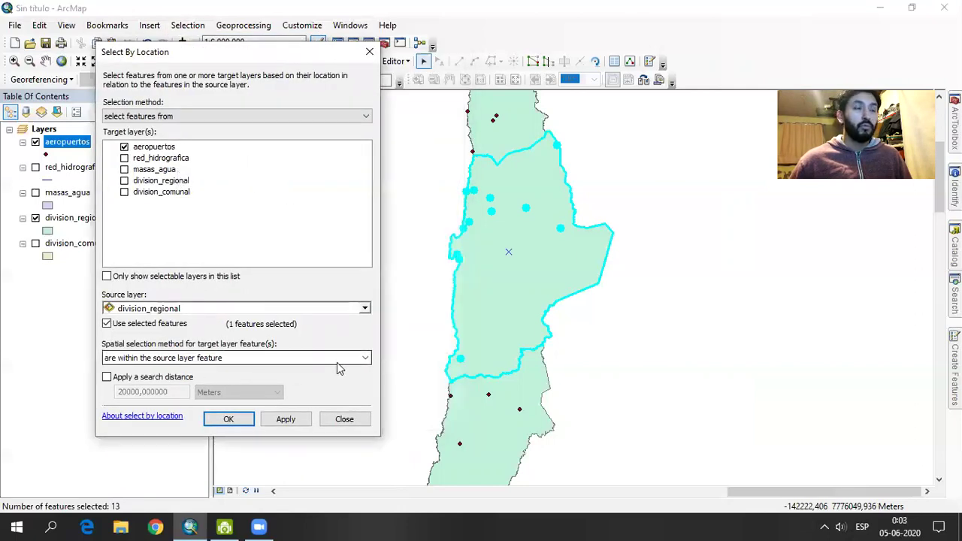
{"action": "left_click", "coordinate": [364, 359]}
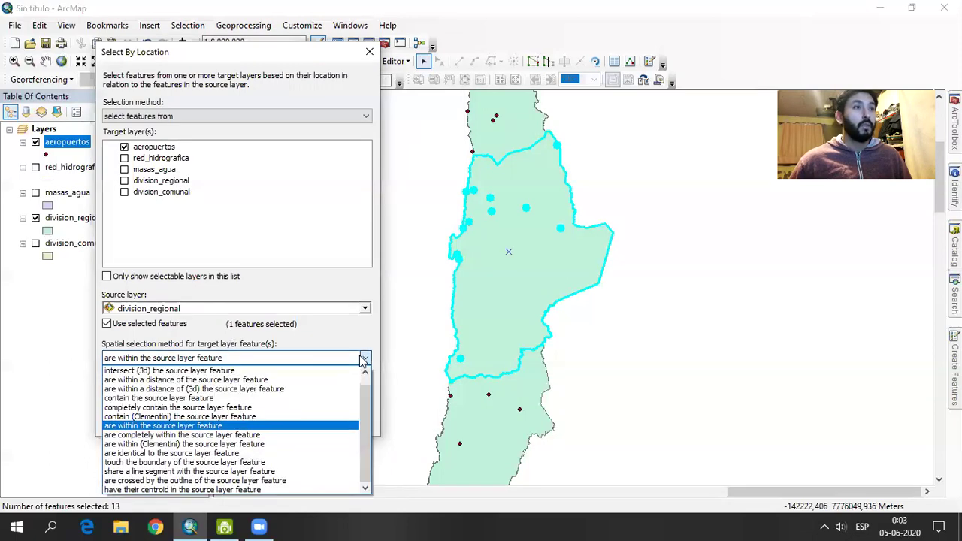
{"action": "left_click", "coordinate": [221, 436]}
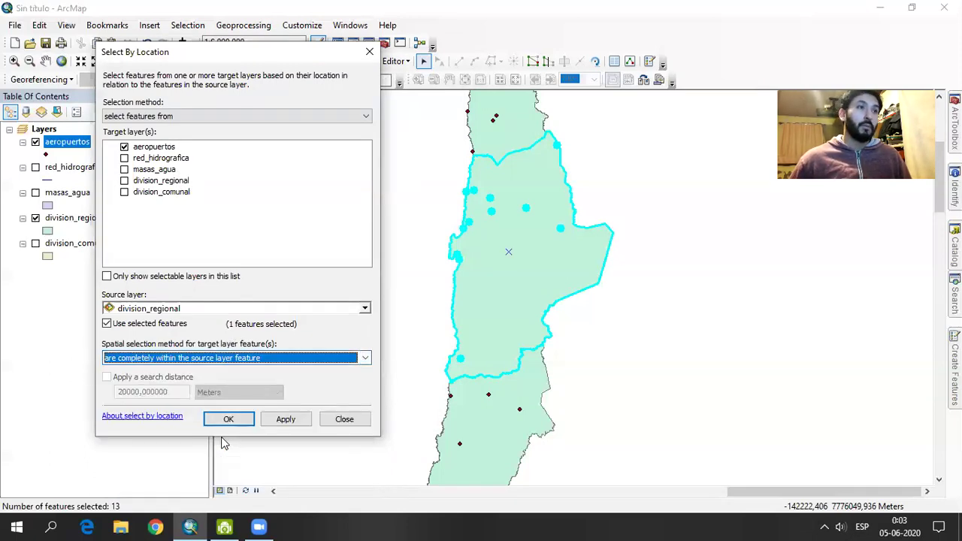
{"action": "left_click", "coordinate": [285, 418]}
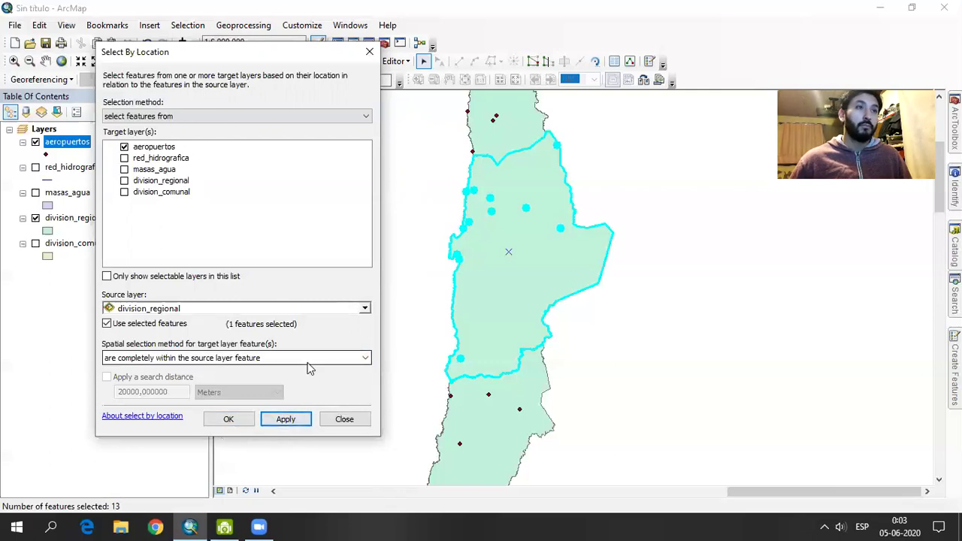
Run the selection with 'contain the source layer feature', which fails with ERROR 000561.
{"action": "left_click", "coordinate": [364, 359]}
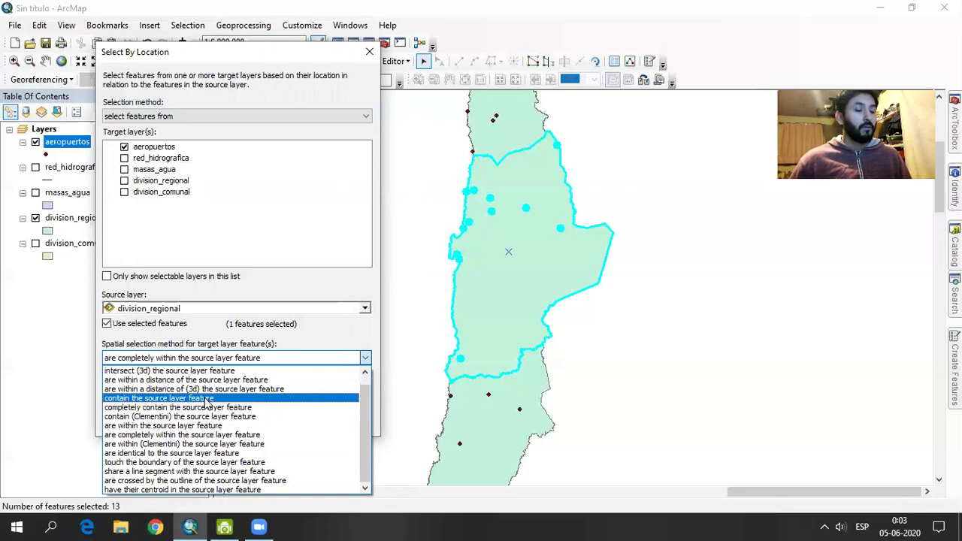
{"action": "left_click", "coordinate": [206, 399]}
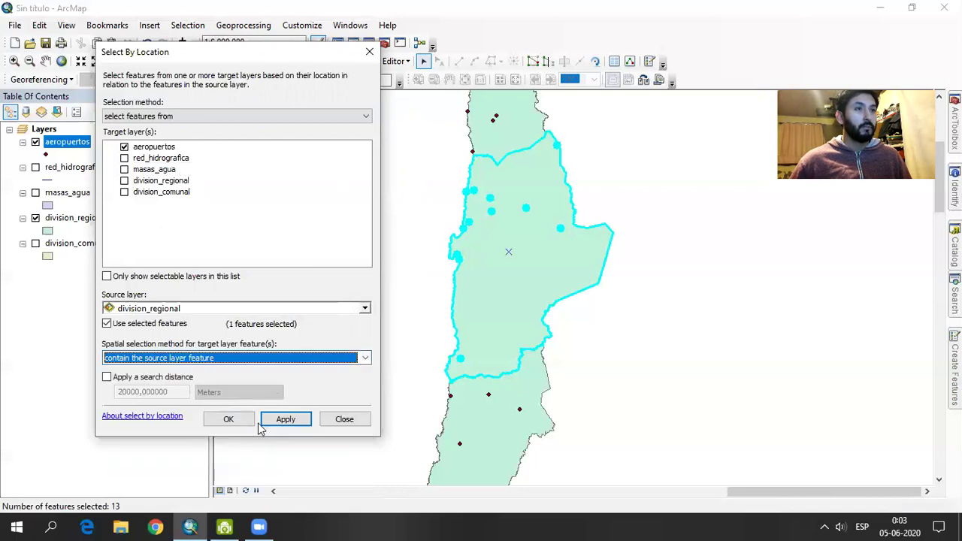
{"action": "left_click", "coordinate": [228, 422]}
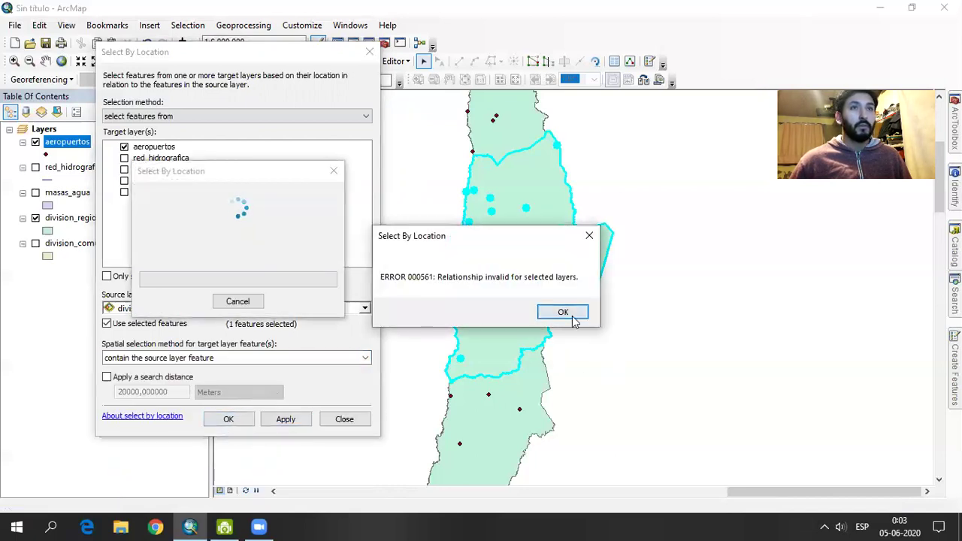
Select a region, then run Select By Location for aeropuertos against division_regional using 'contain'.
{"action": "left_click", "coordinate": [565, 314]}
{"action": "left_click", "coordinate": [494, 295]}
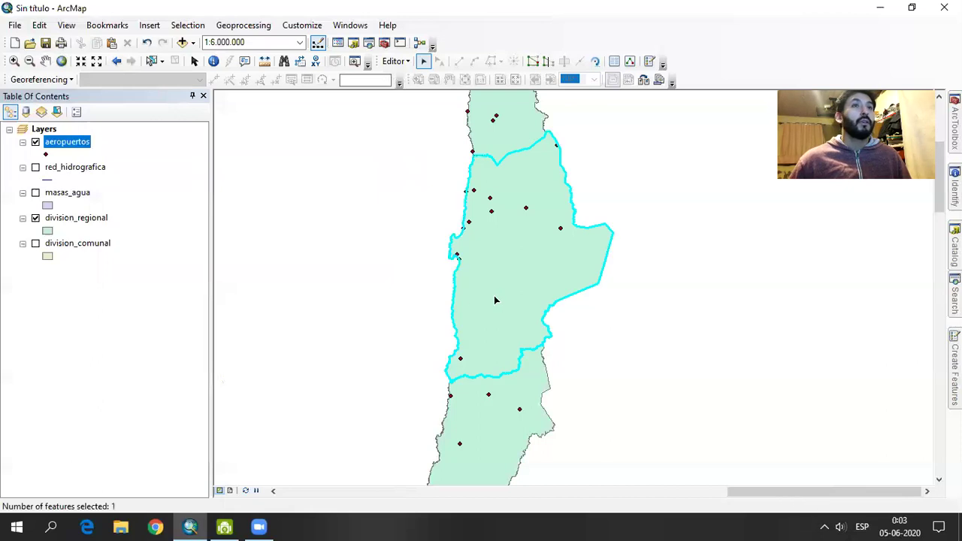
{"action": "left_click", "coordinate": [110, 30]}
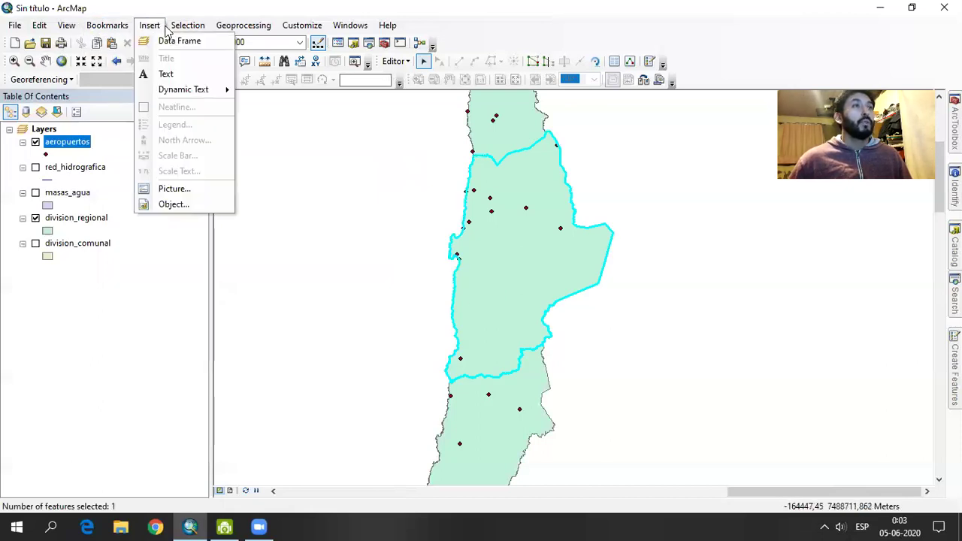
{"action": "mouse_move", "coordinate": [188, 25]}
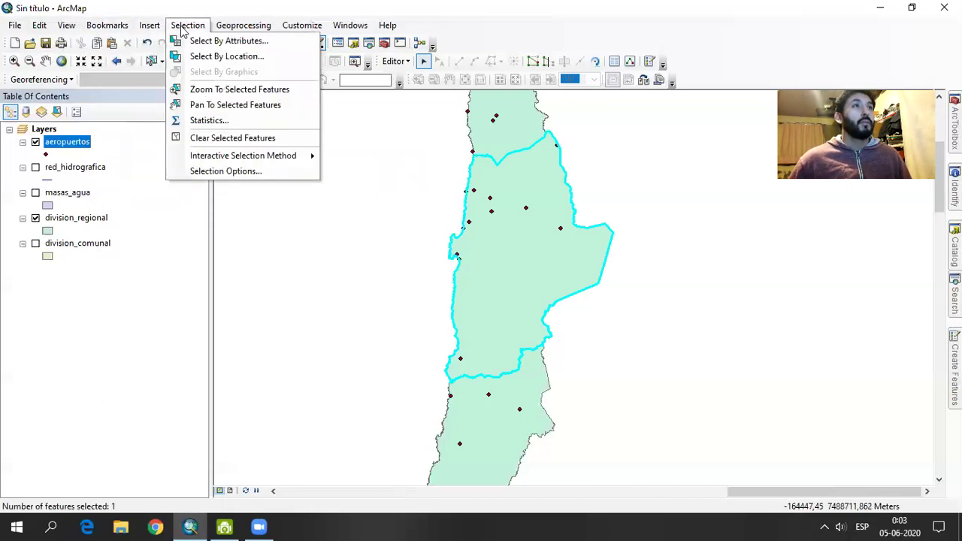
{"action": "left_click", "coordinate": [203, 57]}
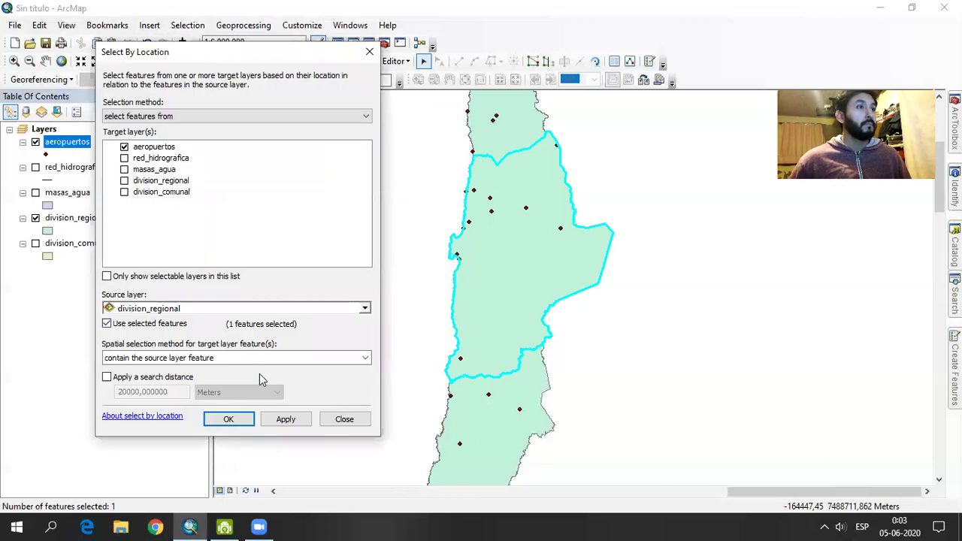
{"action": "left_click", "coordinate": [286, 418]}
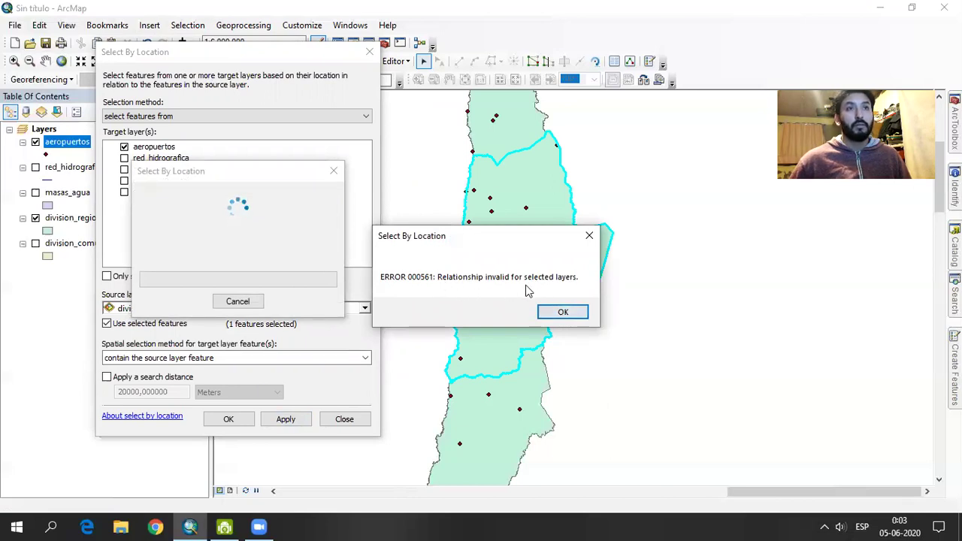
Switch the relationship to 'completely contain the source layer feature' and rerun, dismissing the error.
{"action": "left_click", "coordinate": [563, 314]}
{"action": "left_click", "coordinate": [355, 361]}
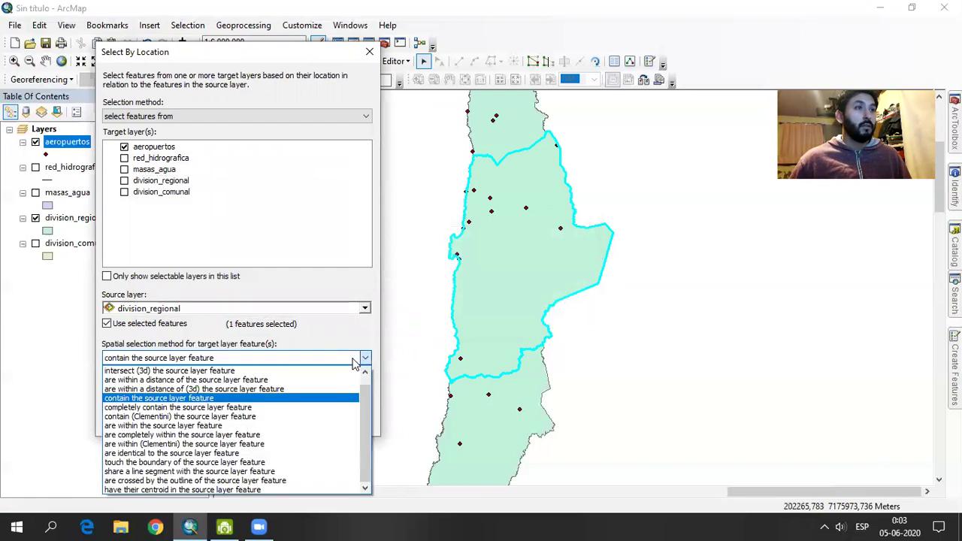
{"action": "left_click", "coordinate": [267, 406]}
{"action": "left_click", "coordinate": [292, 418]}
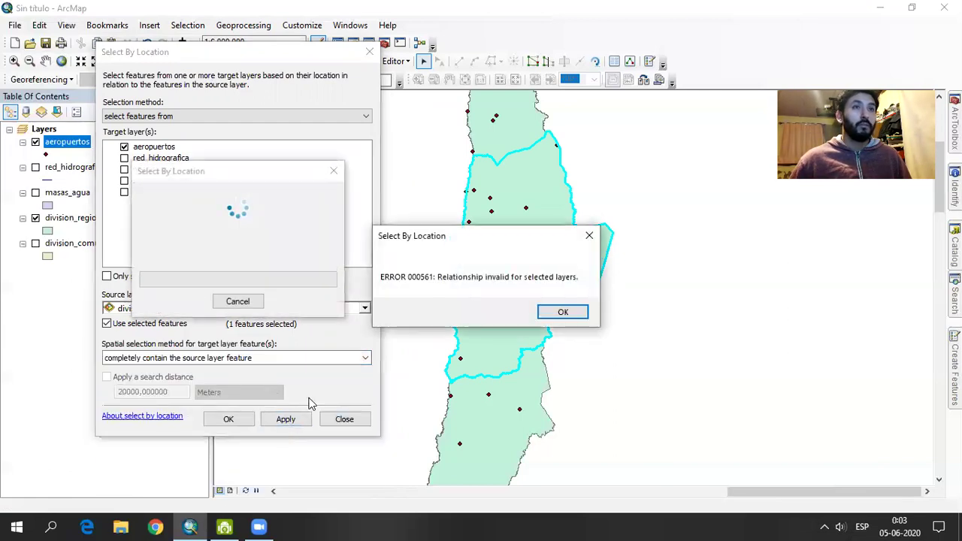
{"action": "left_click", "coordinate": [563, 312]}
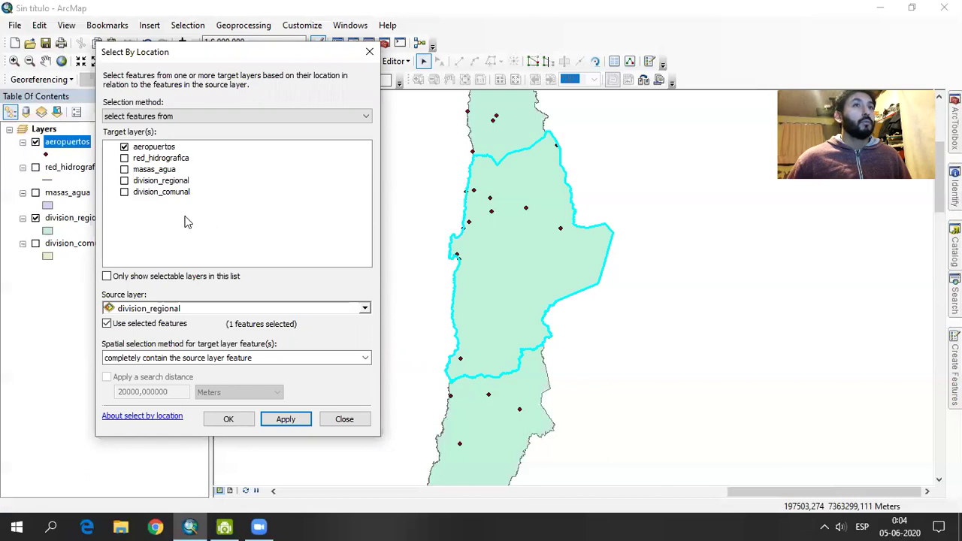
Make division_regional the target and aeropuertos the source layer, then apply the query.
{"action": "left_click", "coordinate": [150, 182]}
{"action": "left_click", "coordinate": [125, 180]}
{"action": "left_click", "coordinate": [124, 147]}
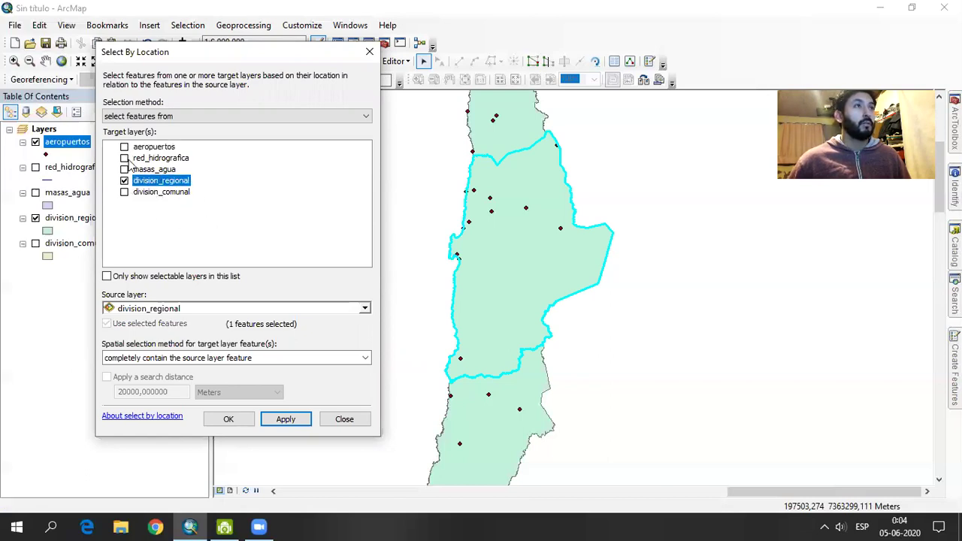
{"action": "left_click", "coordinate": [155, 310]}
{"action": "left_click", "coordinate": [154, 320]}
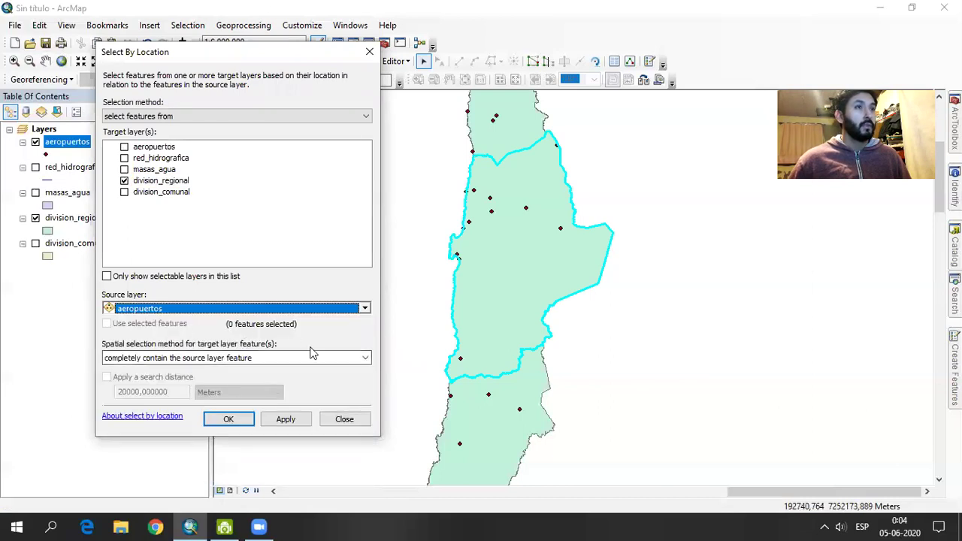
{"action": "left_click", "coordinate": [292, 422]}
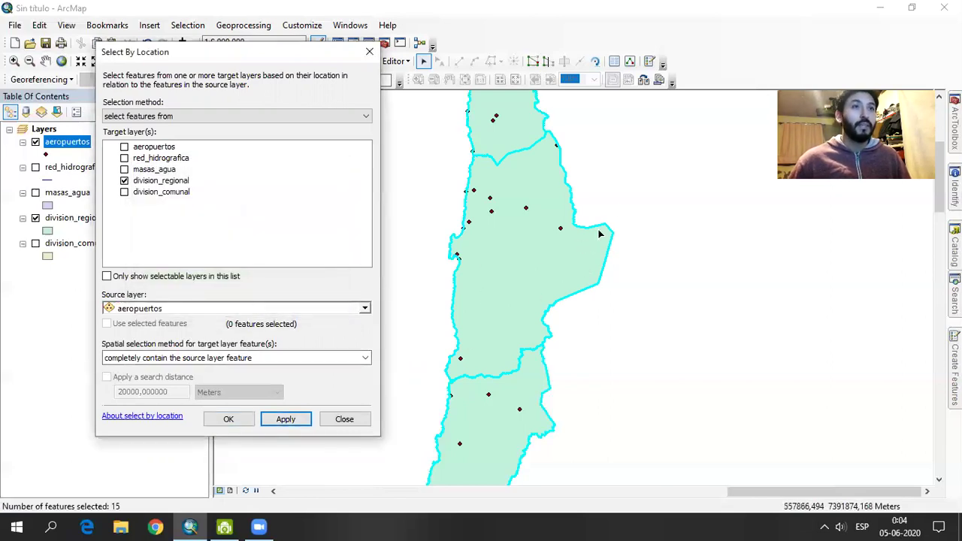
Select one airport and apply the query using only the selected features.
{"action": "left_click", "coordinate": [526, 208]}
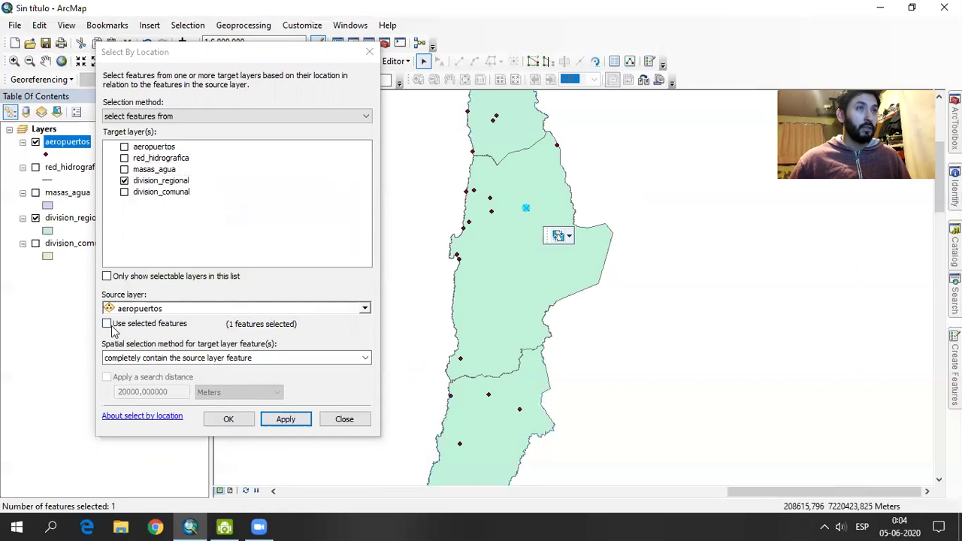
{"action": "left_click", "coordinate": [139, 326]}
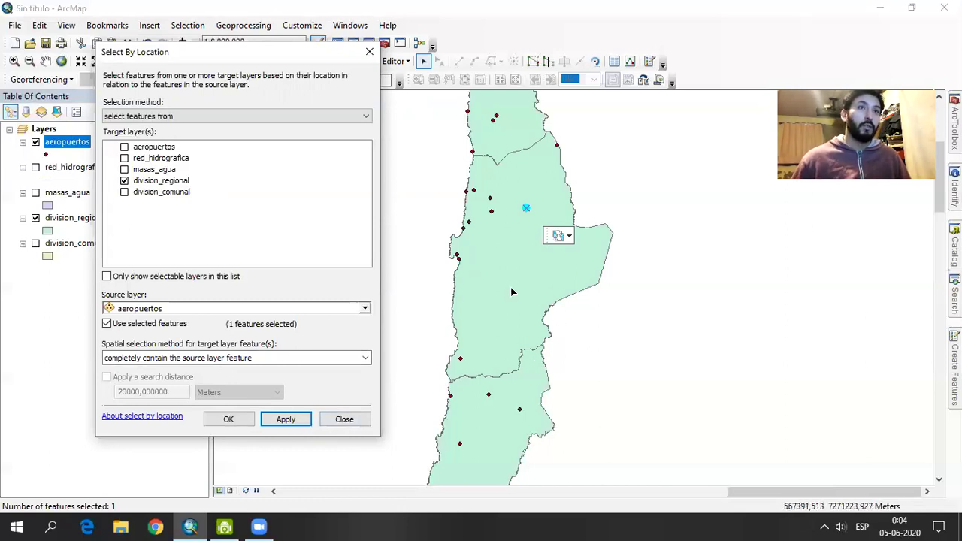
{"action": "left_click", "coordinate": [284, 418]}
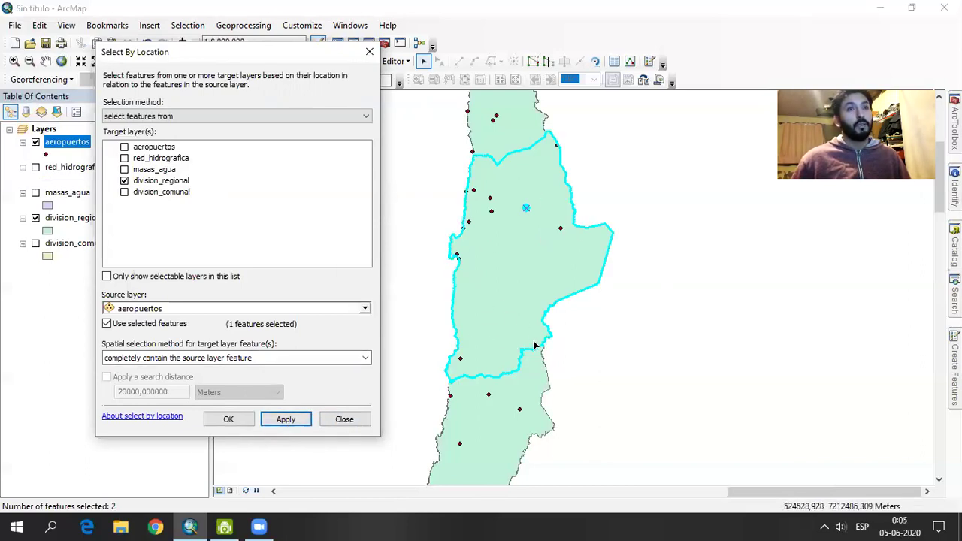
Select the northern and southern airports, apply the query, then clear the selection.
{"action": "left_click", "coordinate": [660, 316]}
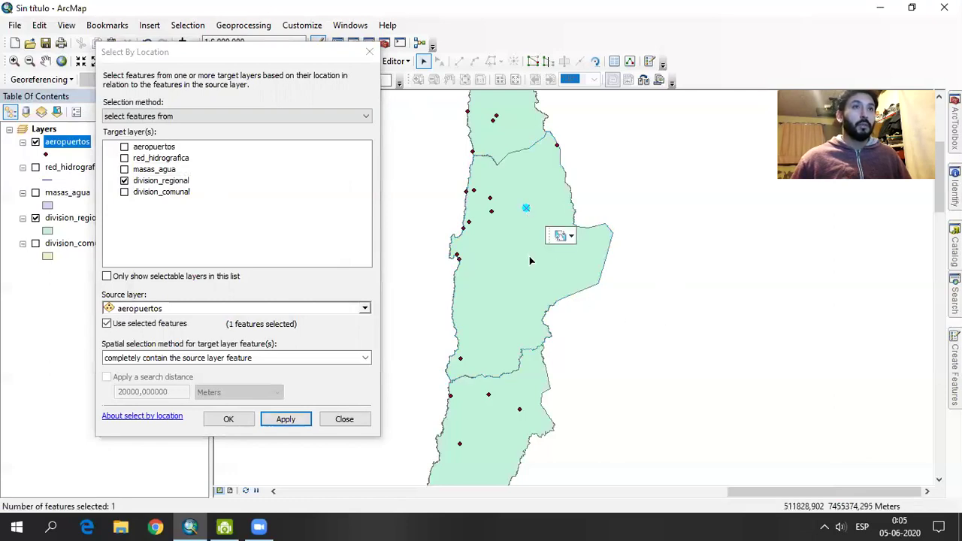
{"action": "left_click", "coordinate": [489, 397]}
{"action": "left_click", "coordinate": [489, 397]}
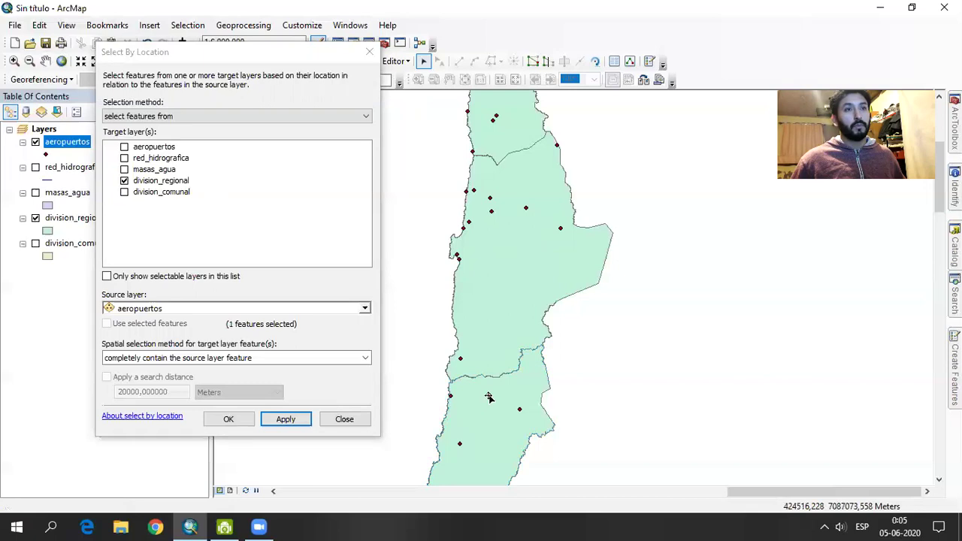
{"action": "left_click", "coordinate": [488, 395]}
{"action": "left_click", "coordinate": [526, 208], "text": "shift"}
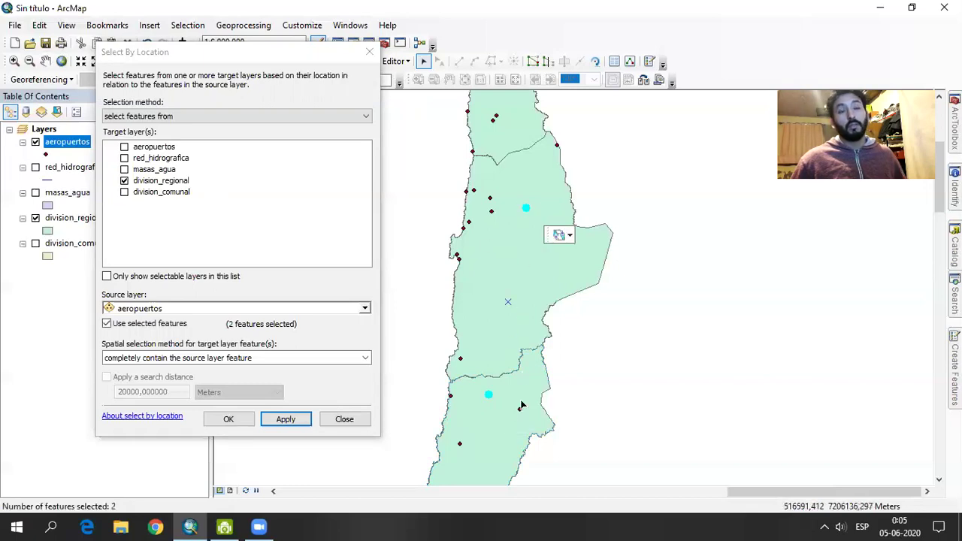
{"action": "left_click", "coordinate": [287, 420]}
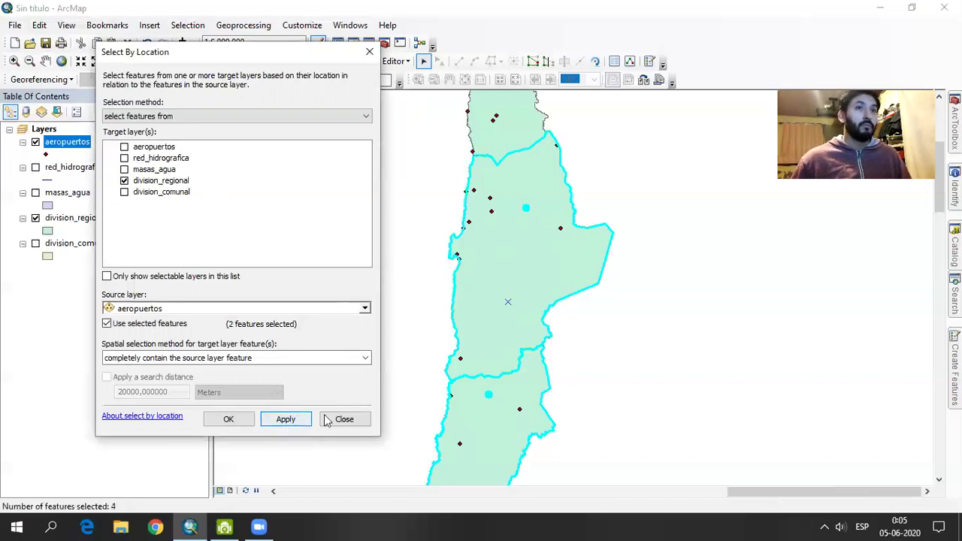
{"action": "scroll", "coordinate": [715, 372], "scroll_direction": "down", "scroll_amount": 2}
{"action": "left_click", "coordinate": [656, 356]}
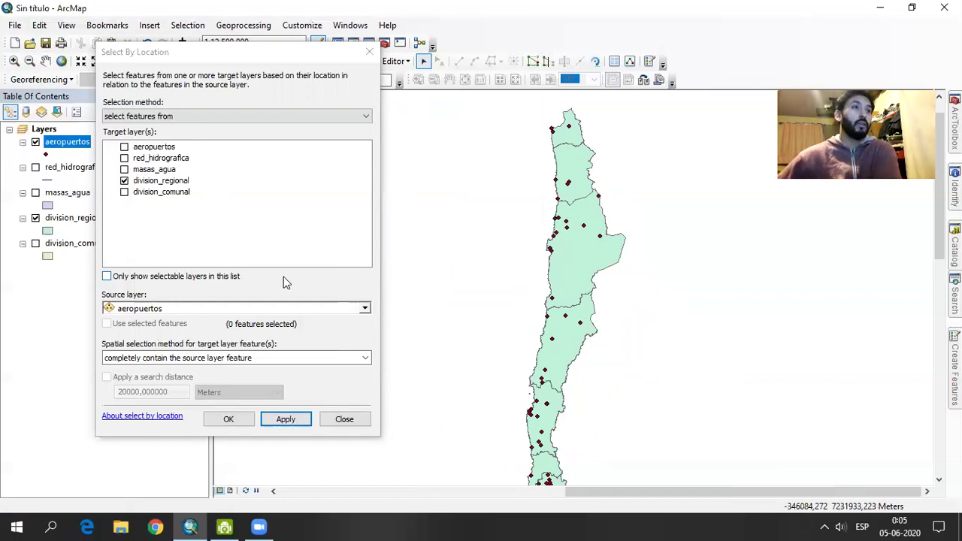
Select an airport and find its region using 'contain the source layer feature'.
{"action": "left_click", "coordinate": [584, 225]}
{"action": "left_click", "coordinate": [317, 359]}
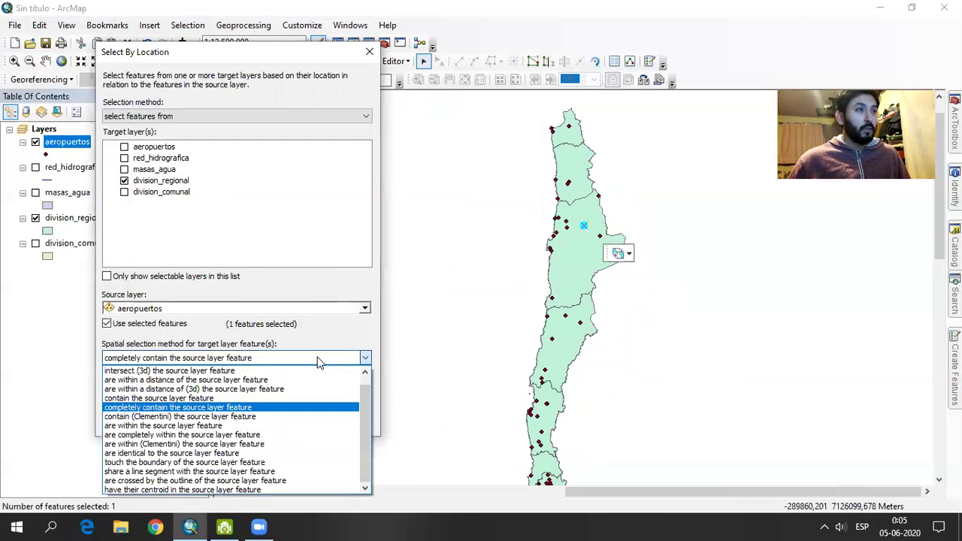
{"action": "left_click", "coordinate": [193, 396]}
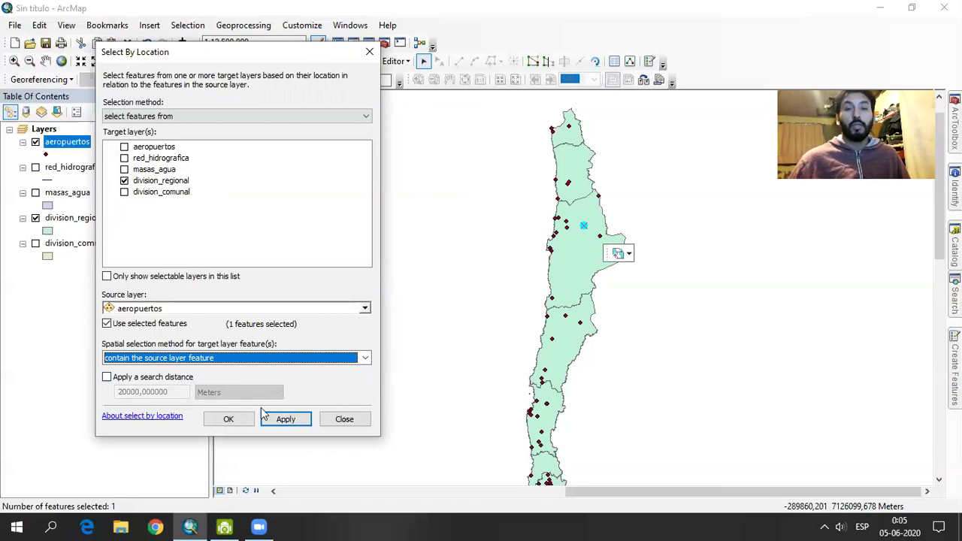
{"action": "left_click", "coordinate": [283, 419]}
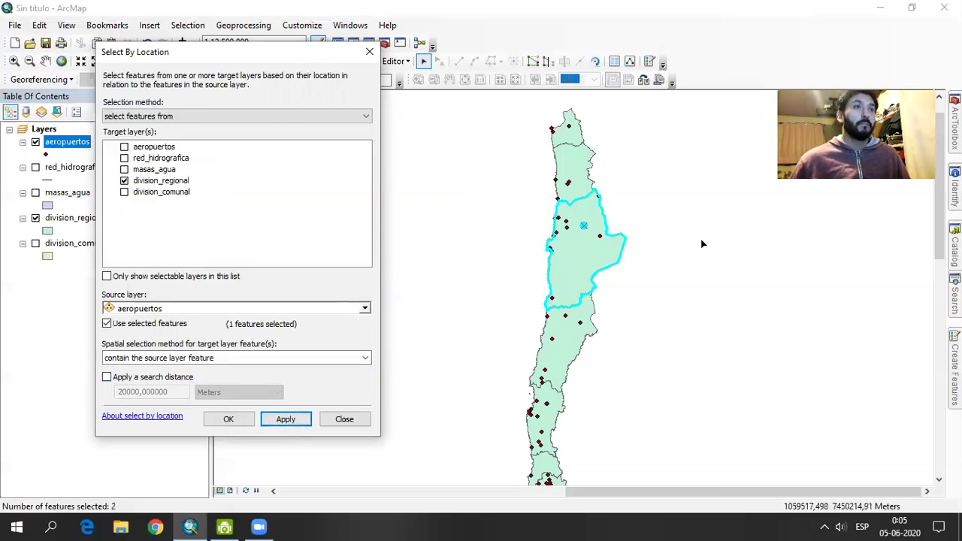
Reselect the airport and apply 'are within the source layer feature' to the regions.
{"action": "left_click", "coordinate": [589, 281]}
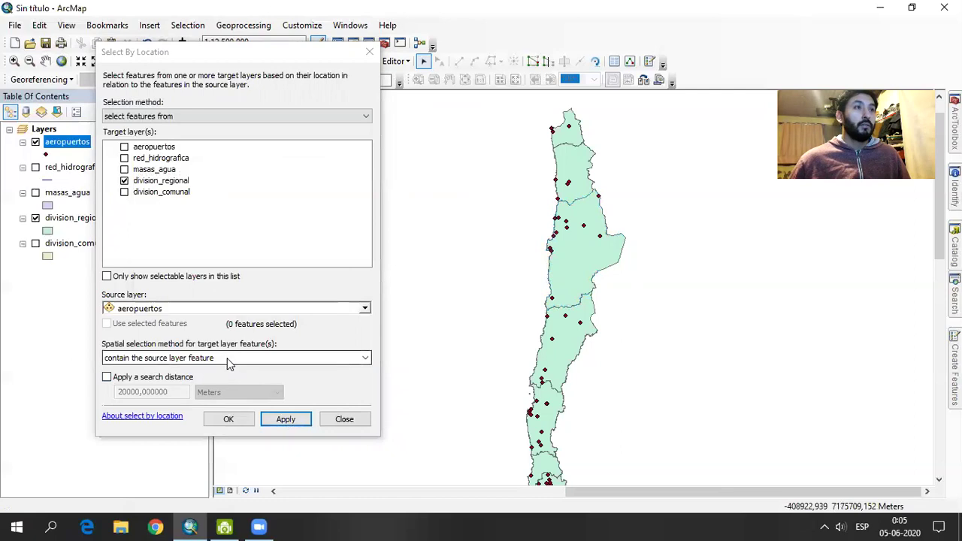
{"action": "left_click", "coordinate": [240, 357]}
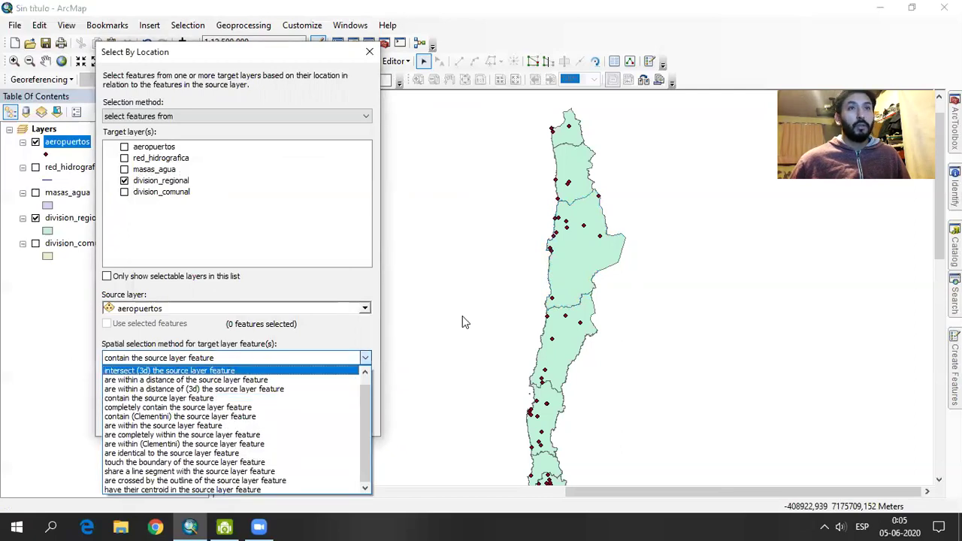
{"action": "left_click", "coordinate": [610, 271]}
{"action": "left_click", "coordinate": [584, 226]}
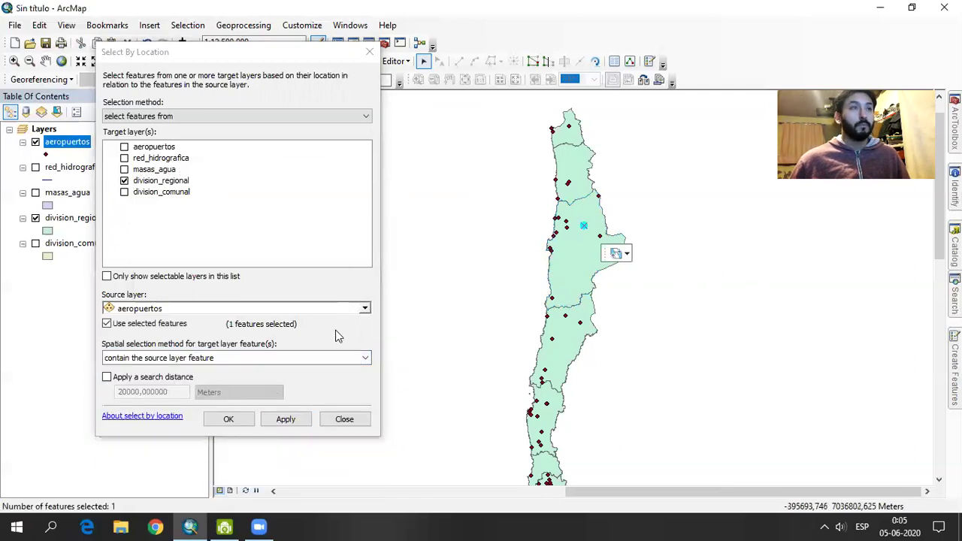
{"action": "left_click", "coordinate": [283, 358]}
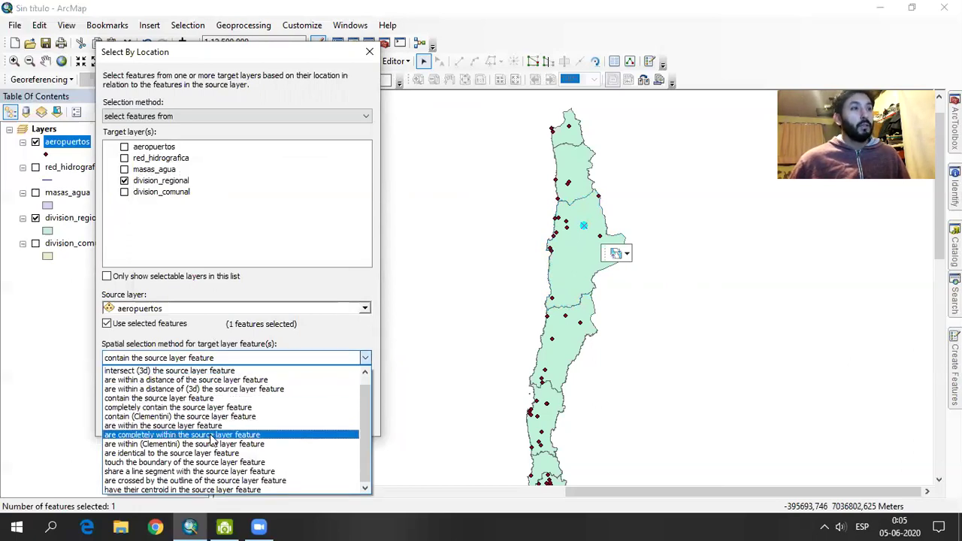
{"action": "left_click", "coordinate": [188, 426]}
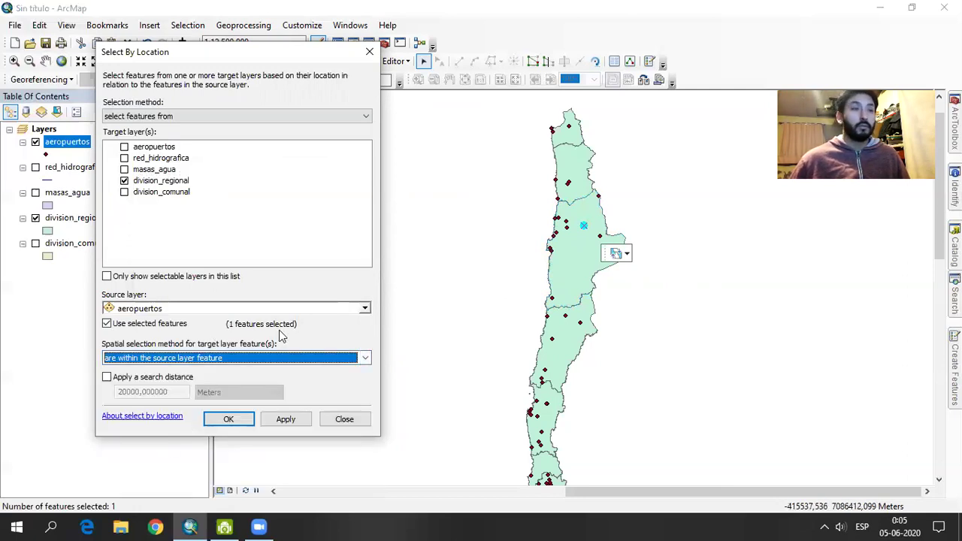
{"action": "left_click", "coordinate": [285, 419]}
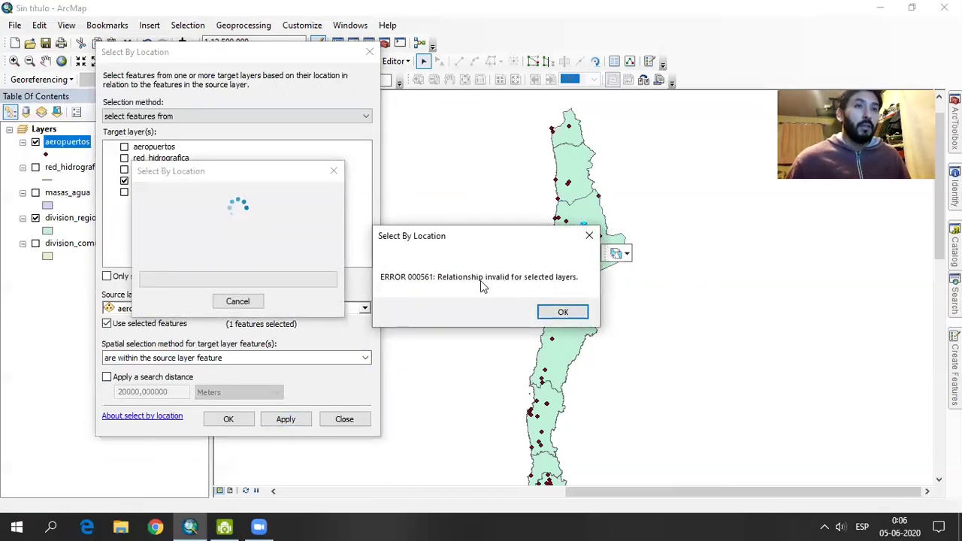
Dismiss ERROR 000561, keep 'are within the source layer feature', and close Select By Location.
{"action": "left_click_drag", "start_coordinate": [546, 240], "coordinate": [455, 206]}
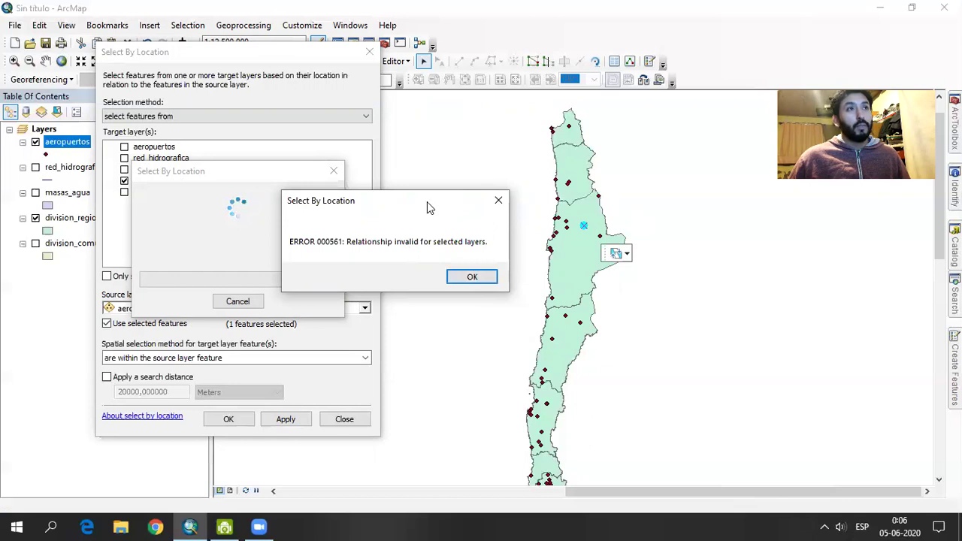
{"action": "left_click_drag", "start_coordinate": [427, 201], "coordinate": [402, 178]}
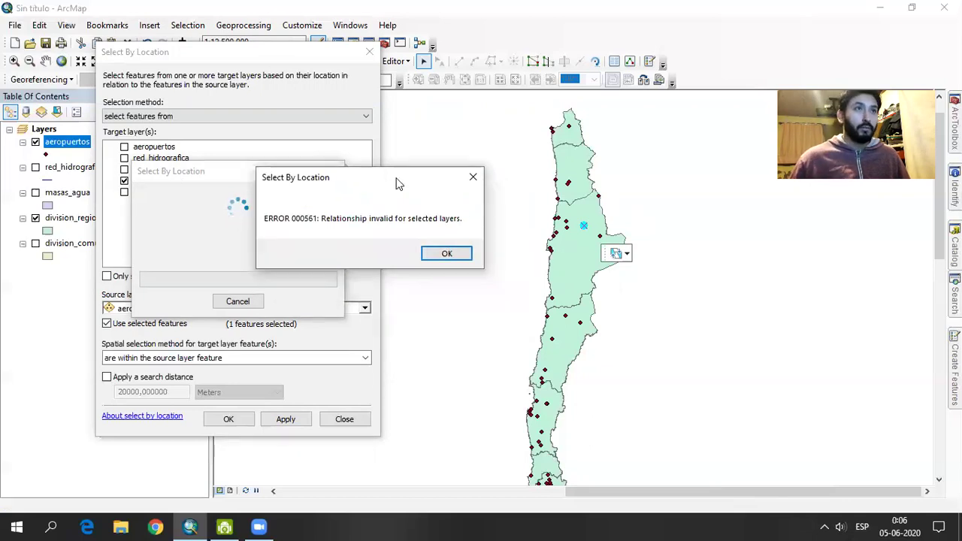
{"action": "left_click", "coordinate": [442, 253]}
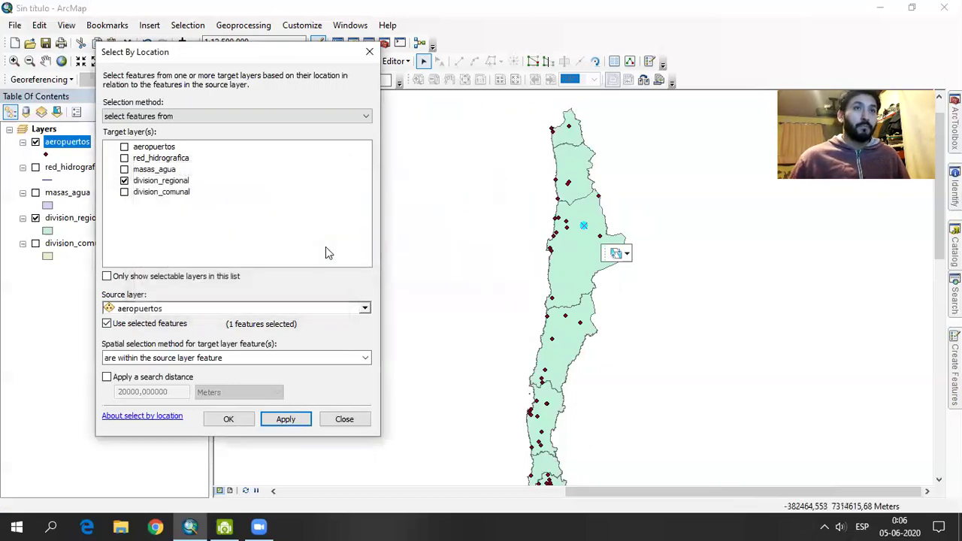
{"action": "left_click", "coordinate": [365, 359]}
{"action": "left_click", "coordinate": [366, 373]}
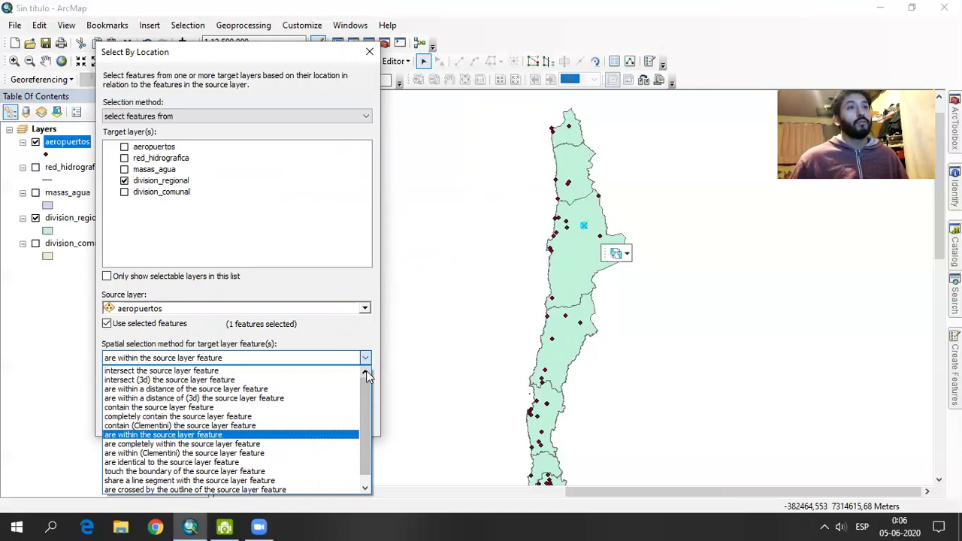
{"action": "left_click", "coordinate": [340, 242]}
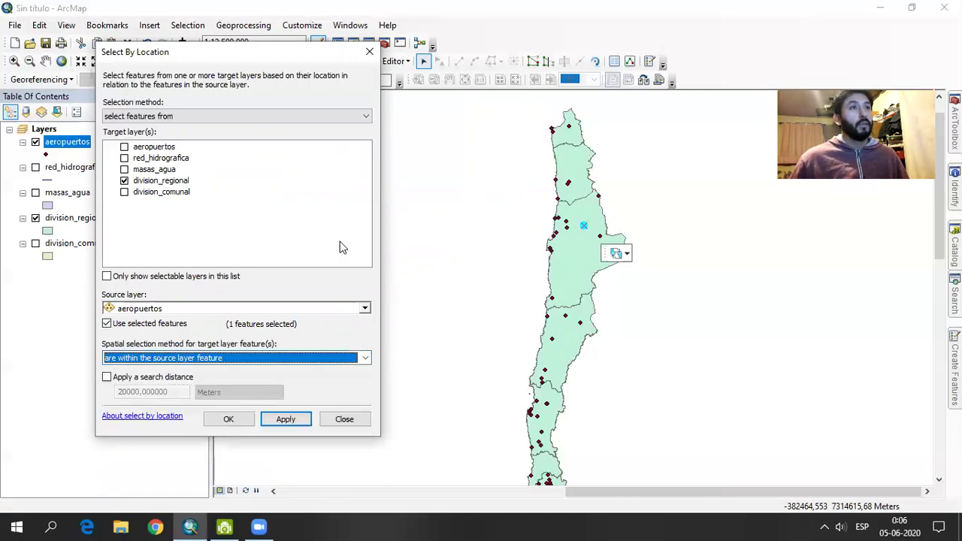
{"action": "left_click", "coordinate": [369, 53]}
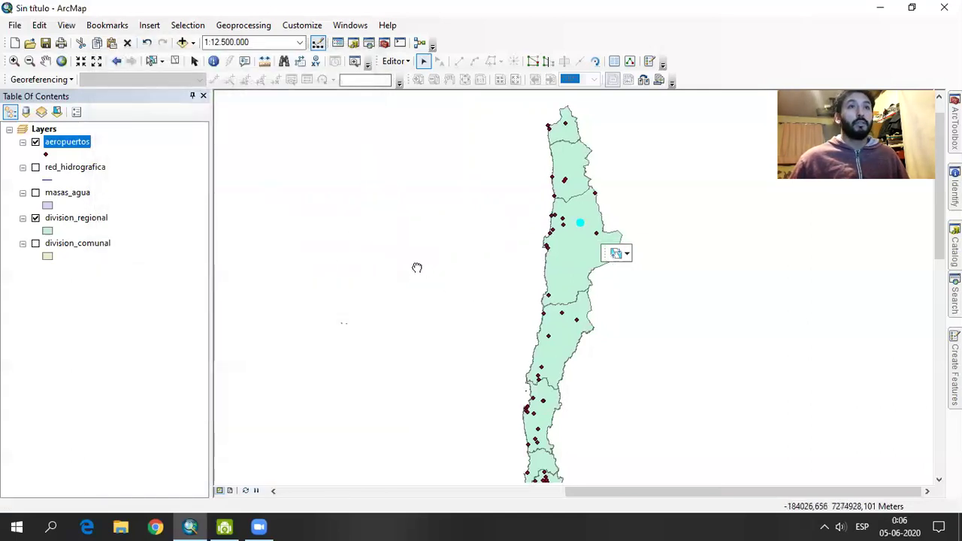
Hide aeropuertos, show masas_agua, and select the Antofagasta region polygon.
{"action": "left_click", "coordinate": [35, 142]}
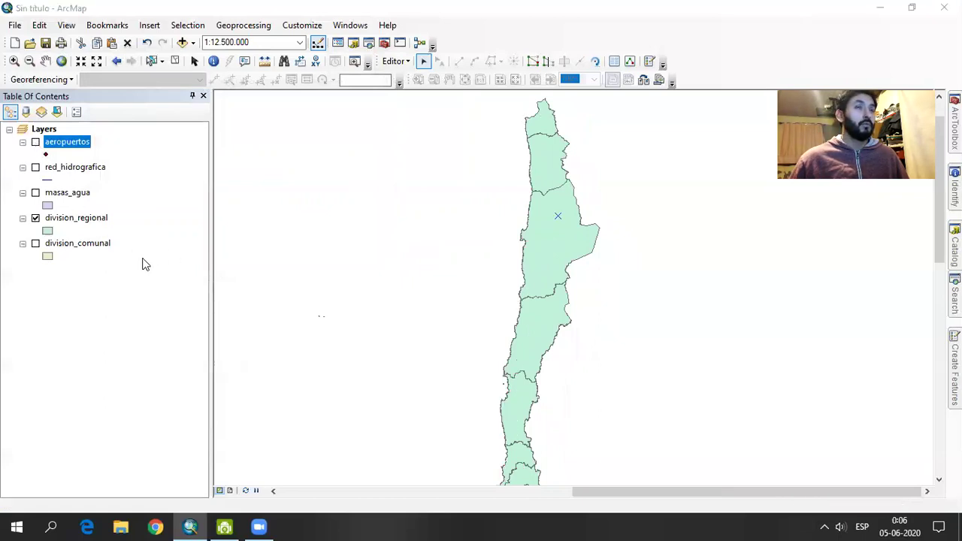
{"action": "left_click", "coordinate": [36, 193]}
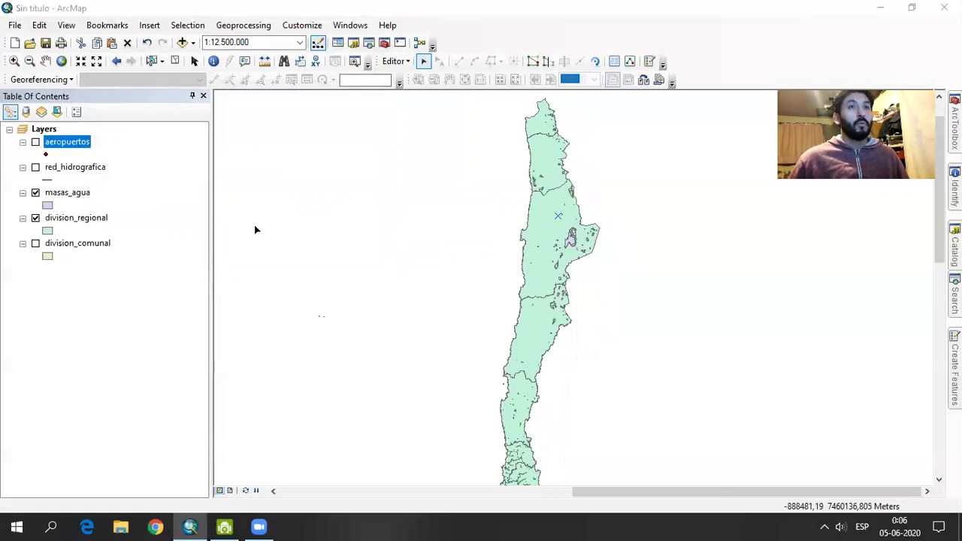
{"action": "middle_click_drag", "start_coordinate": [566, 333], "coordinate": [483, 315]}
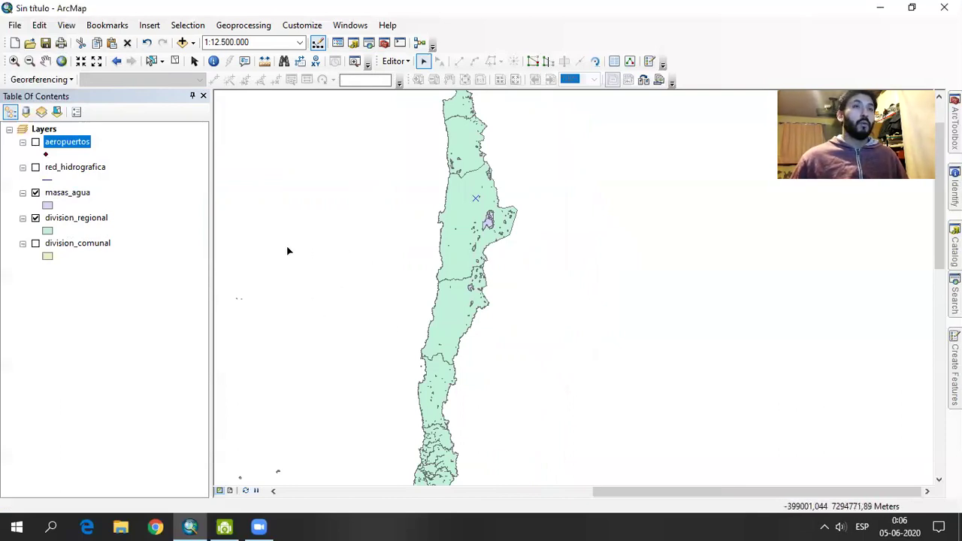
{"action": "left_click", "coordinate": [449, 221]}
{"action": "left_click", "coordinate": [592, 305]}
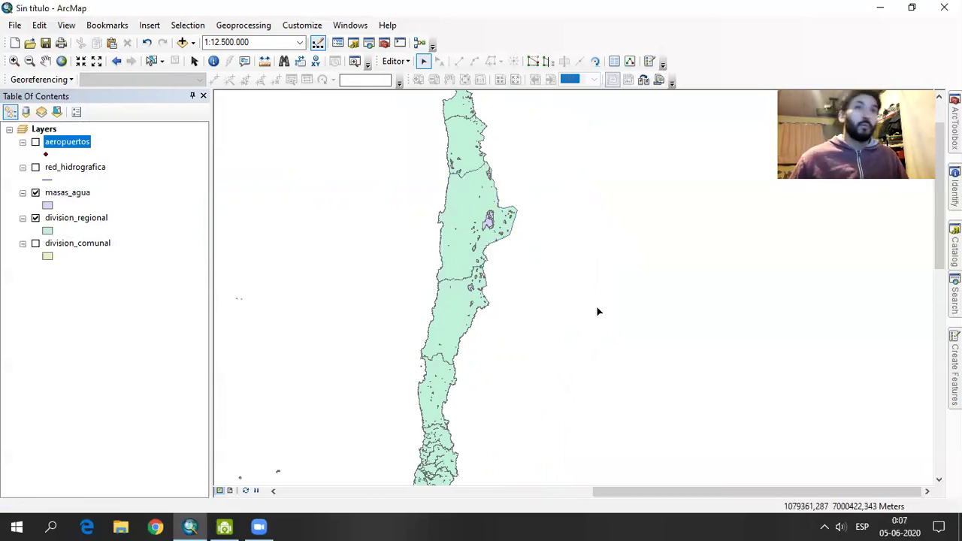
{"action": "left_click", "coordinate": [453, 207]}
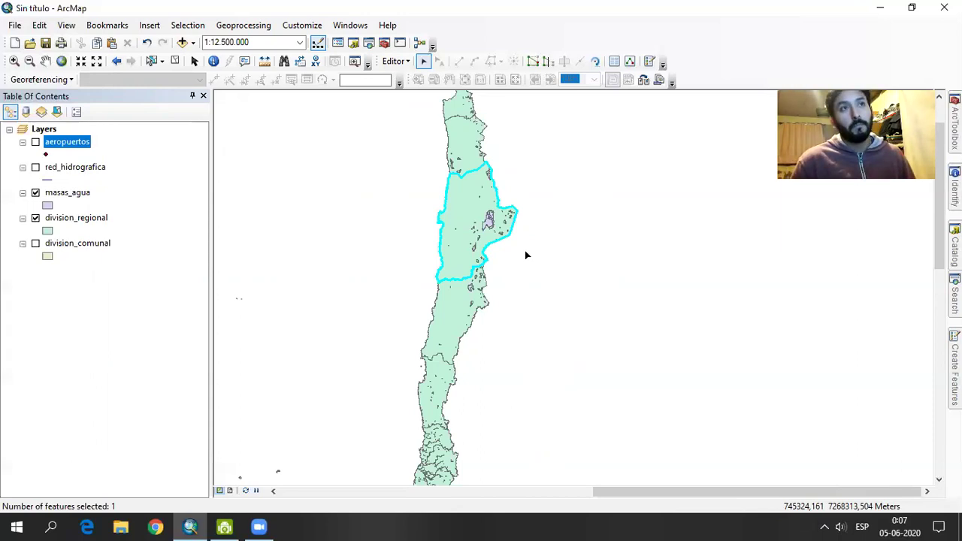
{"action": "left_click", "coordinate": [373, 210]}
{"action": "left_click", "coordinate": [451, 202]}
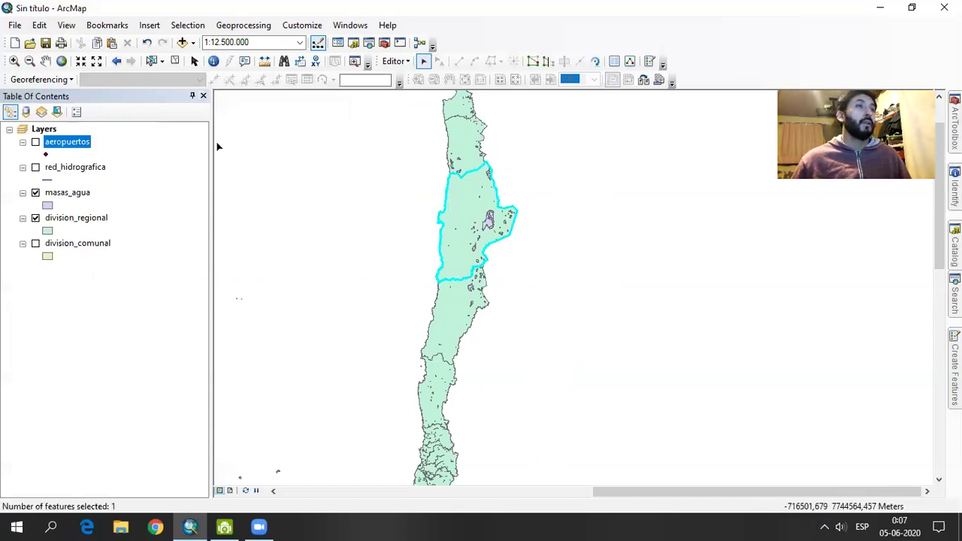
Check the selected region in the division_regional attribute table.
{"action": "right_click", "coordinate": [78, 219]}
{"action": "left_click", "coordinate": [101, 249]}
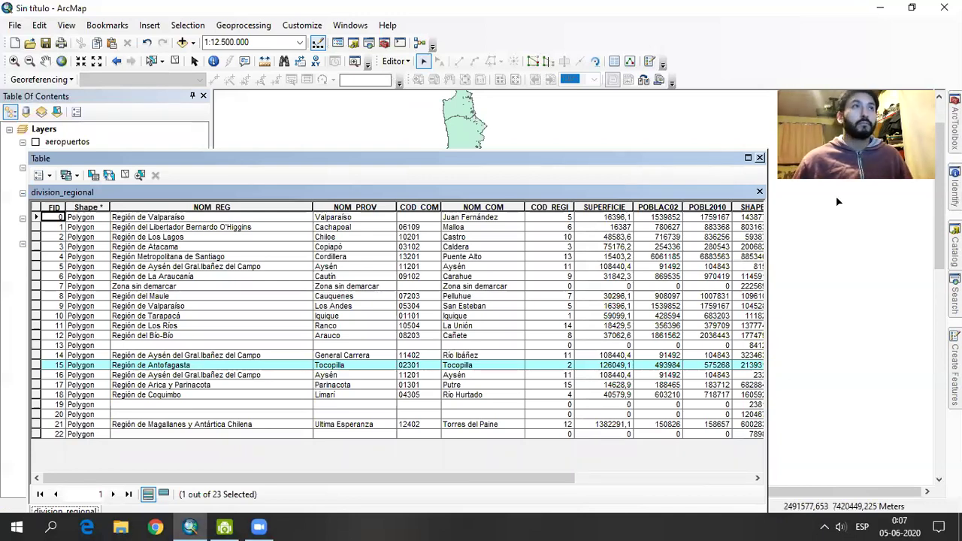
{"action": "left_click", "coordinate": [760, 157]}
{"action": "left_click", "coordinate": [188, 25]}
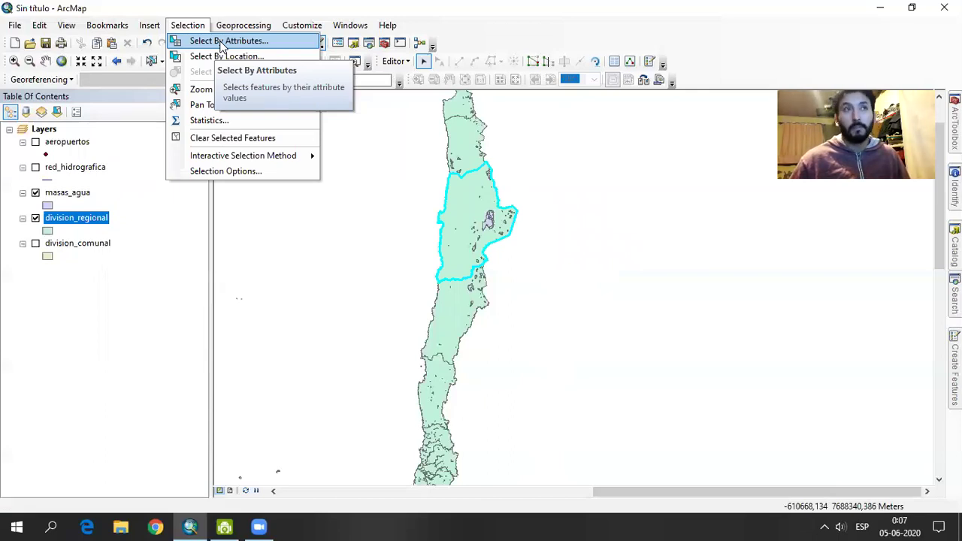
{"action": "left_click", "coordinate": [418, 218]}
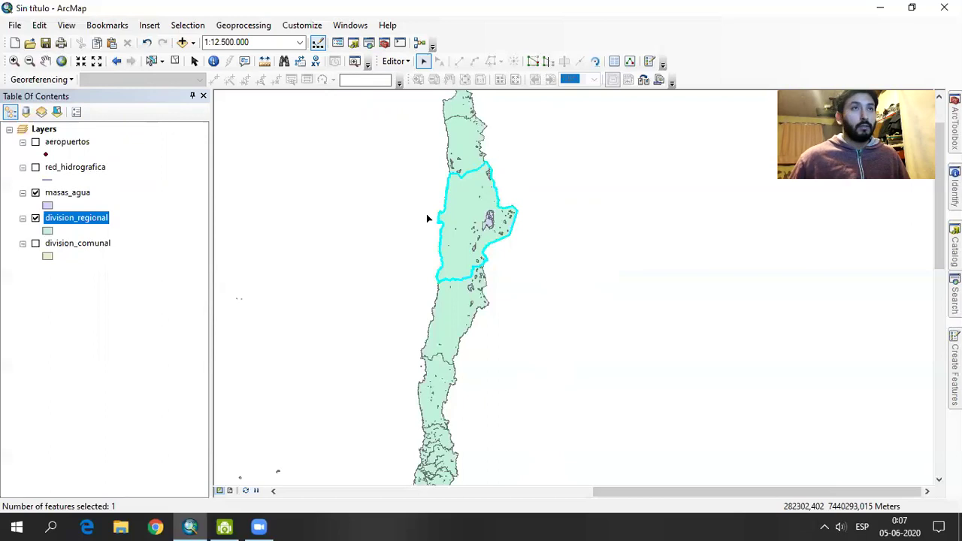
Select masas_agua features within the selected division_regional feature using Select By Location.
{"action": "left_click", "coordinate": [180, 29]}
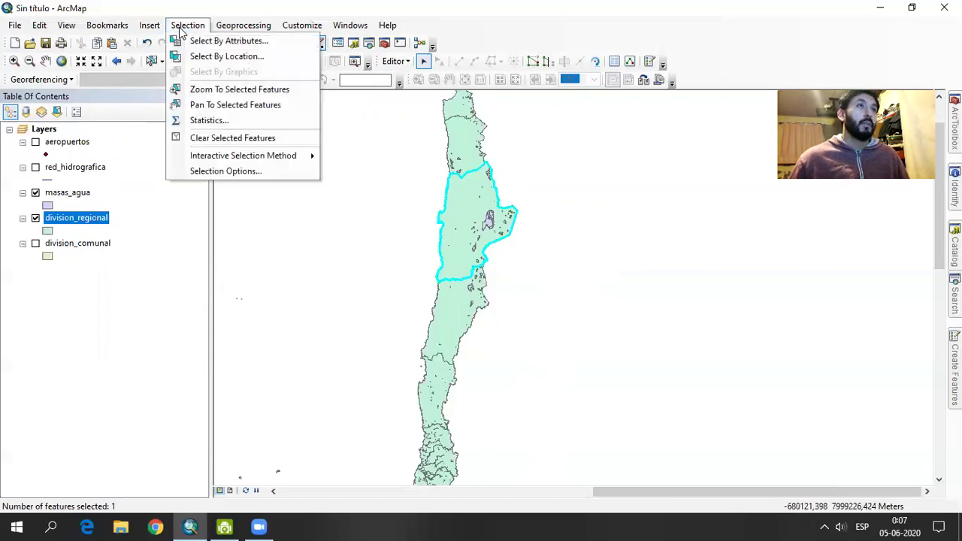
{"action": "left_click", "coordinate": [210, 54]}
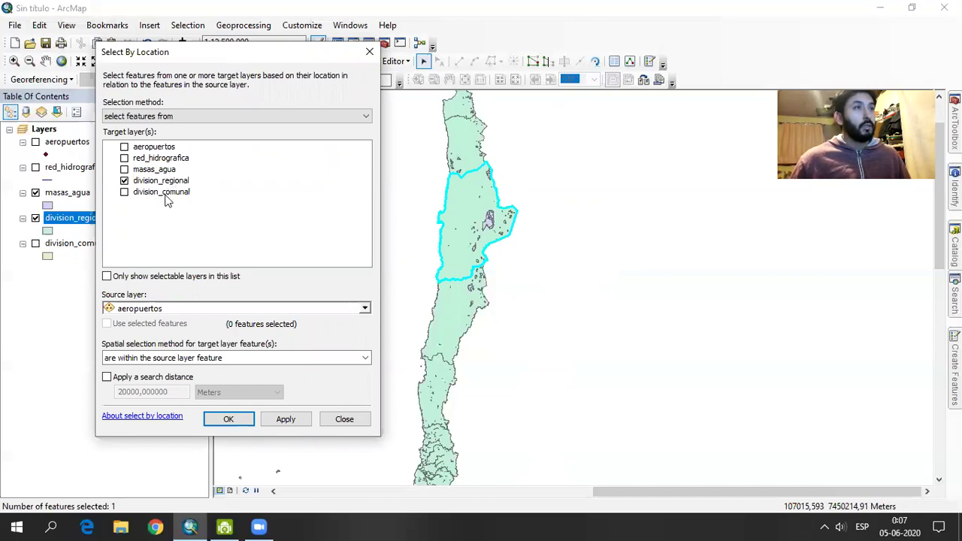
{"action": "left_click", "coordinate": [124, 170]}
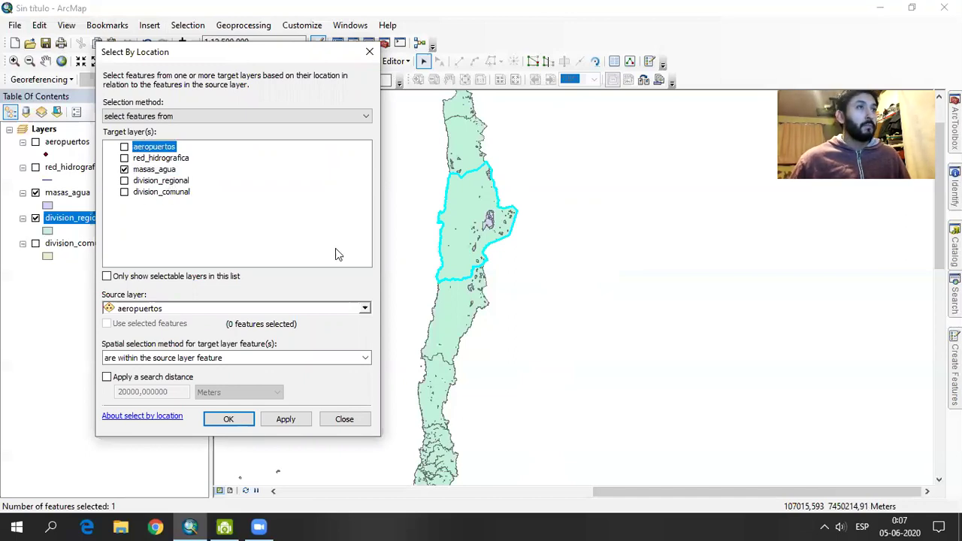
{"action": "left_click", "coordinate": [364, 308]}
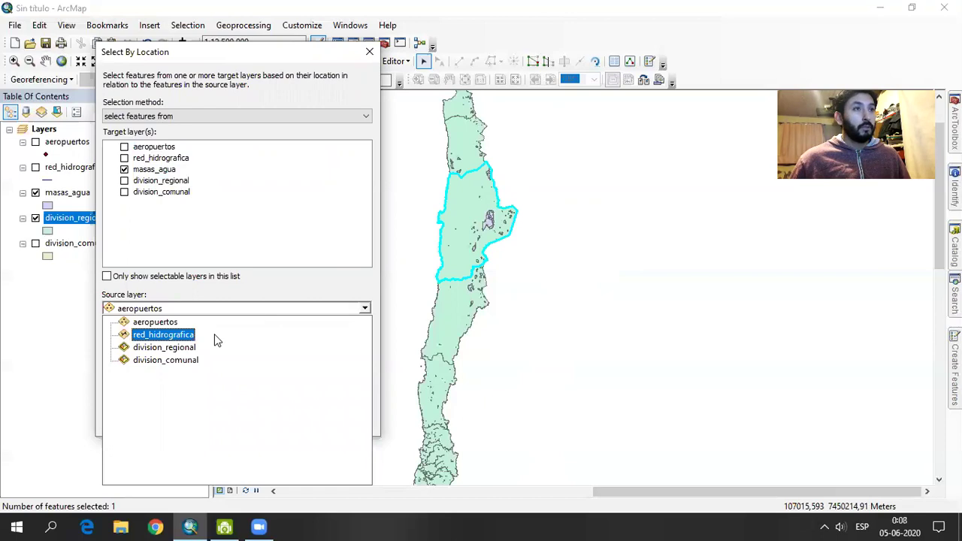
{"action": "left_click", "coordinate": [193, 348]}
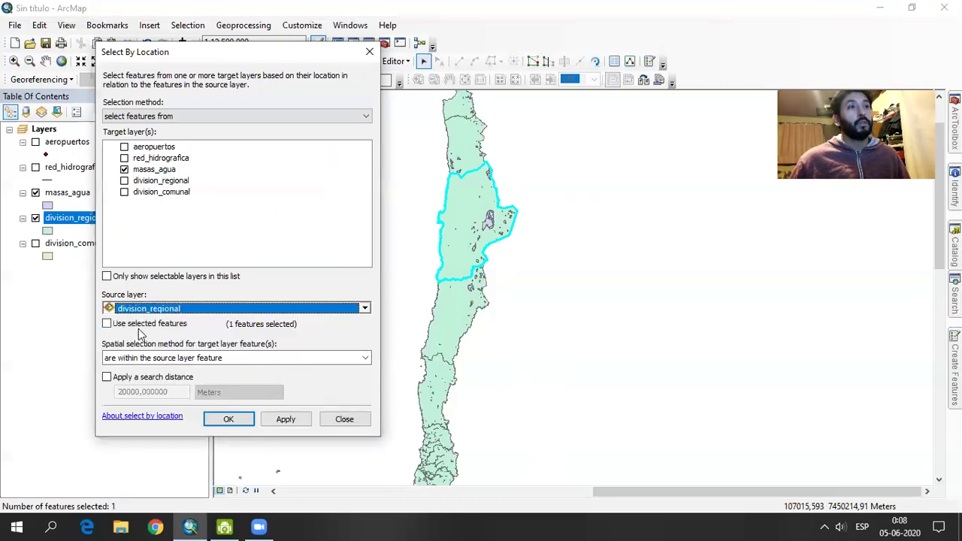
{"action": "left_click", "coordinate": [144, 325]}
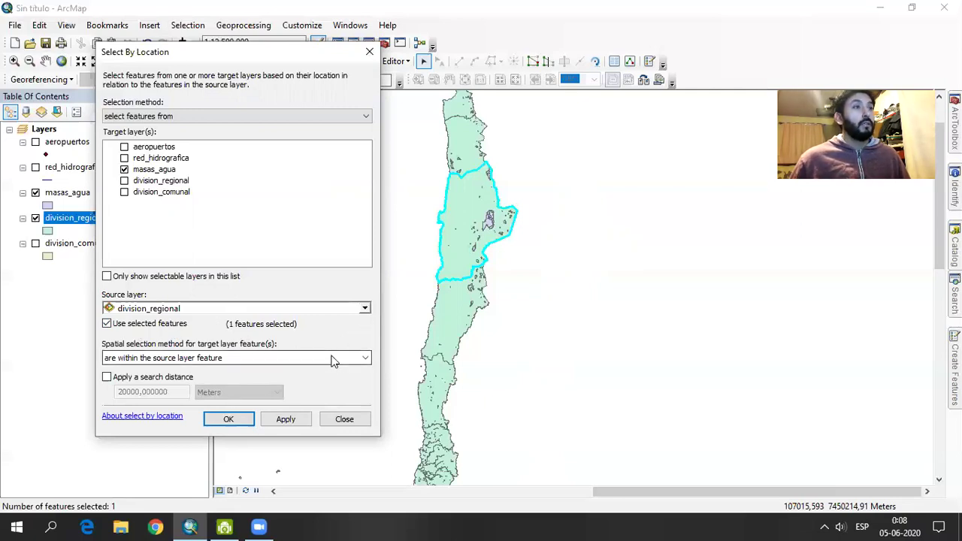
{"action": "left_click", "coordinate": [286, 418]}
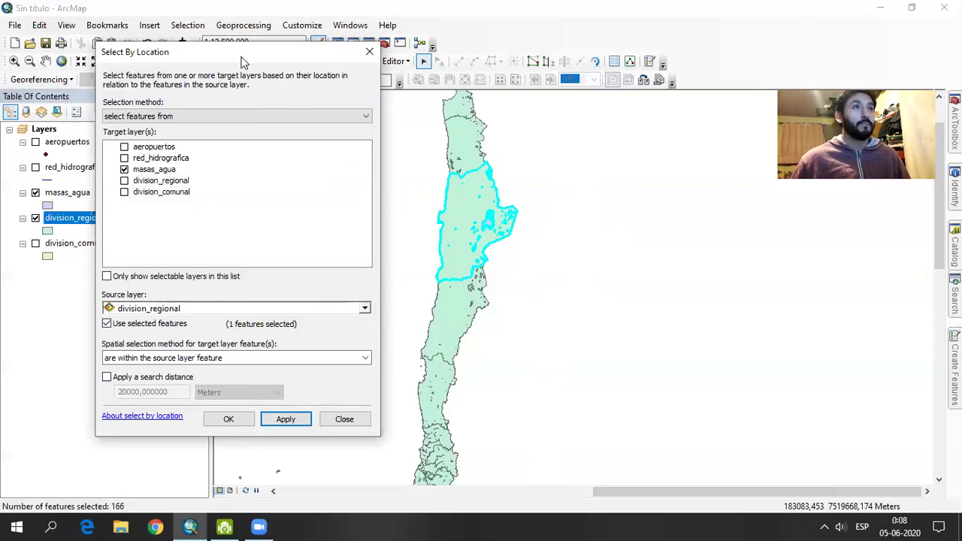
{"action": "left_click_drag", "start_coordinate": [243, 62], "coordinate": [250, 107]}
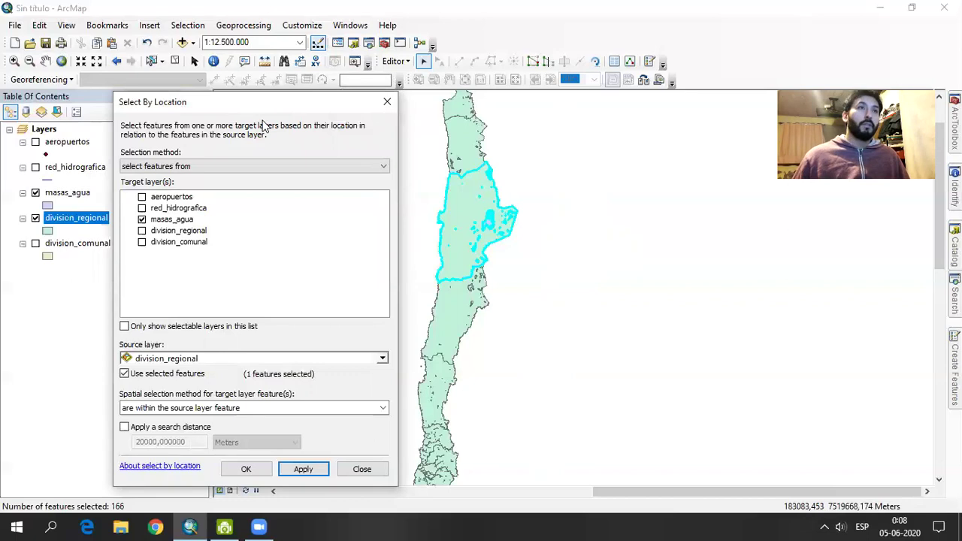
{"action": "left_click", "coordinate": [387, 101]}
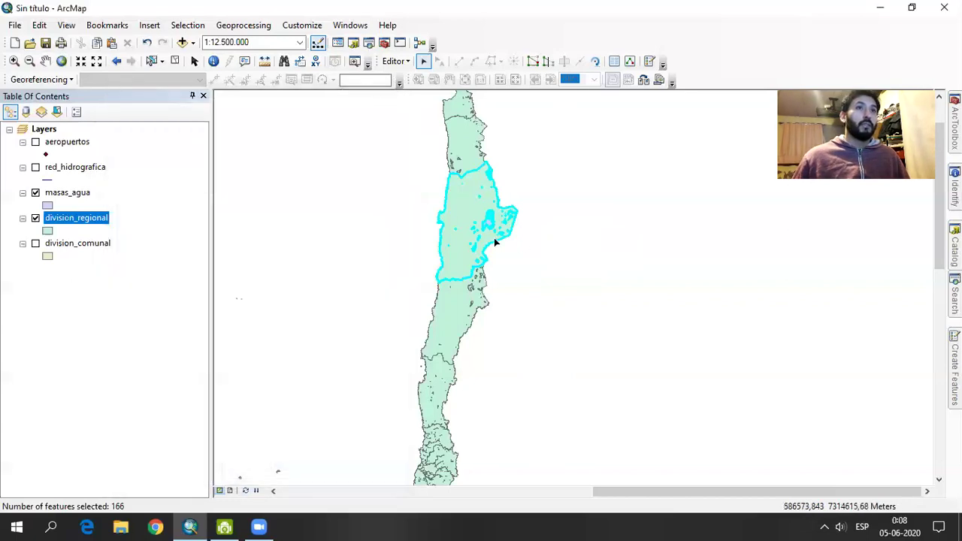
Clear the map selection and reselect only the Antofagasta region polygon.
{"action": "scroll", "coordinate": [528, 206], "scroll_direction": "up", "scroll_amount": 3}
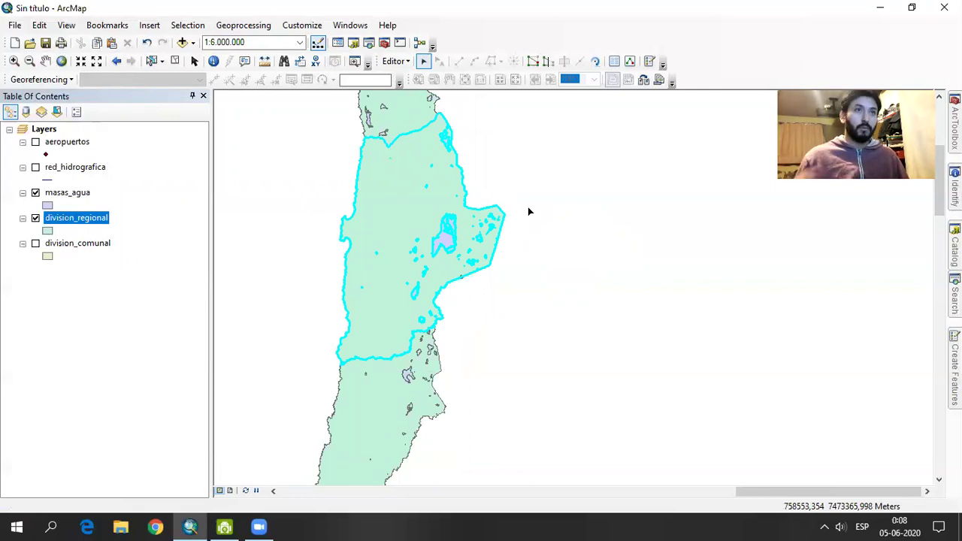
{"action": "left_click", "coordinate": [533, 201]}
{"action": "left_click_drag", "start_coordinate": [385, 319], "coordinate": [415, 323]}
{"action": "left_click", "coordinate": [579, 316]}
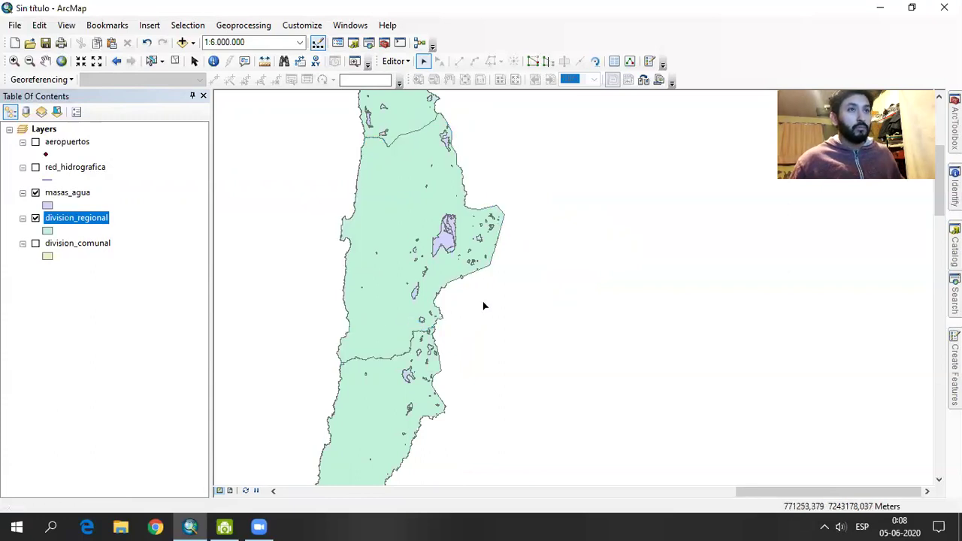
{"action": "left_click_drag", "start_coordinate": [516, 342], "coordinate": [393, 145]}
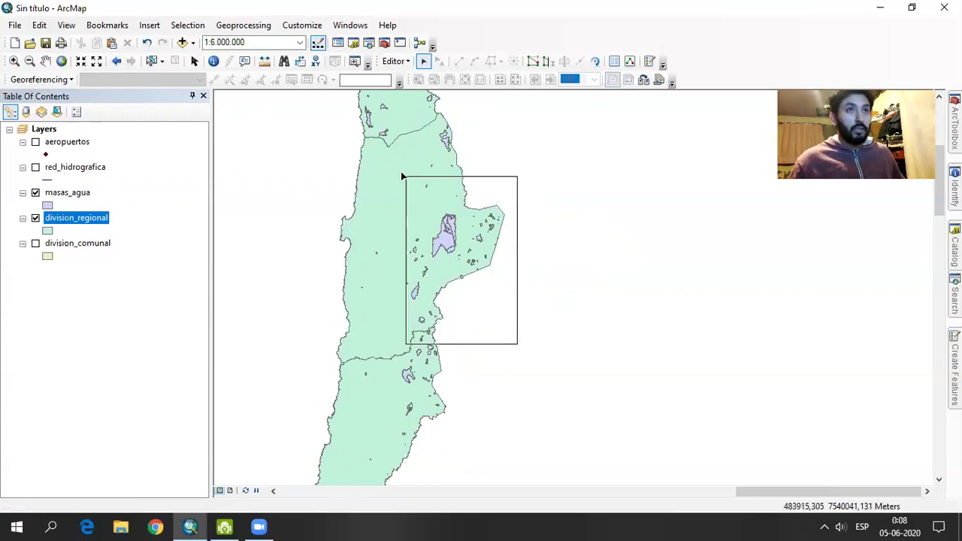
{"action": "left_click_drag", "start_coordinate": [533, 180], "coordinate": [419, 112], "text": "shift"}
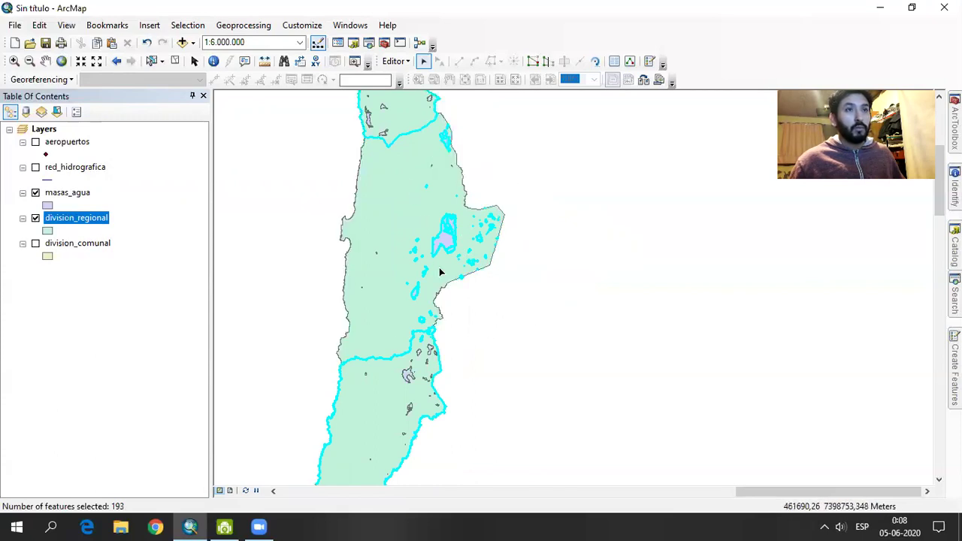
{"action": "left_click", "coordinate": [440, 302]}
{"action": "left_click", "coordinate": [356, 250]}
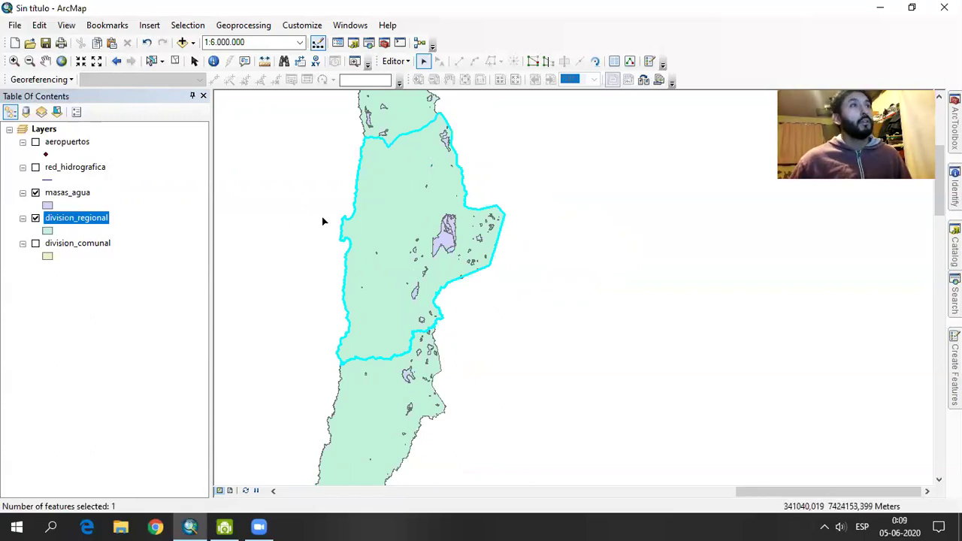
Rerun Select By Location to select the water bodies within Antofagasta.
{"action": "left_click", "coordinate": [185, 28]}
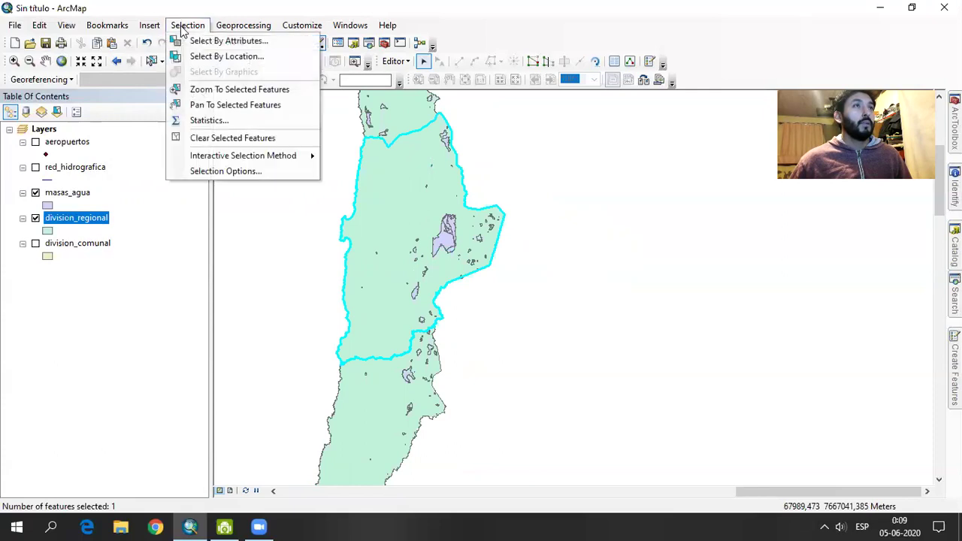
{"action": "left_click", "coordinate": [209, 58]}
{"action": "left_click", "coordinate": [303, 469]}
{"action": "left_click", "coordinate": [387, 101]}
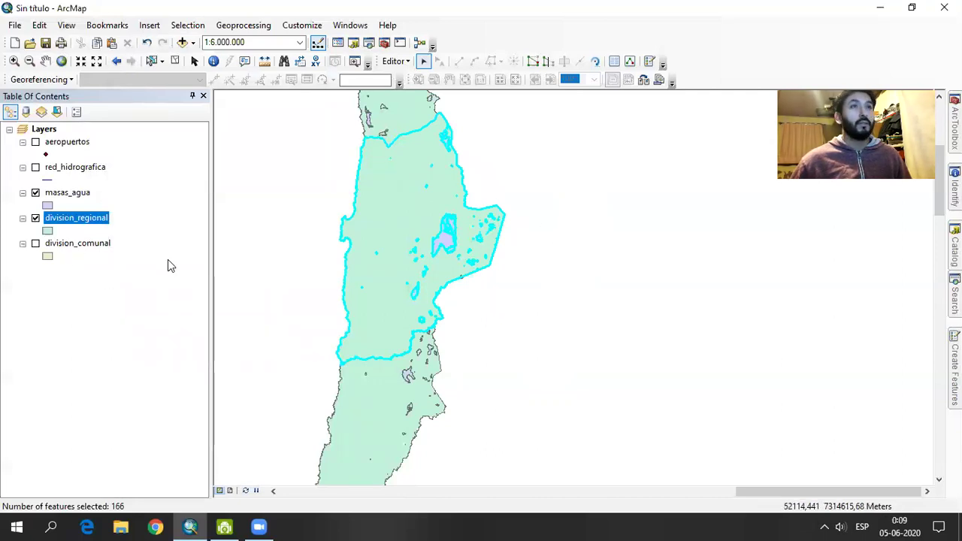
Export the selected masas_agua features to agua_antofagasta.shp and run the export.
{"action": "right_click", "coordinate": [66, 192]}
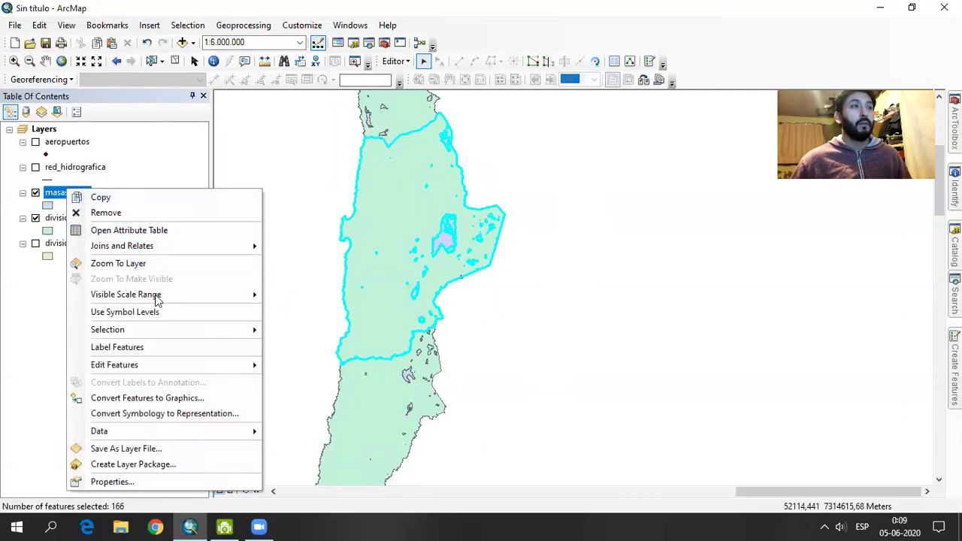
{"action": "mouse_move", "coordinate": [150, 431]}
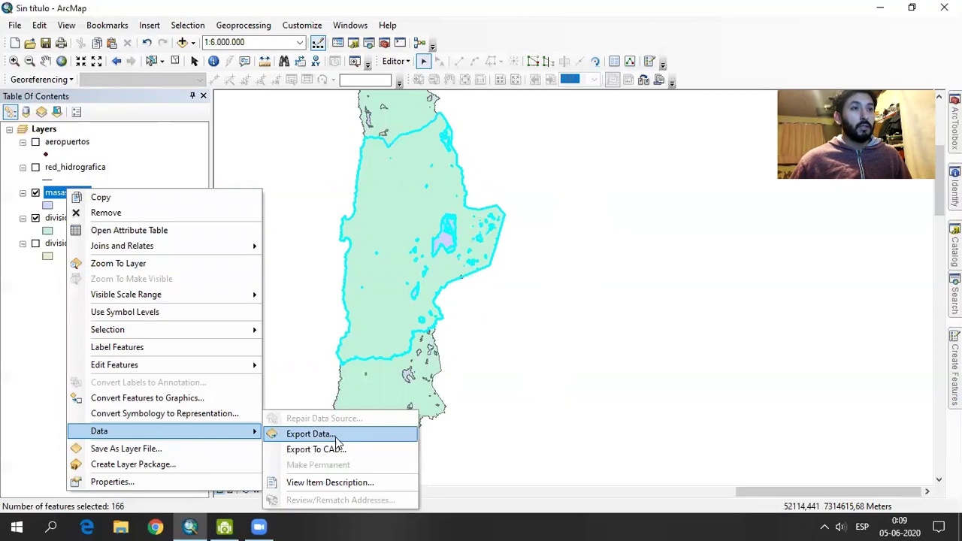
{"action": "left_click", "coordinate": [311, 434]}
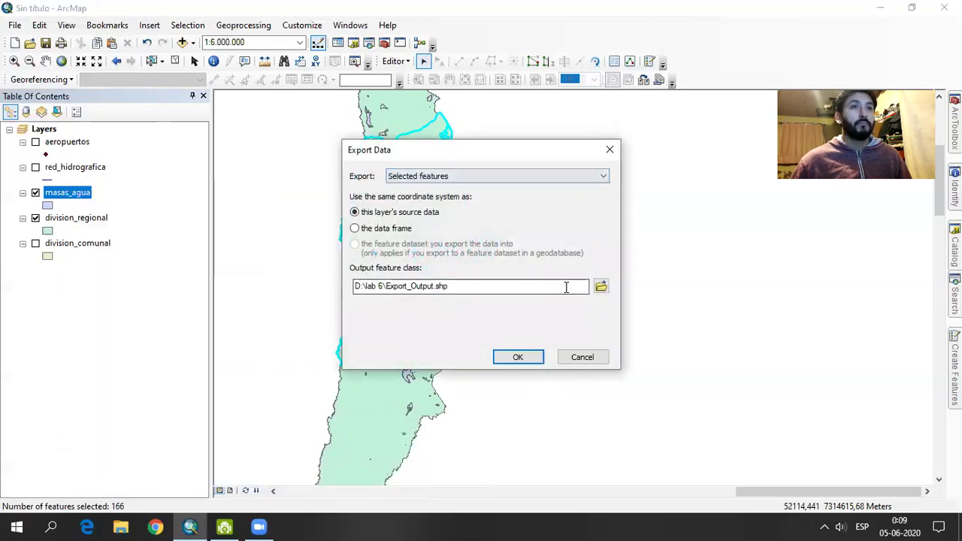
{"action": "left_click", "coordinate": [601, 286]}
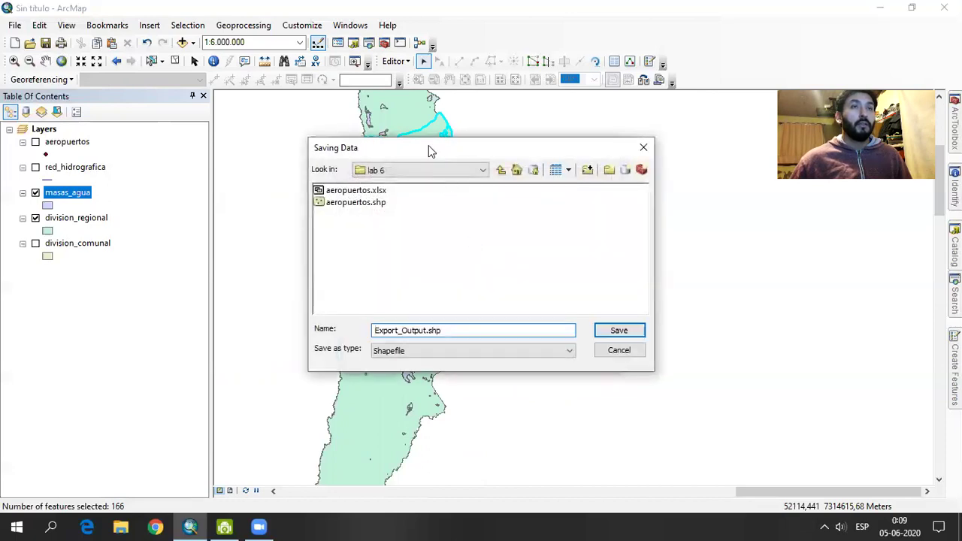
{"action": "left_click_drag", "start_coordinate": [429, 148], "coordinate": [670, 148]}
{"action": "double_click", "coordinate": [626, 328]}
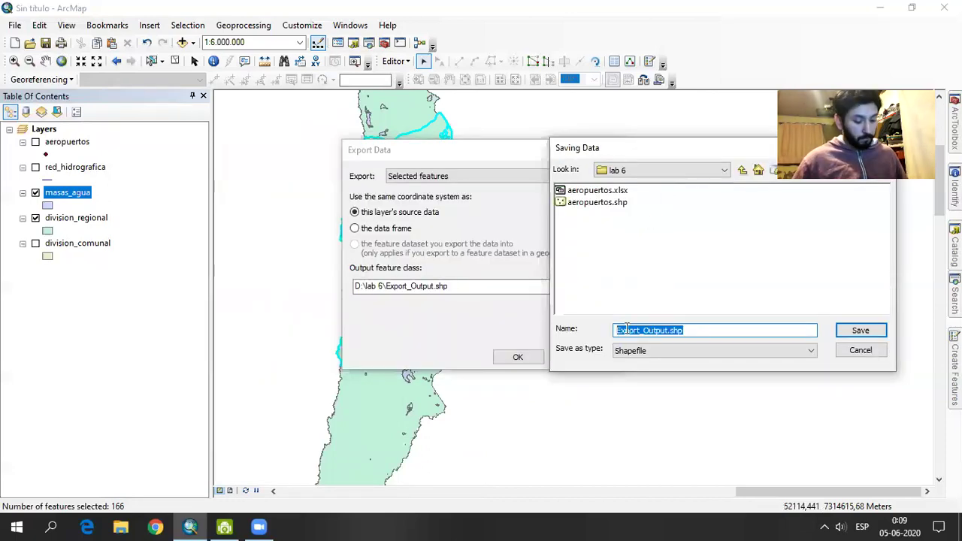
{"action": "type", "text": "agua_antofagasta"}
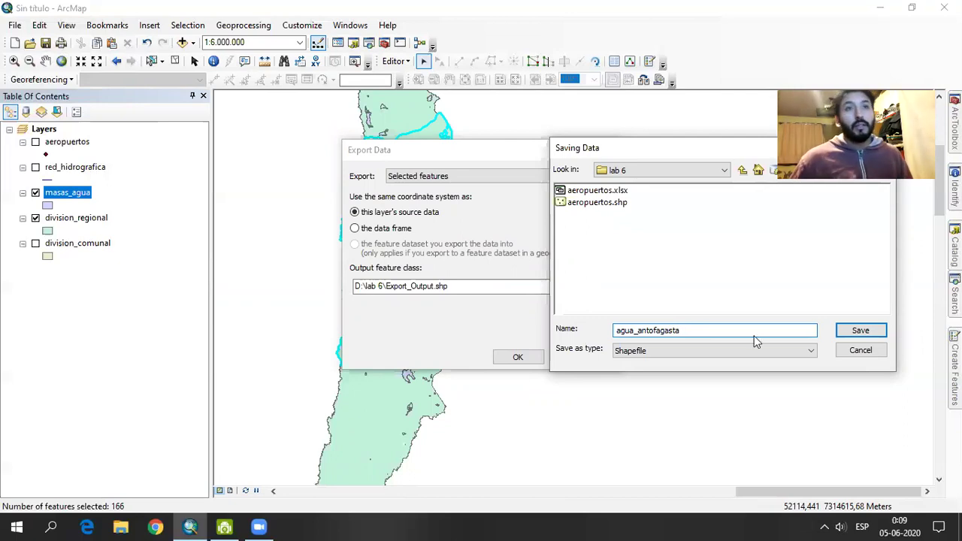
{"action": "left_click", "coordinate": [859, 336]}
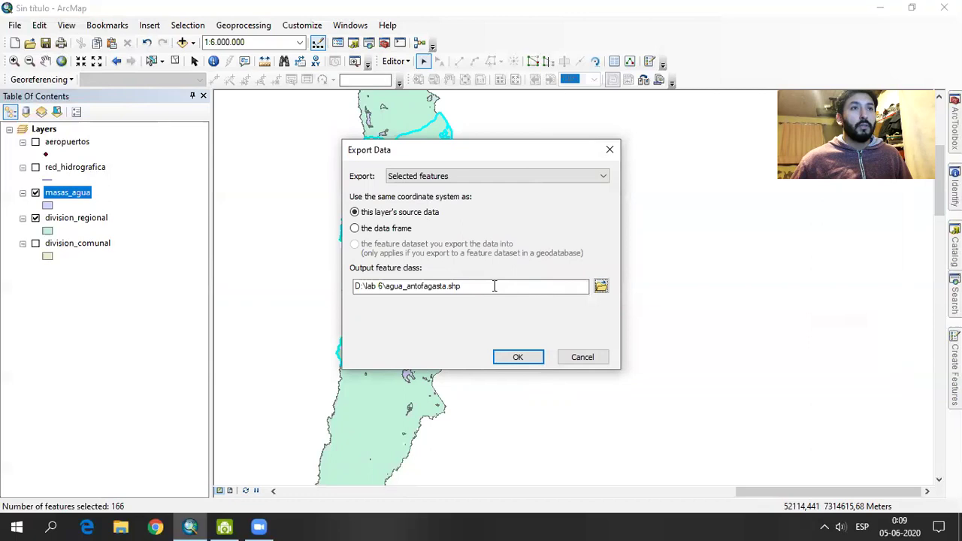
{"action": "double_click", "coordinate": [454, 286]}
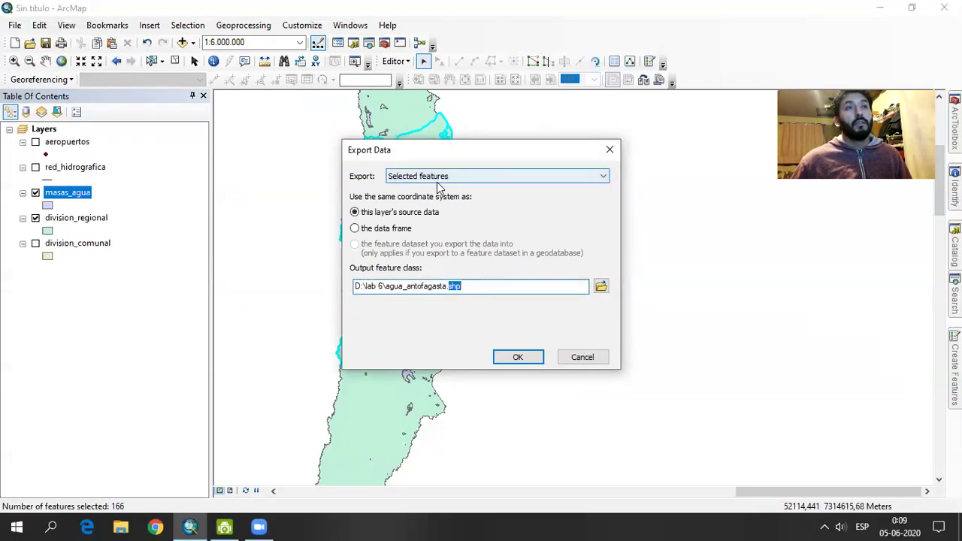
{"action": "left_click_drag", "start_coordinate": [443, 160], "coordinate": [618, 172]}
{"action": "left_click", "coordinate": [693, 369]}
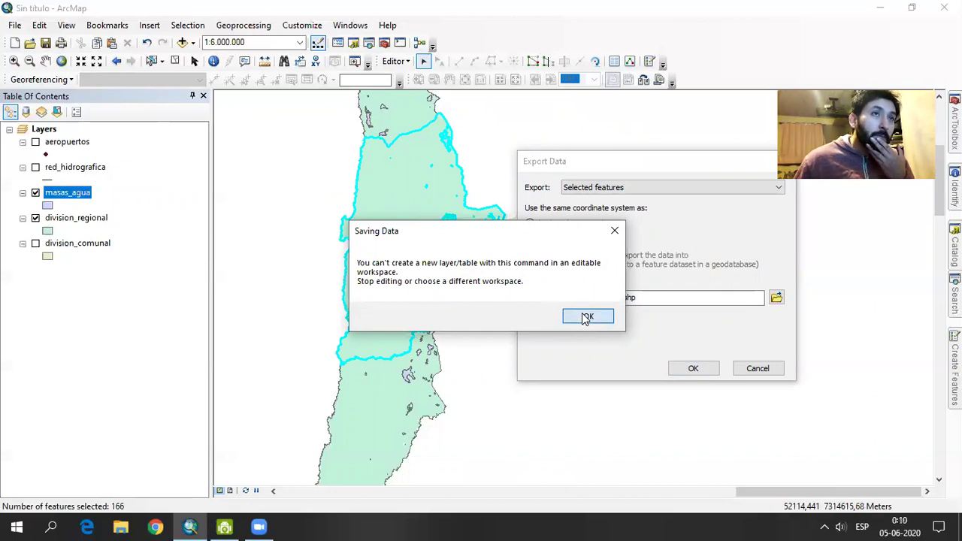
Cancel the export and stop the editing session.
{"action": "left_click", "coordinate": [588, 317]}
{"action": "left_click", "coordinate": [755, 368]}
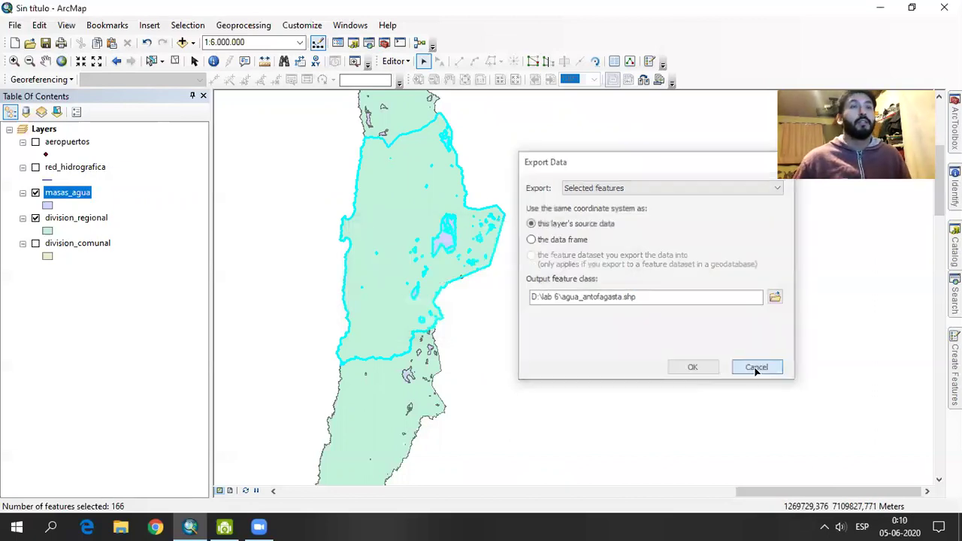
{"action": "left_click", "coordinate": [396, 61]}
{"action": "left_click", "coordinate": [428, 92]}
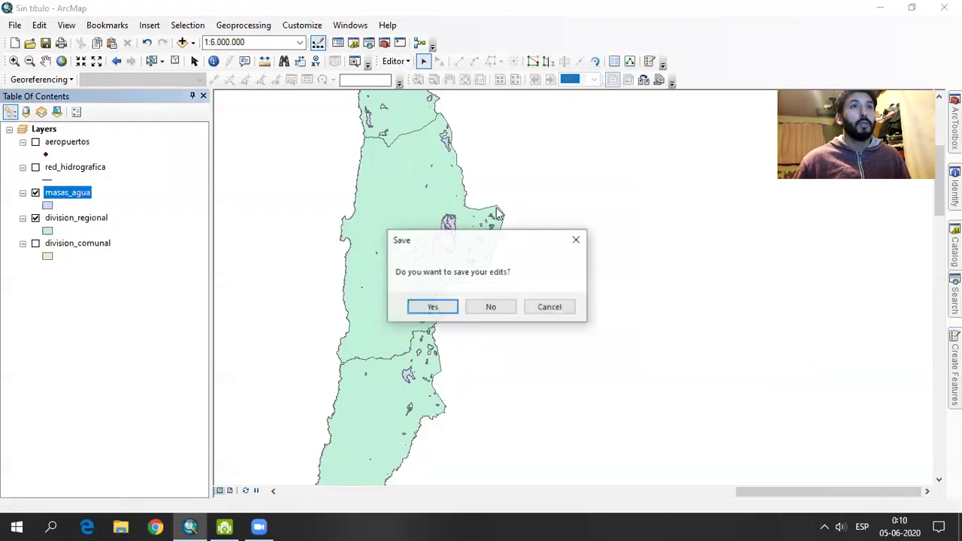
{"action": "left_click", "coordinate": [443, 307]}
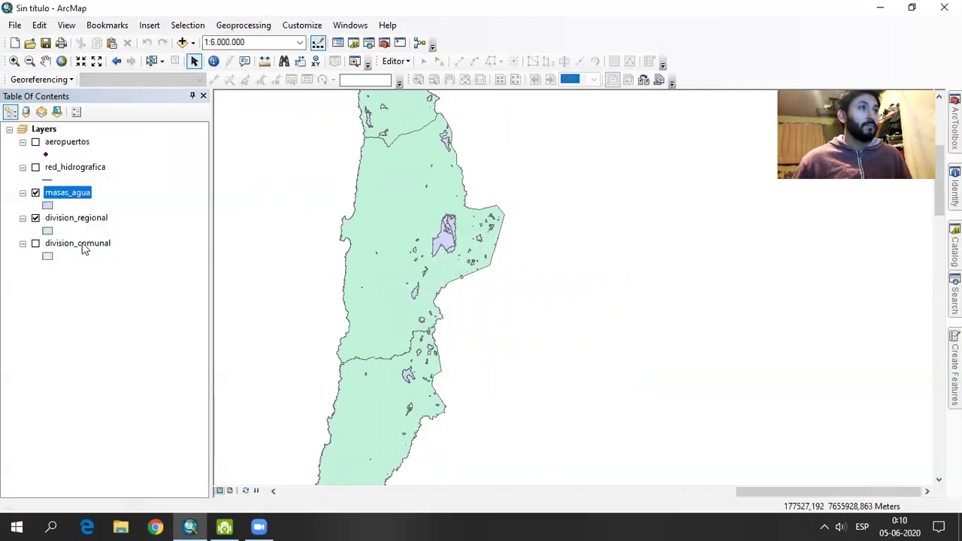
Reselect the Antofagasta region and select the masas_agua features within it by location.
{"action": "left_click", "coordinate": [75, 218]}
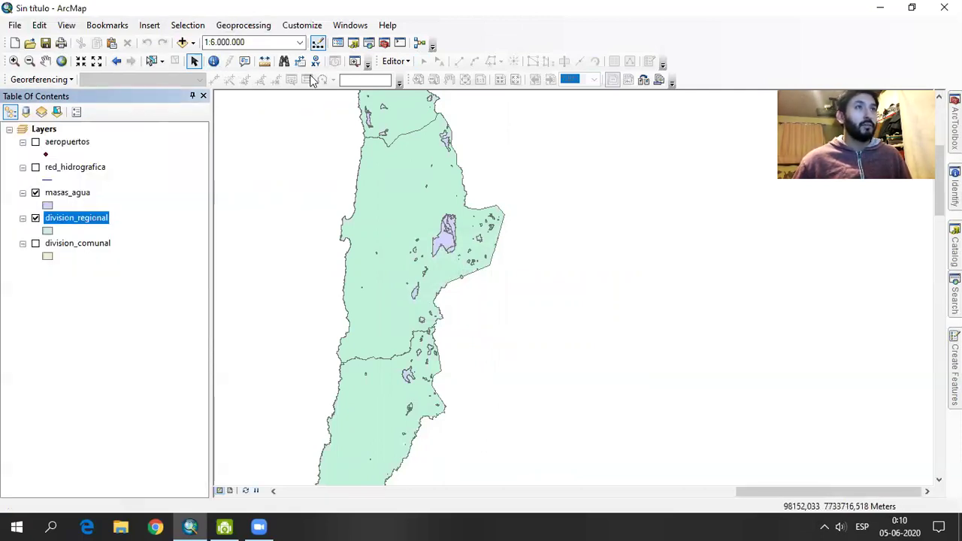
{"action": "left_click", "coordinate": [408, 65]}
{"action": "left_click", "coordinate": [238, 183]}
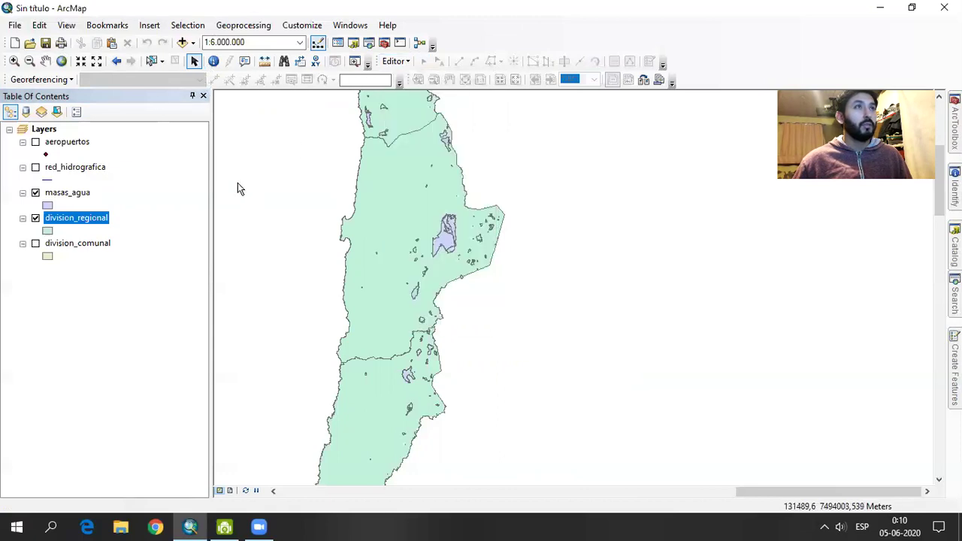
{"action": "left_click", "coordinate": [154, 64]}
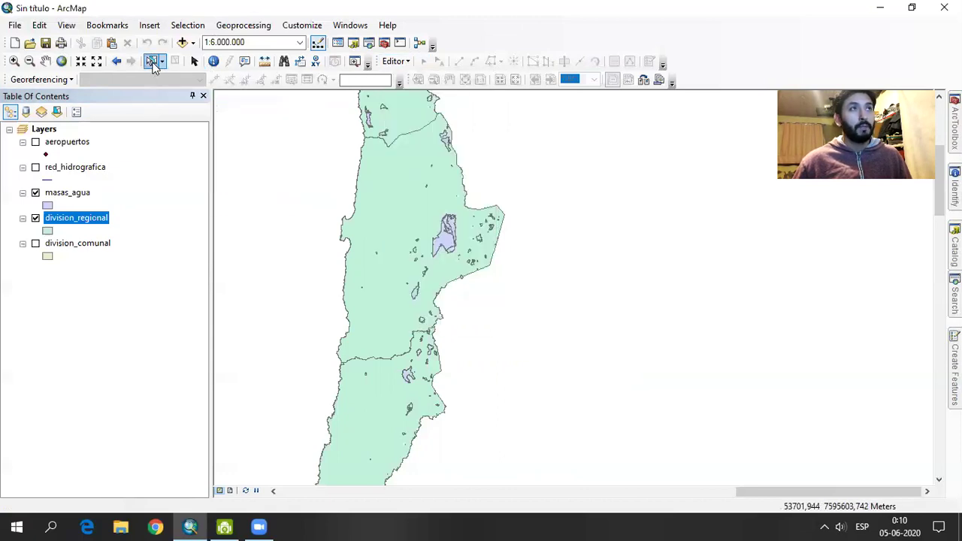
{"action": "left_click", "coordinate": [373, 207]}
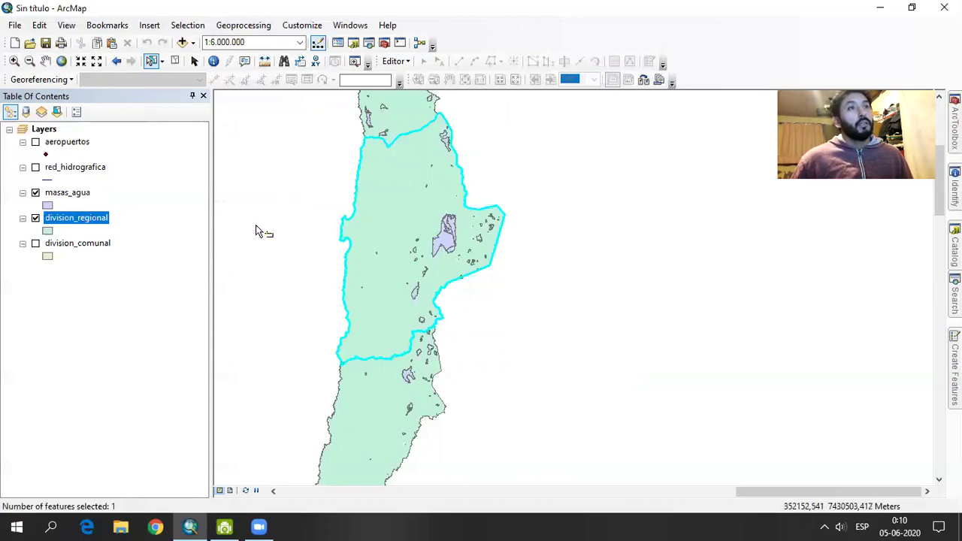
{"action": "left_click", "coordinate": [78, 198]}
{"action": "left_click", "coordinate": [187, 25]}
{"action": "left_click", "coordinate": [194, 57]}
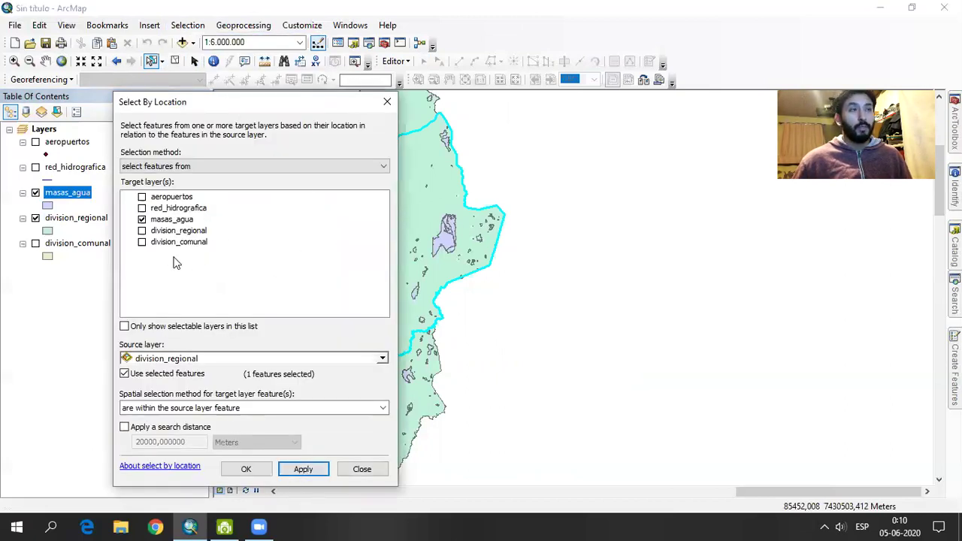
{"action": "left_click", "coordinate": [303, 468]}
{"action": "left_click", "coordinate": [246, 468]}
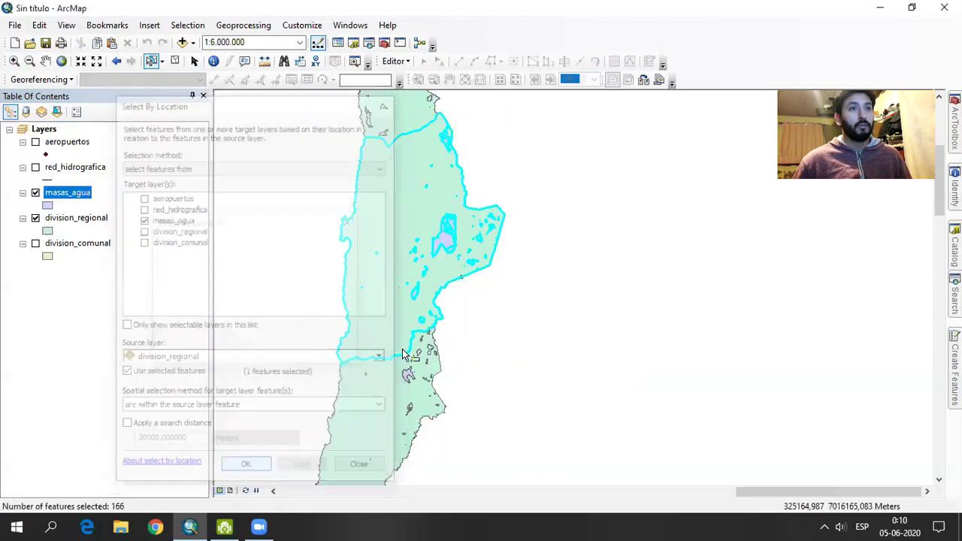
Export the selected masas_agua to agua_antofagasta, add it to the map, and hide masas_agua.
{"action": "right_click", "coordinate": [76, 197]}
{"action": "mouse_move", "coordinate": [171, 439]}
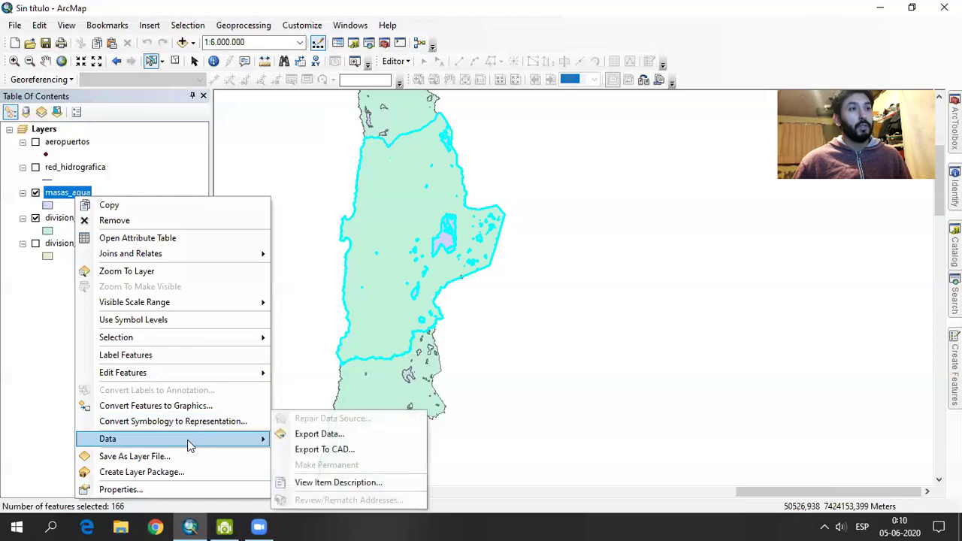
{"action": "left_click", "coordinate": [319, 435]}
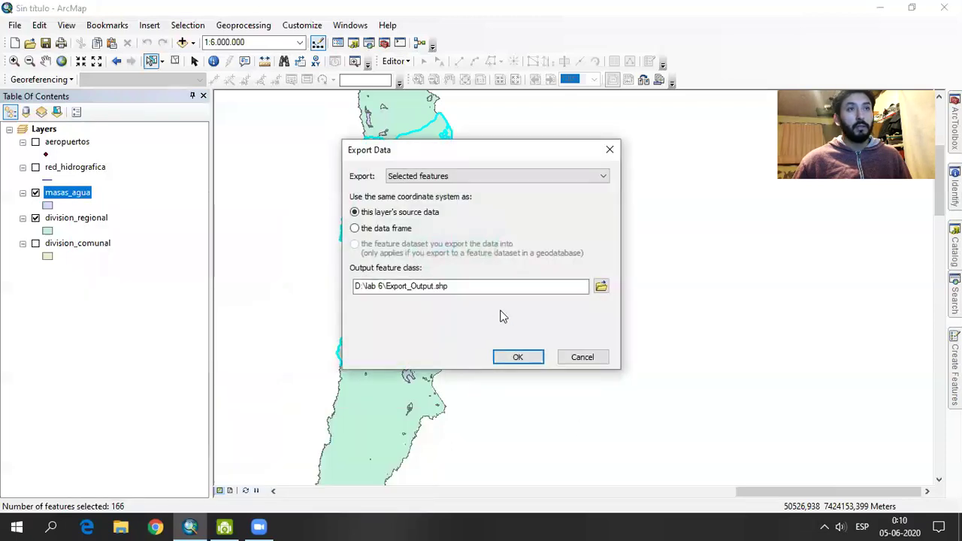
{"action": "left_click", "coordinate": [601, 286]}
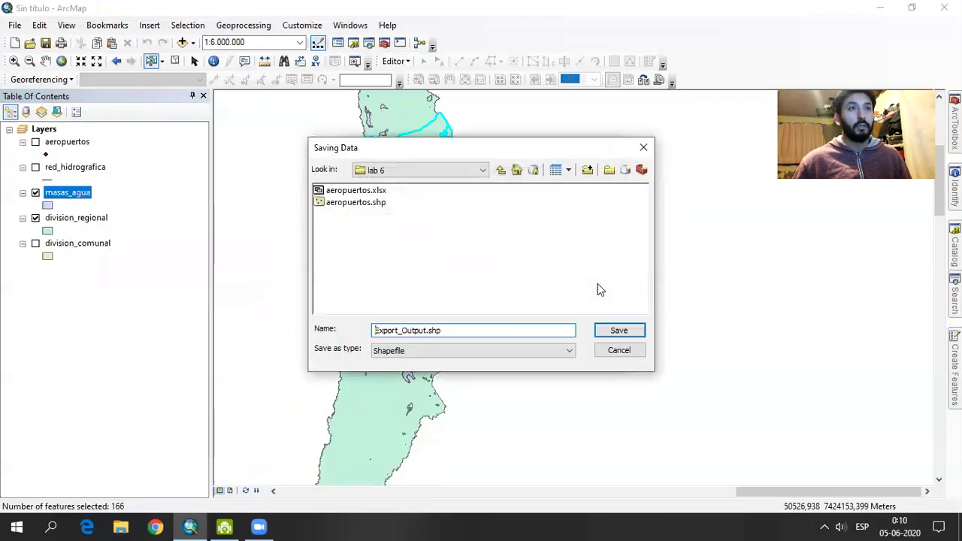
{"action": "left_click_drag", "start_coordinate": [437, 332], "coordinate": [292, 335]}
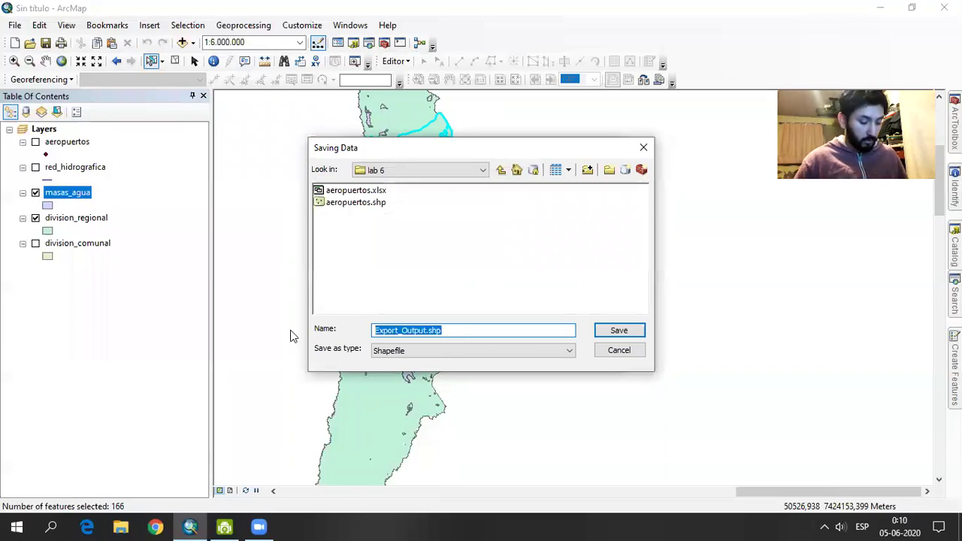
{"action": "type", "text": "agua_"}
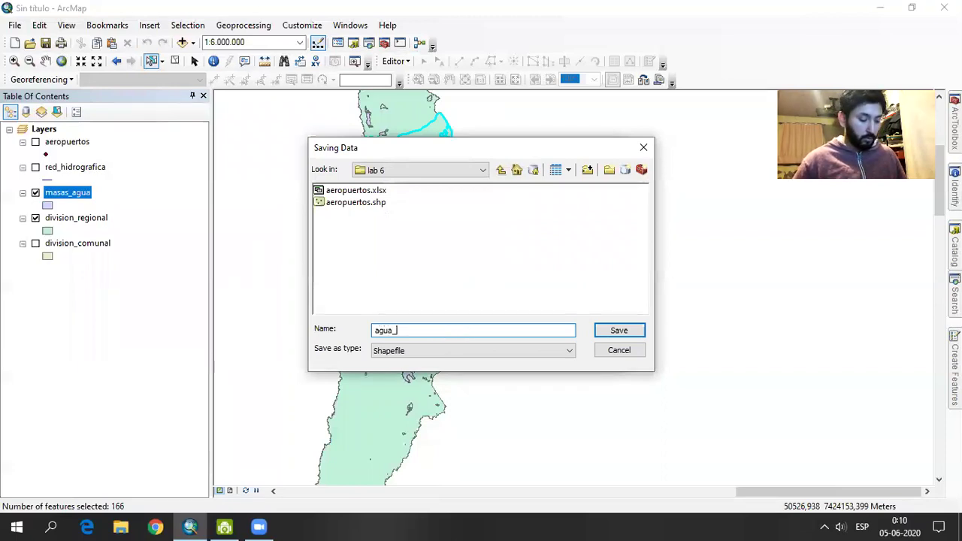
{"action": "type", "text": "sta"}
{"action": "left_click", "coordinate": [619, 331]}
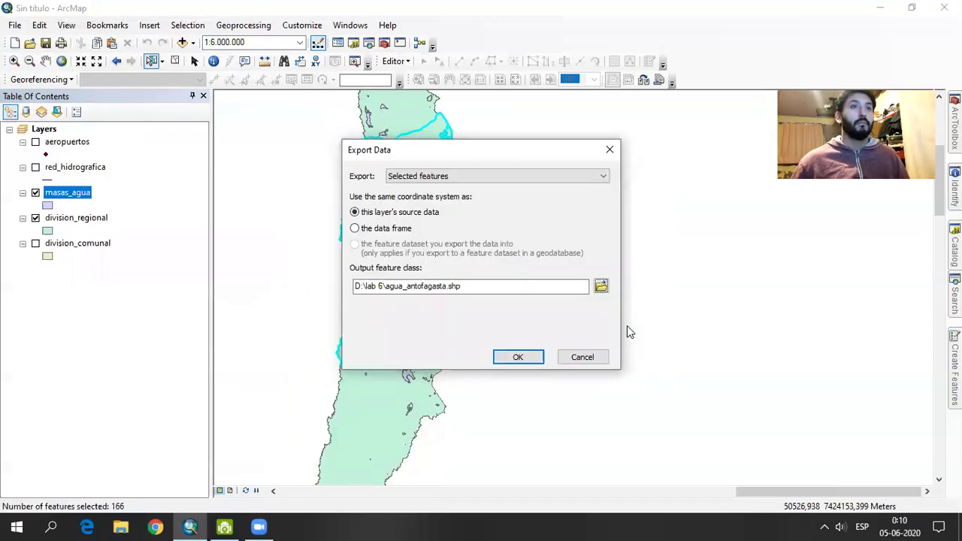
{"action": "left_click", "coordinate": [528, 359]}
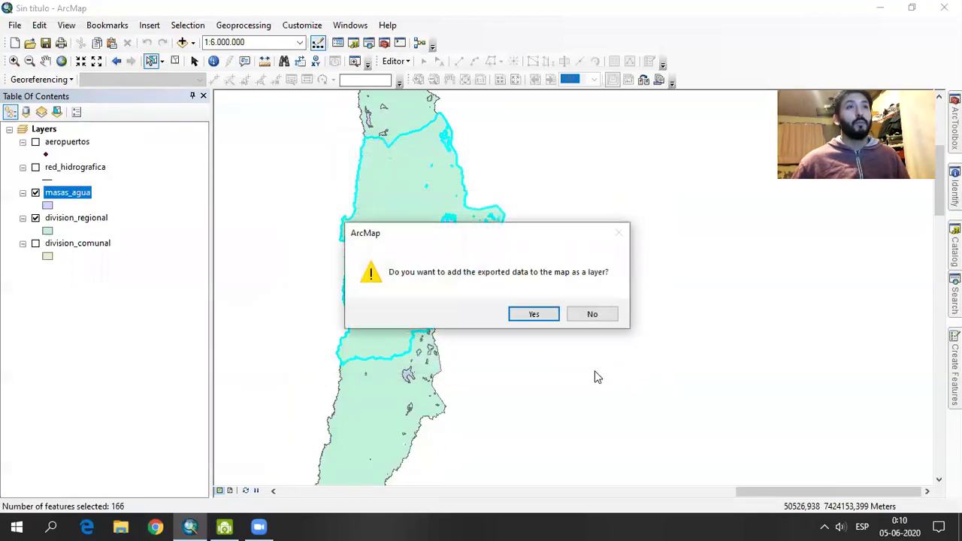
{"action": "left_click", "coordinate": [534, 316]}
{"action": "left_click", "coordinate": [35, 218]}
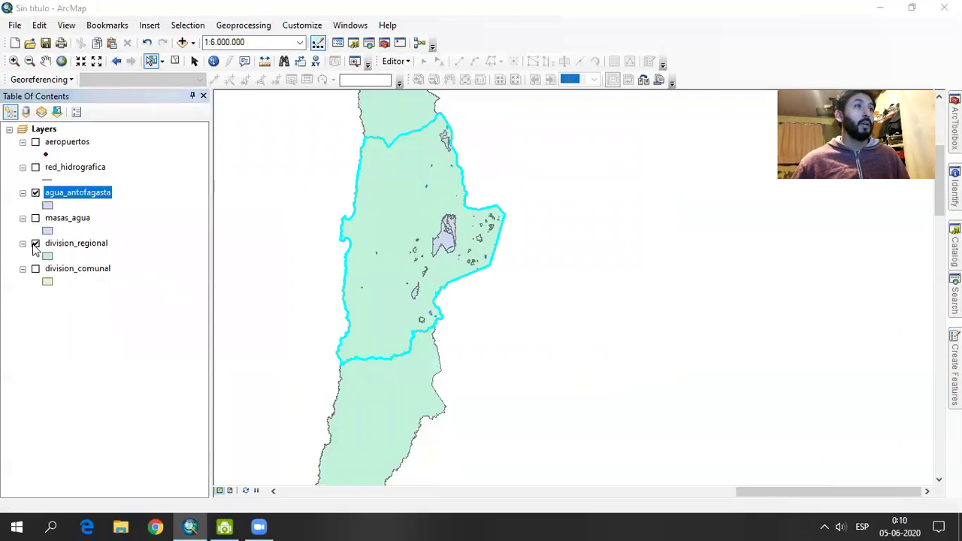
Turn on masas_agua, the regional and communal divisions, and the river network layers.
{"action": "left_click", "coordinate": [35, 244]}
{"action": "scroll", "coordinate": [478, 305], "scroll_direction": "down", "scroll_amount": 2}
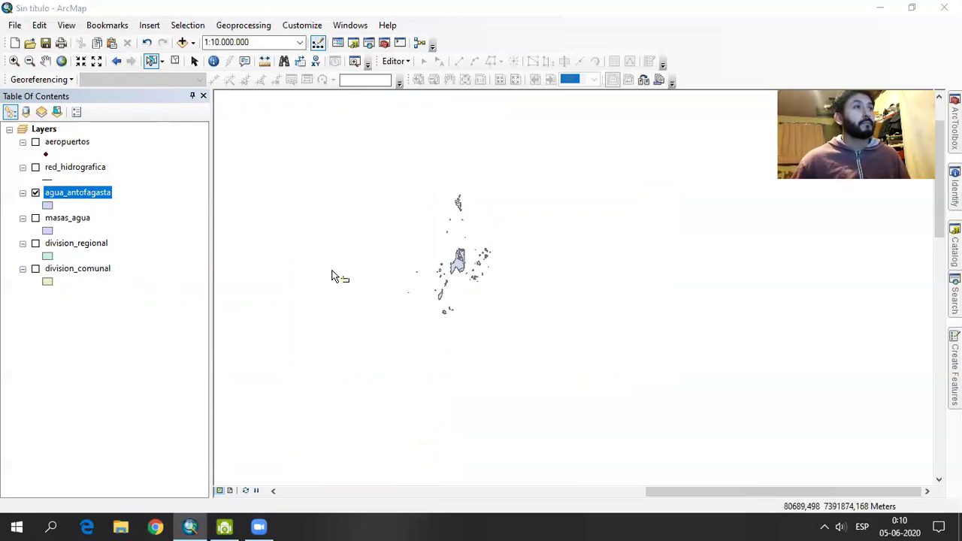
{"action": "scroll", "coordinate": [410, 278], "scroll_direction": "up", "scroll_amount": 2}
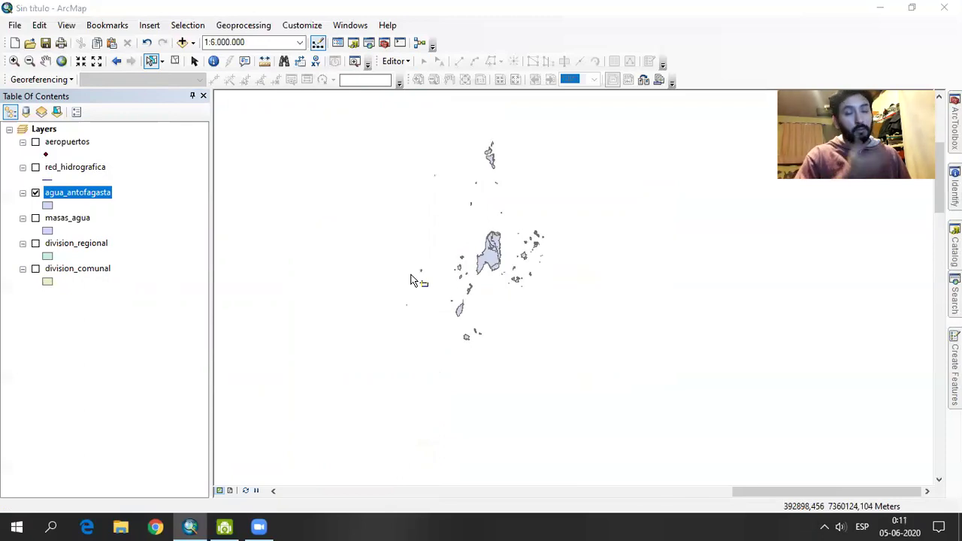
{"action": "left_click", "coordinate": [35, 218]}
{"action": "left_click", "coordinate": [35, 244]}
{"action": "left_click", "coordinate": [35, 269]}
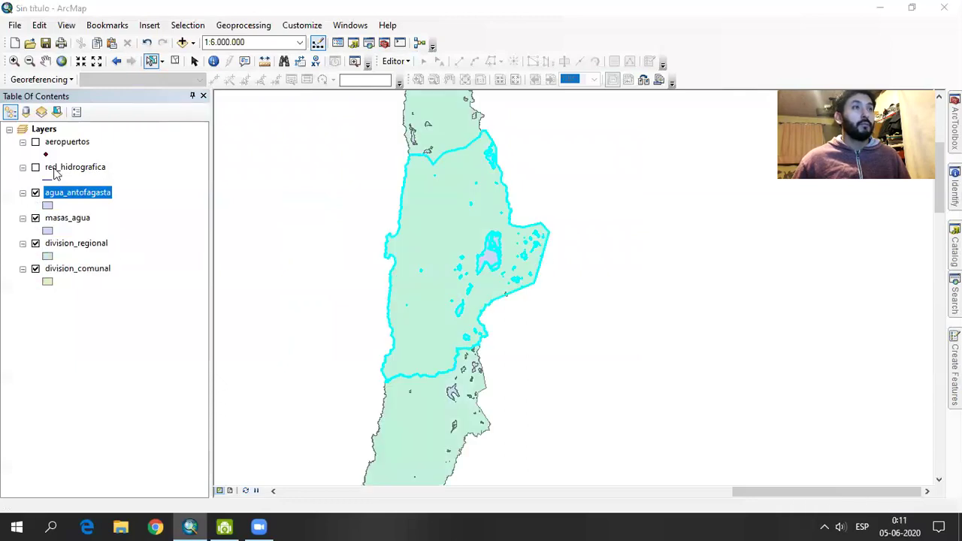
{"action": "left_click", "coordinate": [36, 167]}
Remove agua_antofagasta and hide the communal divisions and masas_agua, keeping regional divisions visible.
{"action": "right_click", "coordinate": [77, 193]}
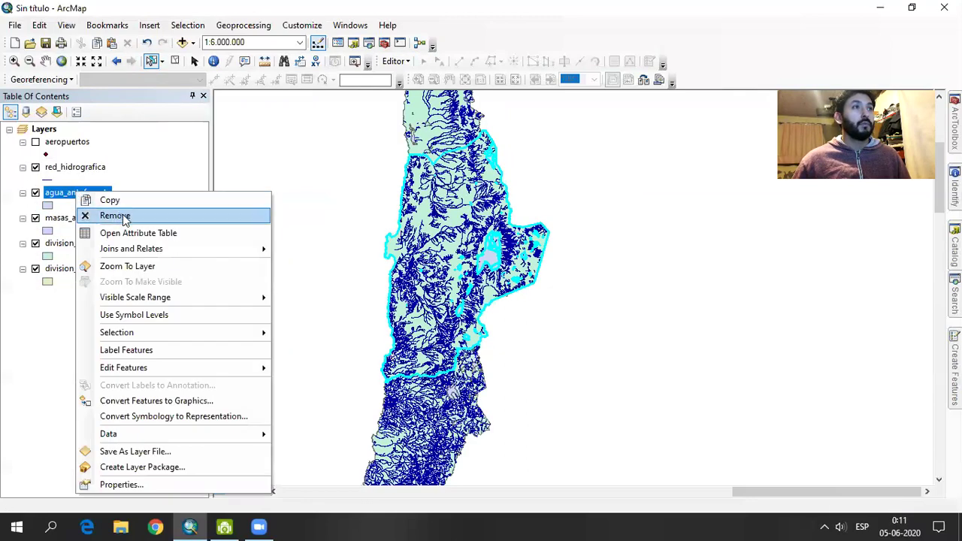
{"action": "left_click", "coordinate": [115, 217]}
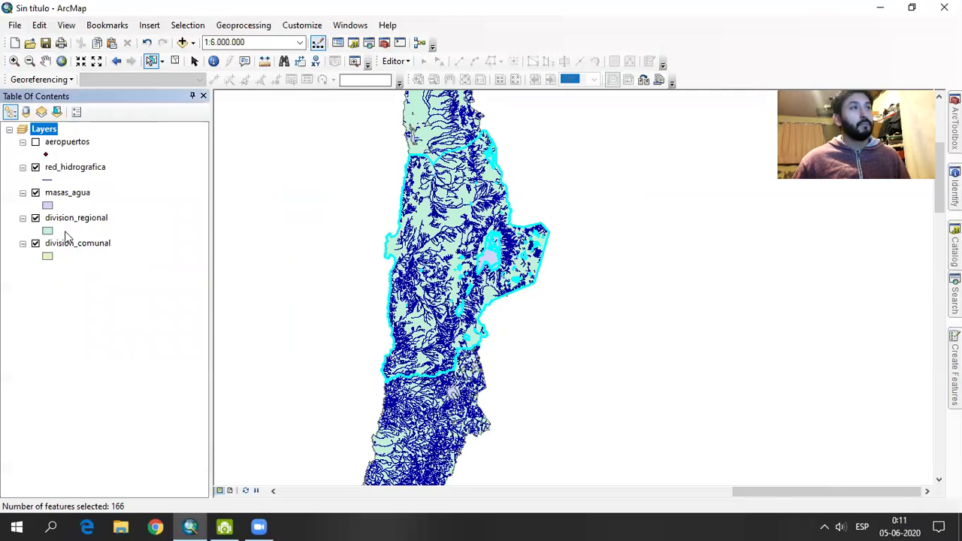
{"action": "left_click", "coordinate": [35, 244]}
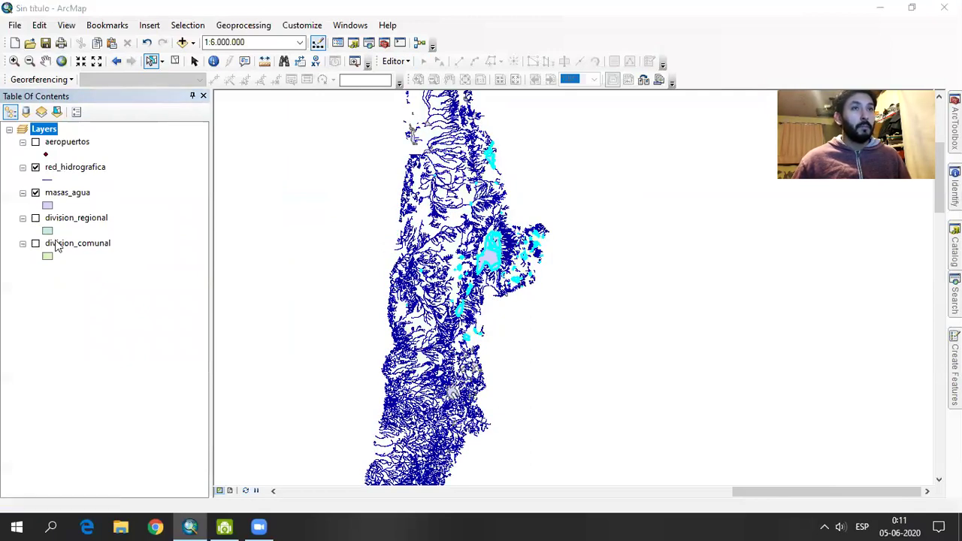
{"action": "left_click", "coordinate": [36, 193]}
{"action": "left_click", "coordinate": [36, 218]}
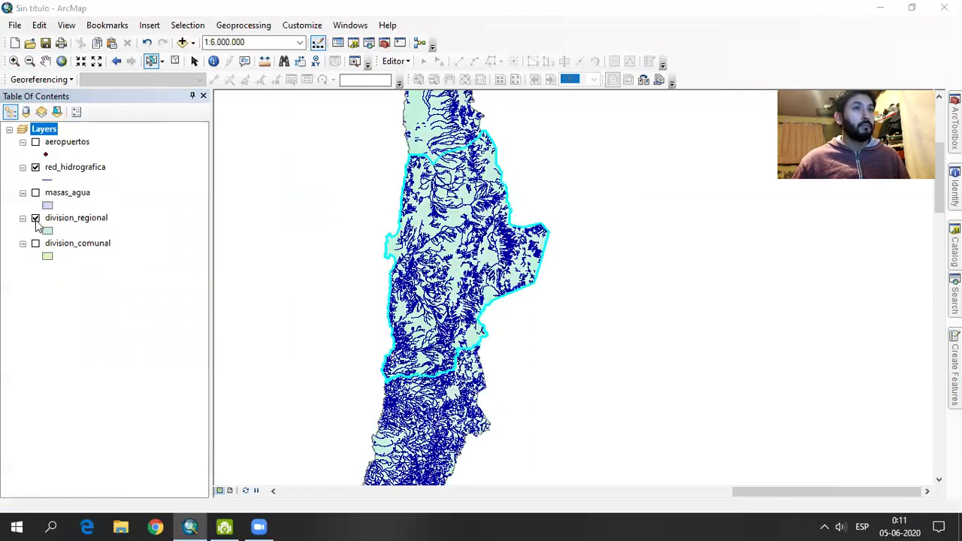
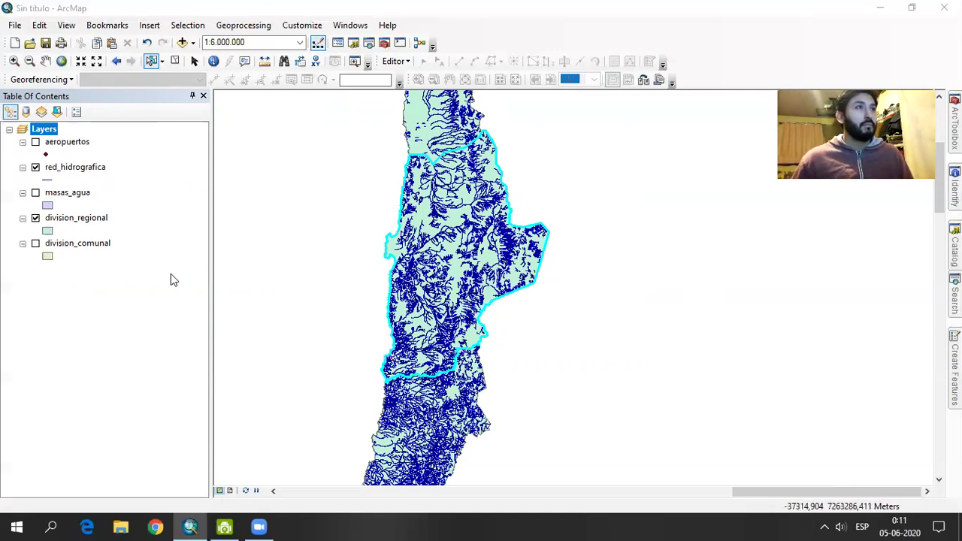
Make division_regional the working layer in the Table of Contents.
{"action": "left_click", "coordinate": [81, 218]}
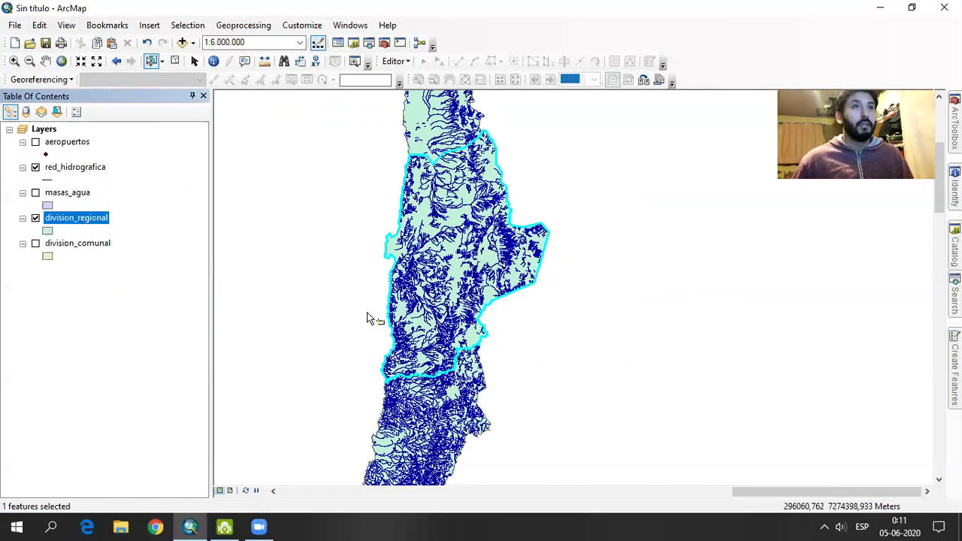
Select by location the red_hidrografica rivers within the selected region, yielding 11250 features.
{"action": "left_click", "coordinate": [186, 25]}
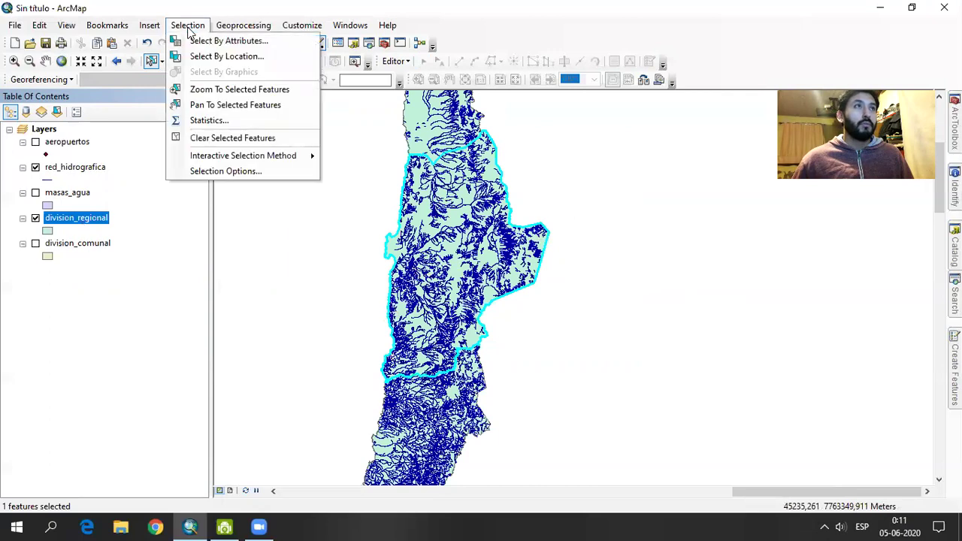
{"action": "left_click", "coordinate": [225, 57]}
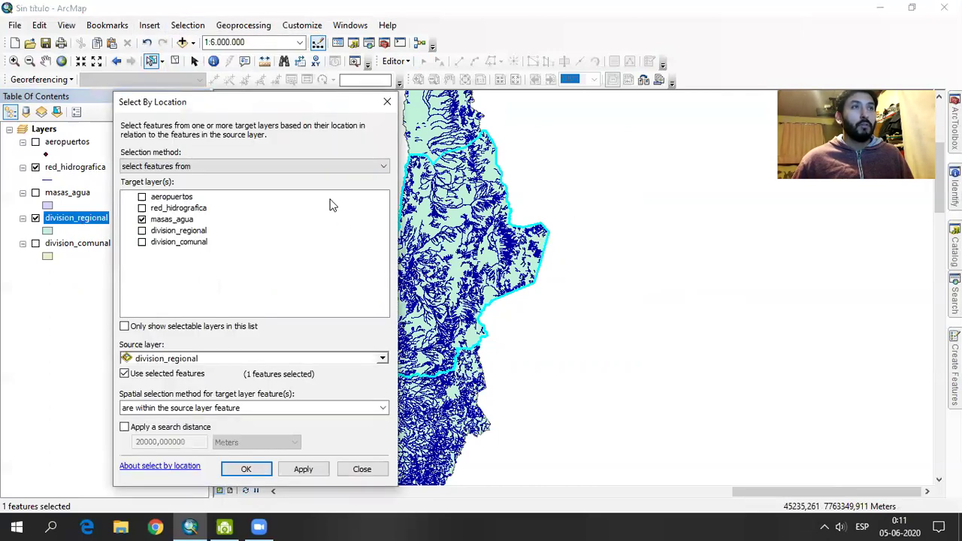
{"action": "left_click_drag", "start_coordinate": [299, 102], "coordinate": [360, 93]}
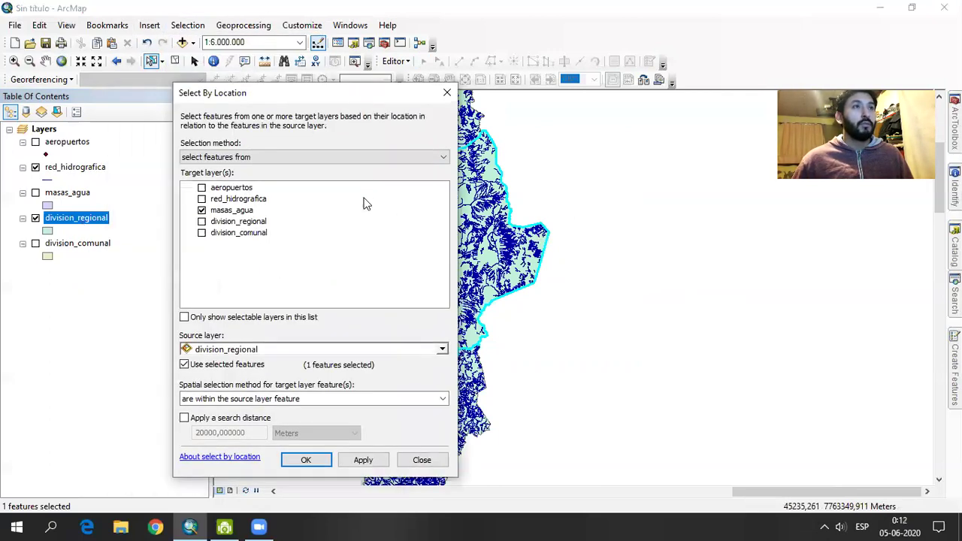
{"action": "left_click", "coordinate": [201, 199]}
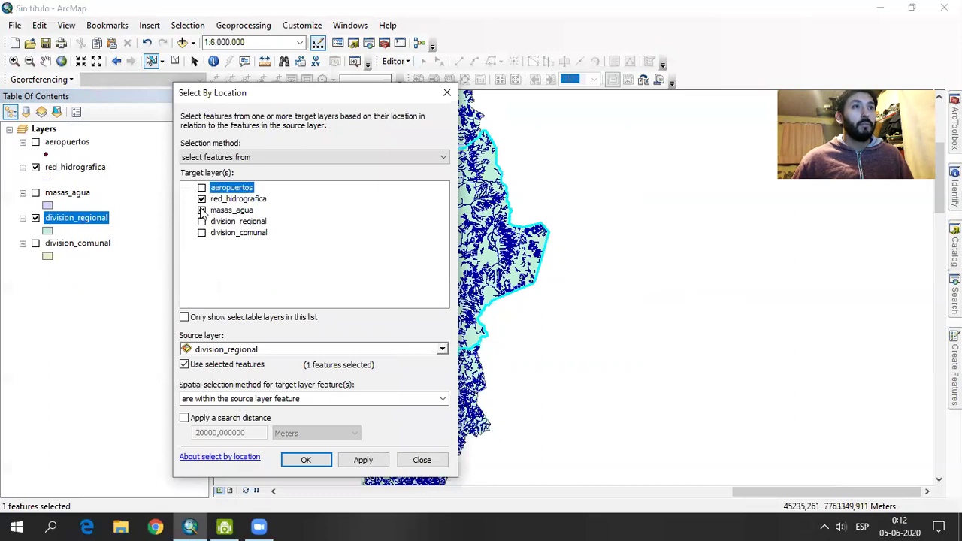
{"action": "left_click_drag", "start_coordinate": [334, 93], "coordinate": [264, 68]}
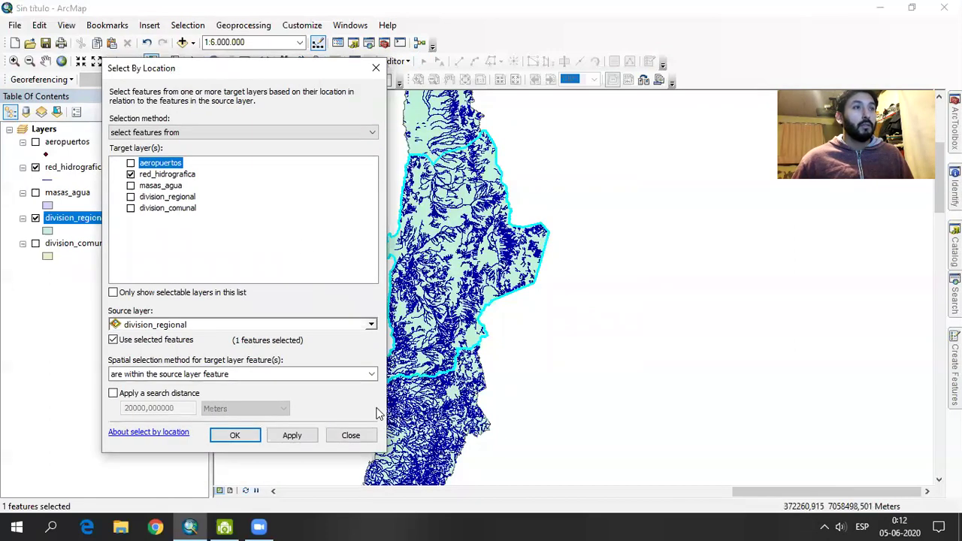
{"action": "left_click", "coordinate": [294, 435]}
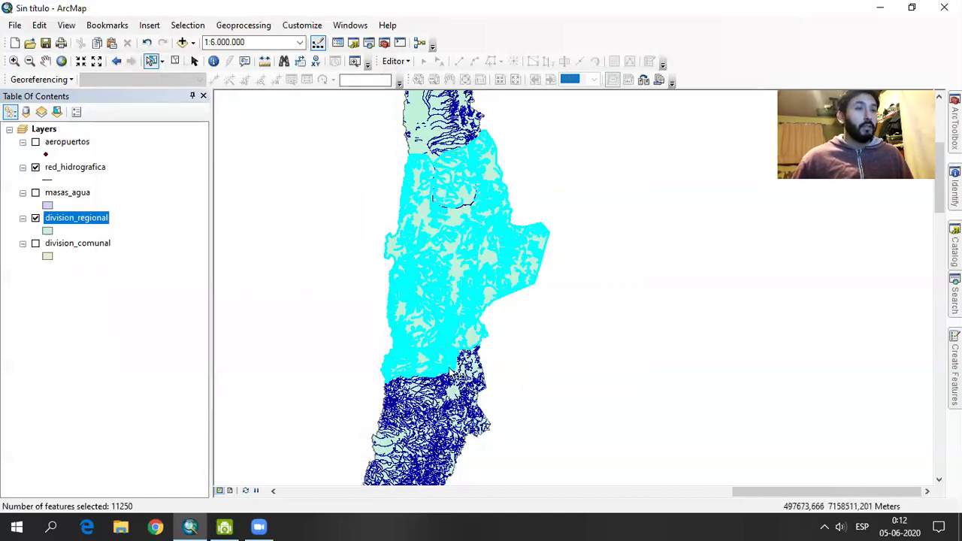
Zoom in on the selected region's rivers around its northern boundary.
{"action": "middle_click_drag", "start_coordinate": [449, 159], "coordinate": [457, 224]}
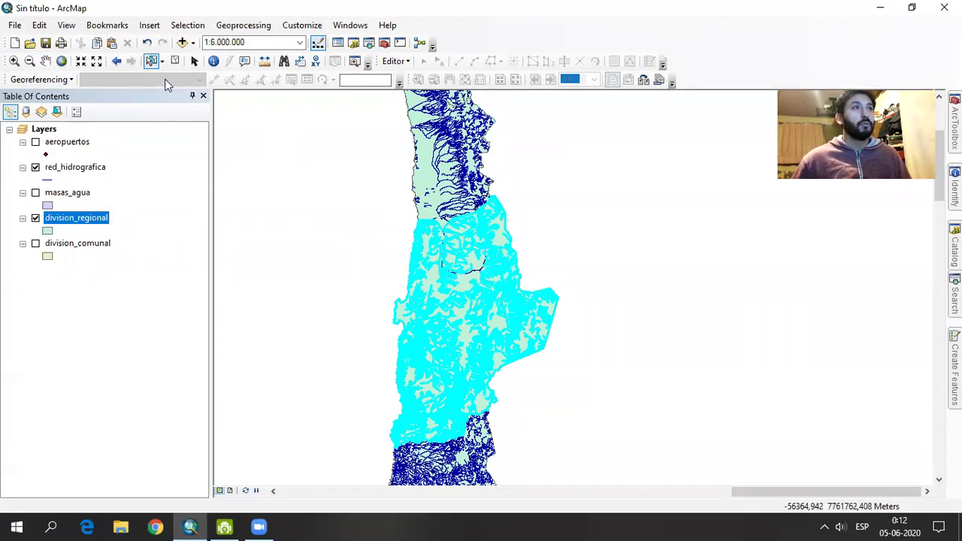
{"action": "left_click", "coordinate": [14, 61]}
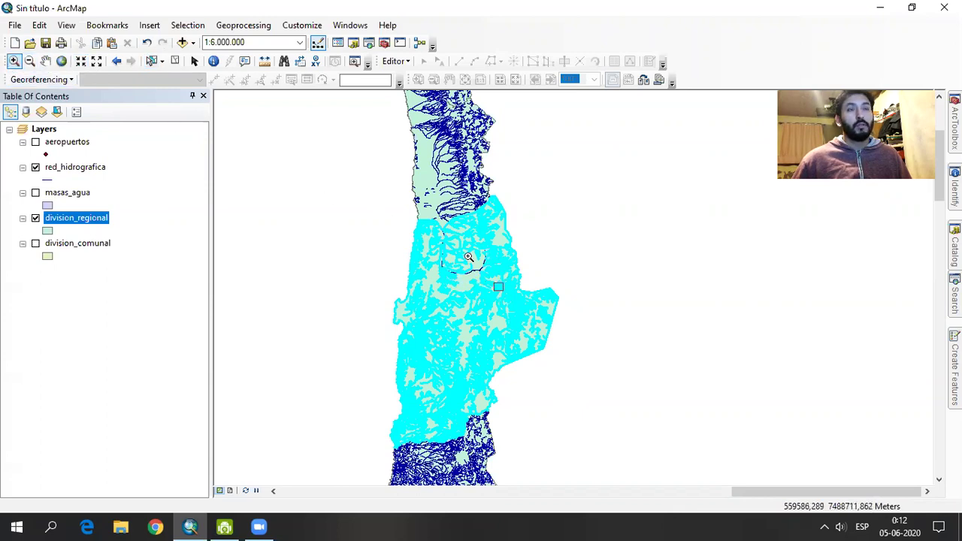
{"action": "left_click", "coordinate": [468, 257]}
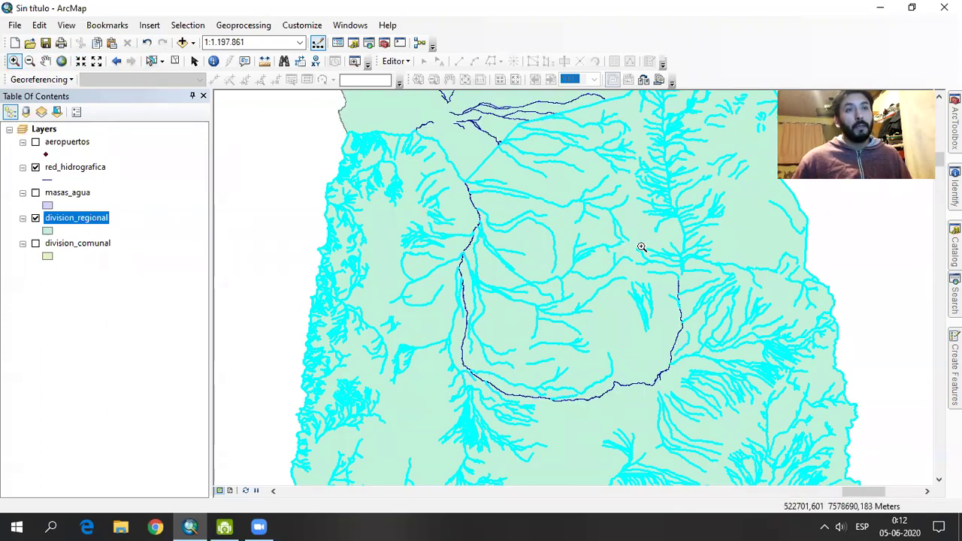
{"action": "middle_click_drag", "start_coordinate": [566, 195], "coordinate": [573, 296]}
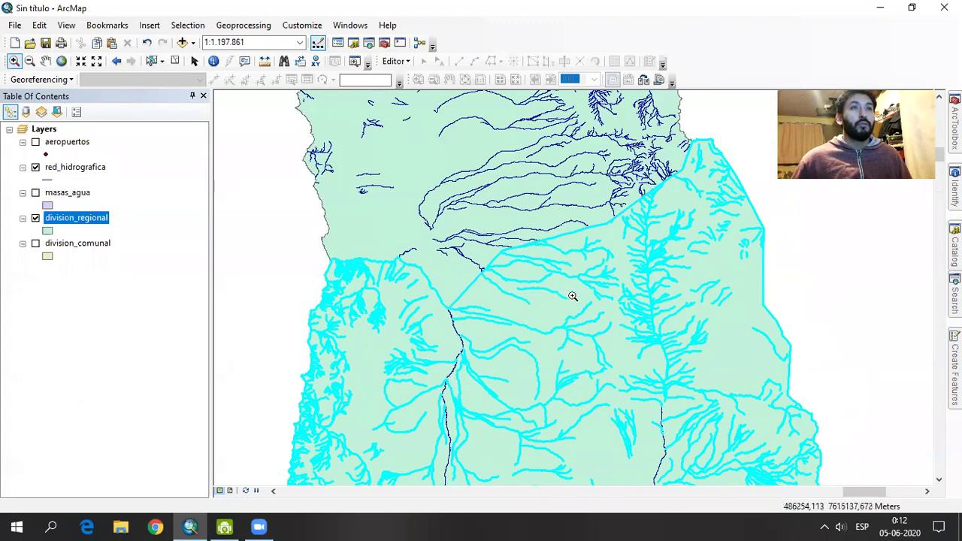
{"action": "scroll", "coordinate": [565, 231], "scroll_direction": "down", "scroll_amount": 2}
{"action": "scroll", "coordinate": [511, 264], "scroll_direction": "down", "scroll_amount": 3}
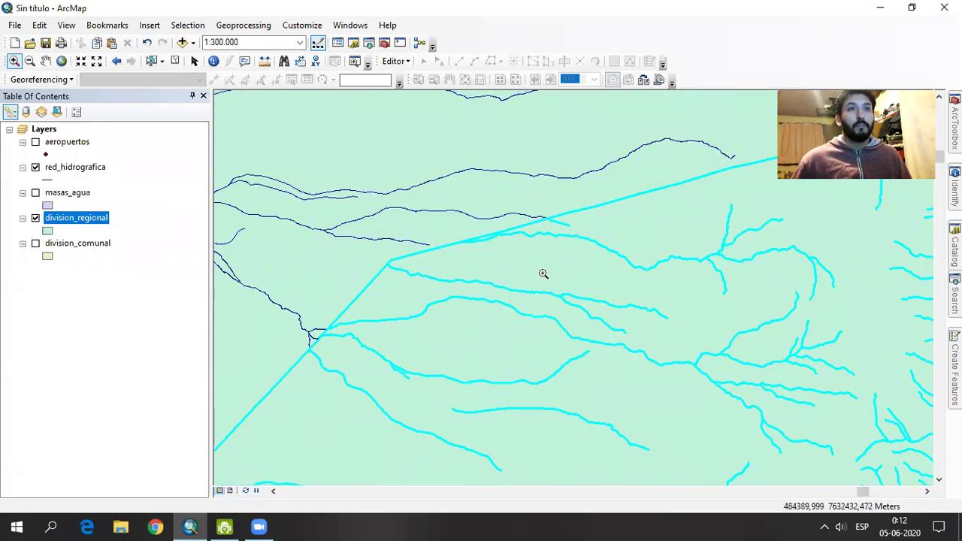
{"action": "scroll", "coordinate": [544, 278], "scroll_direction": "up", "scroll_amount": 2}
{"action": "scroll", "coordinate": [534, 299], "scroll_direction": "down", "scroll_amount": 2}
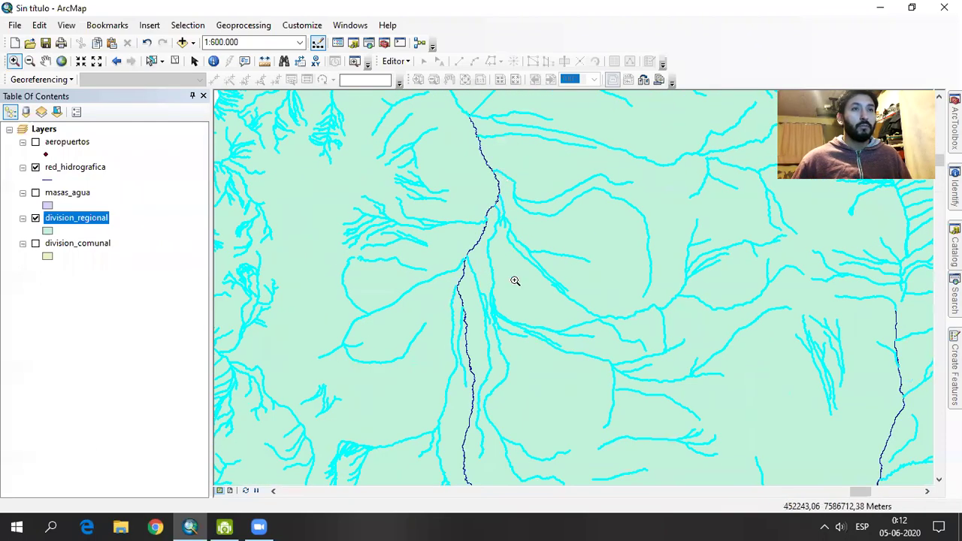
Pan along the region boundary to confirm rivers beyond it stay unselected.
{"action": "middle_click_drag", "start_coordinate": [479, 382], "coordinate": [423, 208]}
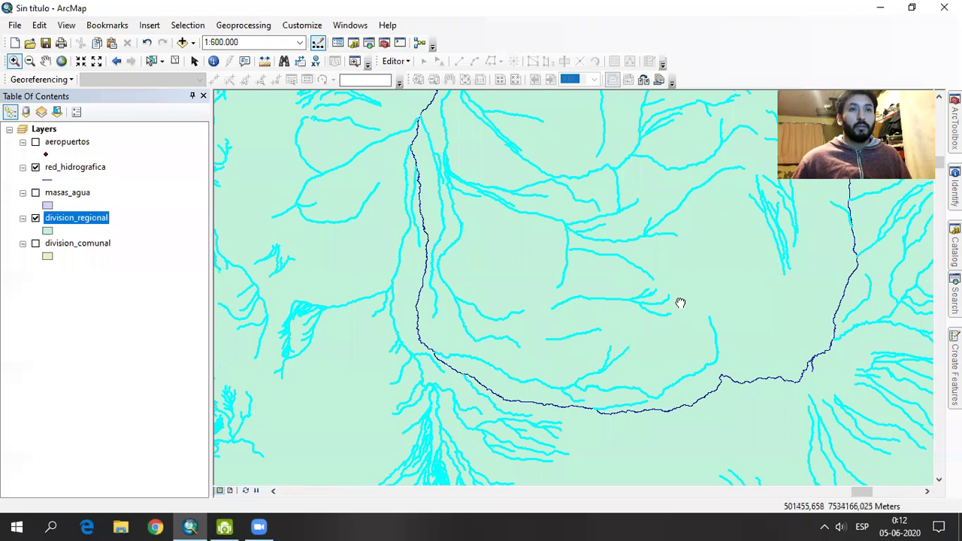
{"action": "scroll", "coordinate": [574, 393], "scroll_direction": "up", "scroll_amount": 1}
{"action": "scroll", "coordinate": [573, 393], "scroll_direction": "up", "scroll_amount": 2}
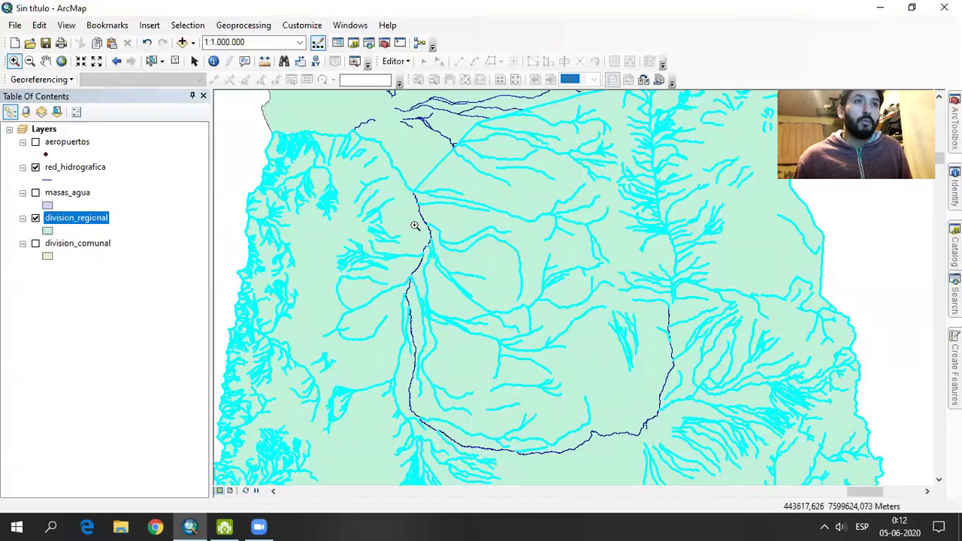
{"action": "middle_click_drag", "start_coordinate": [441, 195], "coordinate": [424, 322]}
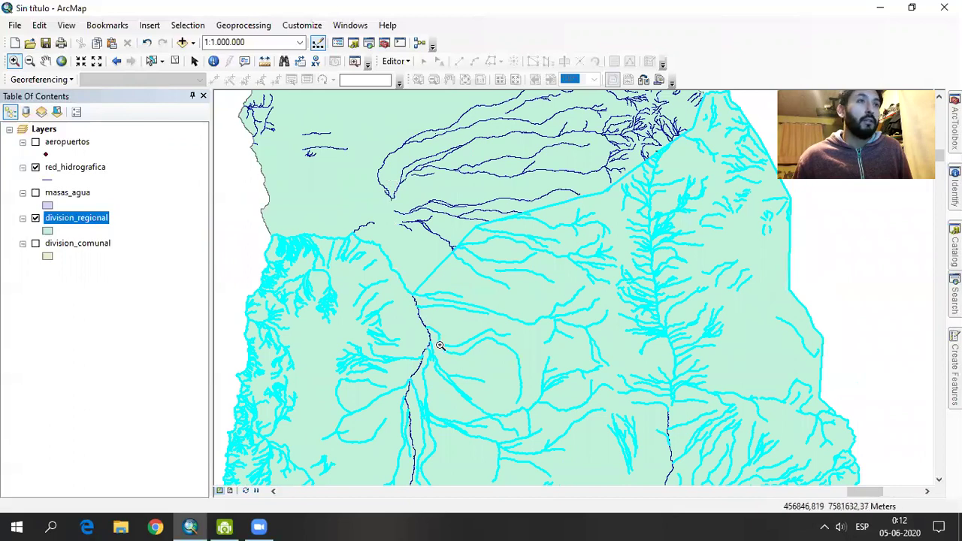
{"action": "mouse_move", "coordinate": [463, 387]}
{"action": "middle_mouse_down"}
{"action": "mouse_move", "coordinate": [421, 255]}
{"action": "mouse_move", "coordinate": [458, 298]}
{"action": "middle_mouse_up"}
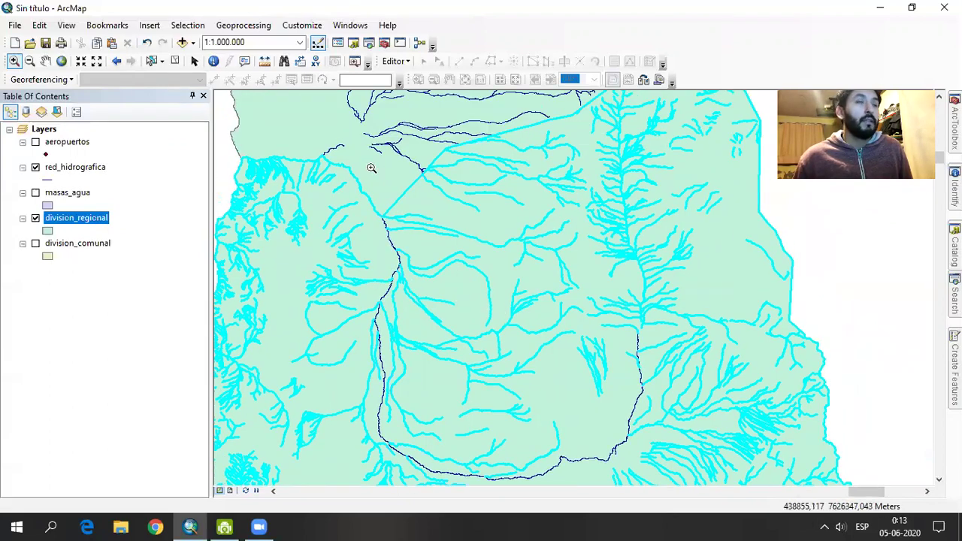
{"action": "middle_click_drag", "start_coordinate": [371, 168], "coordinate": [379, 241]}
Select the region polygons on the map with Select Features.
{"action": "left_click", "coordinate": [152, 61]}
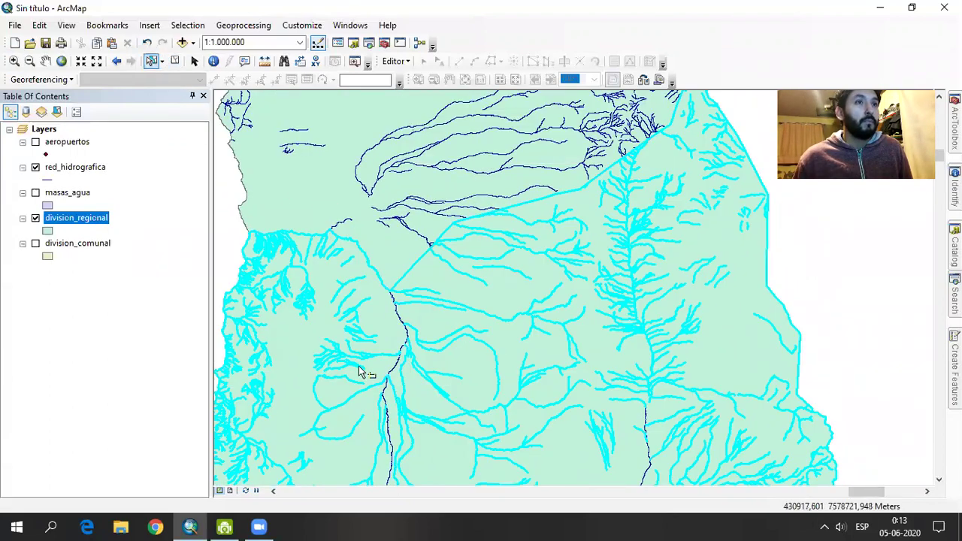
{"action": "left_click", "coordinate": [404, 353]}
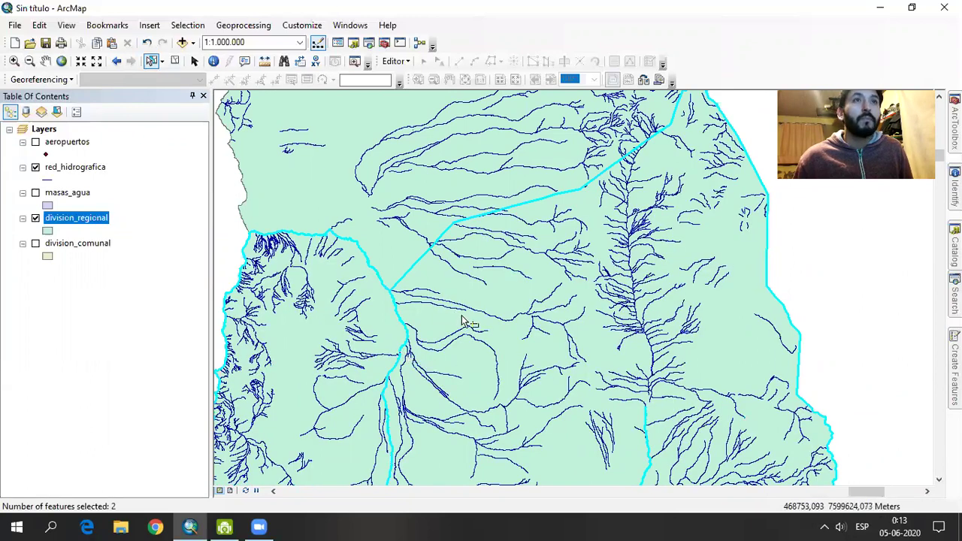
{"action": "middle_click_drag", "start_coordinate": [442, 350], "coordinate": [510, 361]}
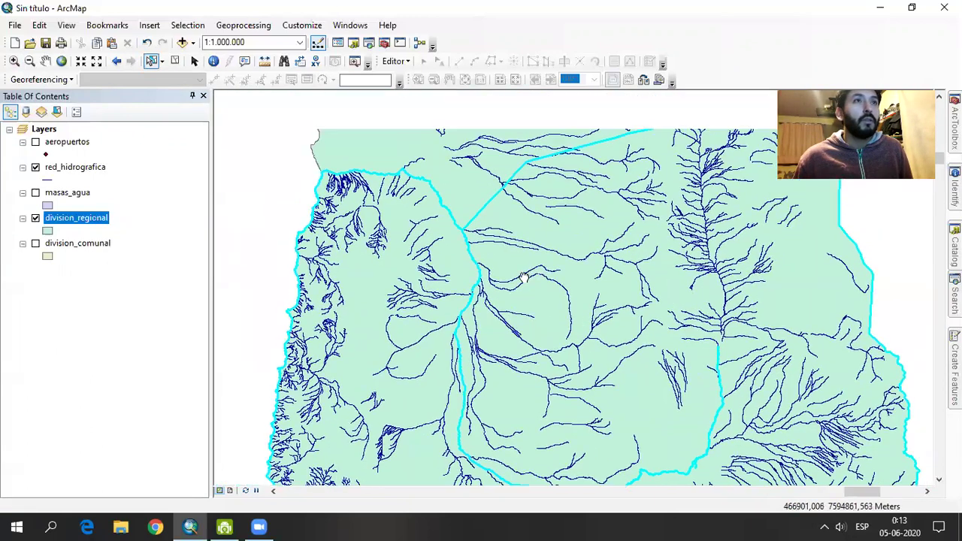
Toggle division_regional off and on, pan south, and bring up the Selection menu.
{"action": "left_click", "coordinate": [36, 218]}
{"action": "left_click", "coordinate": [36, 218]}
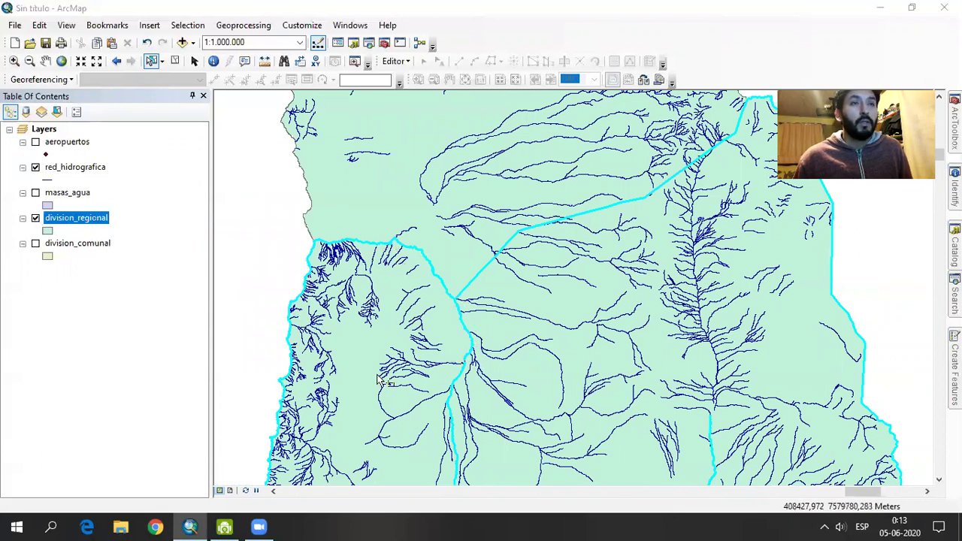
{"action": "middle_click_drag", "start_coordinate": [504, 481], "coordinate": [361, 391]}
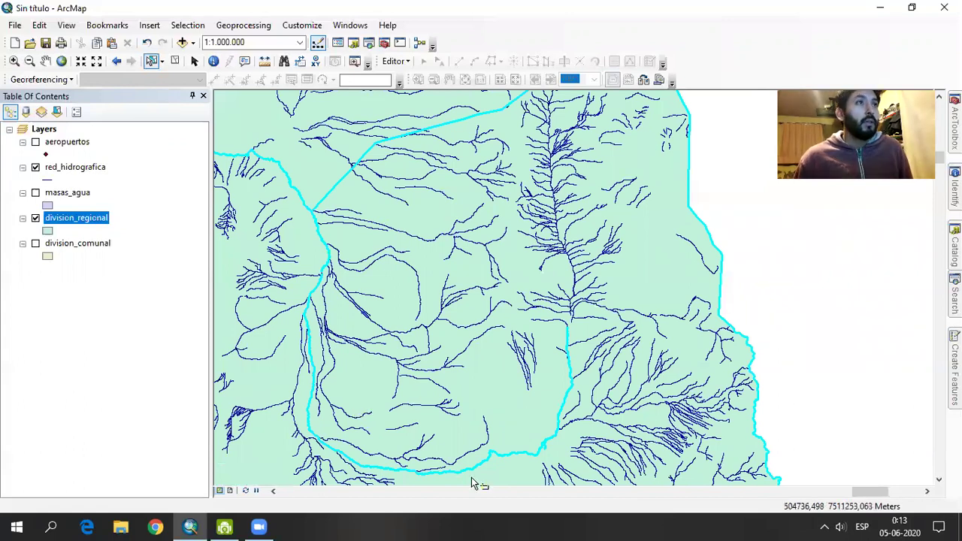
{"action": "left_click", "coordinate": [107, 24]}
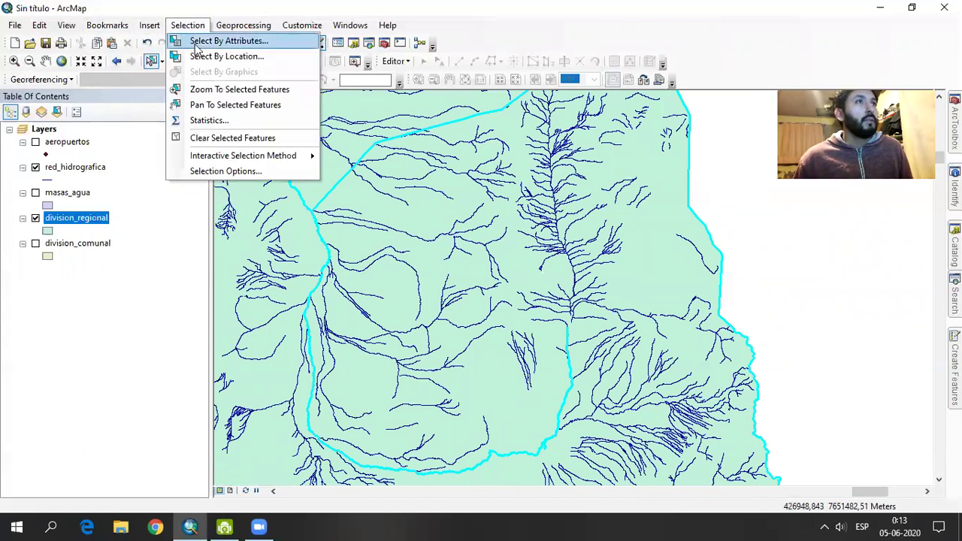
{"action": "left_click", "coordinate": [206, 57]}
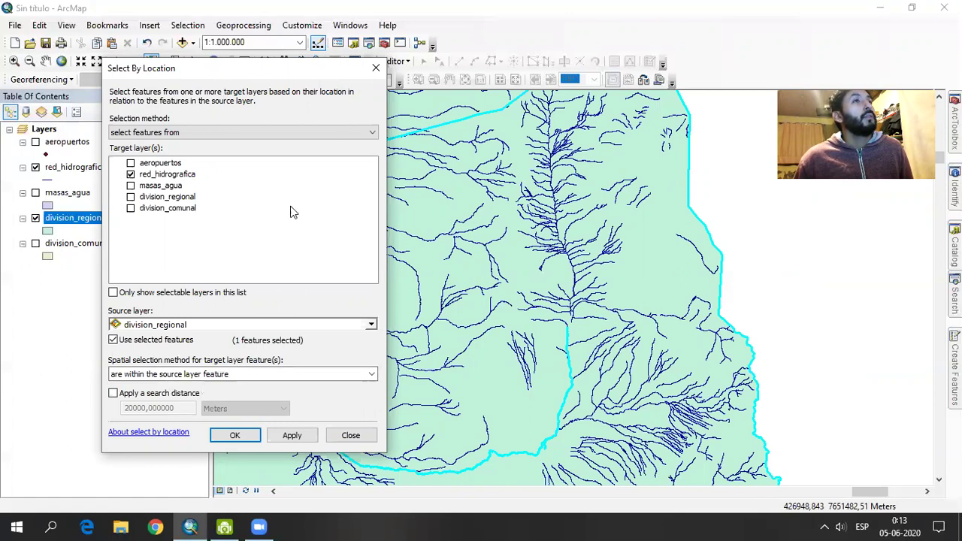
{"action": "left_click", "coordinate": [376, 68]}
{"action": "scroll", "coordinate": [437, 258], "scroll_direction": "down", "scroll_amount": 1}
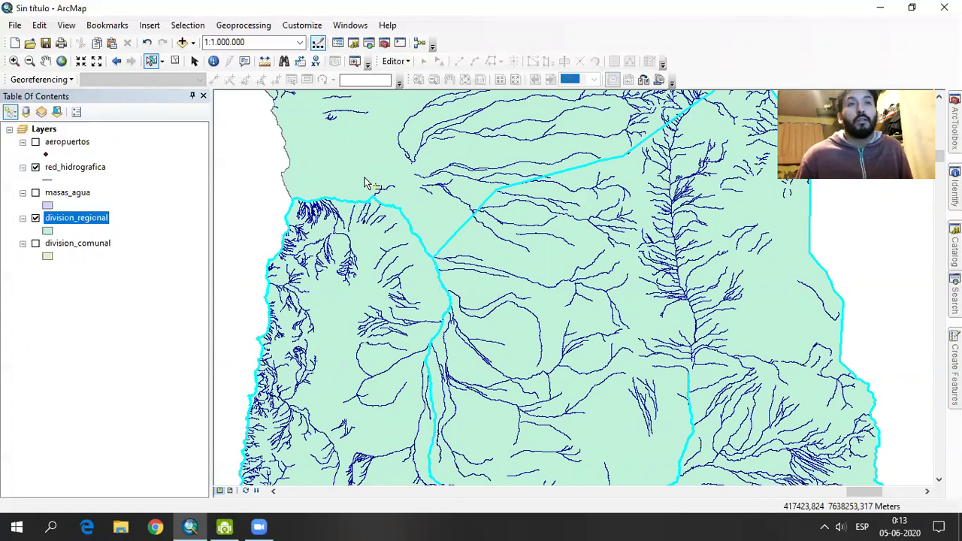
Zoom in on the region, select the large region polygon, and pan the view further south.
{"action": "scroll", "coordinate": [391, 275], "scroll_direction": "up", "scroll_amount": 1}
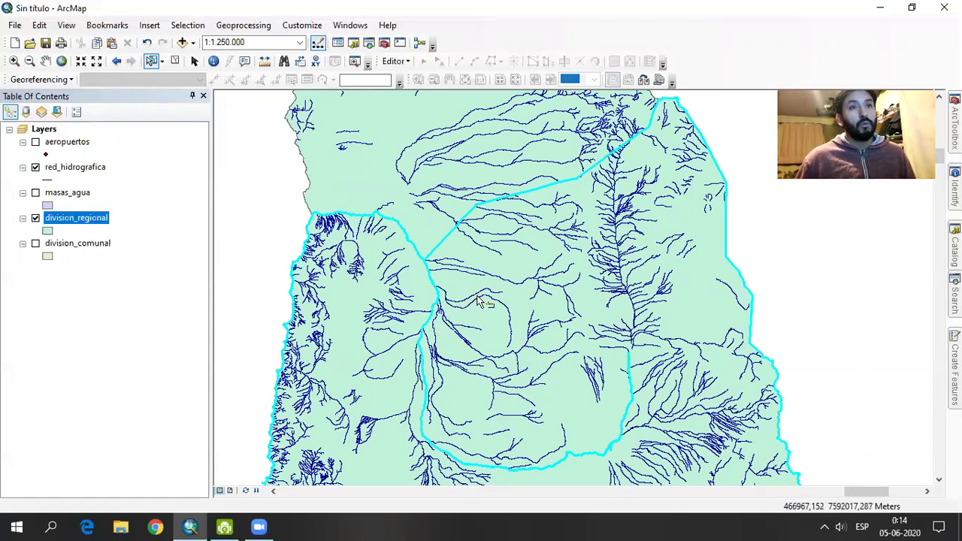
{"action": "scroll", "coordinate": [514, 312], "scroll_direction": "up", "scroll_amount": 1}
{"action": "scroll", "coordinate": [515, 360], "scroll_direction": "up", "scroll_amount": 1}
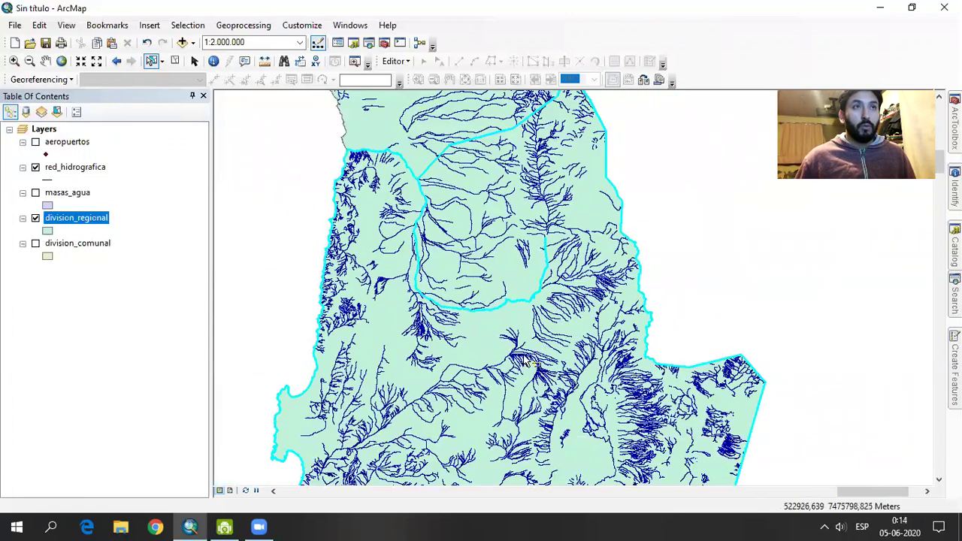
{"action": "middle_click_drag", "start_coordinate": [526, 361], "coordinate": [566, 182]}
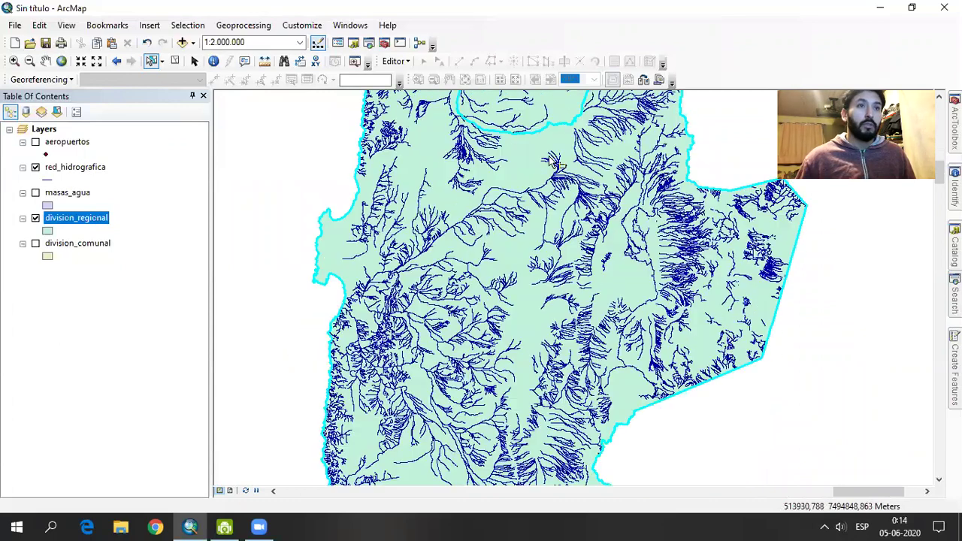
{"action": "scroll", "coordinate": [488, 295], "scroll_direction": "up", "scroll_amount": 1}
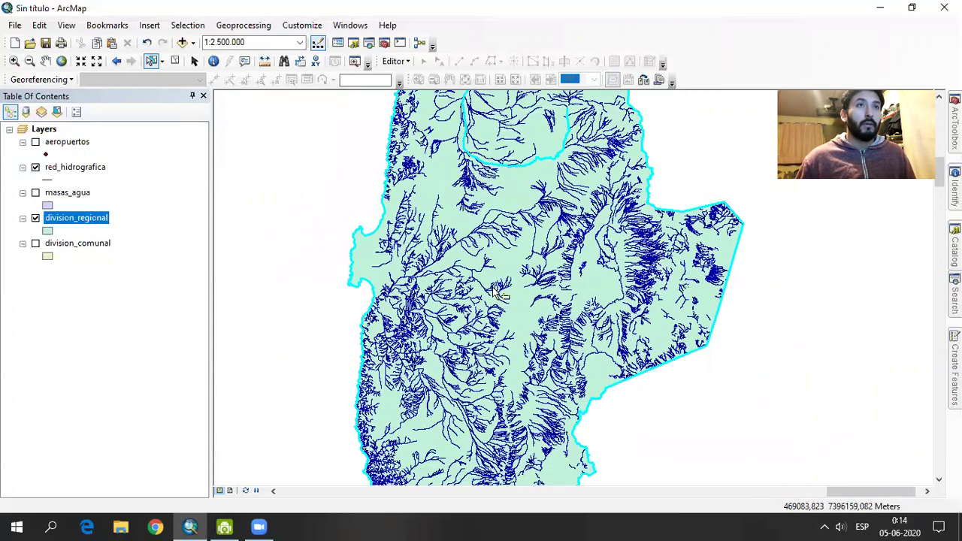
{"action": "scroll", "coordinate": [496, 308], "scroll_direction": "up", "scroll_amount": 1}
{"action": "middle_click_drag", "start_coordinate": [500, 328], "coordinate": [492, 235]}
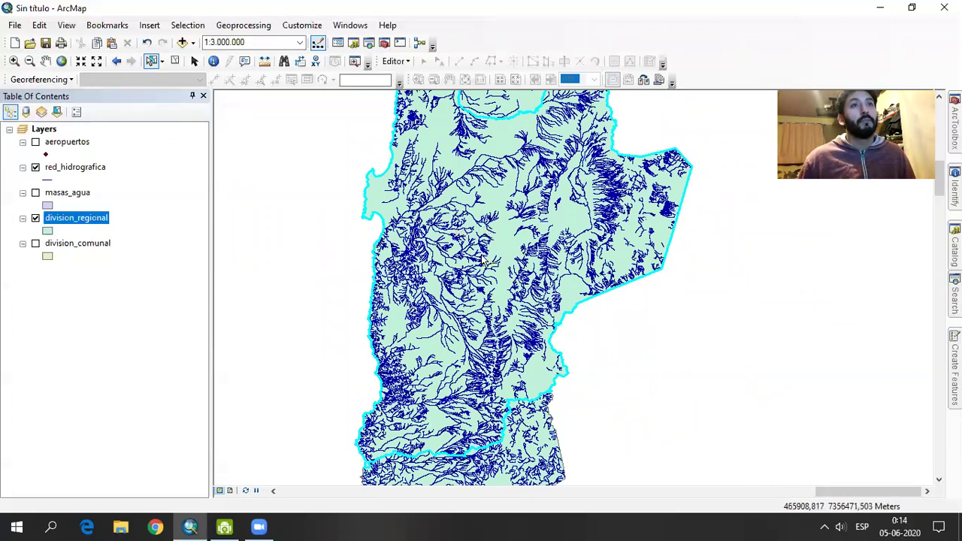
{"action": "scroll", "coordinate": [500, 280], "scroll_direction": "up", "scroll_amount": 1}
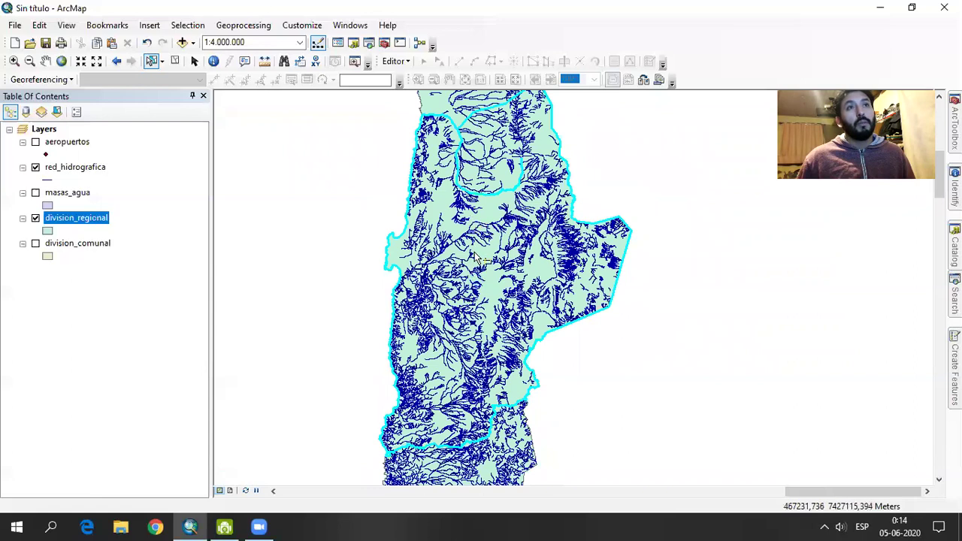
{"action": "left_click", "coordinate": [502, 179]}
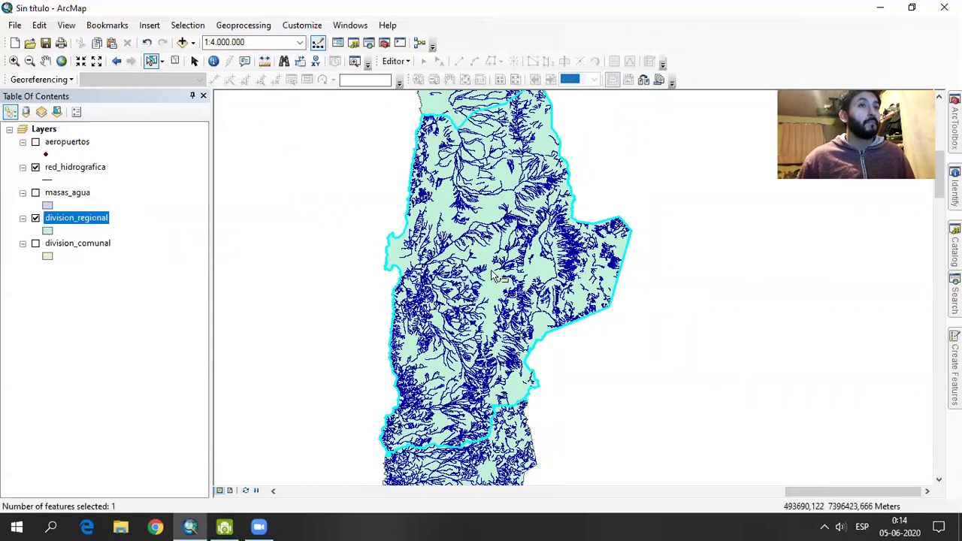
{"action": "middle_click_drag", "start_coordinate": [492, 272], "coordinate": [474, 189]}
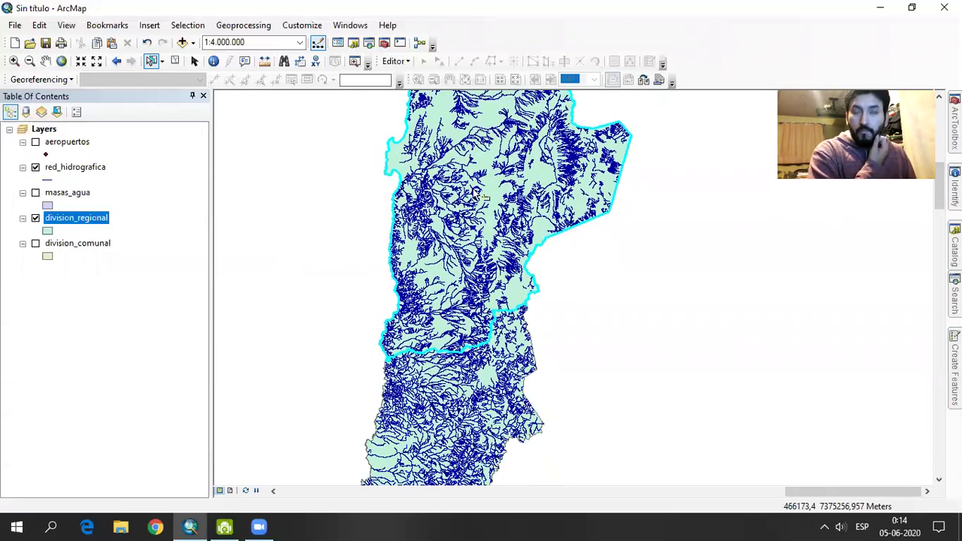
{"action": "middle_click_drag", "start_coordinate": [499, 481], "coordinate": [496, 292]}
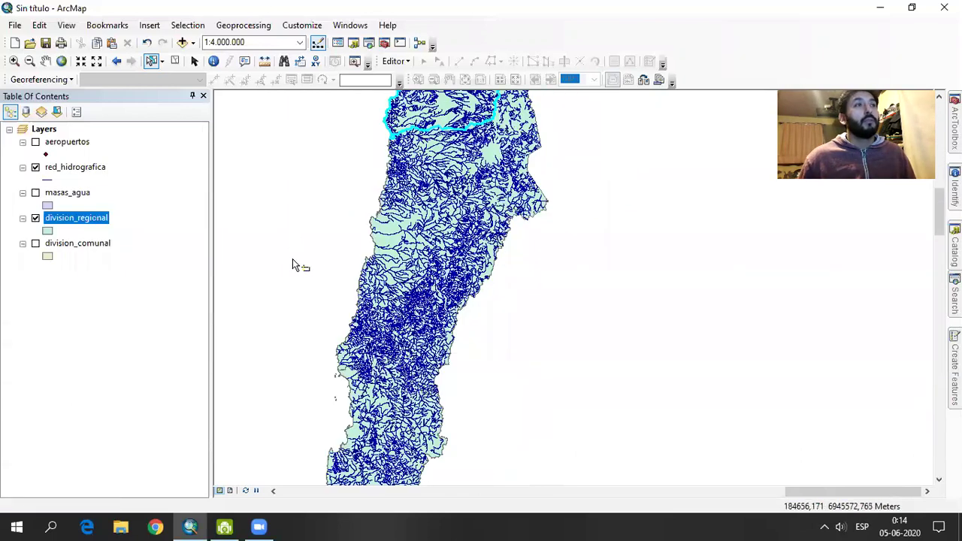
Hide the division_regional and red_hidrografica layers.
{"action": "left_click", "coordinate": [35, 218]}
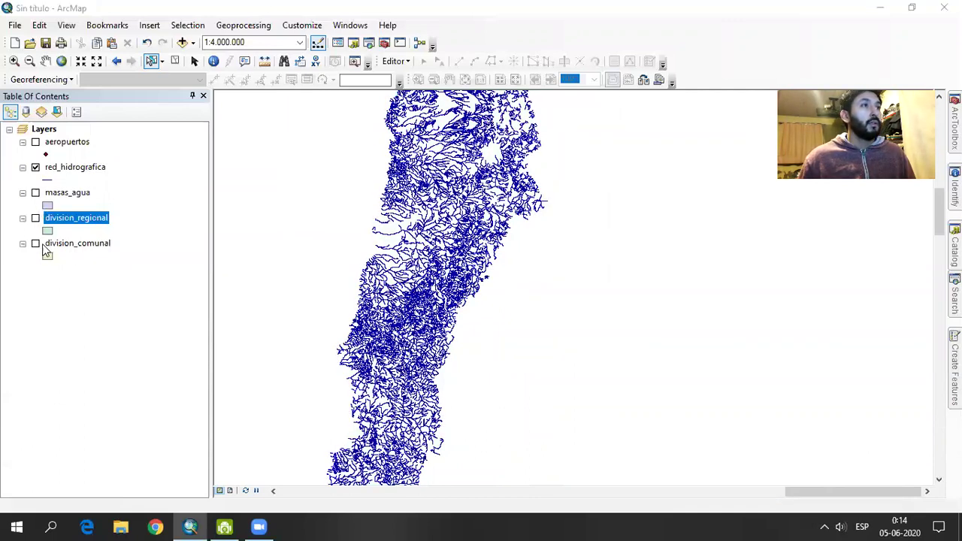
{"action": "scroll", "coordinate": [439, 286], "scroll_direction": "down", "scroll_amount": 3}
{"action": "scroll", "coordinate": [440, 287], "scroll_direction": "up", "scroll_amount": 5}
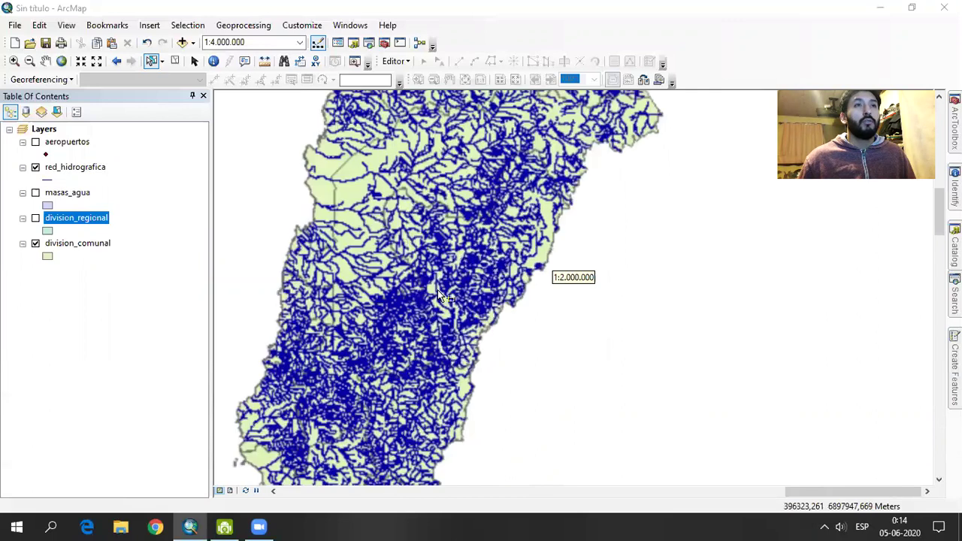
{"action": "left_click", "coordinate": [36, 167]}
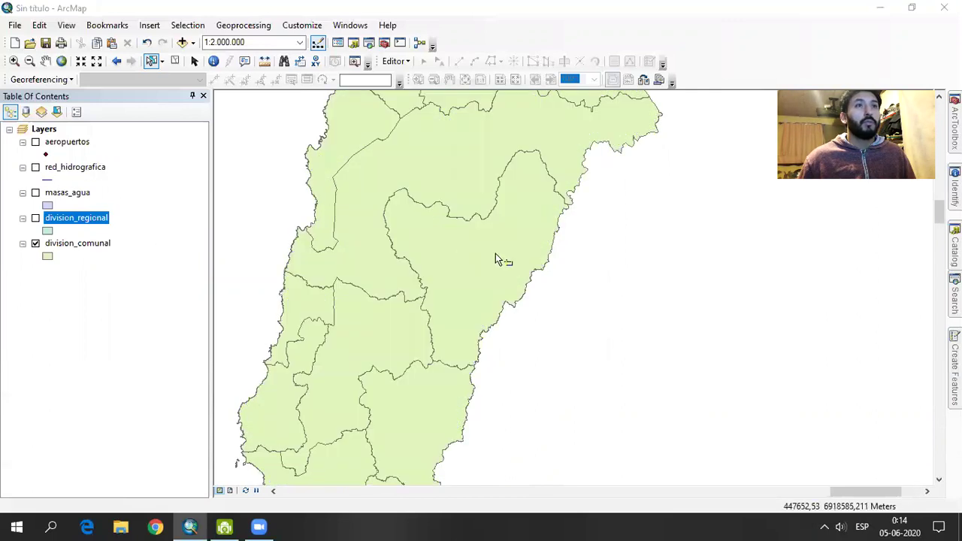
Select the commune west of the dense central cluster, then show the rivers again.
{"action": "middle_click_drag", "start_coordinate": [498, 258], "coordinate": [526, 372]}
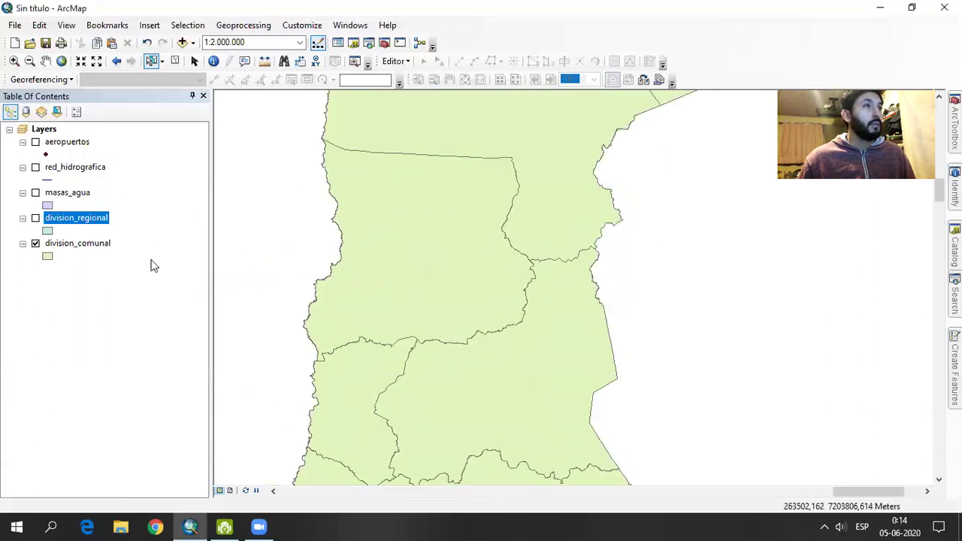
{"action": "scroll", "coordinate": [466, 265], "scroll_direction": "down", "scroll_amount": 1}
{"action": "scroll", "coordinate": [466, 264], "scroll_direction": "down", "scroll_amount": 1}
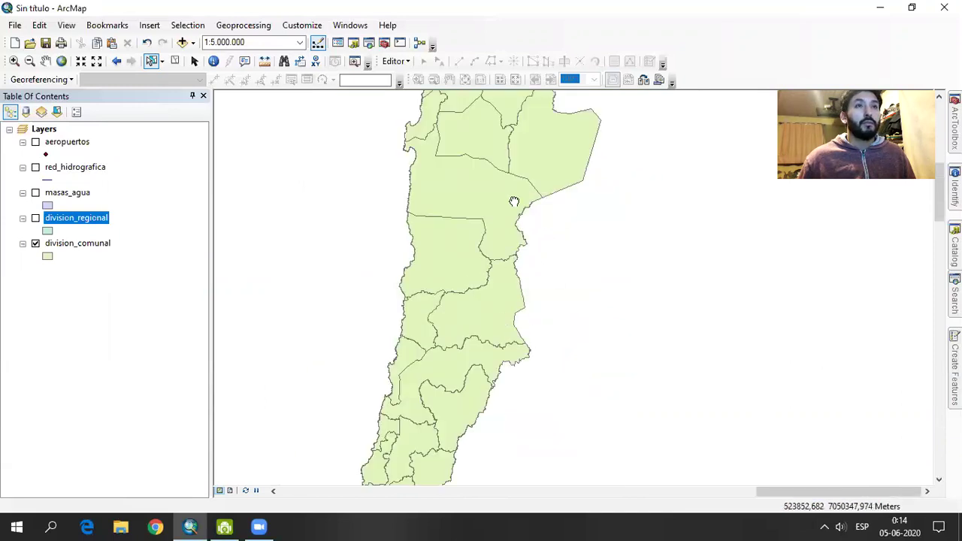
{"action": "middle_click_drag", "start_coordinate": [514, 200], "coordinate": [539, 44]}
{"action": "scroll", "coordinate": [460, 305], "scroll_direction": "up", "scroll_amount": 3}
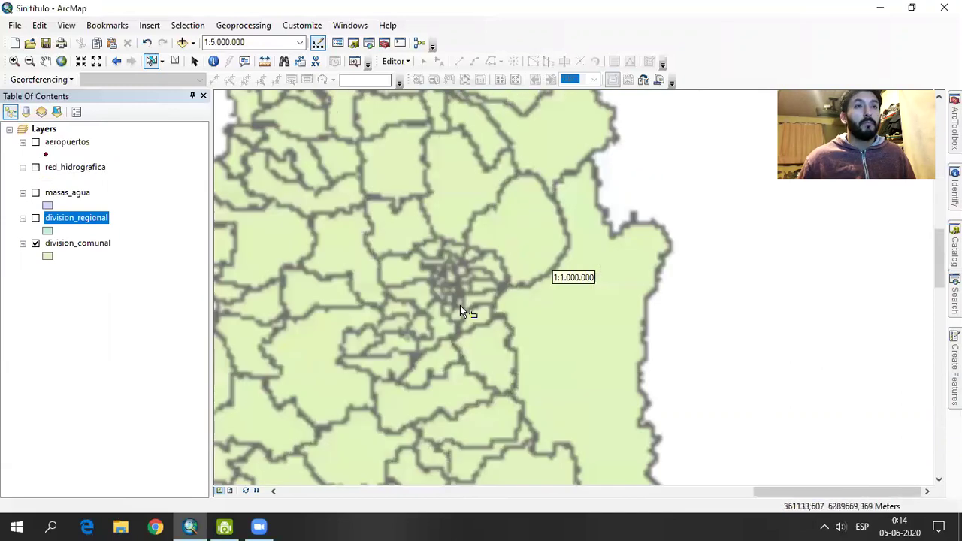
{"action": "scroll", "coordinate": [456, 310], "scroll_direction": "up", "scroll_amount": 1}
{"action": "scroll", "coordinate": [408, 263], "scroll_direction": "up", "scroll_amount": 1}
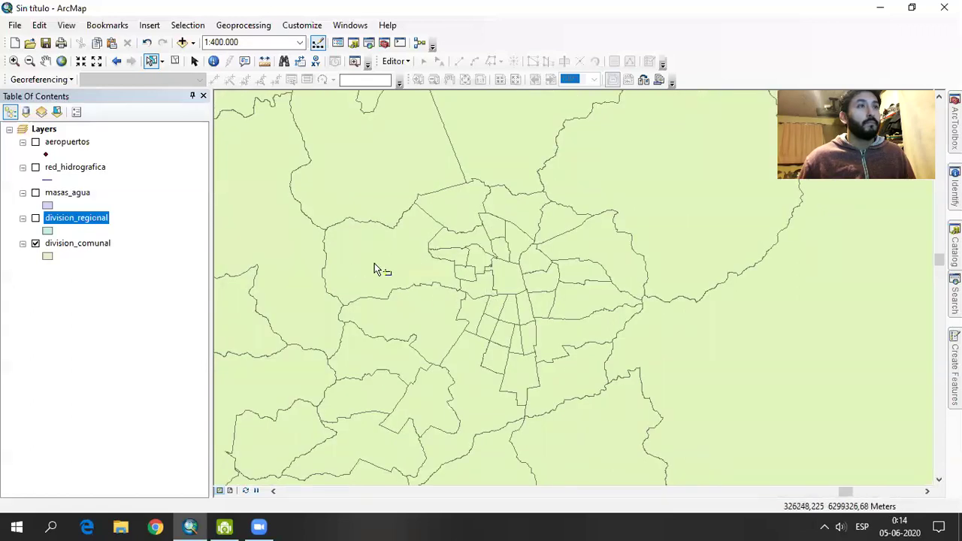
{"action": "left_click", "coordinate": [374, 264]}
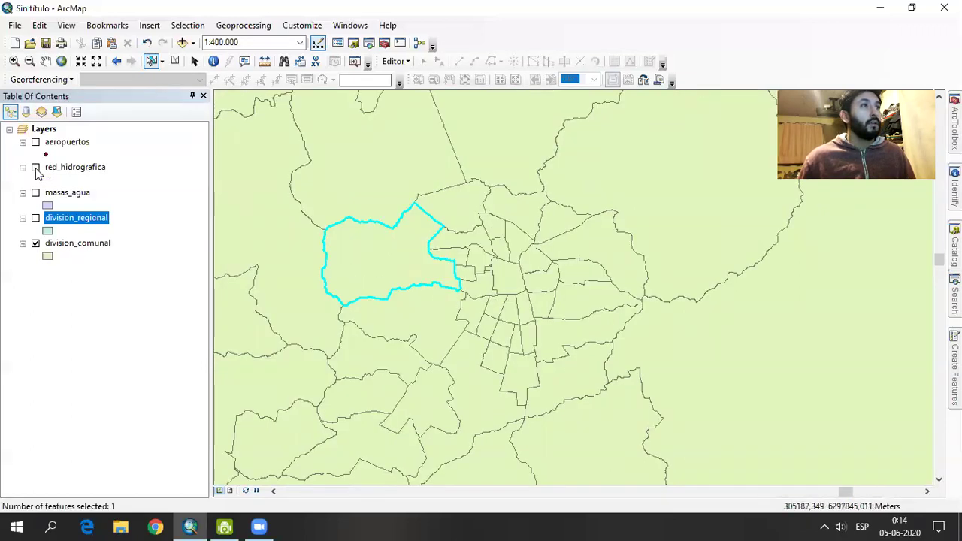
{"action": "left_click", "coordinate": [35, 168]}
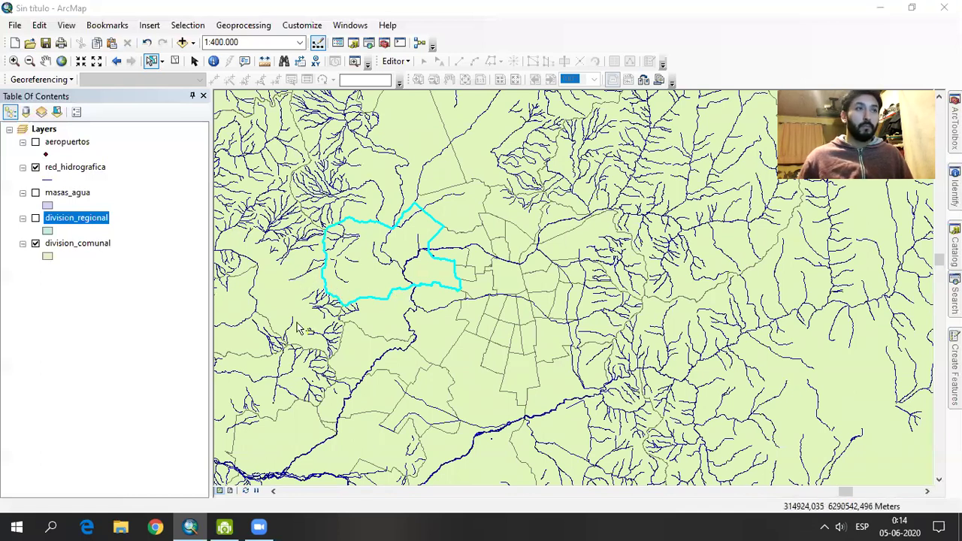
Select the red_hidrografica rivers within the selected division_comunal commune, giving 32 features.
{"action": "left_click", "coordinate": [151, 25]}
{"action": "mouse_move", "coordinate": [187, 25]}
{"action": "left_click", "coordinate": [194, 57]}
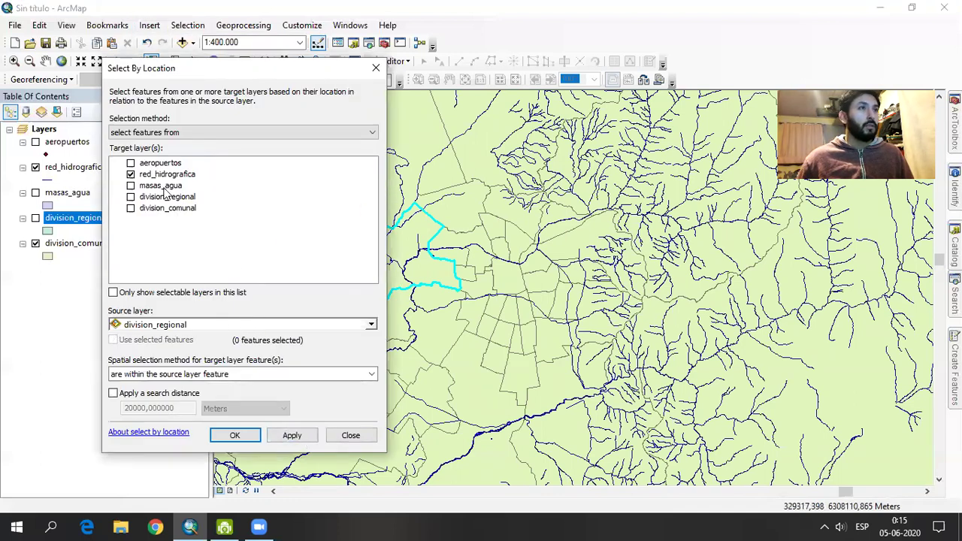
{"action": "left_click", "coordinate": [177, 325]}
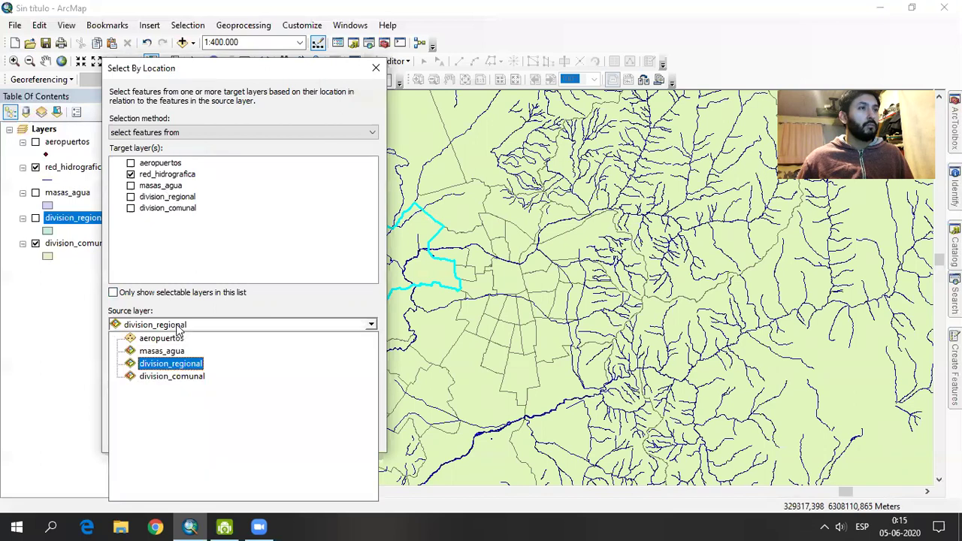
{"action": "left_click", "coordinate": [178, 375]}
{"action": "left_click", "coordinate": [299, 441]}
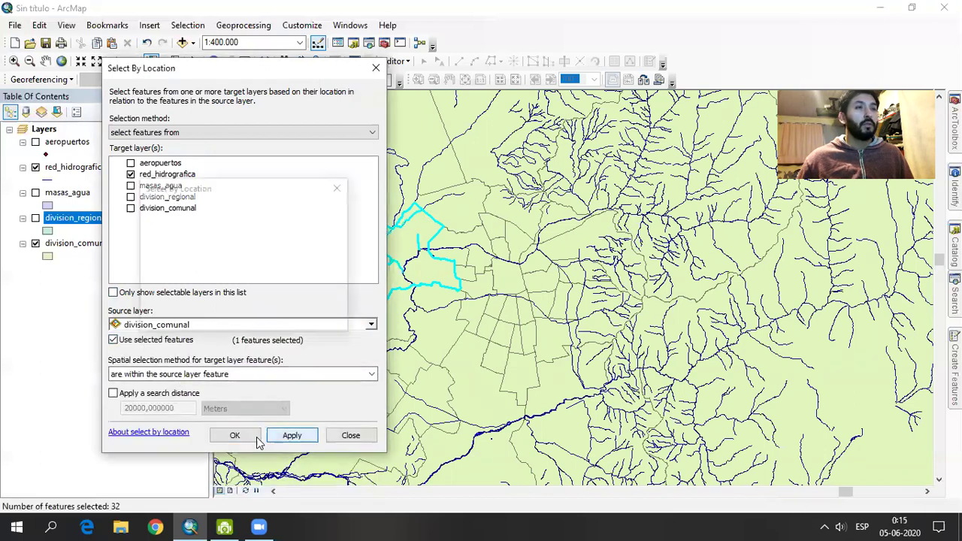
{"action": "left_click_drag", "start_coordinate": [258, 71], "coordinate": [721, 90]}
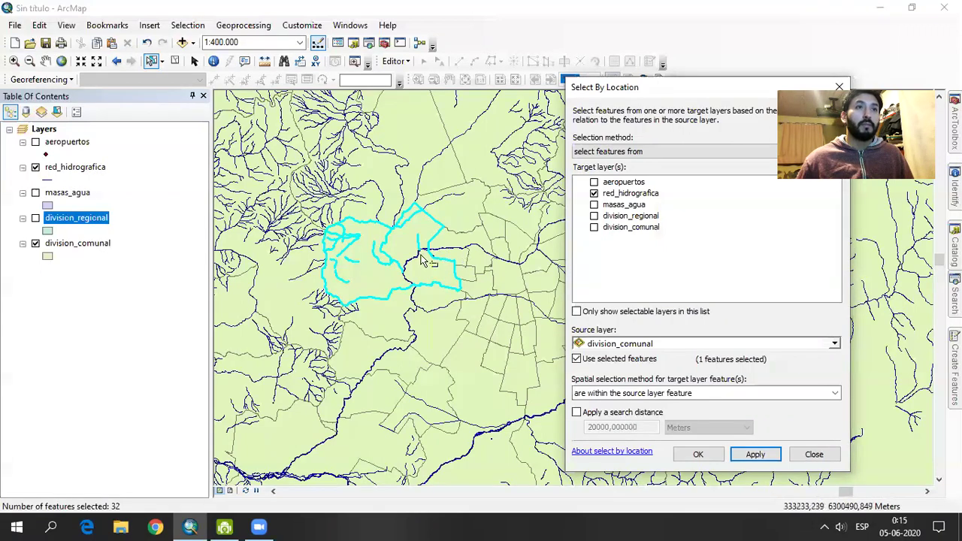
Zoom to 1:250.000 and make the larger commune the only selected feature.
{"action": "scroll", "coordinate": [423, 257], "scroll_direction": "down", "scroll_amount": 2}
{"action": "left_click", "coordinate": [443, 251]}
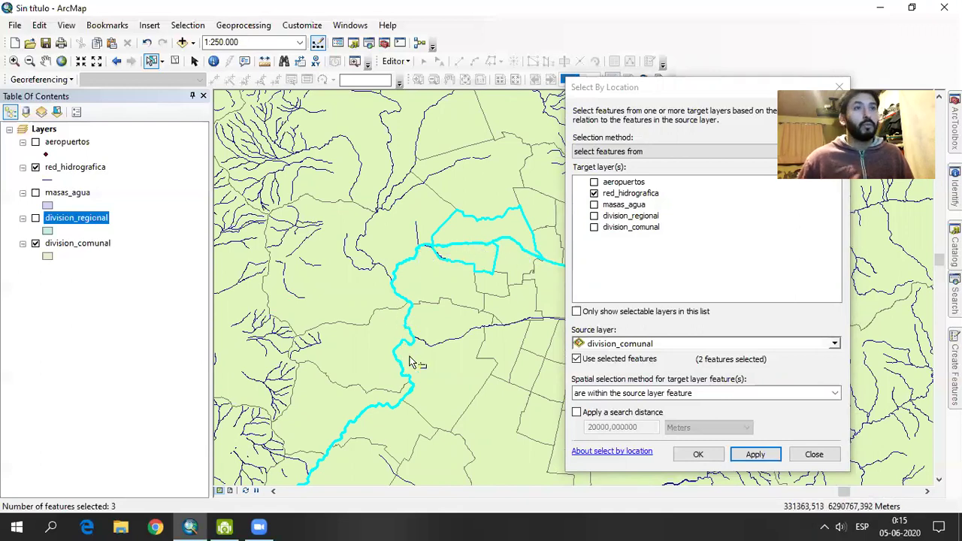
{"action": "left_click", "coordinate": [354, 291]}
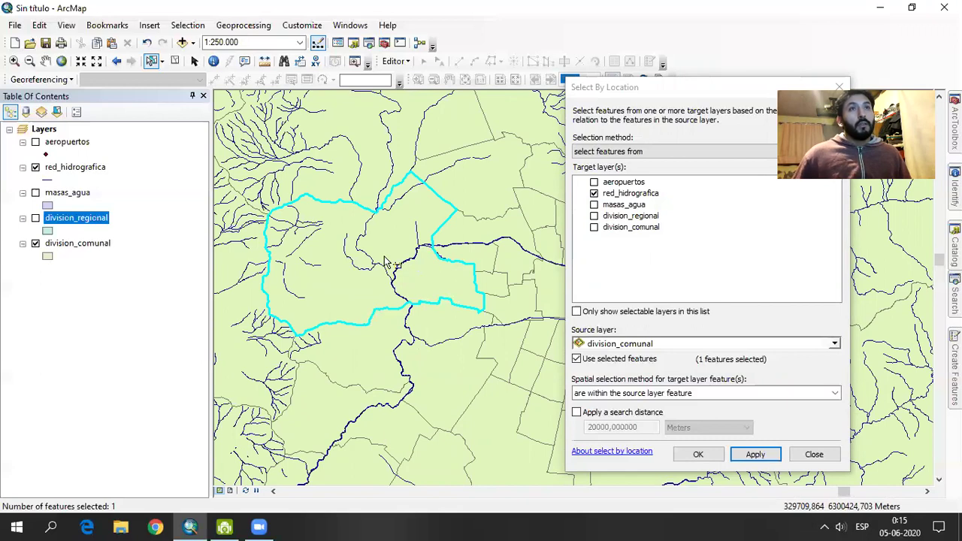
{"action": "left_click_drag", "start_coordinate": [613, 93], "coordinate": [517, 89]}
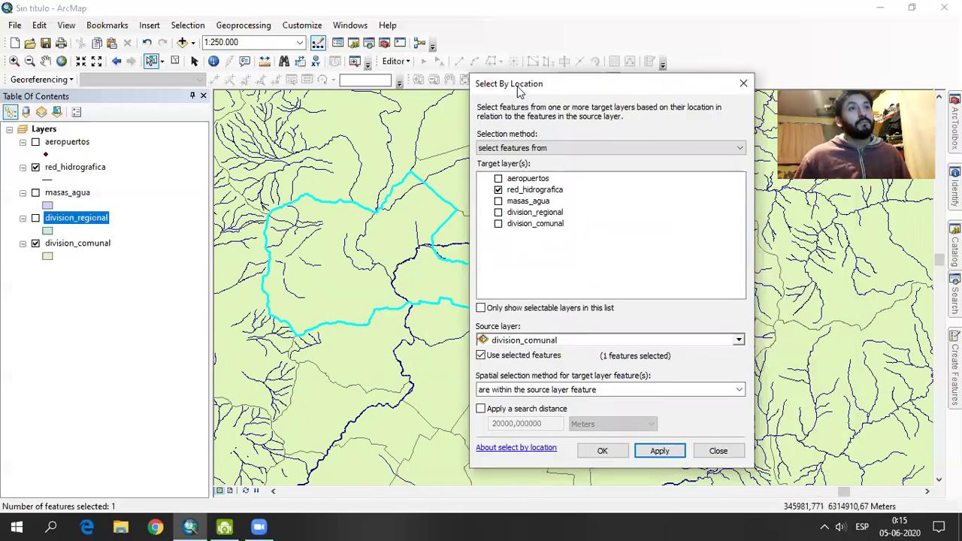
Apply the 'are completely within' rule, selecting 20 rivers in the commune.
{"action": "left_click_drag", "start_coordinate": [517, 89], "coordinate": [551, 92]}
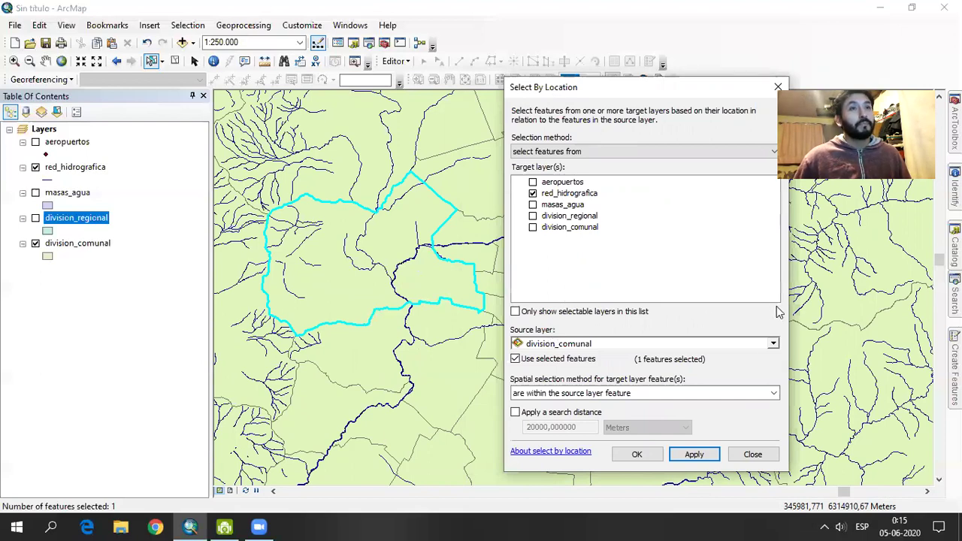
{"action": "left_click", "coordinate": [772, 394]}
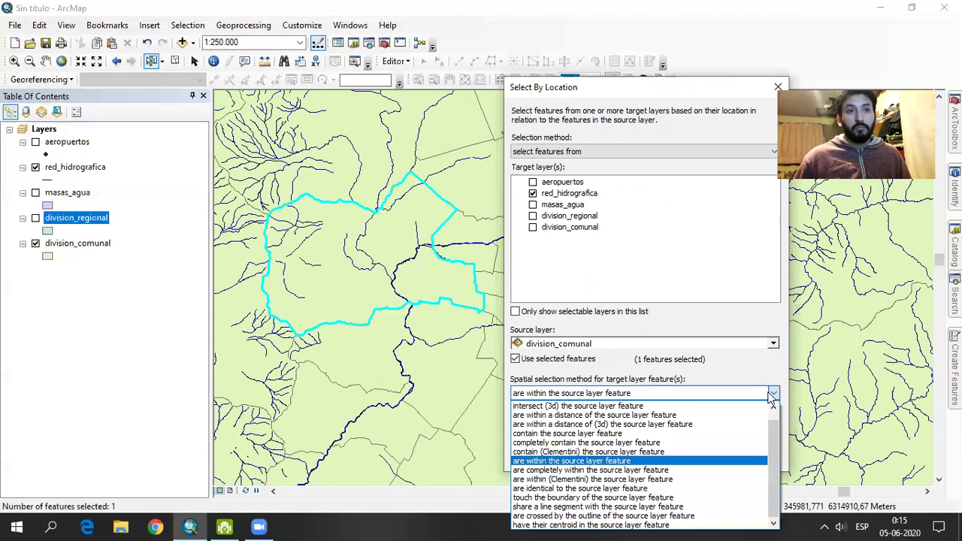
{"action": "left_click", "coordinate": [601, 470]}
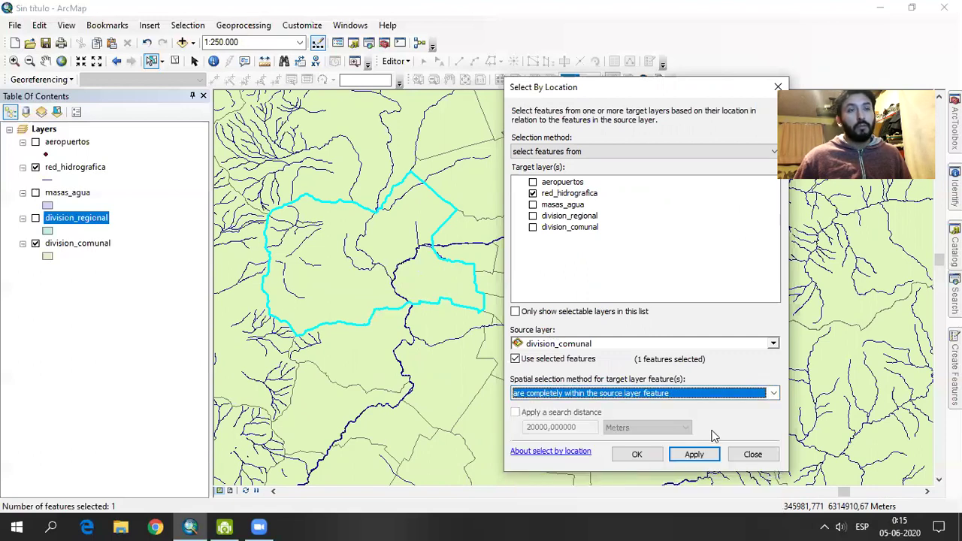
{"action": "left_click", "coordinate": [693, 457]}
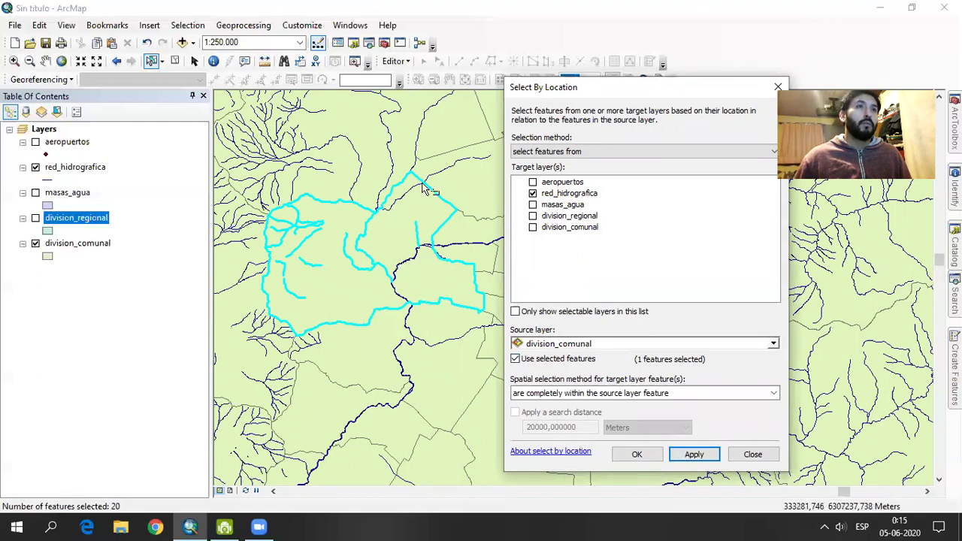
Reapply the 'are within' rule for 32 rivers, then close Select By Location.
{"action": "left_click", "coordinate": [653, 393]}
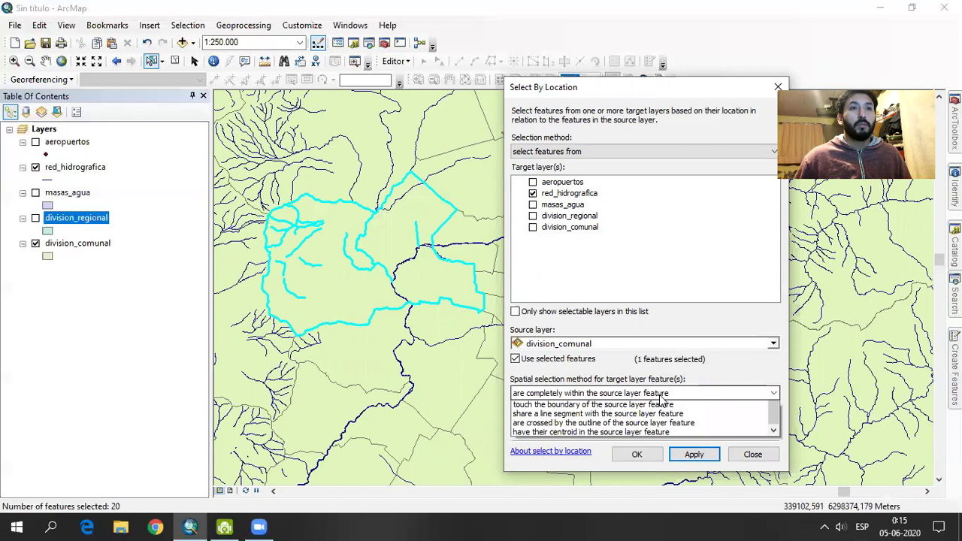
{"action": "left_click", "coordinate": [575, 461]}
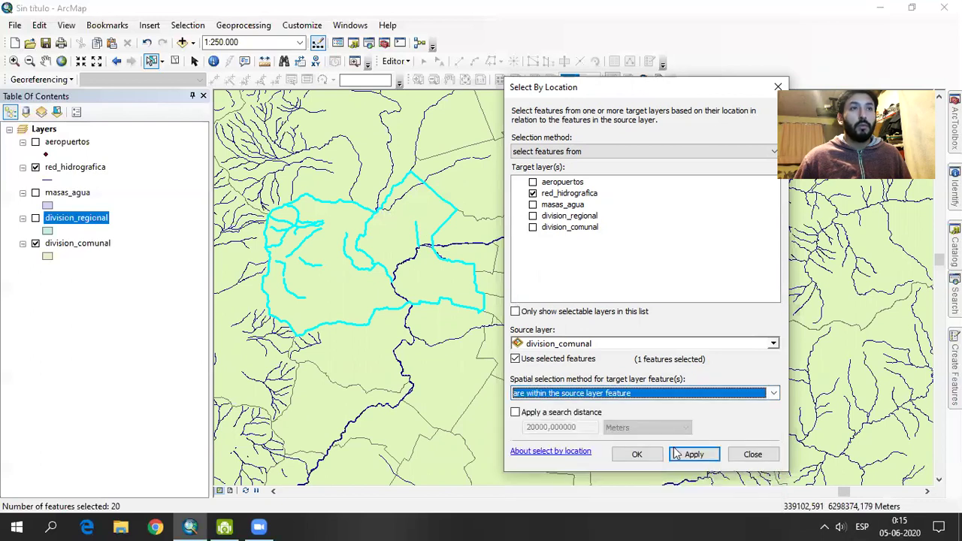
{"action": "left_click", "coordinate": [694, 455]}
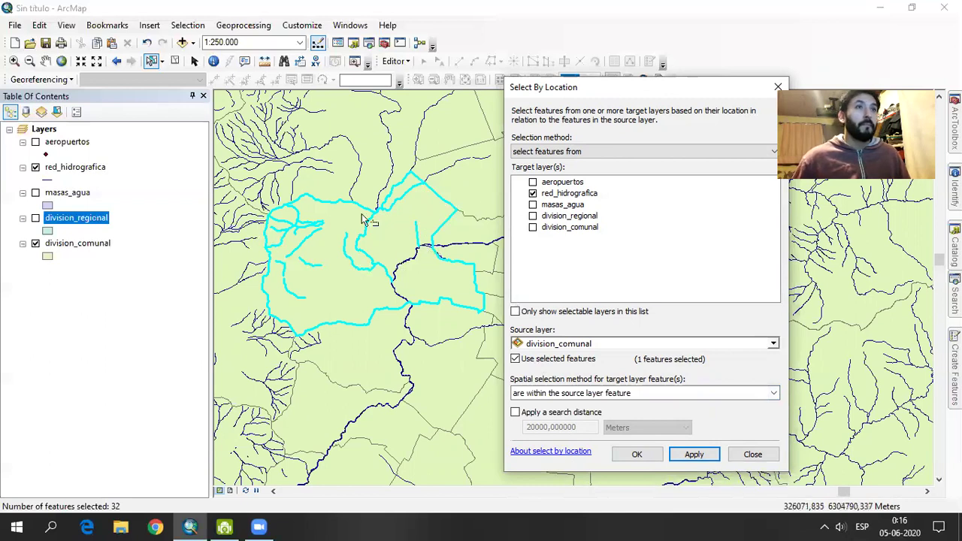
{"action": "mouse_move", "coordinate": [571, 89]}
{"action": "left_mouse_down"}
{"action": "mouse_move", "coordinate": [579, 90]}
{"action": "mouse_move", "coordinate": [563, 76]}
{"action": "left_mouse_up"}
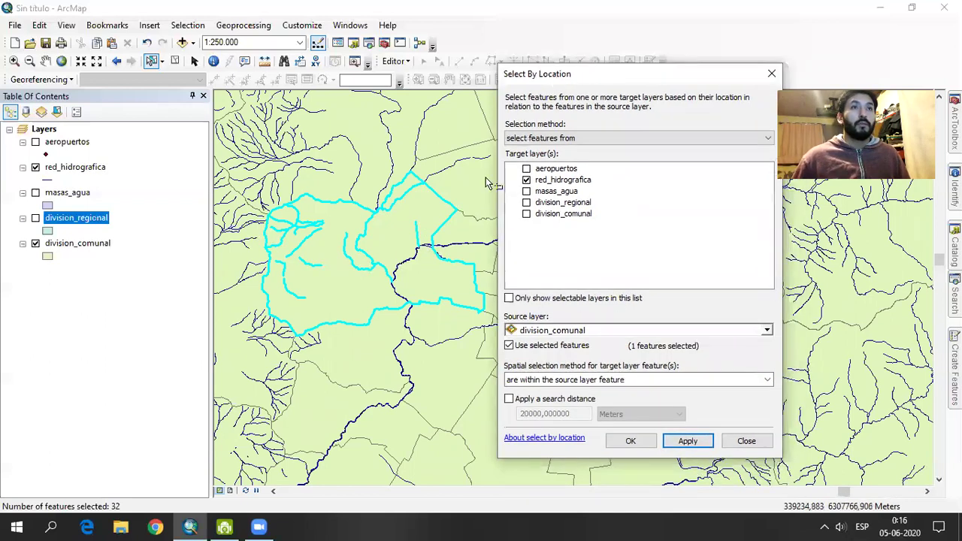
{"action": "left_click", "coordinate": [746, 442]}
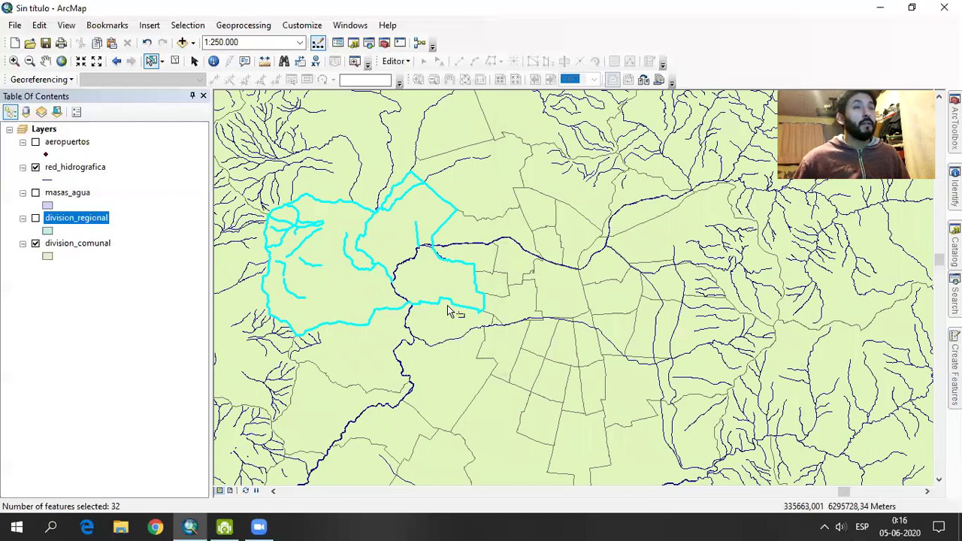
Select the larger neighbouring commune, then box-select a group of six communes.
{"action": "scroll", "coordinate": [449, 310], "scroll_direction": "up", "scroll_amount": 1}
{"action": "scroll", "coordinate": [449, 310], "scroll_direction": "up", "scroll_amount": 1}
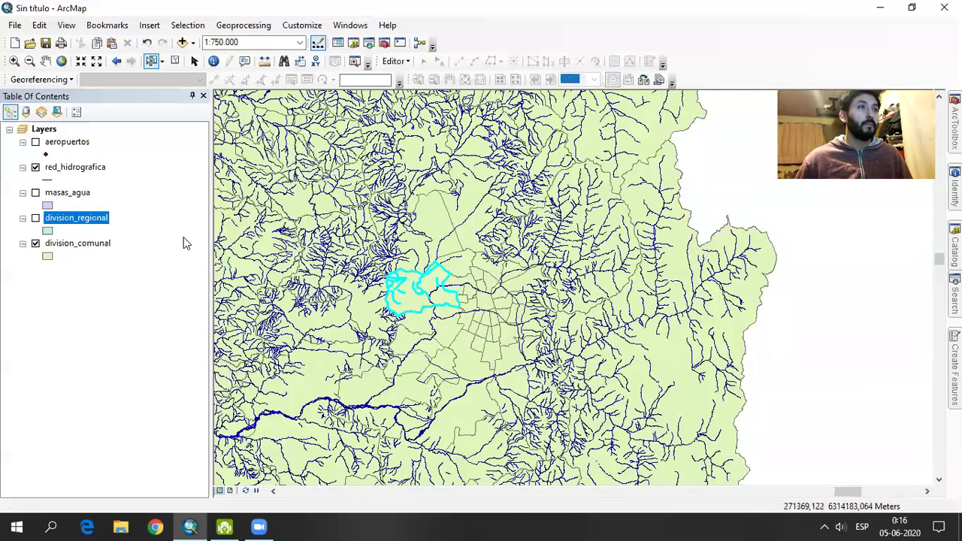
{"action": "left_click", "coordinate": [442, 233]}
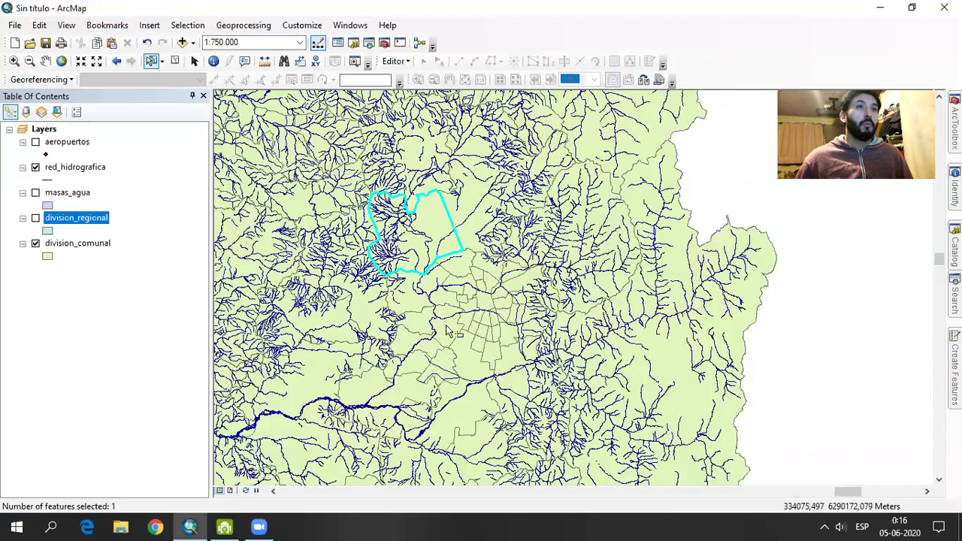
{"action": "left_click_drag", "start_coordinate": [355, 312], "coordinate": [379, 319]}
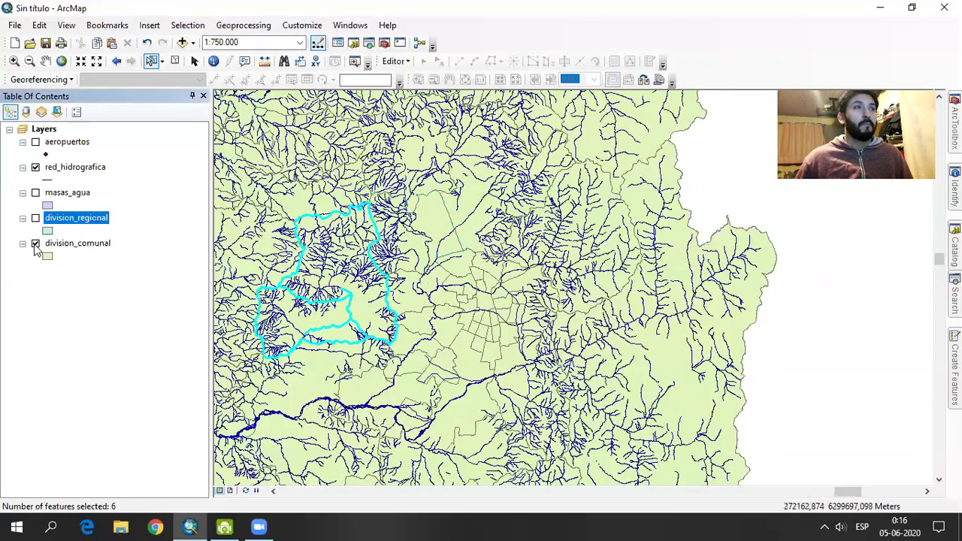
Hide division_comunal, make red_hidrografica active, and select river segments on the map.
{"action": "left_click", "coordinate": [35, 244]}
{"action": "left_click", "coordinate": [74, 167]}
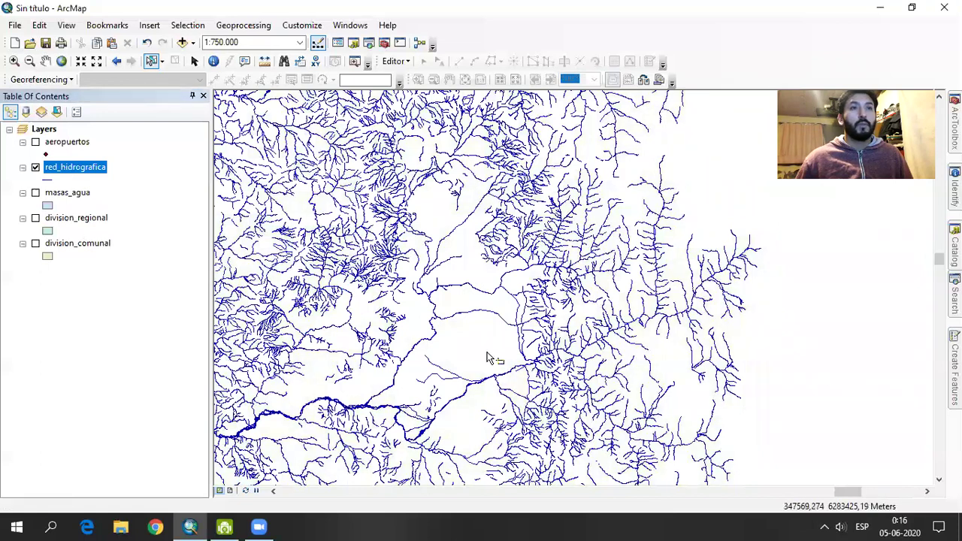
{"action": "left_click", "coordinate": [477, 311]}
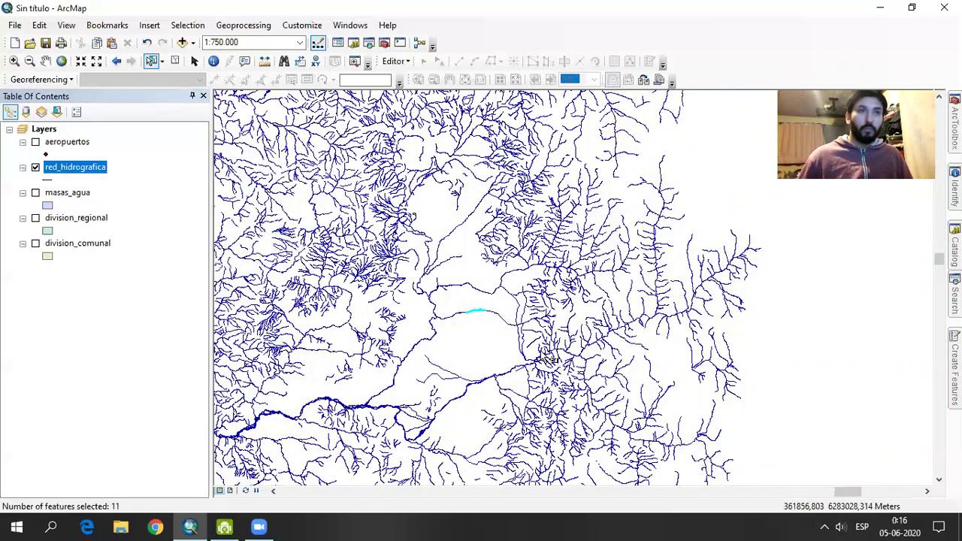
Query division_comunal against the selected red_hidrografica rivers with Select By Location, then dismiss ERROR 000561.
{"action": "left_click", "coordinate": [188, 25]}
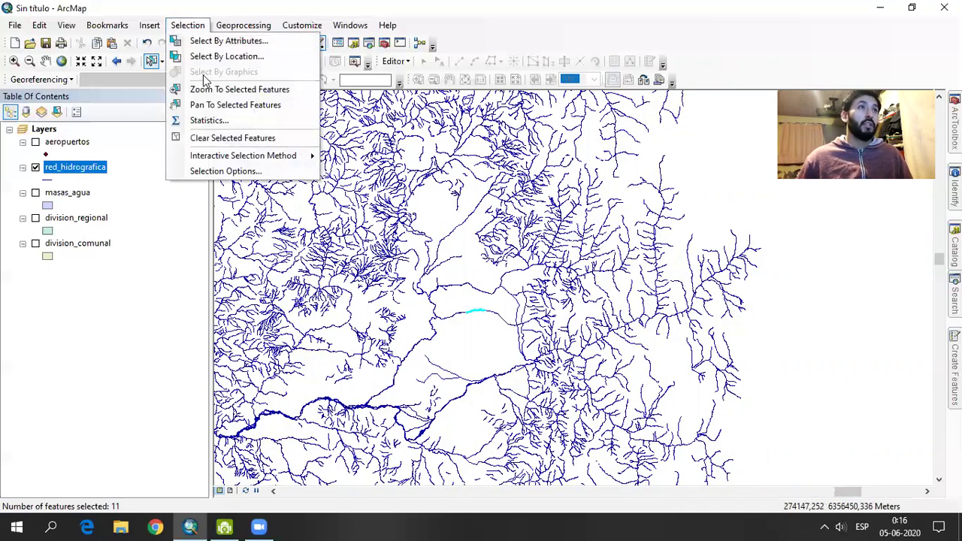
{"action": "left_click", "coordinate": [225, 55]}
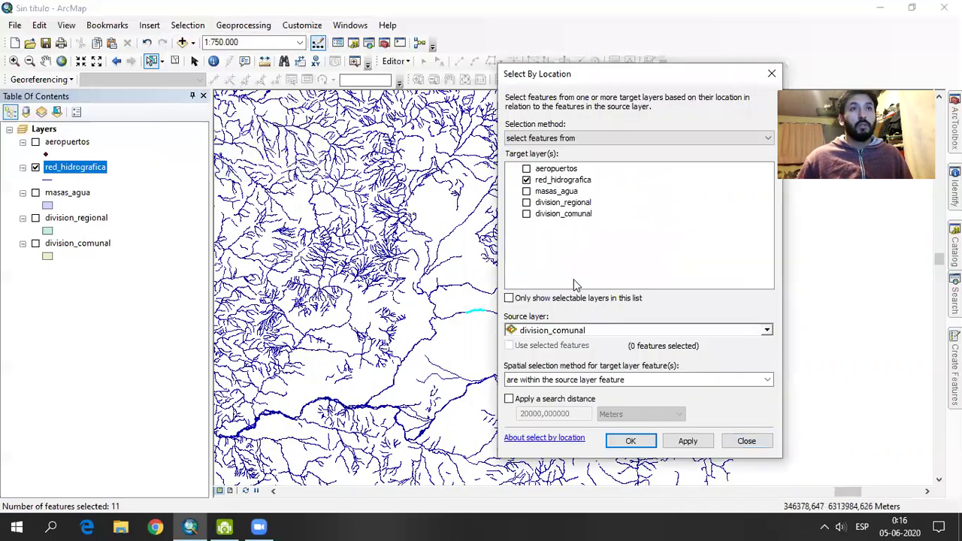
{"action": "left_click", "coordinate": [549, 335]}
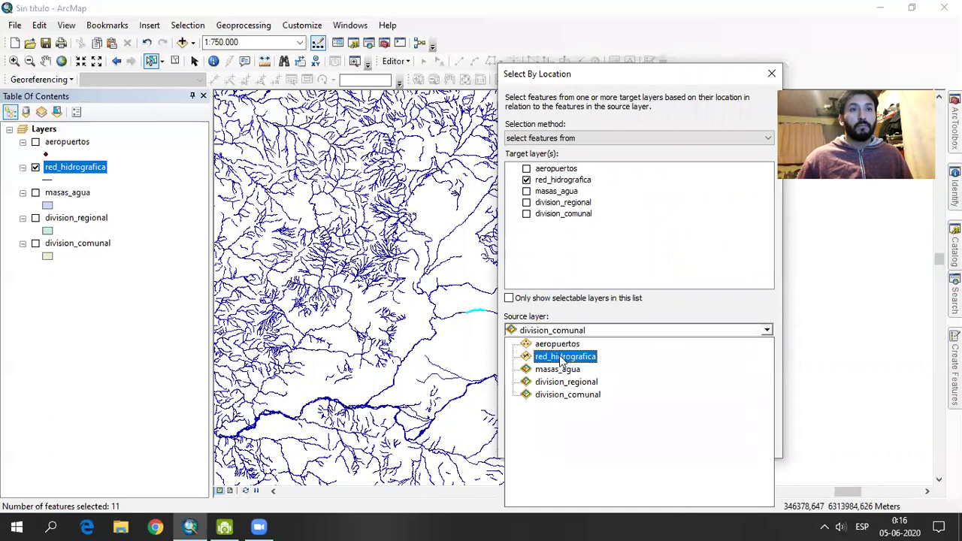
{"action": "left_click", "coordinate": [560, 357]}
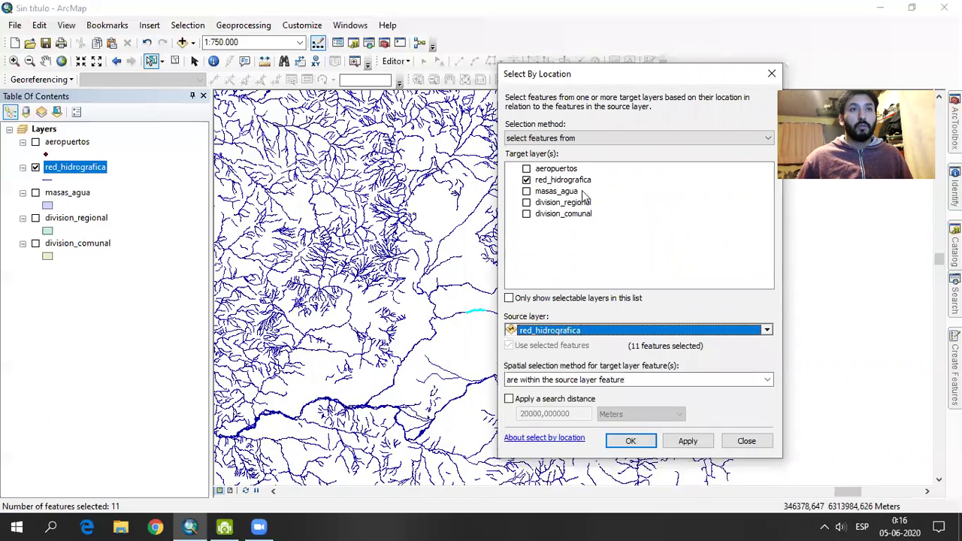
{"action": "left_click", "coordinate": [526, 214]}
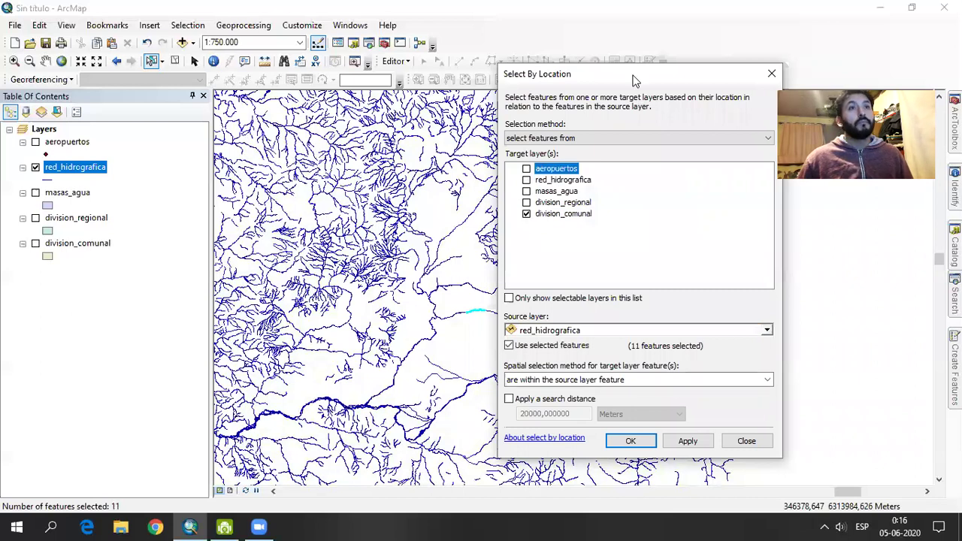
{"action": "left_click_drag", "start_coordinate": [633, 81], "coordinate": [239, 46]}
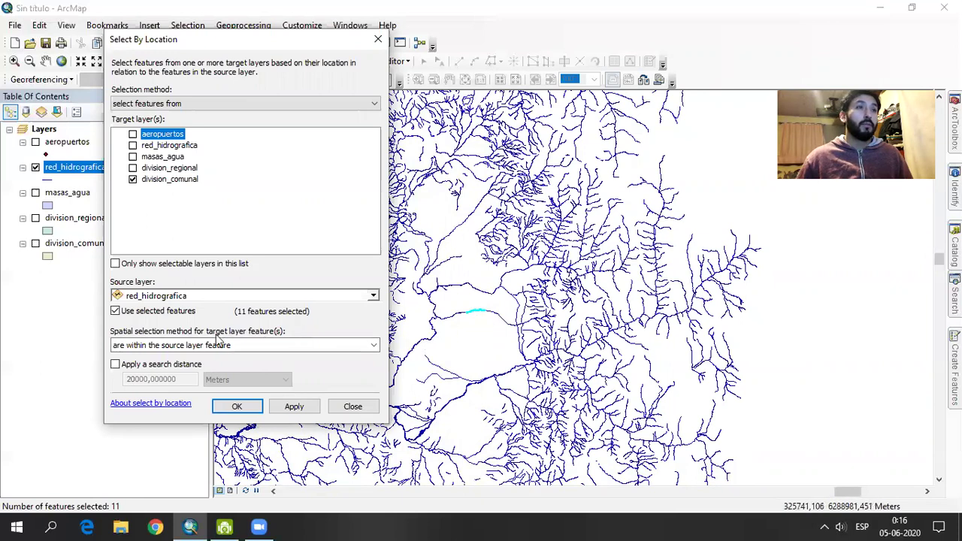
{"action": "left_click", "coordinate": [295, 406]}
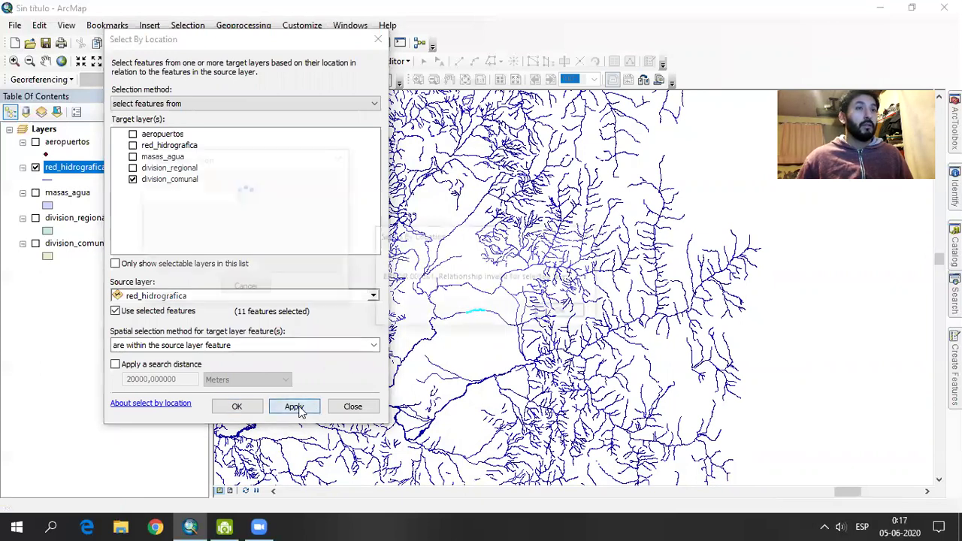
{"action": "left_click", "coordinate": [565, 313]}
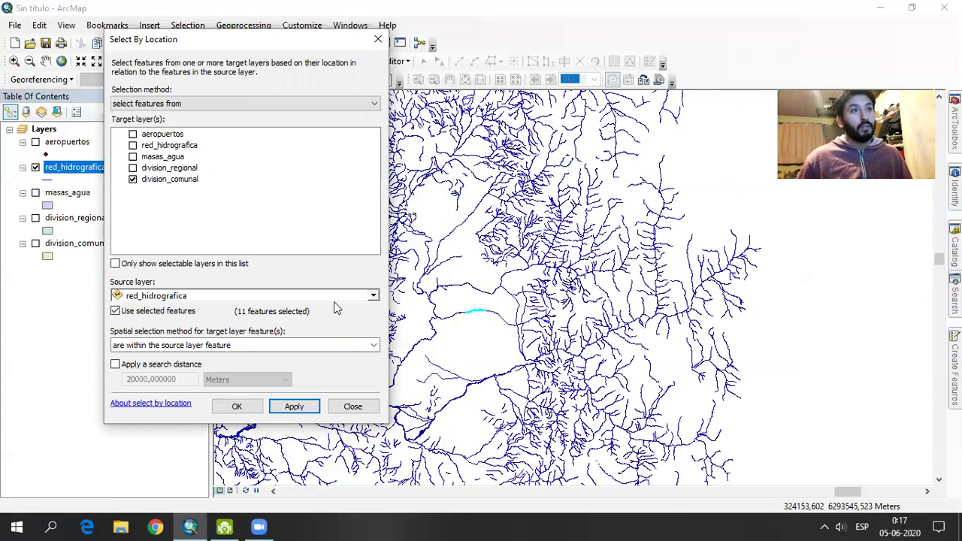
Select communes that contain the selected rivers using 'contain the source layer feature'.
{"action": "left_click", "coordinate": [374, 346]}
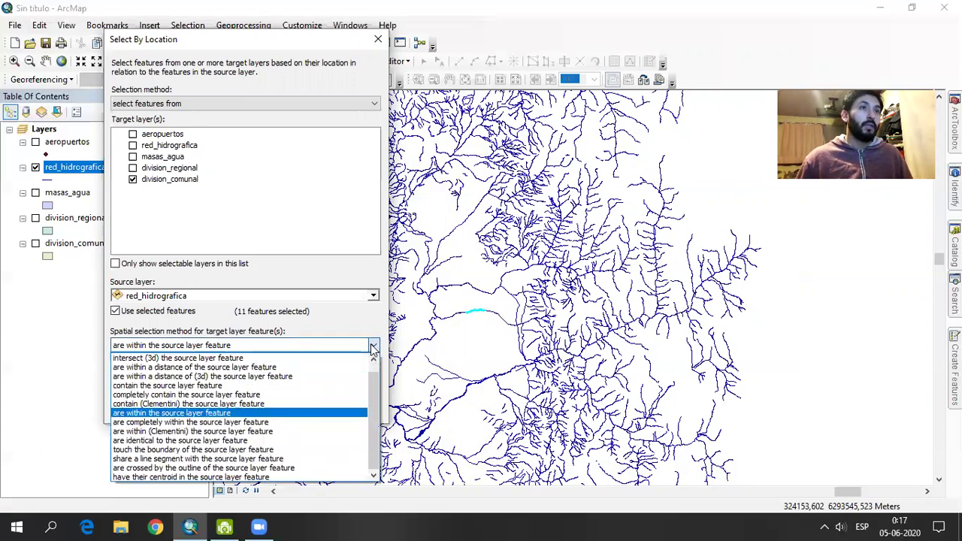
{"action": "left_click", "coordinate": [215, 388]}
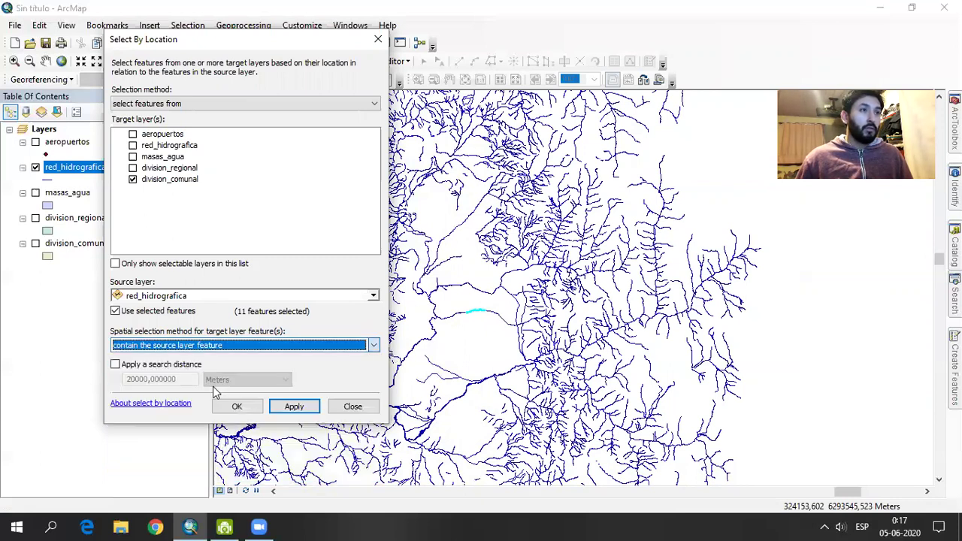
{"action": "left_click", "coordinate": [301, 411]}
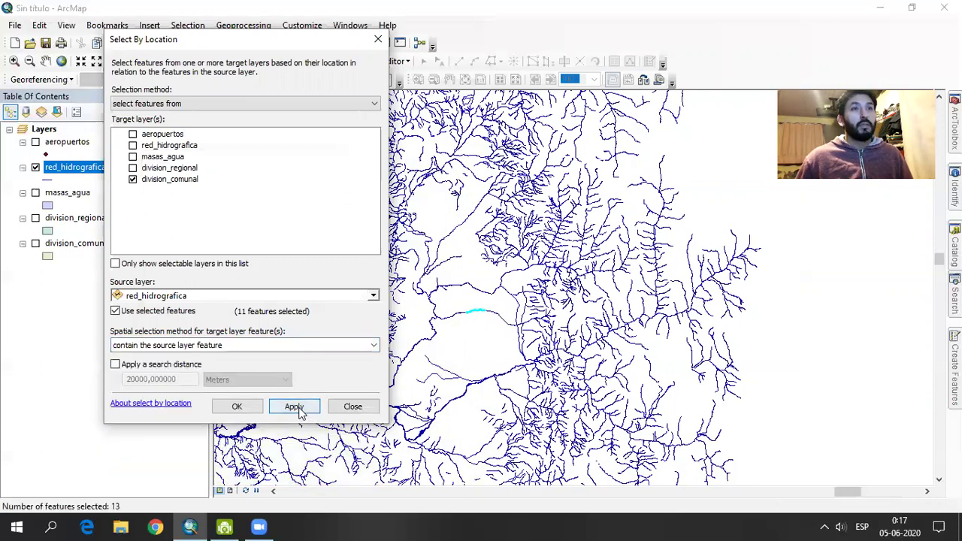
Rerun the query with 'completely contain the source layer feature'.
{"action": "left_click", "coordinate": [373, 346]}
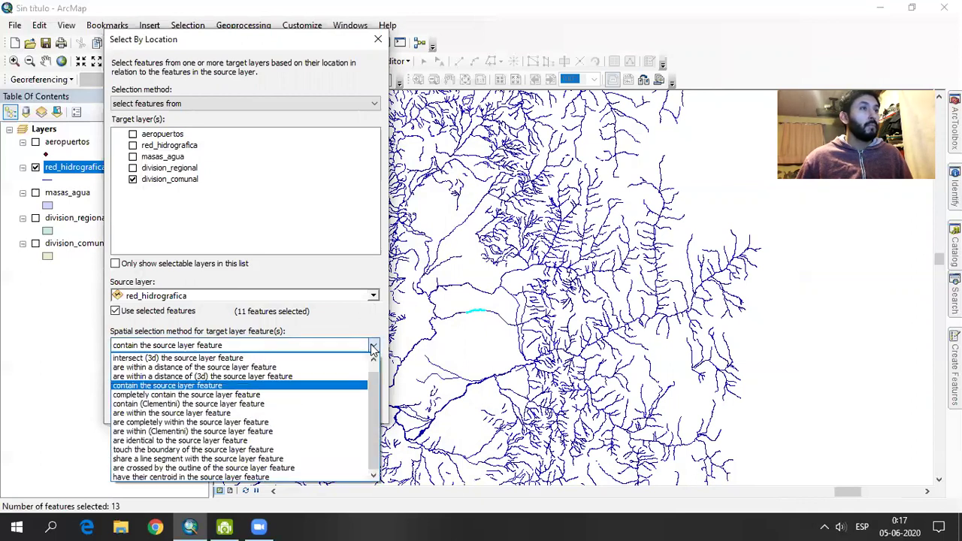
{"action": "left_click", "coordinate": [193, 395]}
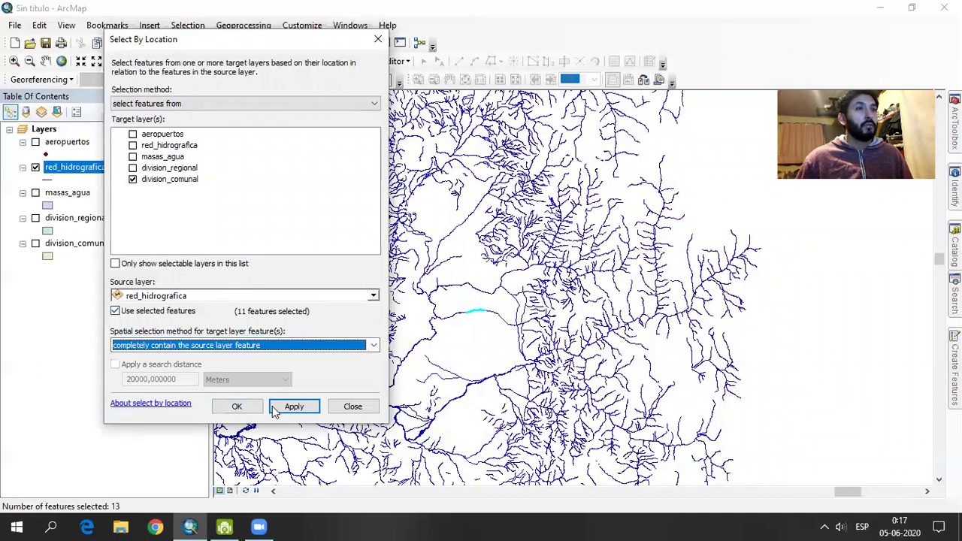
{"action": "left_click", "coordinate": [239, 407]}
{"action": "left_click", "coordinate": [279, 411]}
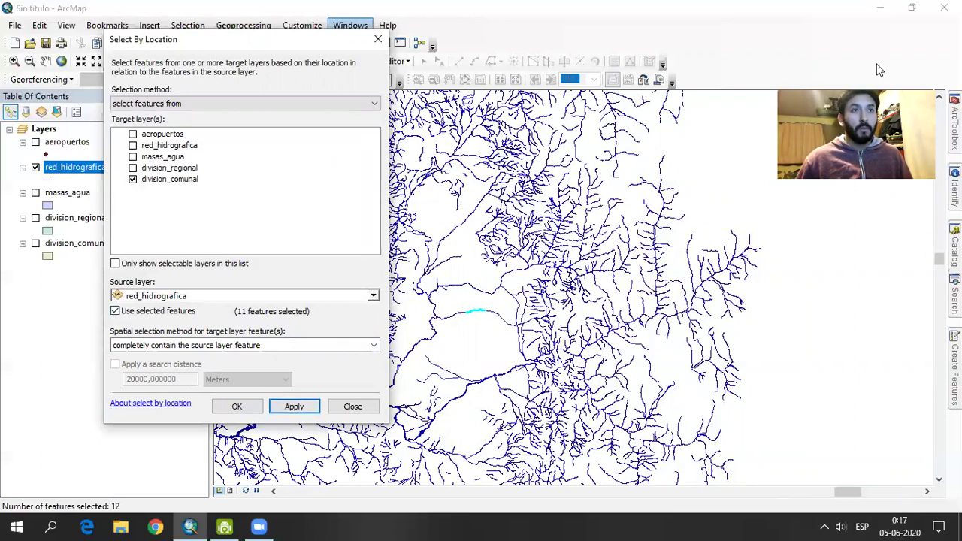
Clear the river selection and display the division_comunal communes again.
{"action": "left_click", "coordinate": [479, 337]}
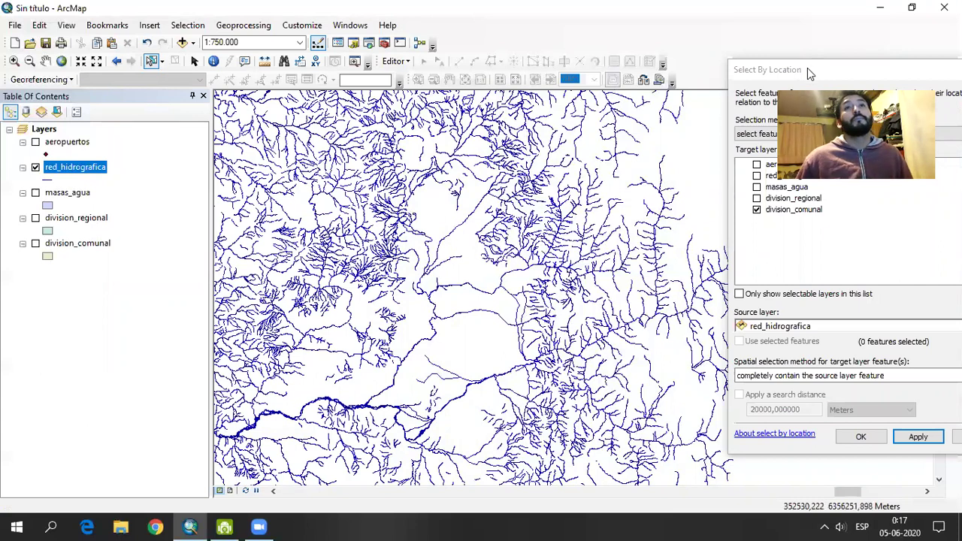
{"action": "left_click_drag", "start_coordinate": [807, 68], "coordinate": [431, 57]}
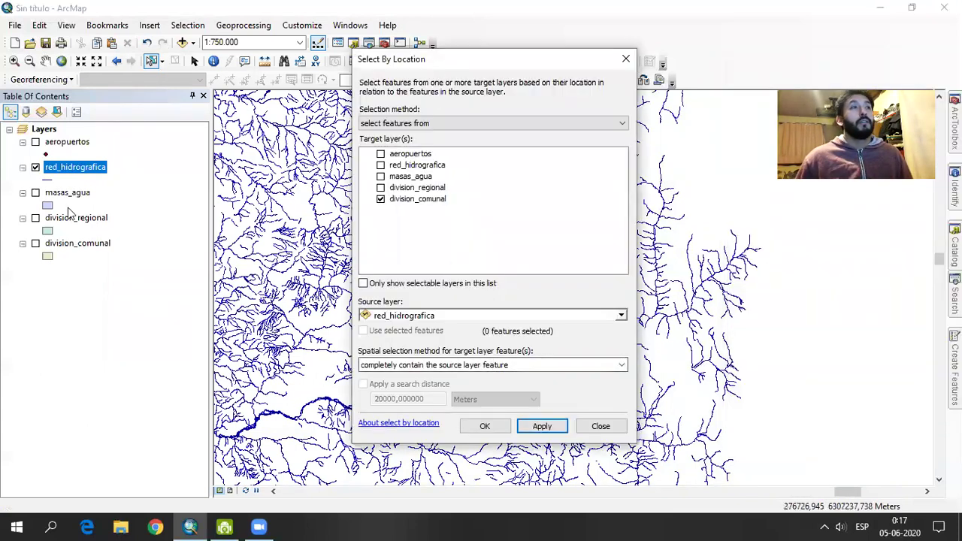
{"action": "left_click", "coordinate": [35, 242]}
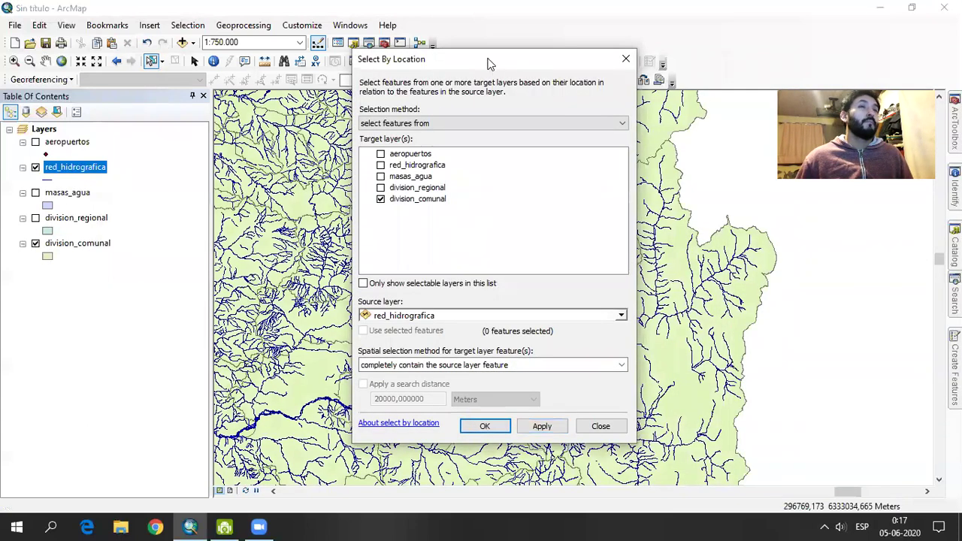
{"action": "left_click_drag", "start_coordinate": [473, 66], "coordinate": [205, 45]}
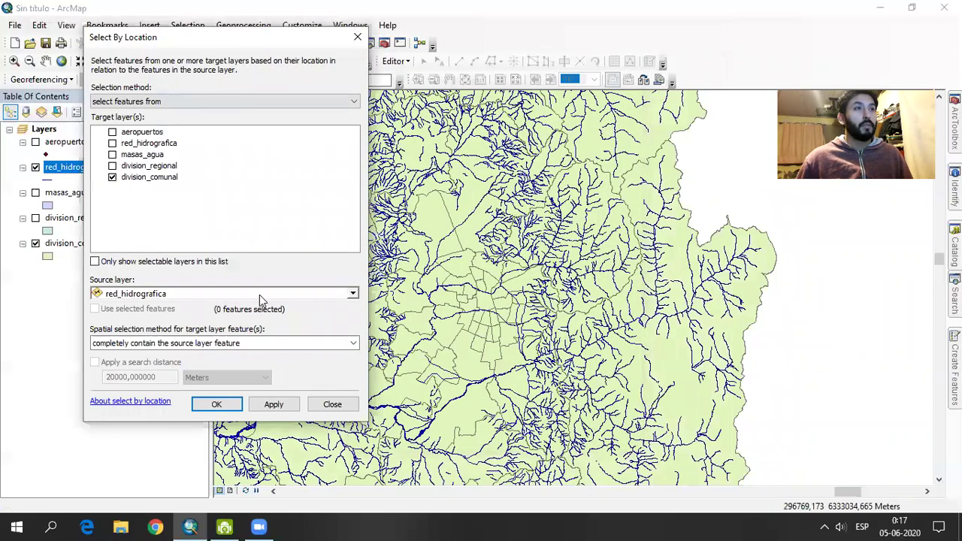
{"action": "left_click", "coordinate": [312, 342]}
Set the relationship back to contain, clear the map selection, and leave only the rivers visible.
{"action": "left_click", "coordinate": [275, 377]}
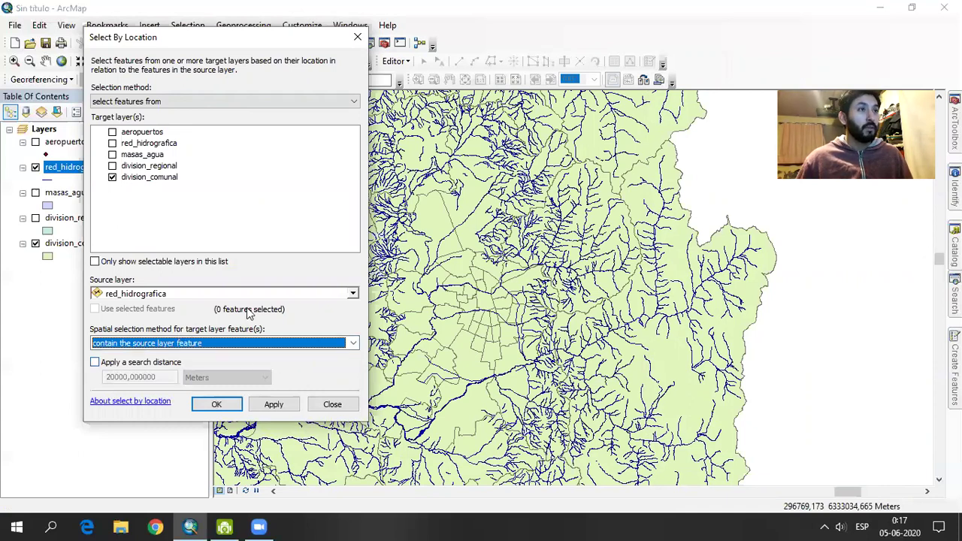
{"action": "left_click", "coordinate": [451, 320]}
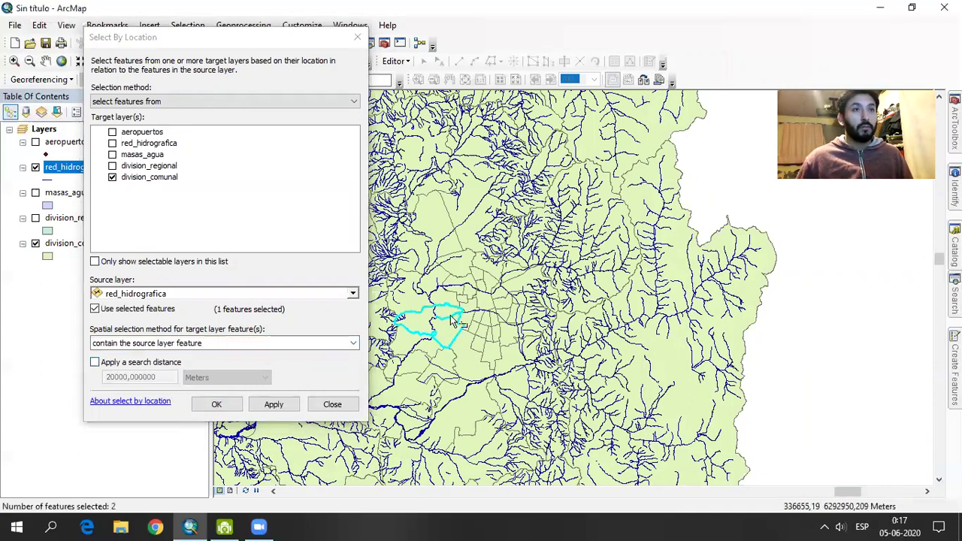
{"action": "left_click", "coordinate": [311, 36]}
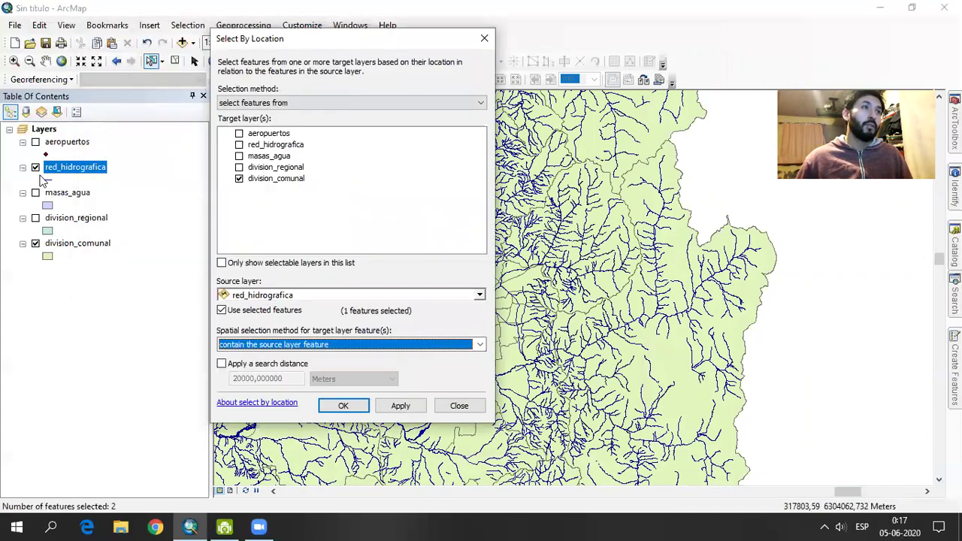
{"action": "left_click", "coordinate": [35, 167]}
{"action": "left_click_drag", "start_coordinate": [383, 44], "coordinate": [501, 73]}
{"action": "left_click", "coordinate": [785, 319]}
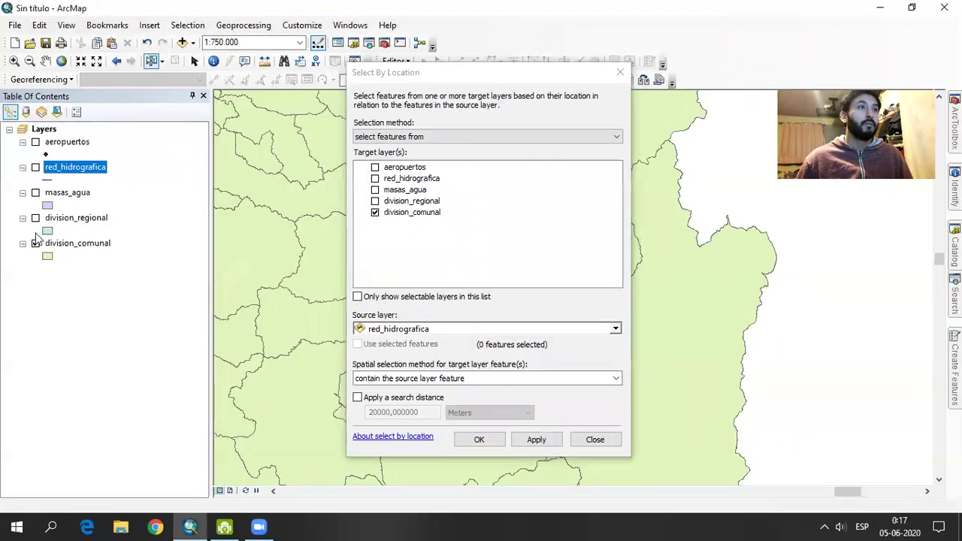
{"action": "left_click", "coordinate": [36, 166]}
{"action": "left_click", "coordinate": [35, 243]}
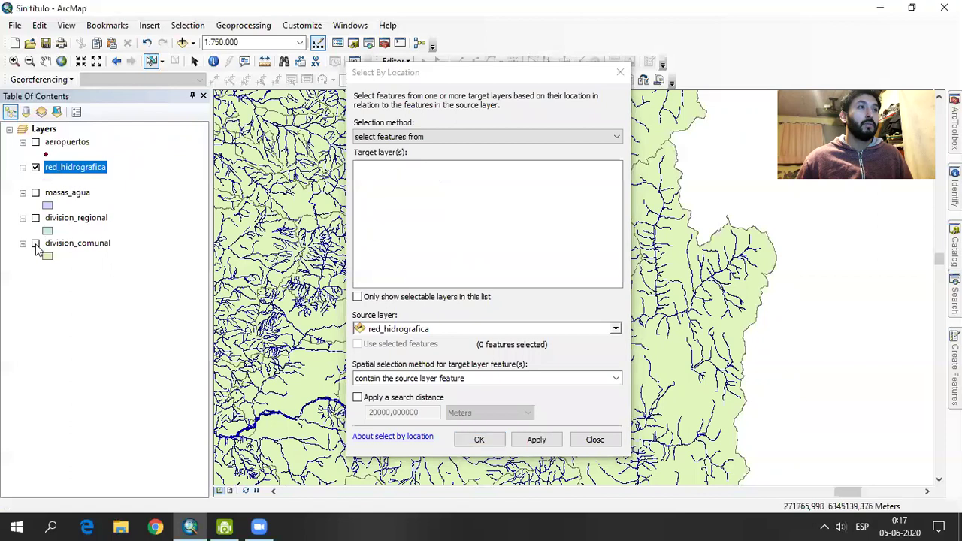
{"action": "left_click", "coordinate": [425, 76]}
{"action": "left_click_drag", "start_coordinate": [426, 81], "coordinate": [618, 82]}
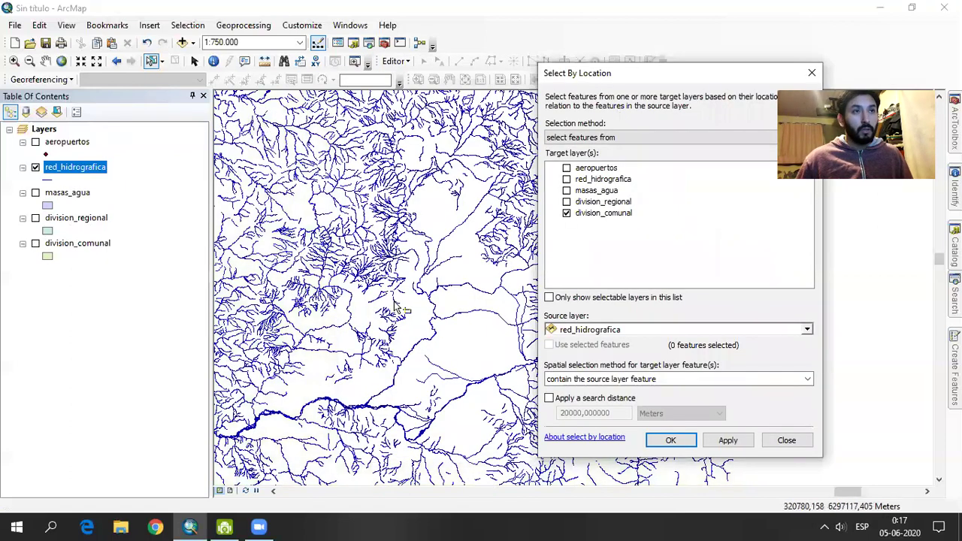
Select one river segment and select the commune that contains it.
{"action": "left_click", "coordinate": [396, 302]}
{"action": "left_click_drag", "start_coordinate": [651, 82], "coordinate": [590, 82]}
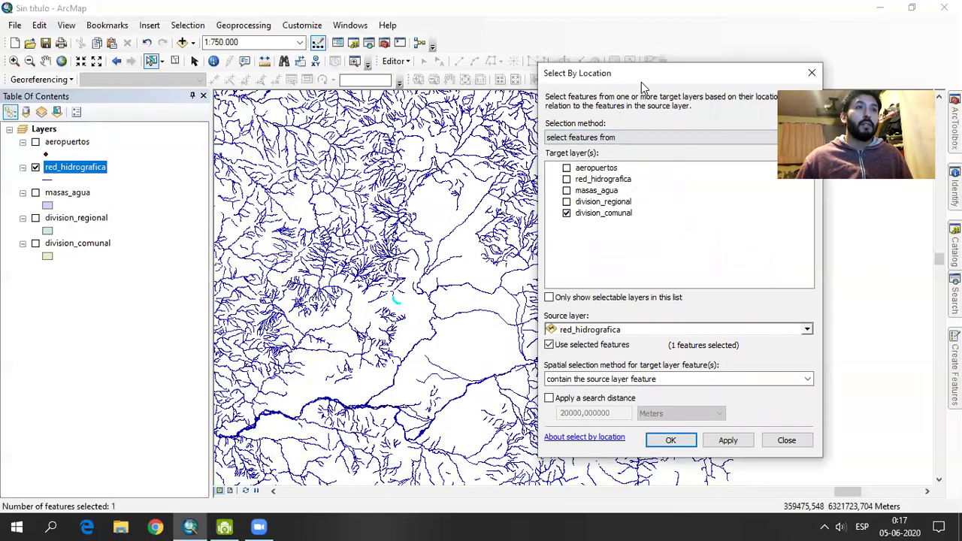
{"action": "left_click", "coordinate": [35, 243]}
{"action": "left_click", "coordinate": [556, 106]}
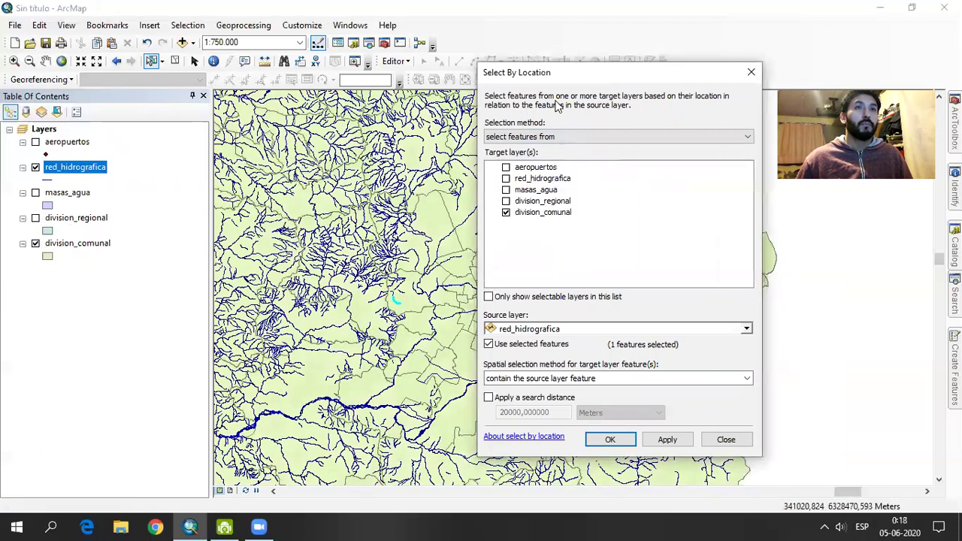
{"action": "left_click_drag", "start_coordinate": [595, 79], "coordinate": [176, 64]}
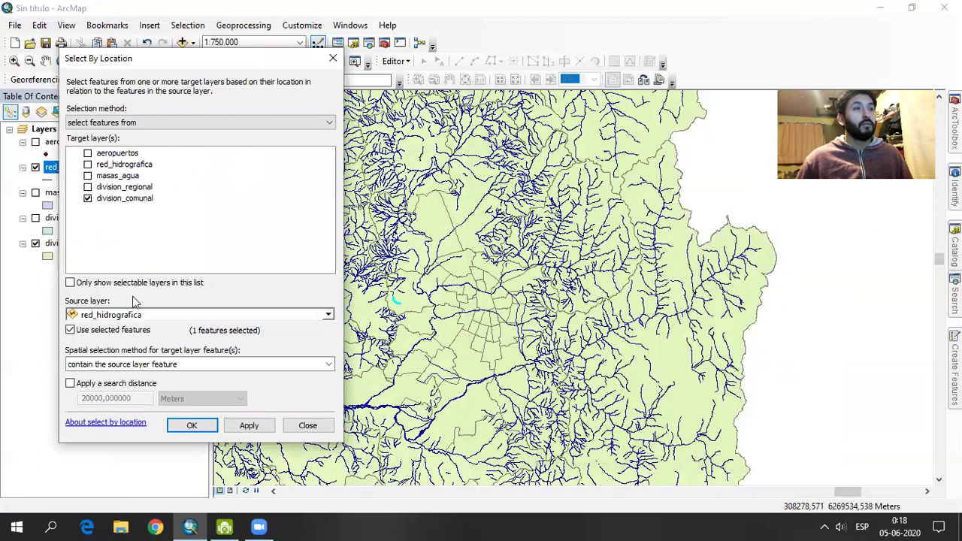
{"action": "left_click", "coordinate": [254, 426]}
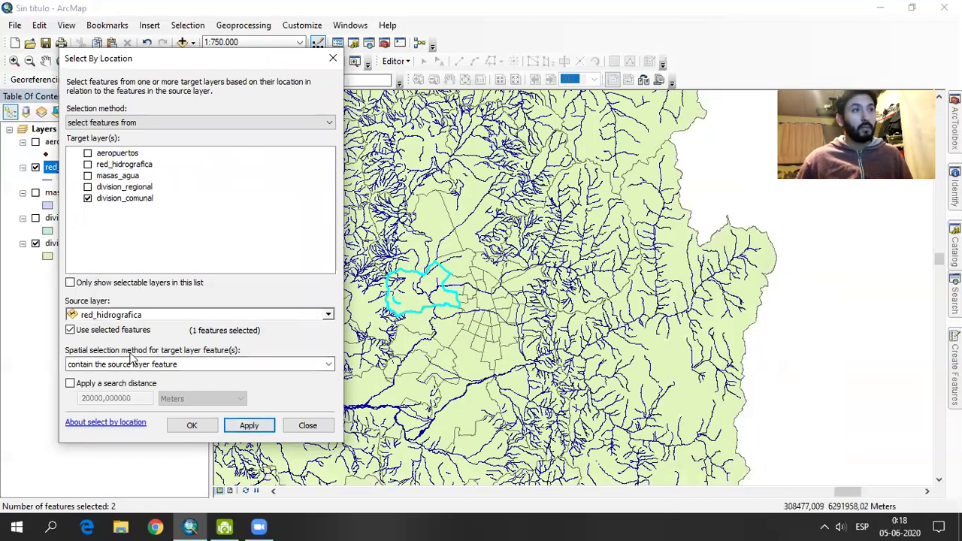
Rerun with 'completely contain the source layer feature', then close Select By Location.
{"action": "left_click", "coordinate": [203, 365]}
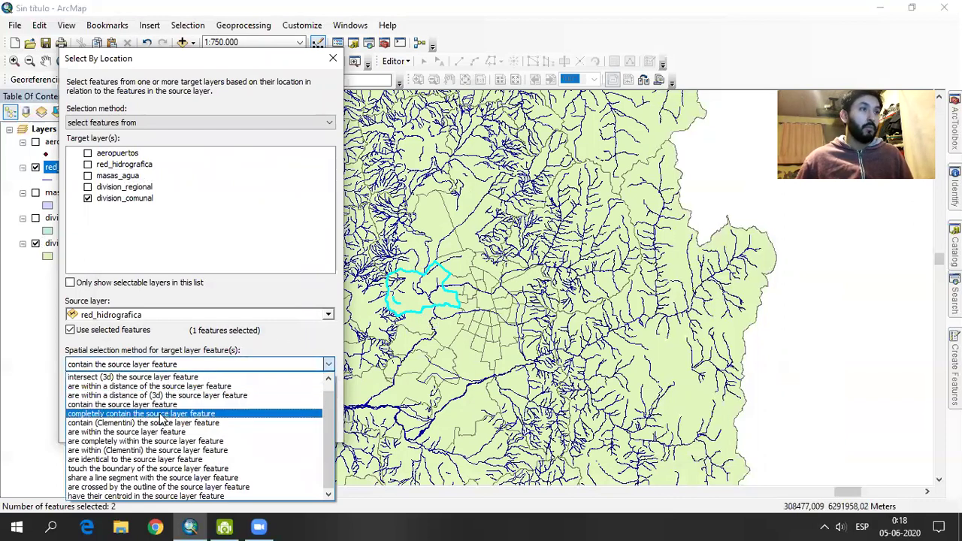
{"action": "left_click", "coordinate": [232, 414]}
{"action": "left_click", "coordinate": [251, 428]}
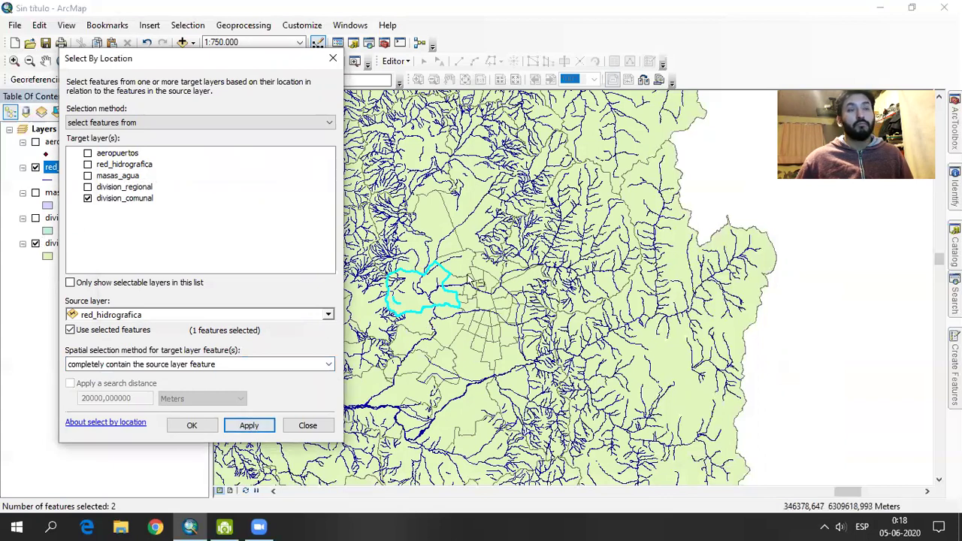
{"action": "left_click", "coordinate": [334, 59]}
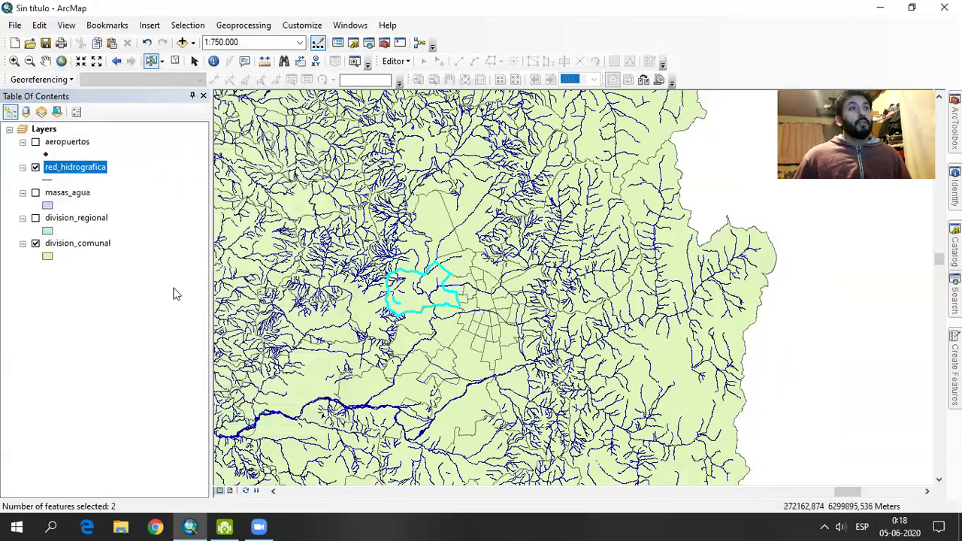
Clear the selected commune and toggle the division_comunal layer off and back on.
{"action": "left_click", "coordinate": [790, 371]}
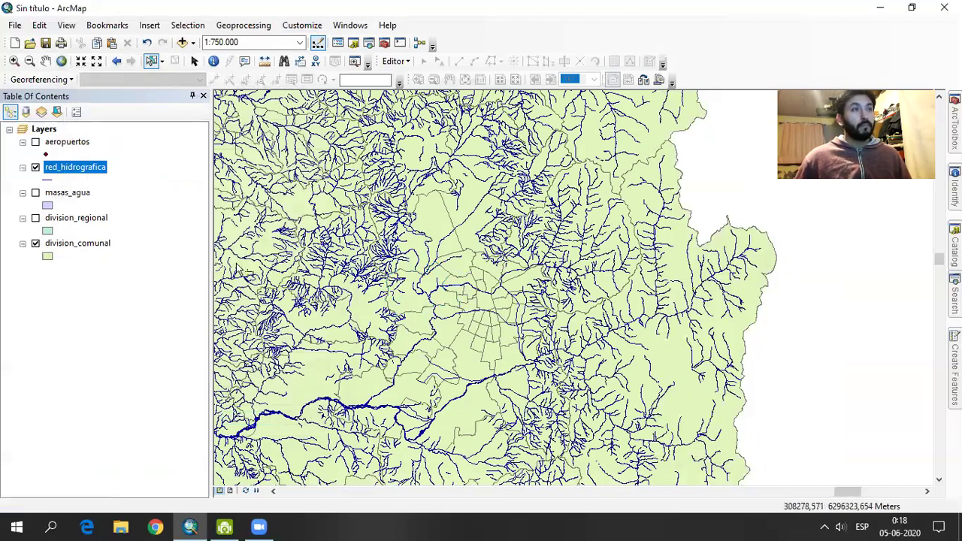
{"action": "left_click", "coordinate": [36, 244]}
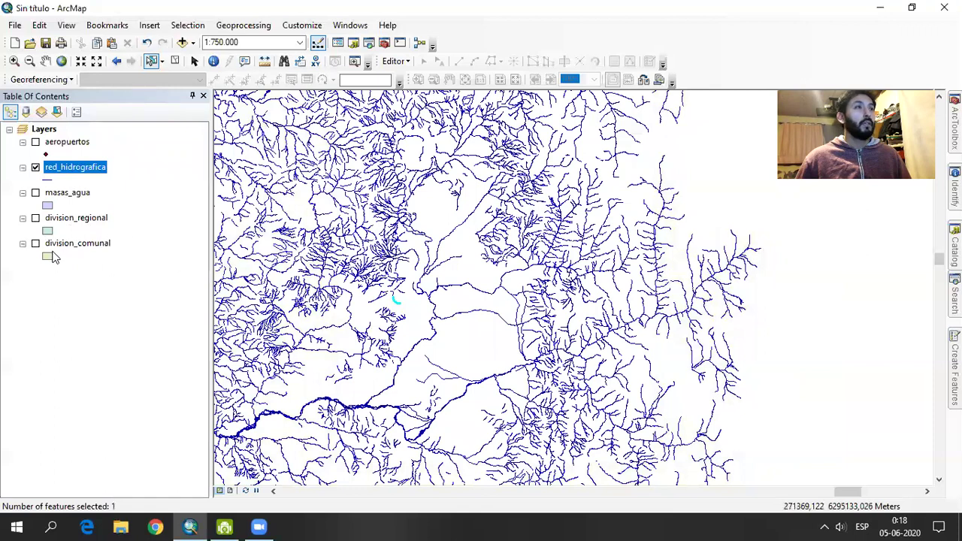
{"action": "left_click", "coordinate": [35, 243]}
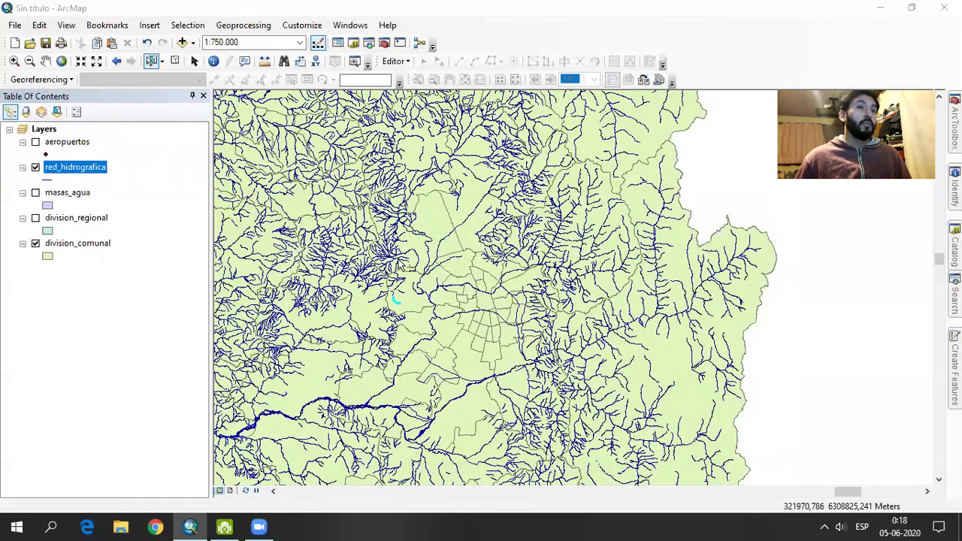
{"action": "left_click", "coordinate": [185, 26]}
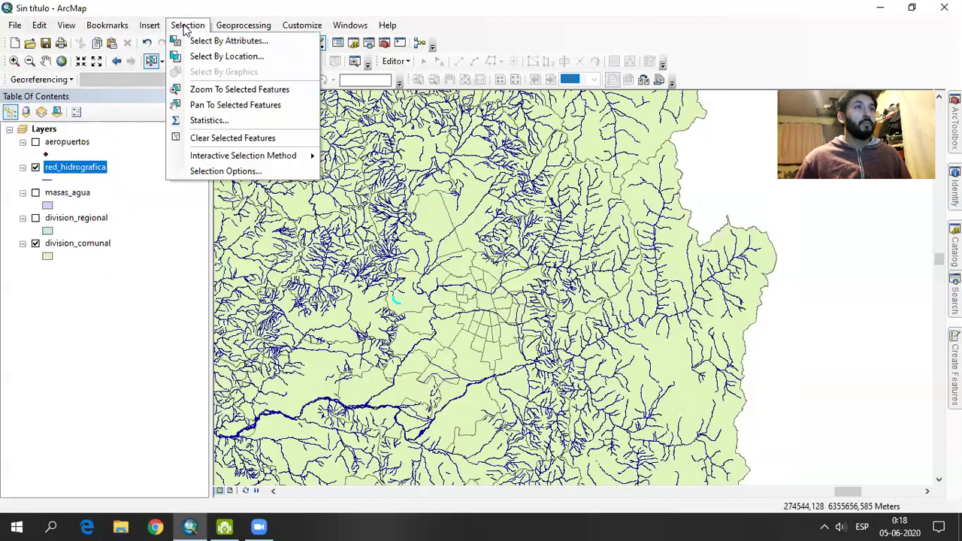
Select one commune with the 'have their centroid in the source layer feature' rule.
{"action": "left_click", "coordinate": [221, 57]}
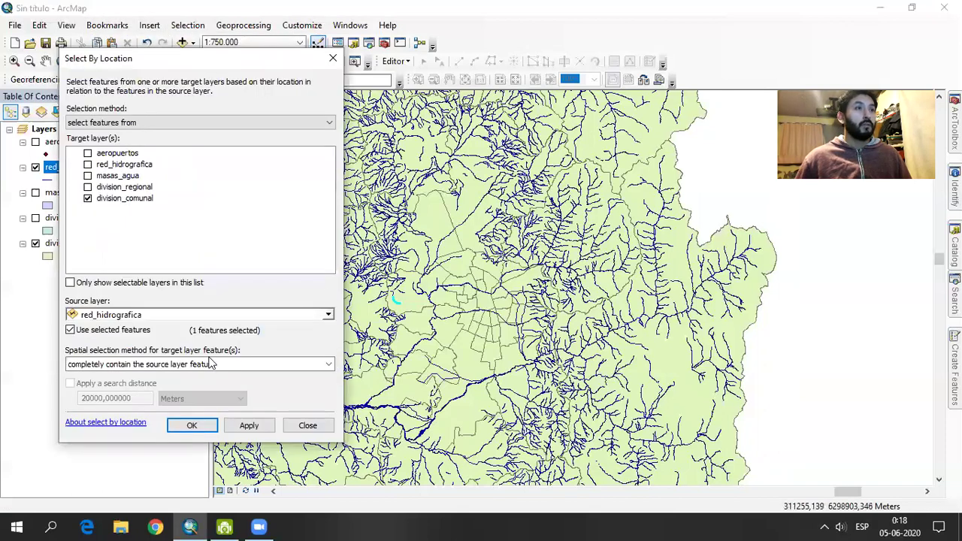
{"action": "left_click", "coordinate": [212, 364]}
{"action": "left_click", "coordinate": [225, 500]}
{"action": "left_click", "coordinate": [248, 425]}
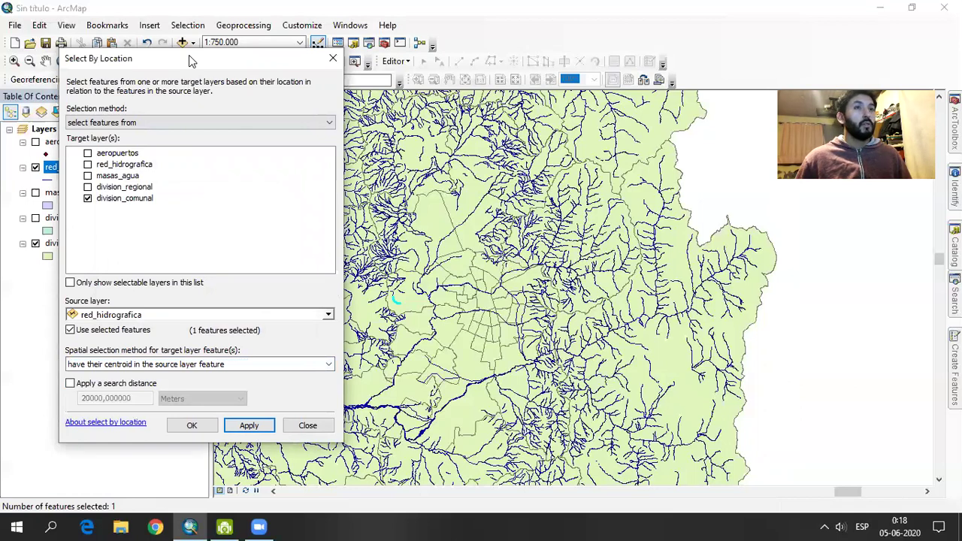
{"action": "left_click_drag", "start_coordinate": [189, 55], "coordinate": [212, 56]}
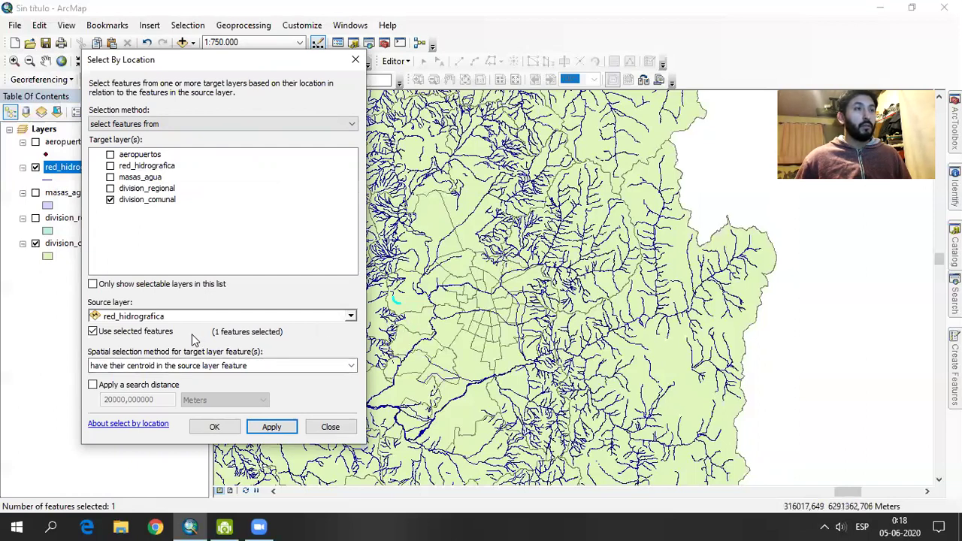
{"action": "left_click", "coordinate": [418, 311]}
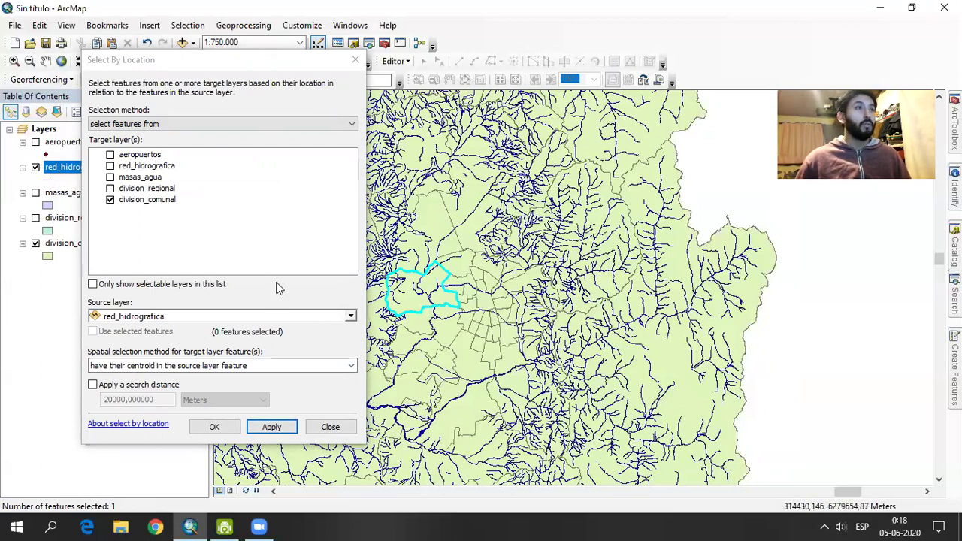
Select the 32 red_hidrografica rivers inside the selected division_comunal commune, then close the dialog.
{"action": "left_click", "coordinate": [110, 165]}
{"action": "left_click", "coordinate": [110, 199]}
{"action": "left_click", "coordinate": [141, 317]}
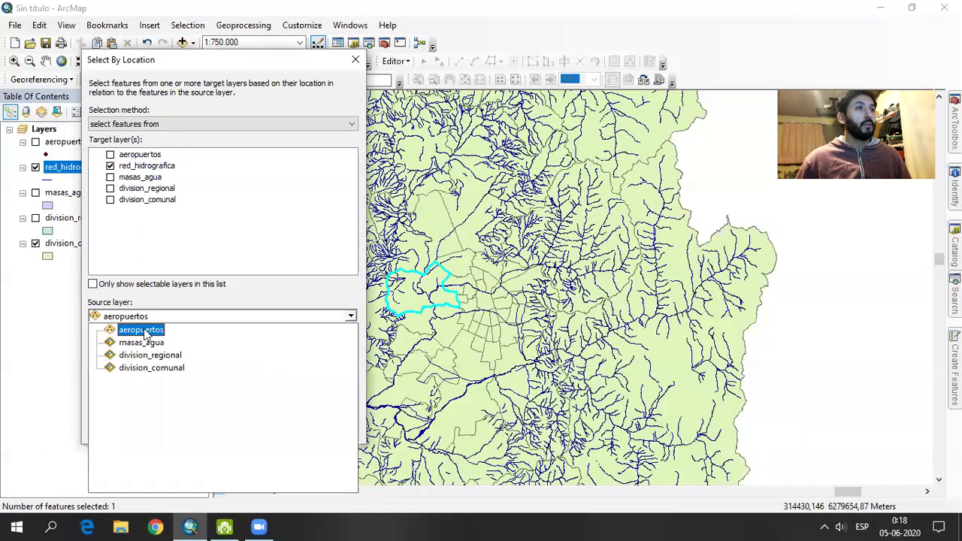
{"action": "left_click", "coordinate": [177, 373]}
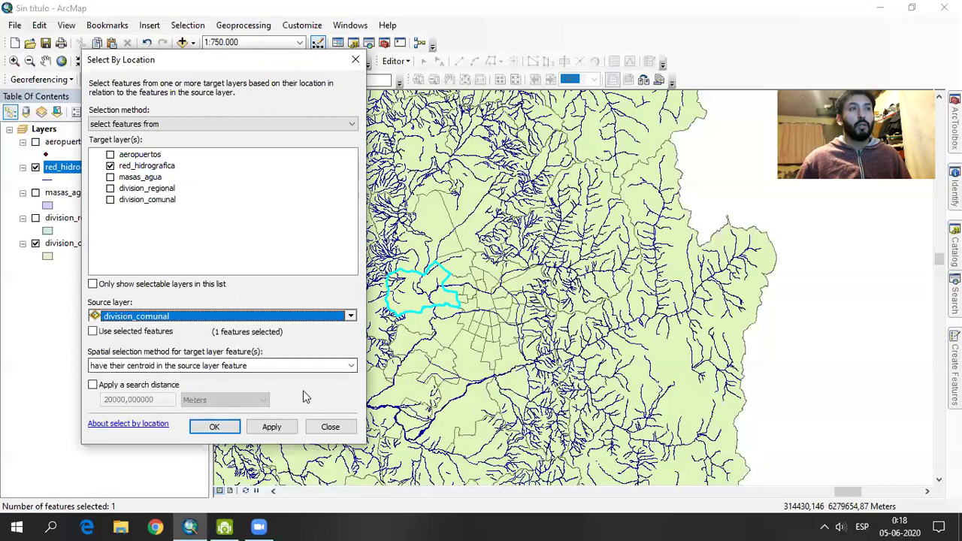
{"action": "left_click", "coordinate": [153, 333]}
{"action": "left_click", "coordinate": [271, 429]}
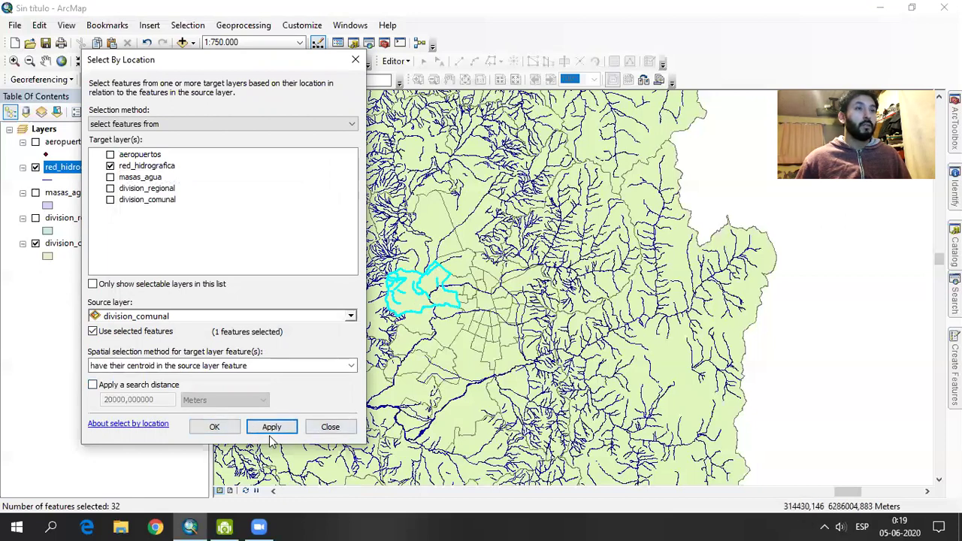
{"action": "left_click", "coordinate": [214, 429]}
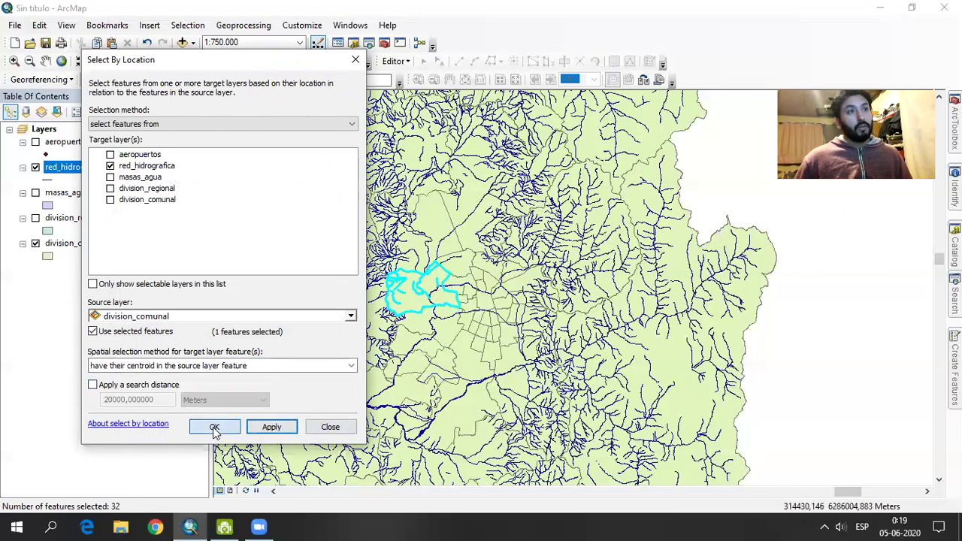
{"action": "left_click", "coordinate": [330, 426]}
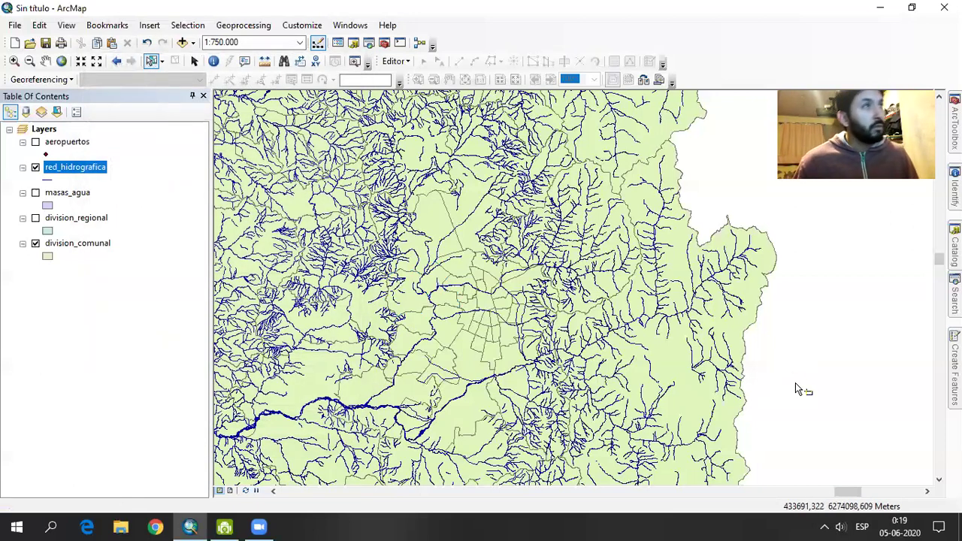
Hide red_hidrografica, show masas_agua, and zoom out to 1:1.250.000.
{"action": "left_click", "coordinate": [36, 167]}
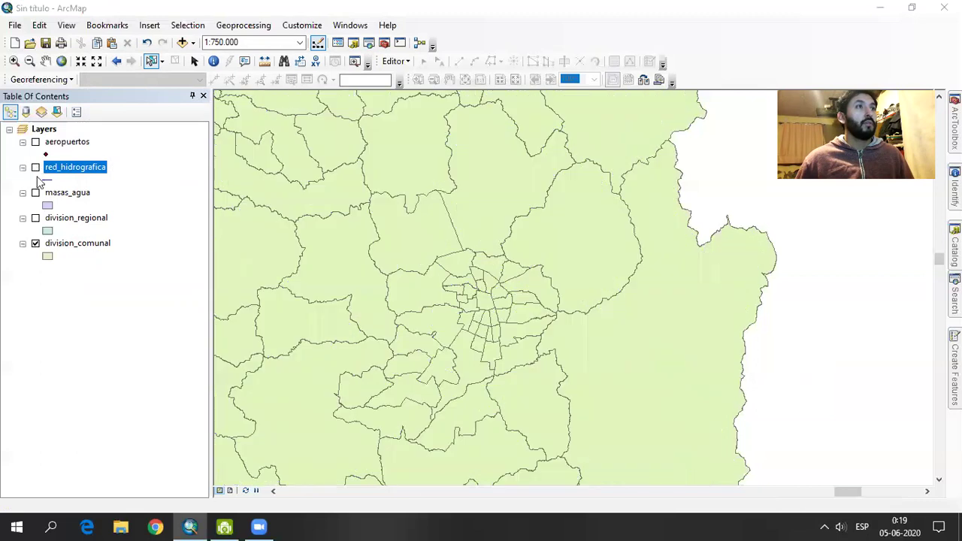
{"action": "left_click", "coordinate": [35, 193]}
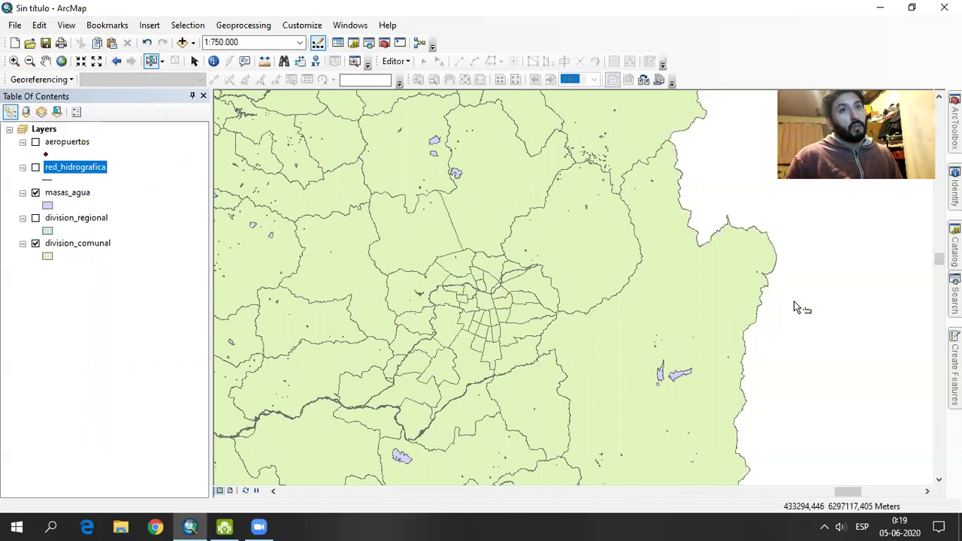
{"action": "scroll", "coordinate": [795, 304], "scroll_direction": "up", "scroll_amount": 1}
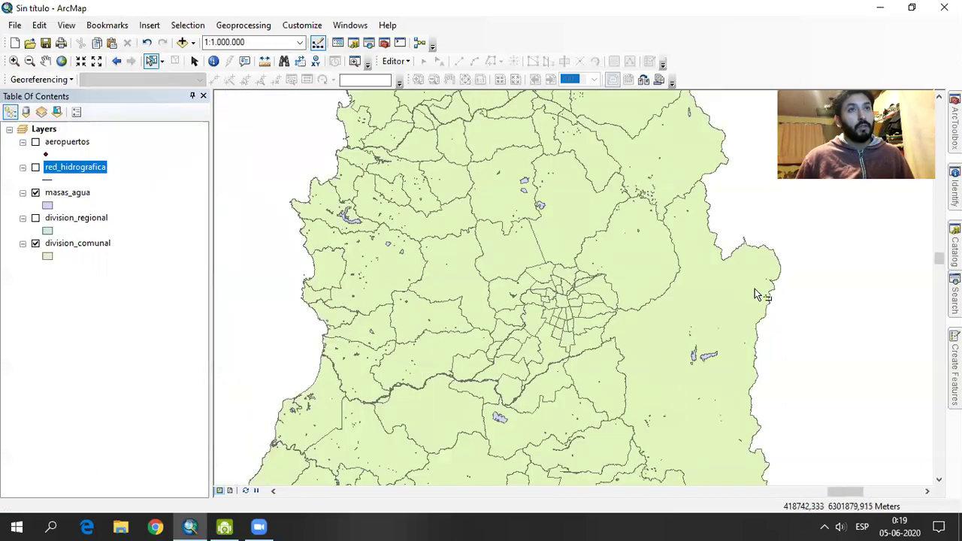
{"action": "scroll", "coordinate": [773, 260], "scroll_direction": "up", "scroll_amount": 1}
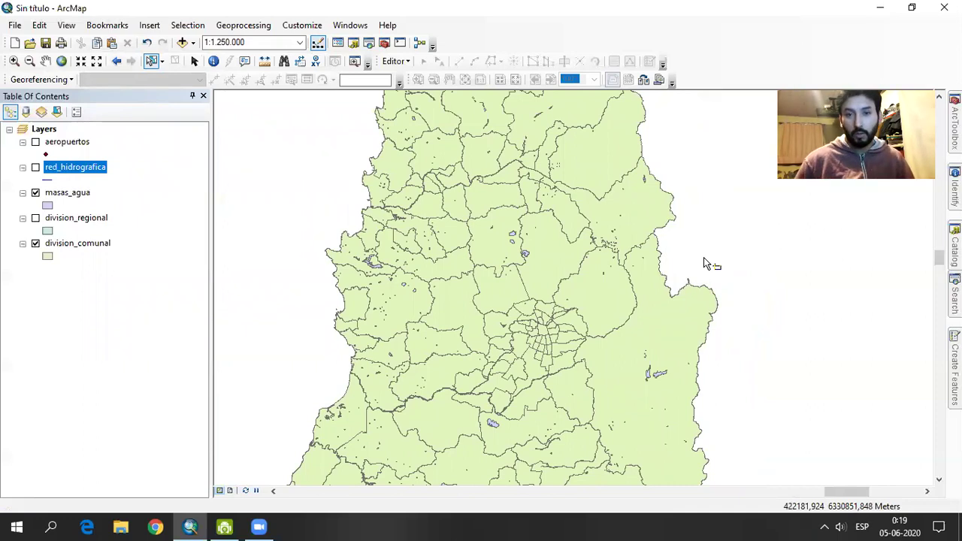
{"action": "left_click", "coordinate": [245, 27]}
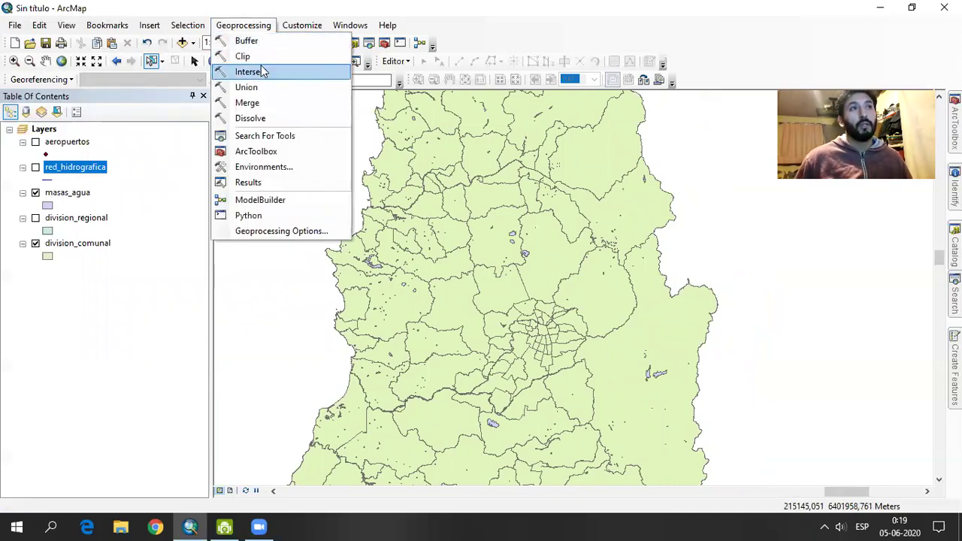
Briefly display the aeropuertos airport points, then switch that layer off again.
{"action": "left_click", "coordinate": [743, 256]}
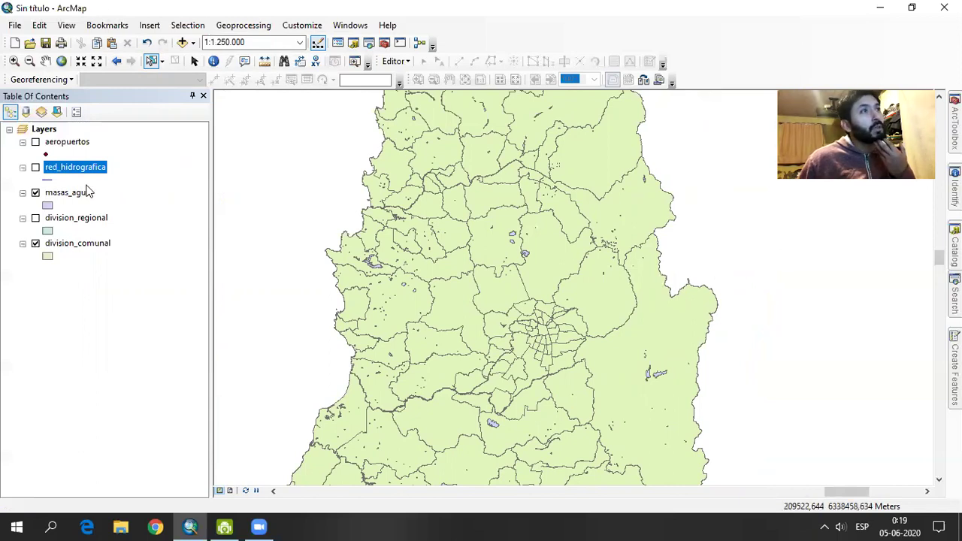
{"action": "left_click", "coordinate": [35, 142]}
{"action": "left_click", "coordinate": [67, 143]}
{"action": "right_click", "coordinate": [69, 144]}
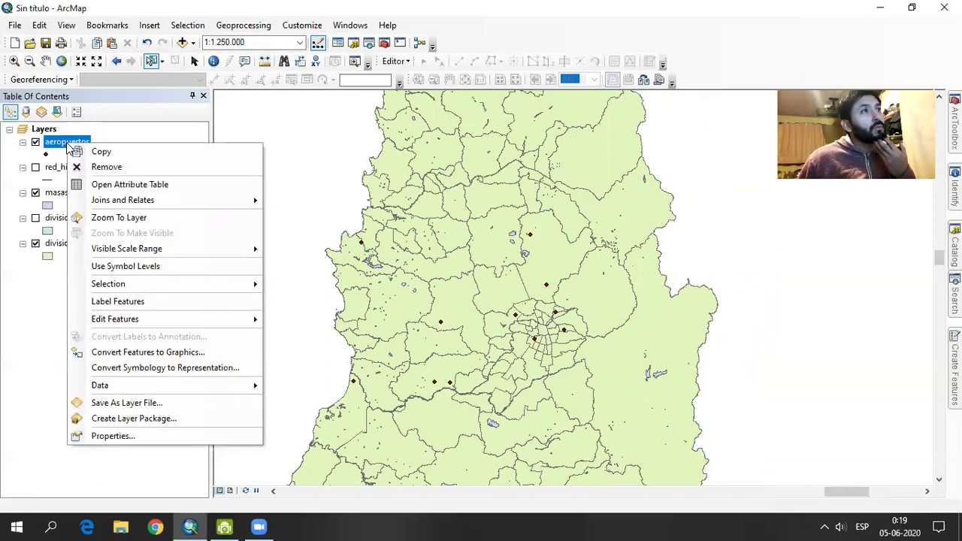
{"action": "left_click", "coordinate": [184, 6]}
{"action": "left_click", "coordinate": [35, 142]}
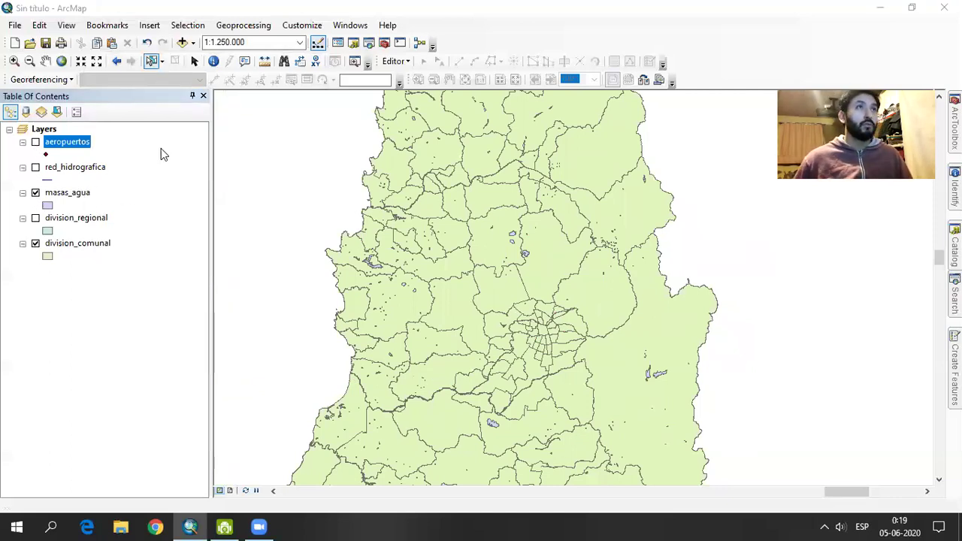
{"action": "left_click", "coordinate": [189, 27]}
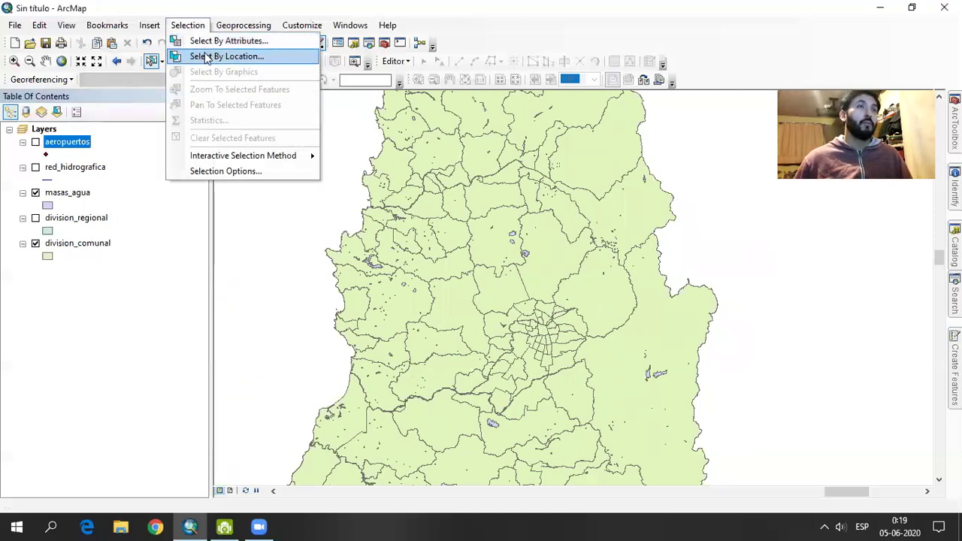
Query red_hidrografica rivers intersecting division_comunal communes, then cancel the slow run.
{"action": "left_click", "coordinate": [211, 56]}
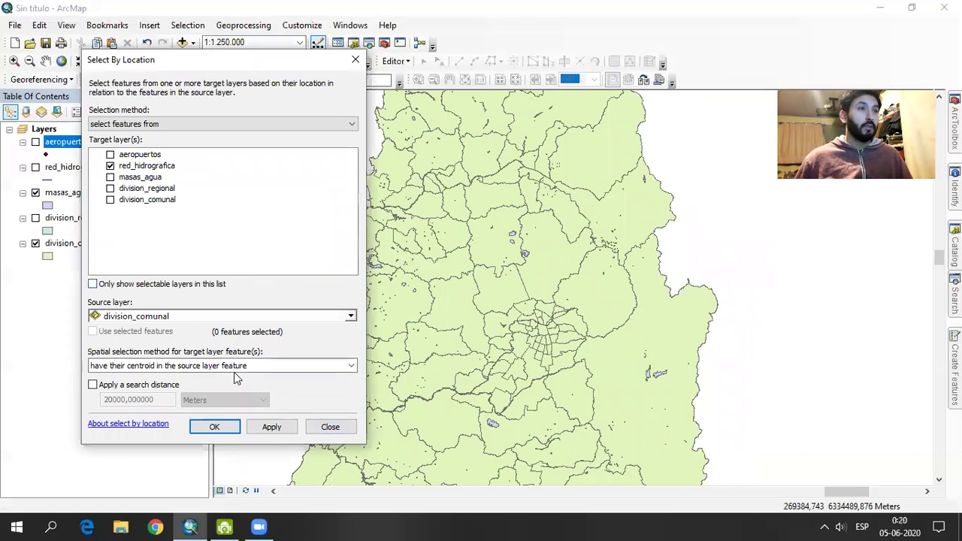
{"action": "left_click", "coordinate": [279, 367]}
{"action": "left_click", "coordinate": [350, 381]}
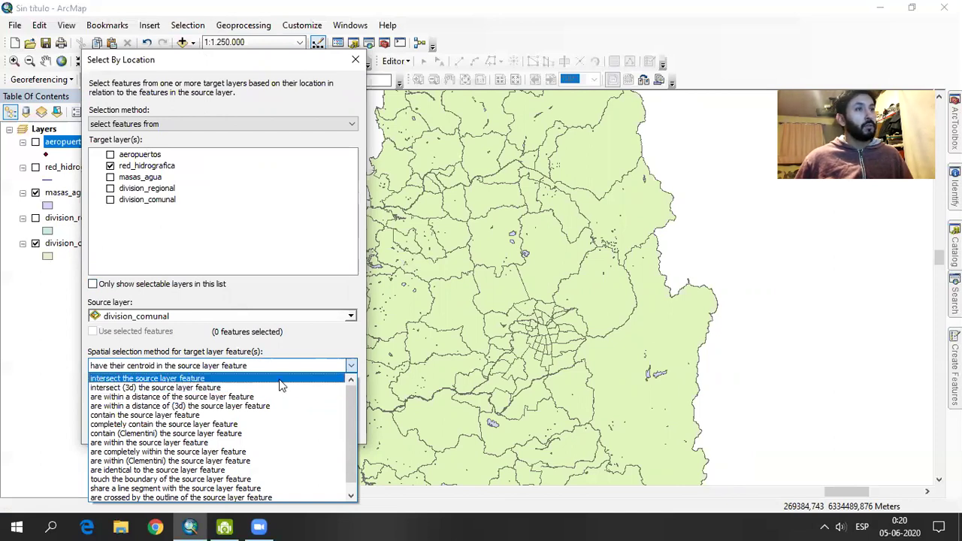
{"action": "left_click", "coordinate": [279, 378]}
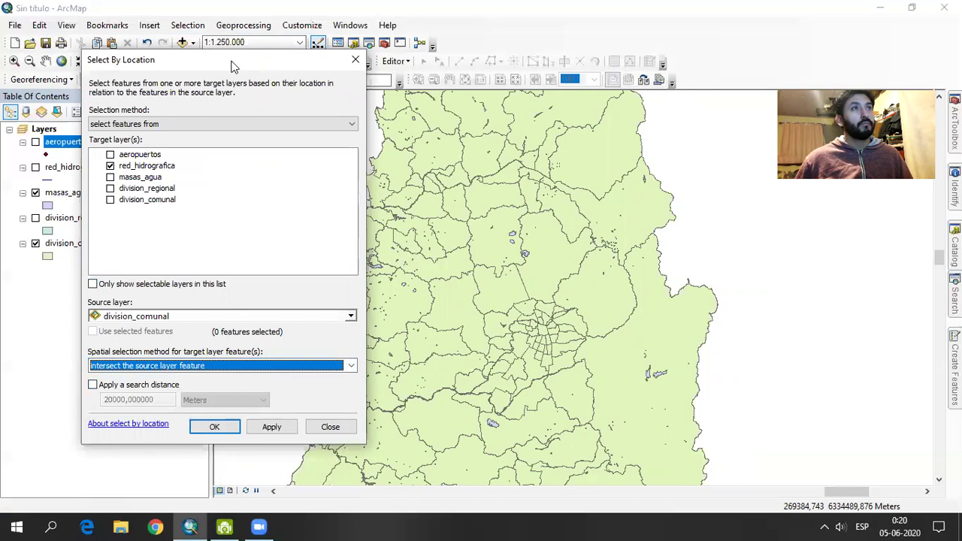
{"action": "mouse_move", "coordinate": [232, 66]}
{"action": "left_mouse_down"}
{"action": "mouse_move", "coordinate": [256, 57]}
{"action": "mouse_move", "coordinate": [313, 66]}
{"action": "left_mouse_up"}
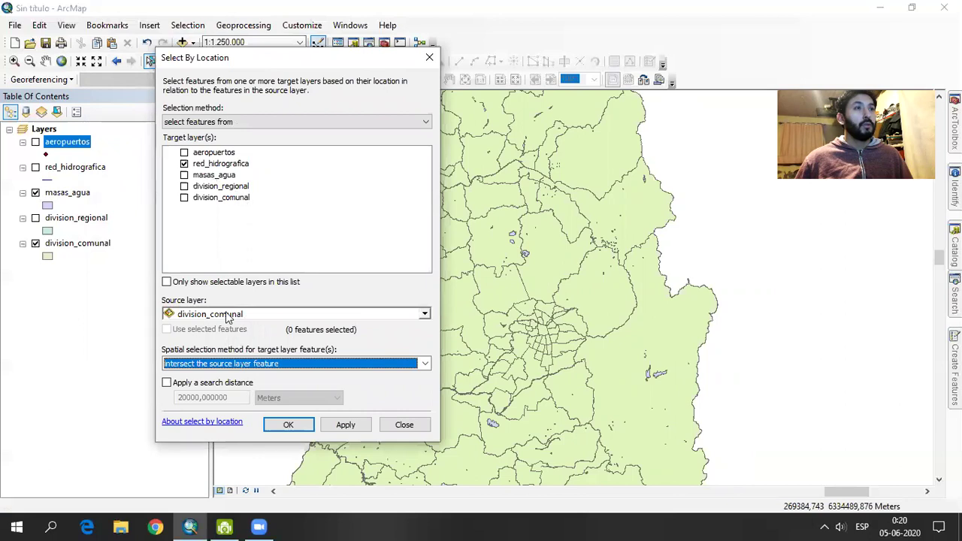
{"action": "left_click_drag", "start_coordinate": [322, 63], "coordinate": [226, 48]}
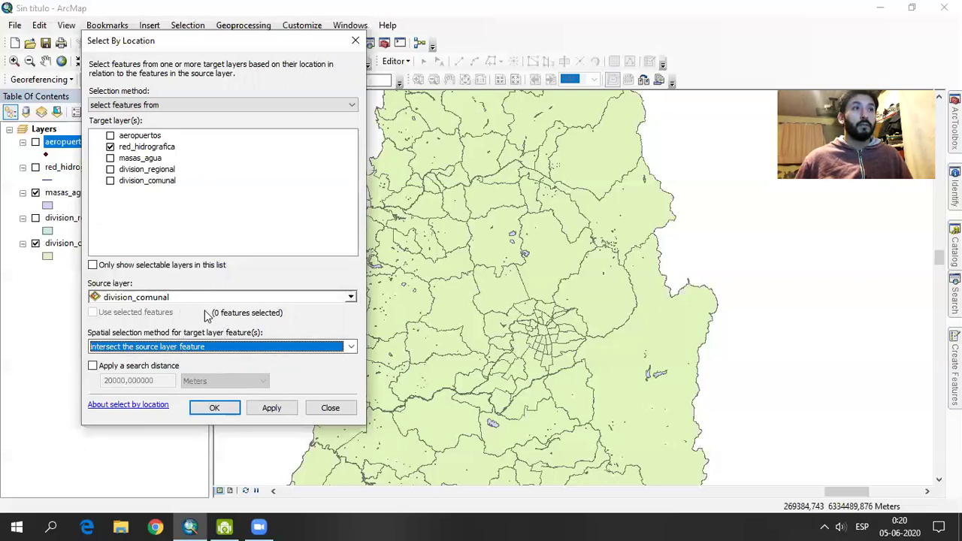
{"action": "left_click", "coordinate": [279, 407]}
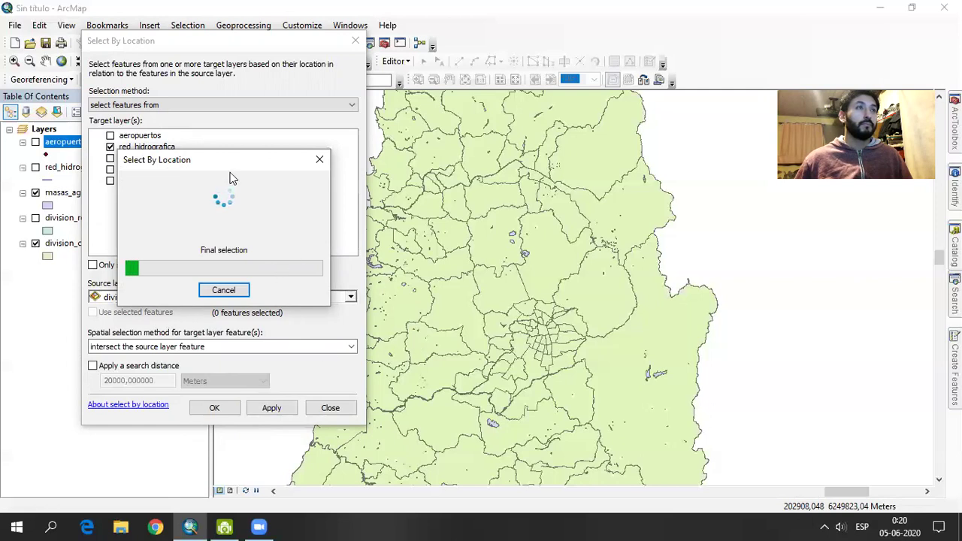
{"action": "left_click", "coordinate": [224, 290]}
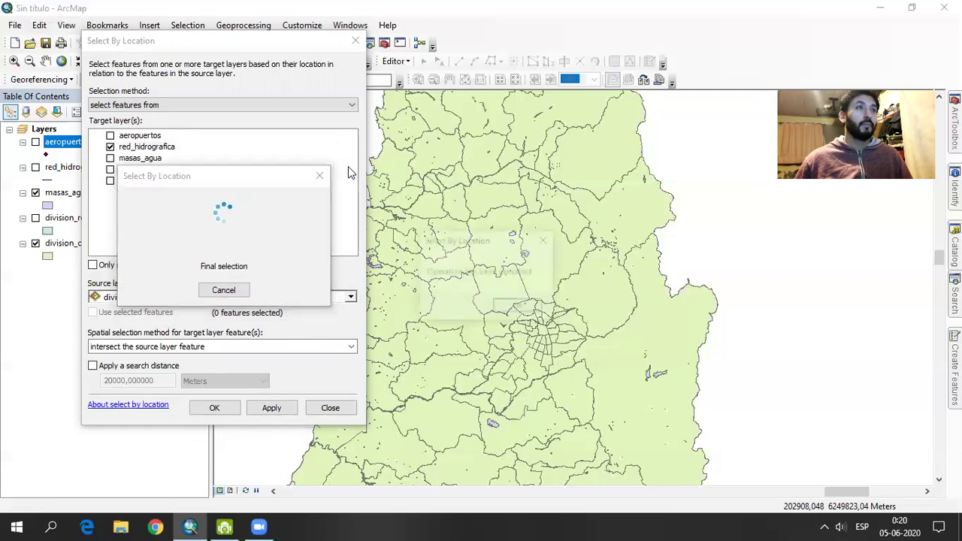
{"action": "left_click", "coordinate": [513, 305]}
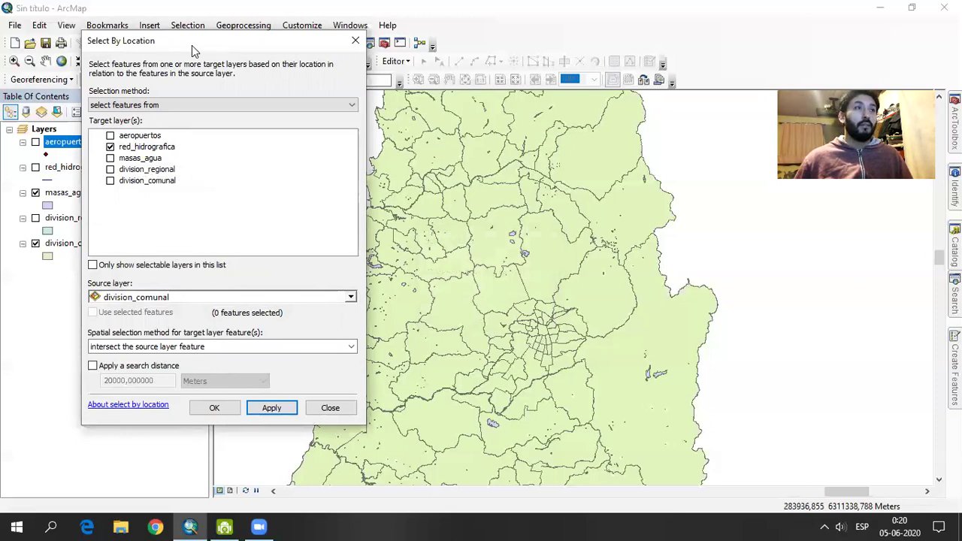
{"action": "left_click_drag", "start_coordinate": [192, 45], "coordinate": [246, 69]}
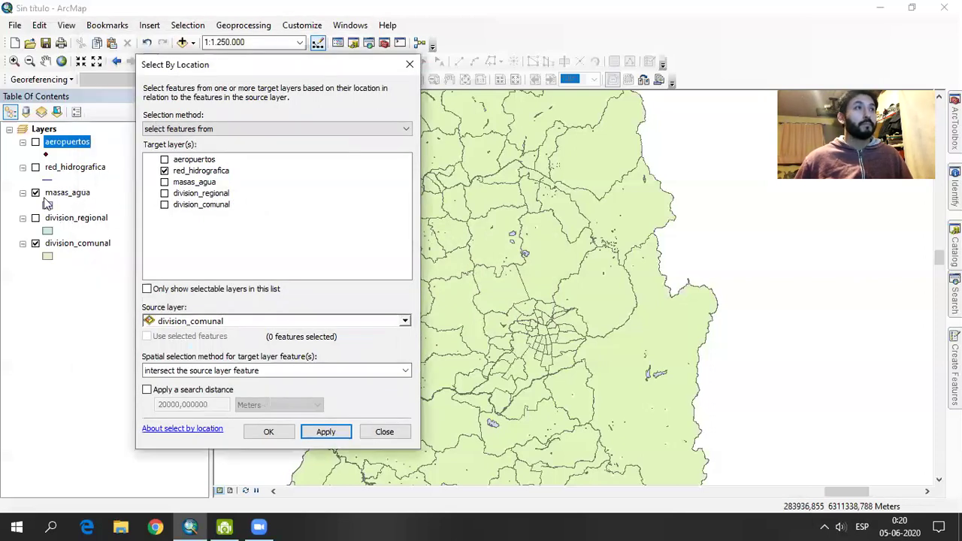
Select the masas_agua water bodies intersecting the communes, giving 16529 selected features.
{"action": "left_click", "coordinate": [68, 194]}
{"action": "left_click", "coordinate": [164, 170]}
{"action": "left_click", "coordinate": [164, 182]}
{"action": "left_click_drag", "start_coordinate": [300, 65], "coordinate": [232, 45]}
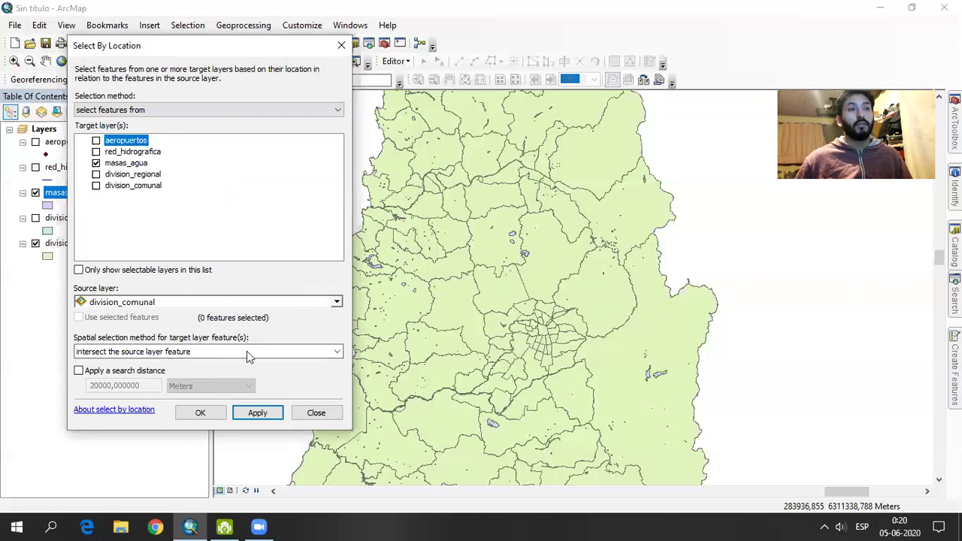
{"action": "left_click", "coordinate": [257, 415]}
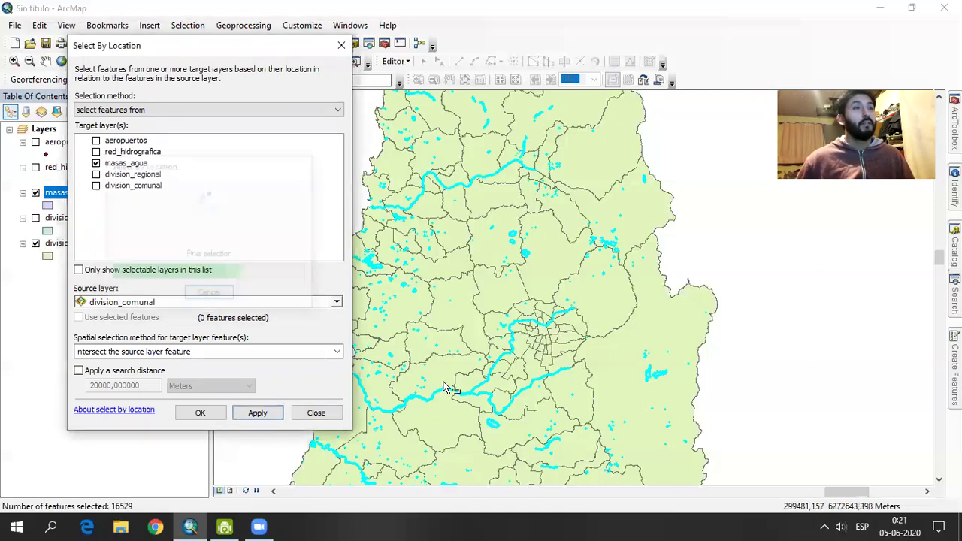
Zoom and pan the map for a close view of the communes and their lakes.
{"action": "scroll", "coordinate": [594, 376], "scroll_direction": "up", "scroll_amount": 2}
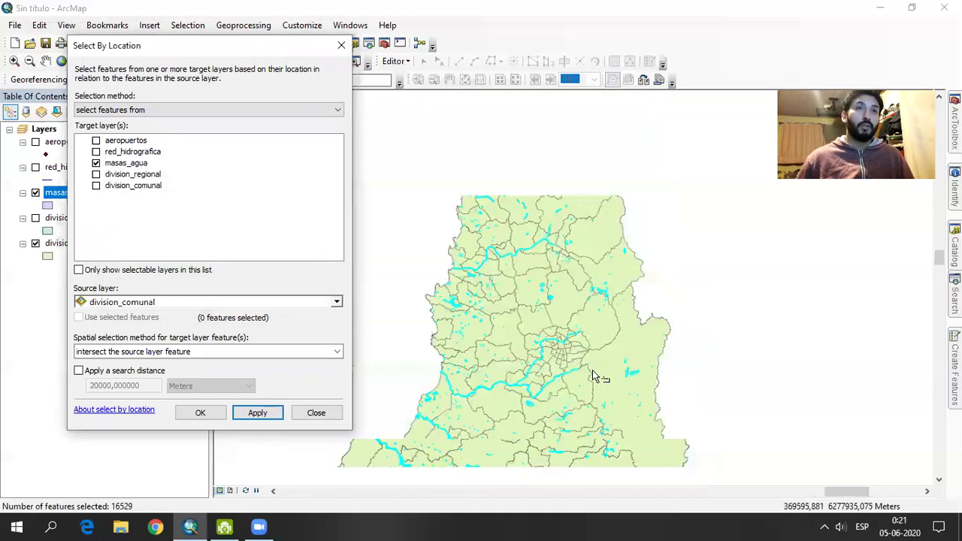
{"action": "scroll", "coordinate": [593, 376], "scroll_direction": "down", "scroll_amount": 2}
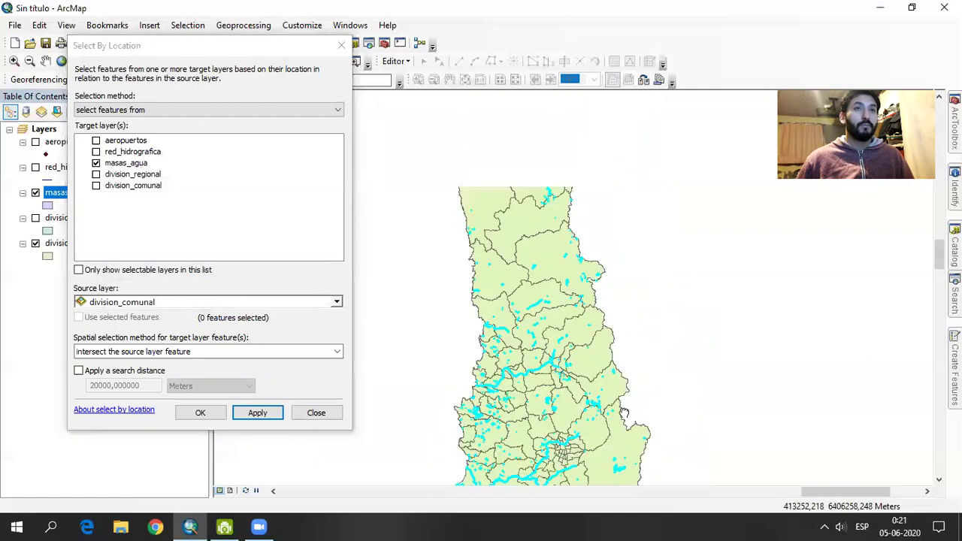
{"action": "scroll", "coordinate": [634, 233], "scroll_direction": "down", "scroll_amount": 1}
{"action": "scroll", "coordinate": [646, 263], "scroll_direction": "down", "scroll_amount": 1}
{"action": "scroll", "coordinate": [650, 272], "scroll_direction": "down", "scroll_amount": 1}
{"action": "scroll", "coordinate": [648, 267], "scroll_direction": "down", "scroll_amount": 1}
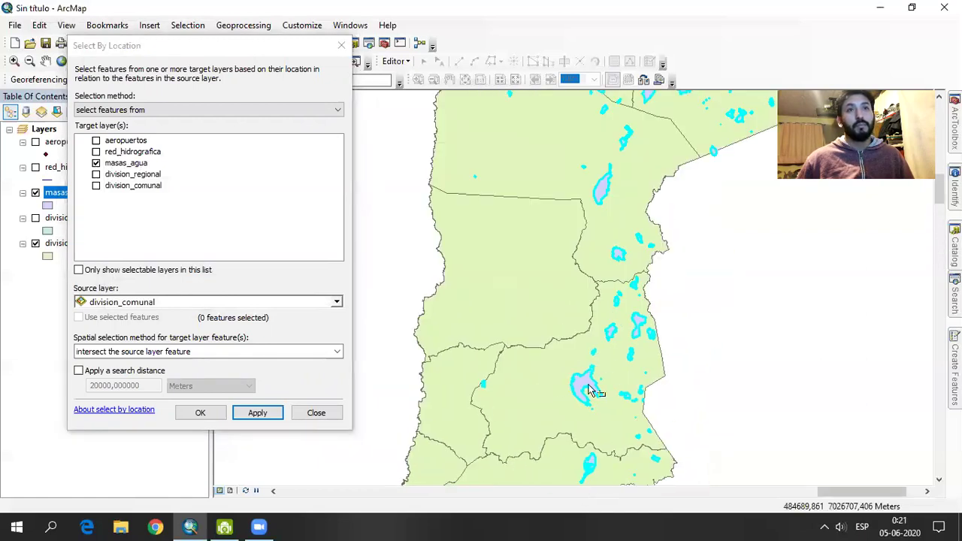
{"action": "scroll", "coordinate": [648, 267], "scroll_direction": "down", "scroll_amount": 1}
{"action": "scroll", "coordinate": [635, 399], "scroll_direction": "up", "scroll_amount": 1}
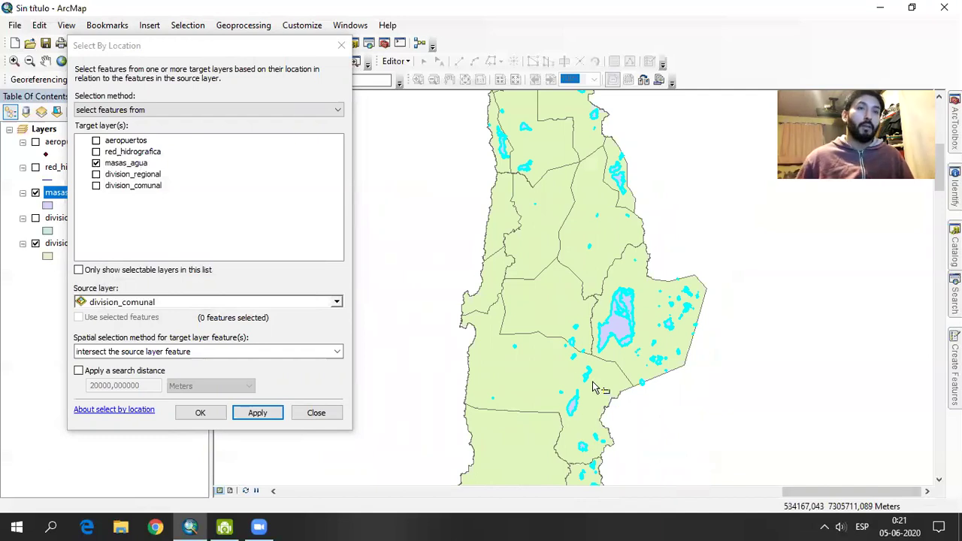
{"action": "middle_click_drag", "start_coordinate": [479, 374], "coordinate": [457, 211]}
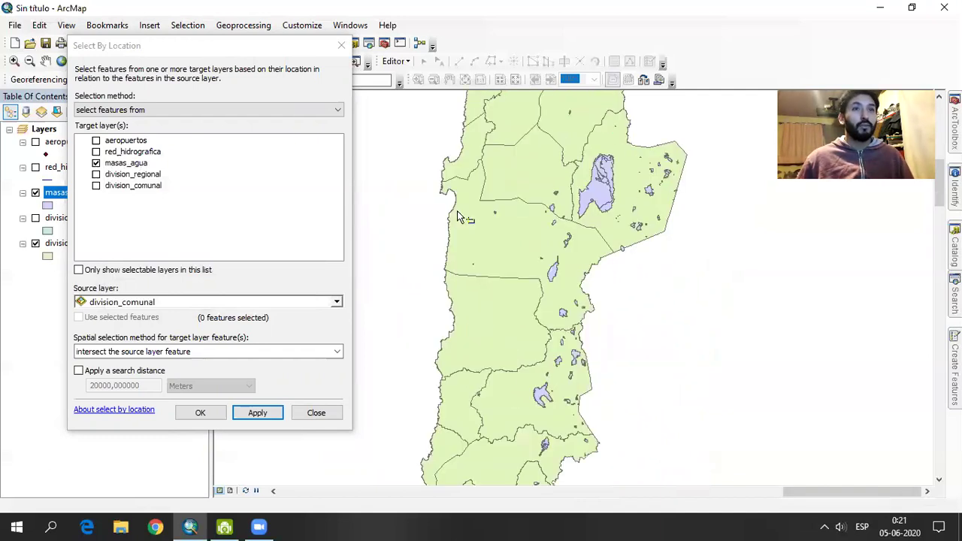
Select a single commune, then apply Select By Location with 'Use selected features' to get 20 intersecting water bodies.
{"action": "left_click", "coordinate": [484, 249]}
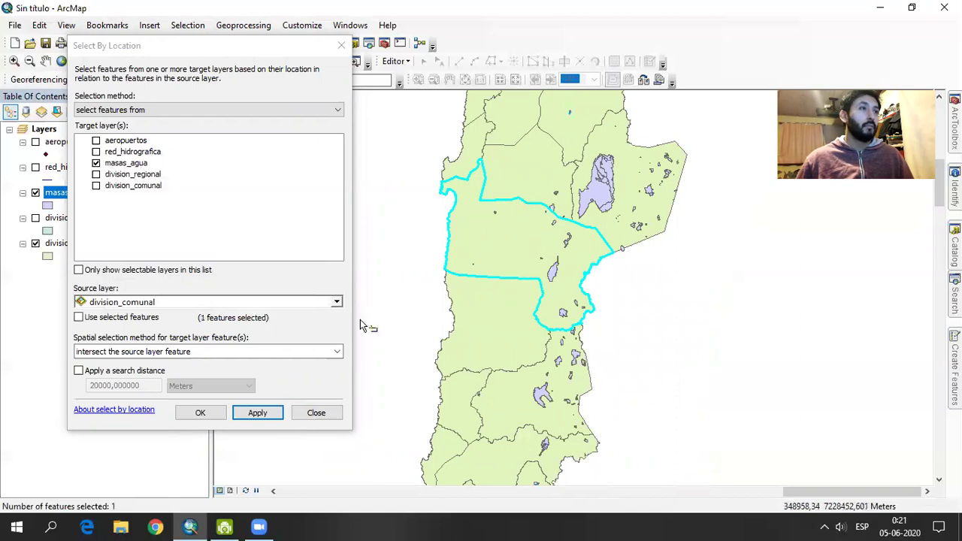
{"action": "left_click", "coordinate": [79, 318]}
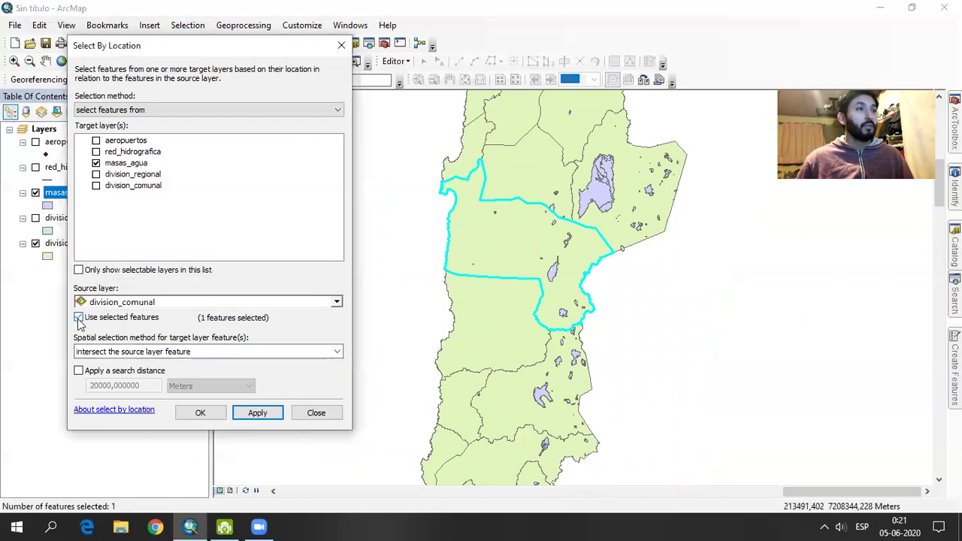
{"action": "left_click", "coordinate": [256, 415]}
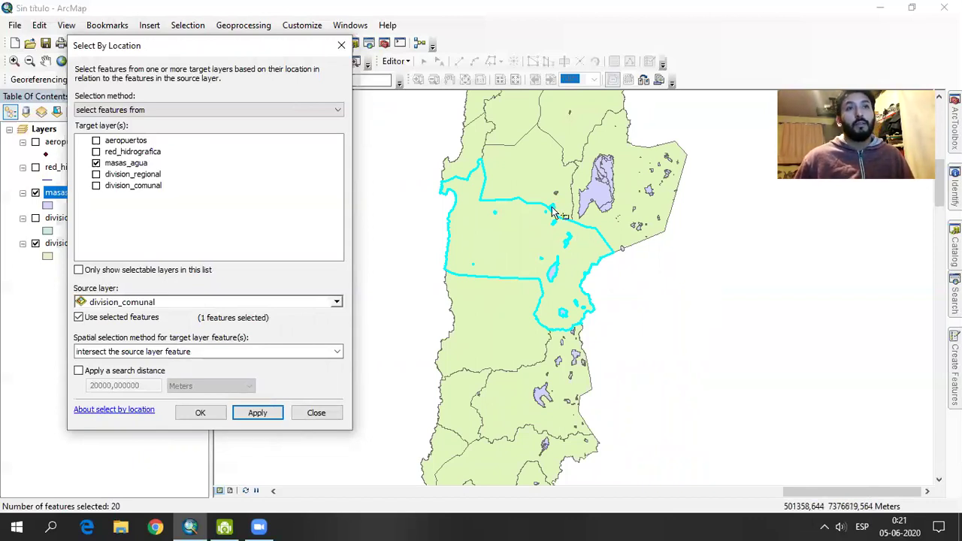
Zoom and pan around the commune to inspect the masas_agua lakes selected along its edges.
{"action": "scroll", "coordinate": [553, 211], "scroll_direction": "up", "scroll_amount": 2}
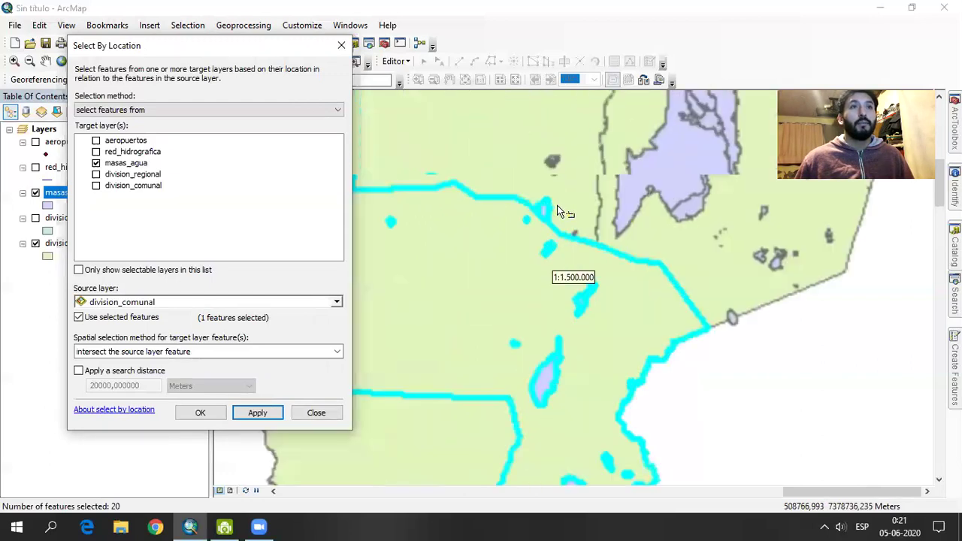
{"action": "scroll", "coordinate": [552, 214], "scroll_direction": "up", "scroll_amount": 2}
{"action": "scroll", "coordinate": [525, 236], "scroll_direction": "up", "scroll_amount": 2}
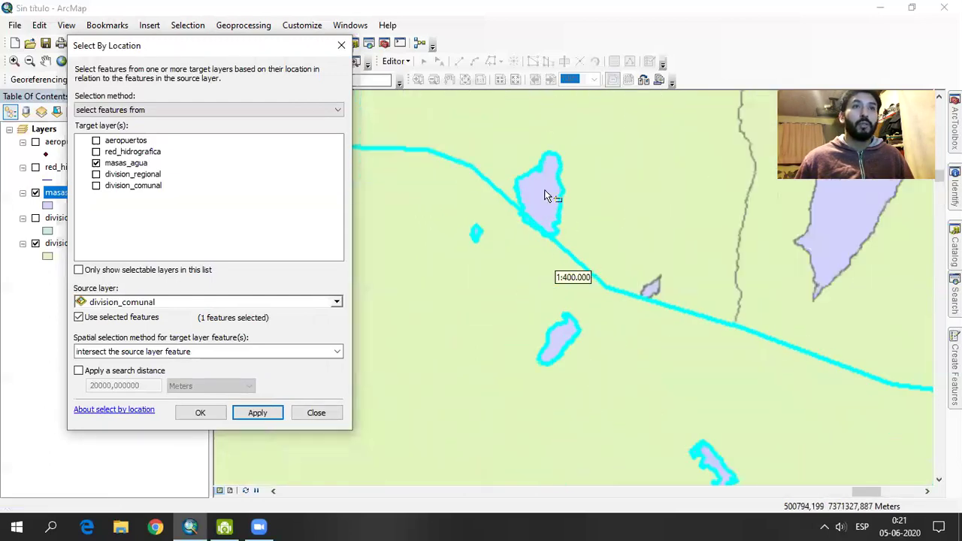
{"action": "scroll", "coordinate": [547, 197], "scroll_direction": "down", "scroll_amount": 1}
{"action": "scroll", "coordinate": [569, 267], "scroll_direction": "down", "scroll_amount": 1}
{"action": "scroll", "coordinate": [565, 248], "scroll_direction": "down", "scroll_amount": 2}
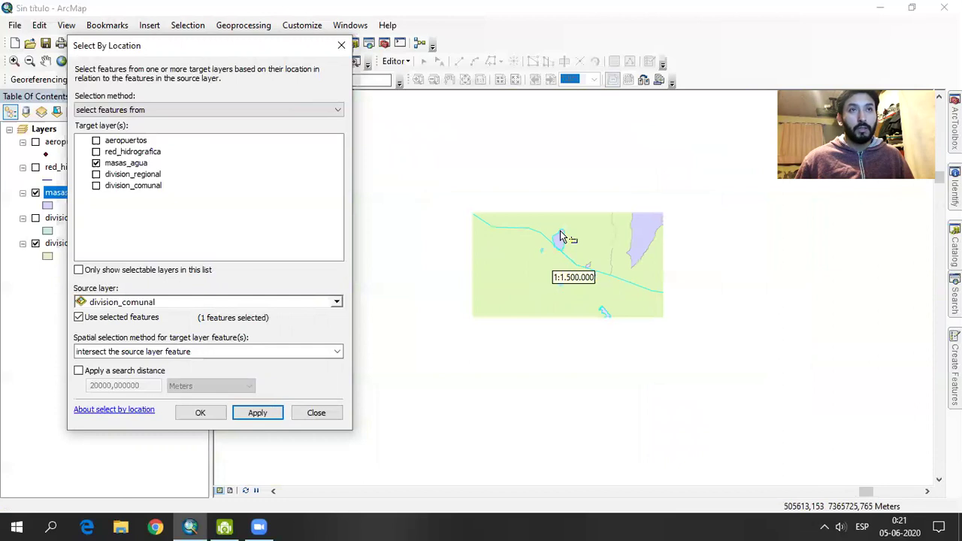
{"action": "scroll", "coordinate": [560, 232], "scroll_direction": "up", "scroll_amount": 2}
{"action": "scroll", "coordinate": [527, 230], "scroll_direction": "up", "scroll_amount": 1}
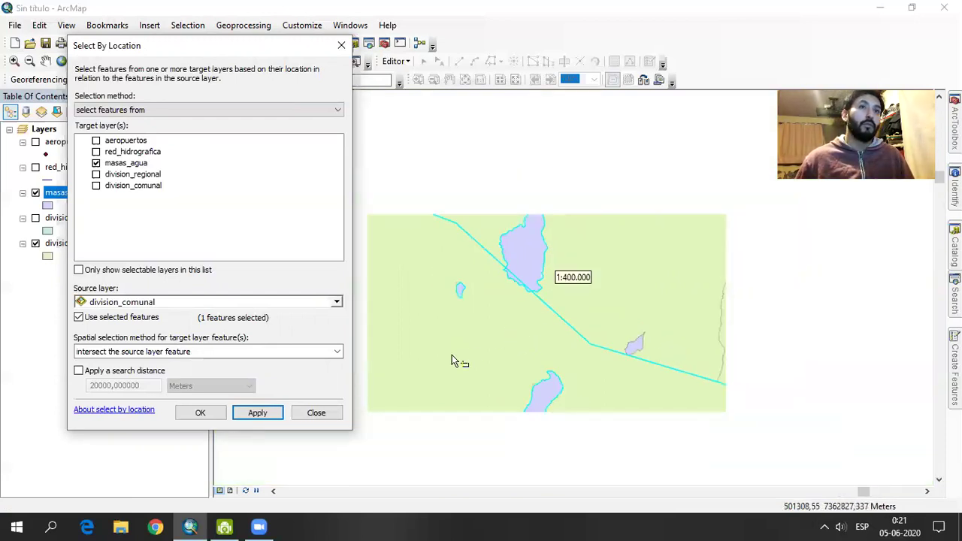
{"action": "scroll", "coordinate": [451, 355], "scroll_direction": "down", "scroll_amount": 3}
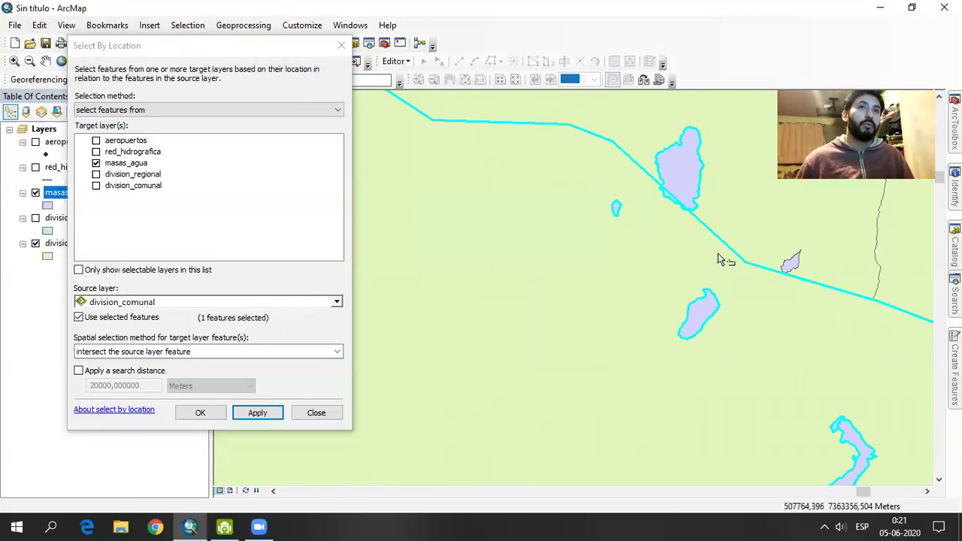
{"action": "scroll", "coordinate": [654, 312], "scroll_direction": "up", "scroll_amount": 1}
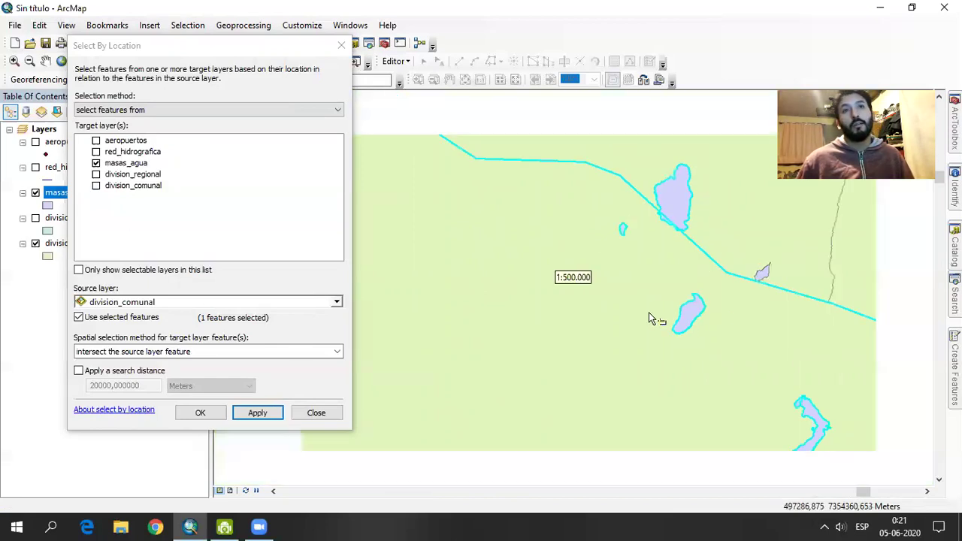
{"action": "scroll", "coordinate": [664, 351], "scroll_direction": "up", "scroll_amount": 2}
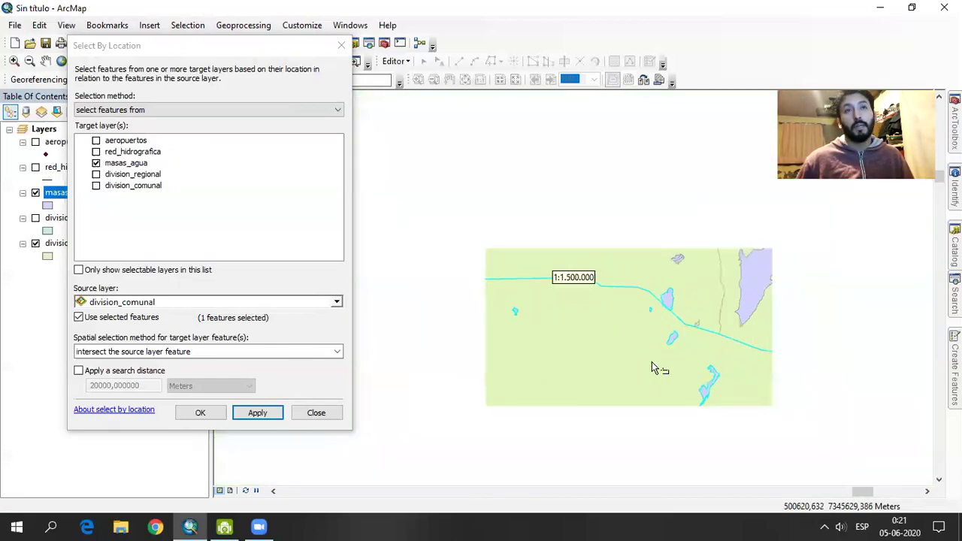
{"action": "middle_click_drag", "start_coordinate": [719, 359], "coordinate": [651, 273]}
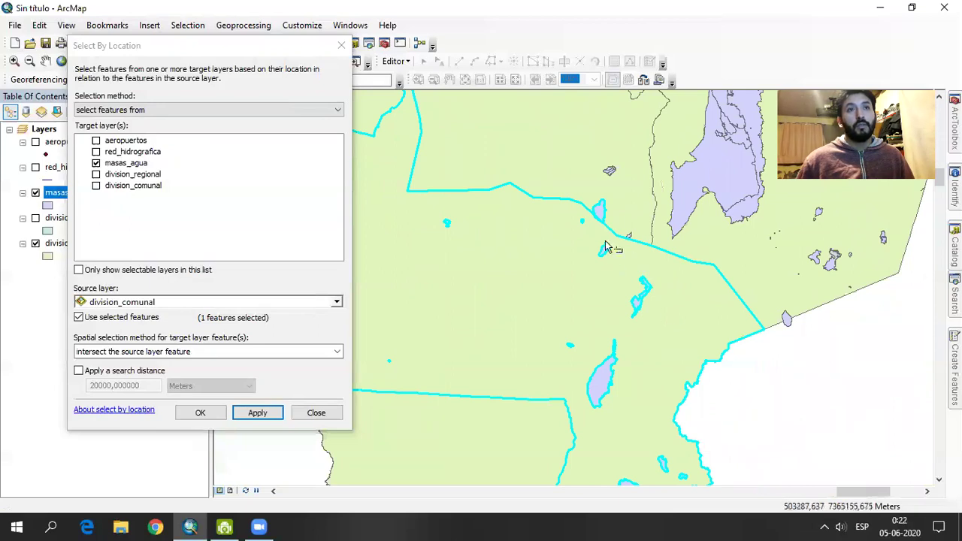
{"action": "scroll", "coordinate": [626, 237], "scroll_direction": "down", "scroll_amount": 2}
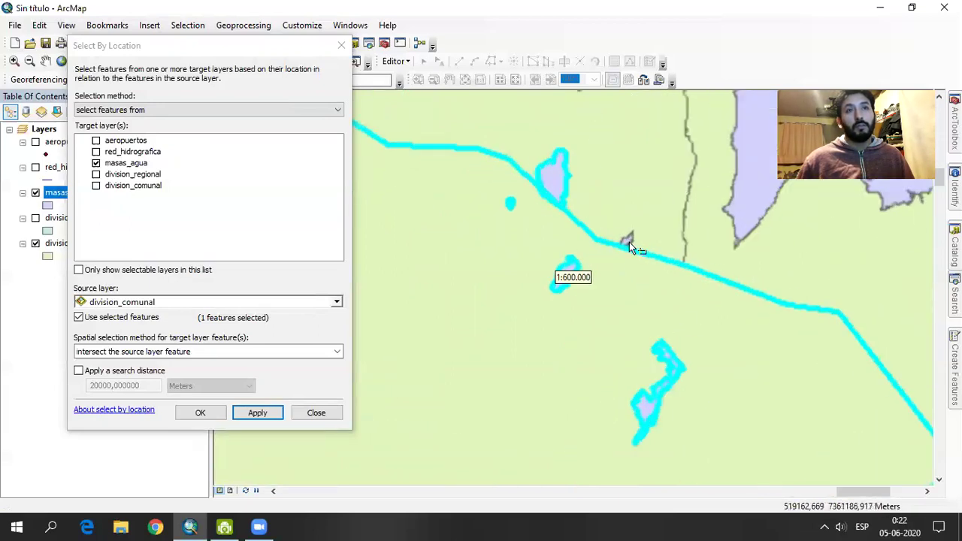
{"action": "scroll", "coordinate": [629, 242], "scroll_direction": "down", "scroll_amount": 1}
{"action": "scroll", "coordinate": [632, 245], "scroll_direction": "down", "scroll_amount": 1}
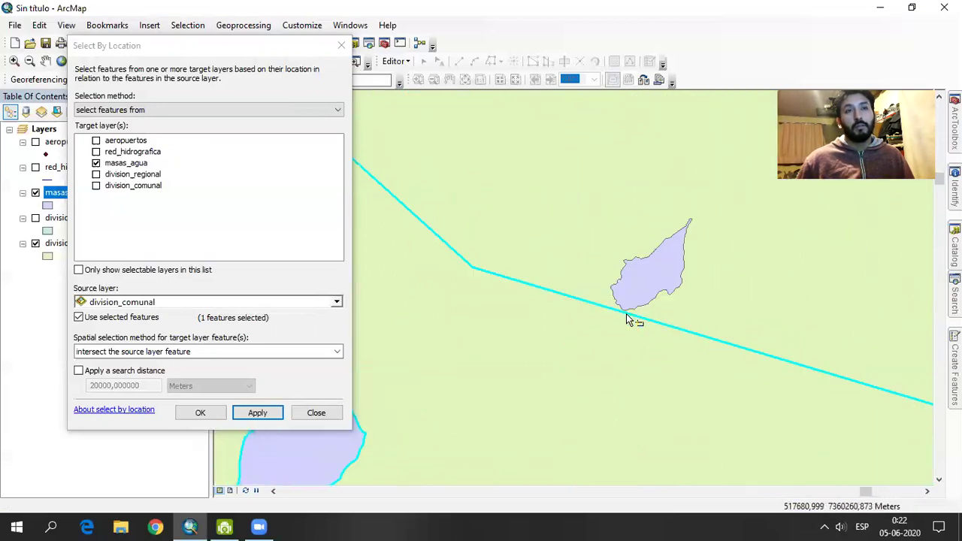
{"action": "scroll", "coordinate": [626, 312], "scroll_direction": "down", "scroll_amount": 1}
{"action": "scroll", "coordinate": [626, 312], "scroll_direction": "down", "scroll_amount": 1}
{"action": "scroll", "coordinate": [629, 315], "scroll_direction": "down", "scroll_amount": 1}
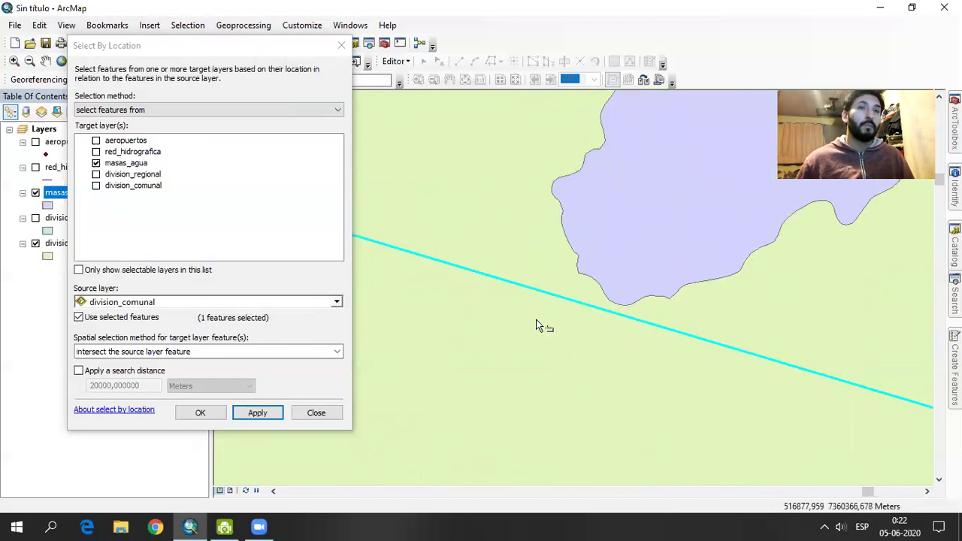
{"action": "scroll", "coordinate": [544, 358], "scroll_direction": "up", "scroll_amount": 2}
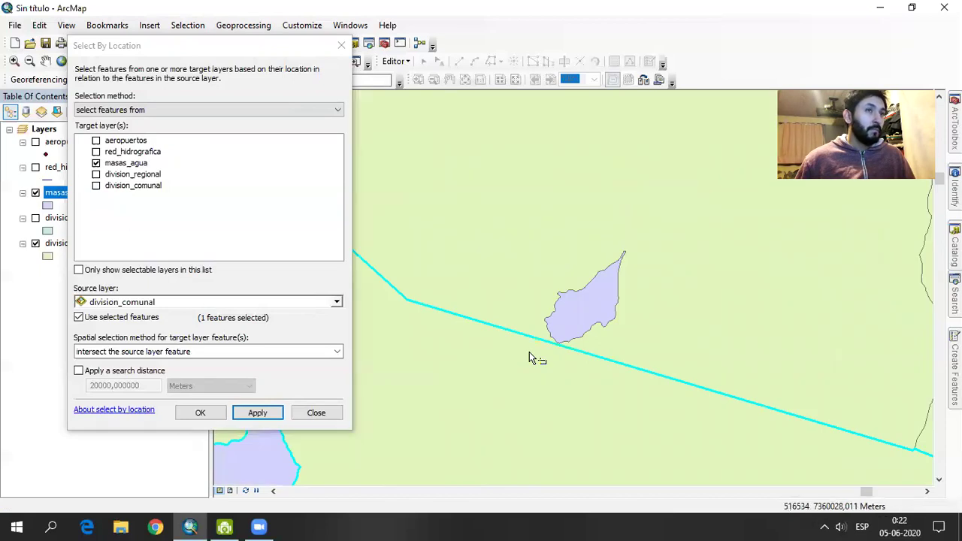
{"action": "scroll", "coordinate": [538, 368], "scroll_direction": "up", "scroll_amount": 2}
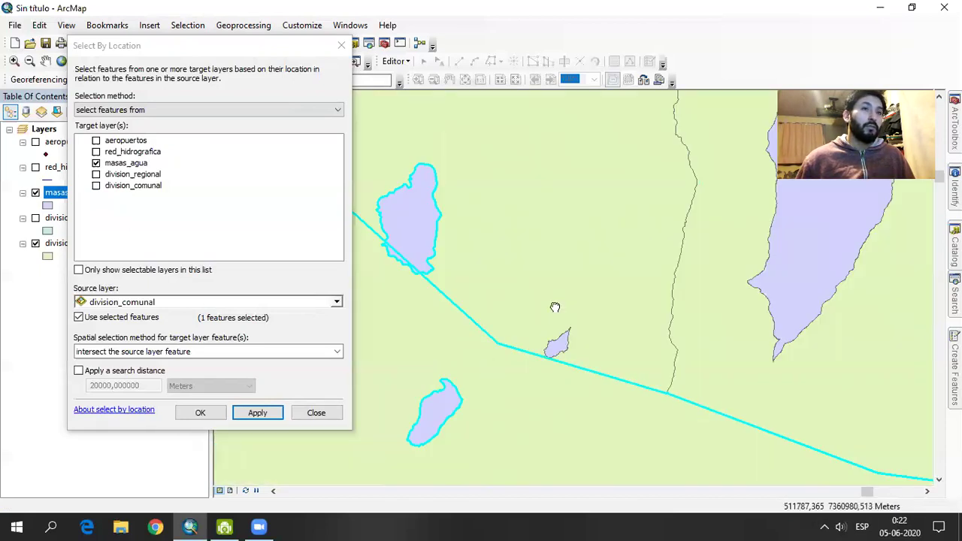
{"action": "scroll", "coordinate": [561, 317], "scroll_direction": "up", "scroll_amount": 1}
{"action": "scroll", "coordinate": [561, 317], "scroll_direction": "up", "scroll_amount": 1}
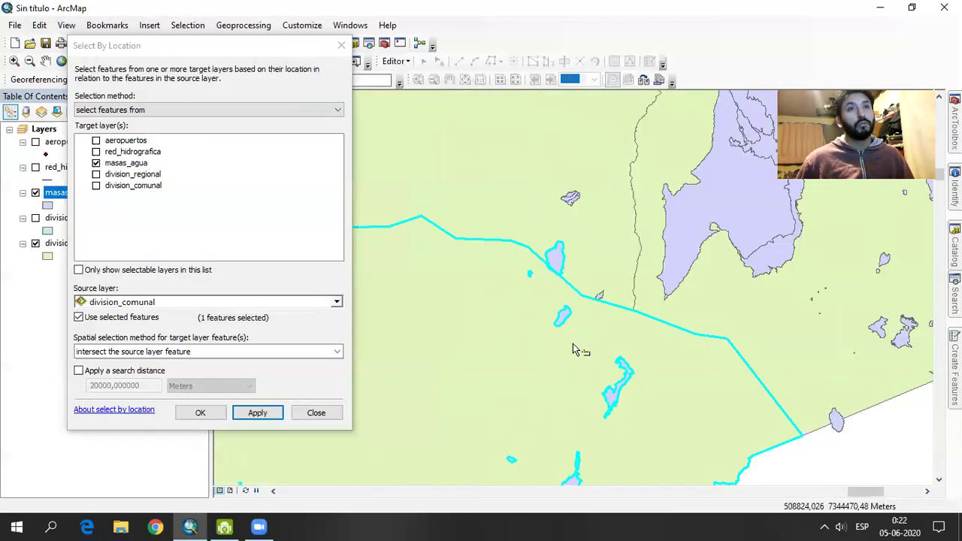
{"action": "scroll", "coordinate": [572, 344], "scroll_direction": "down", "scroll_amount": 2}
Keep the intersect selection method, move the query dialog aside, and show the whole selected commune.
{"action": "left_click", "coordinate": [337, 351]}
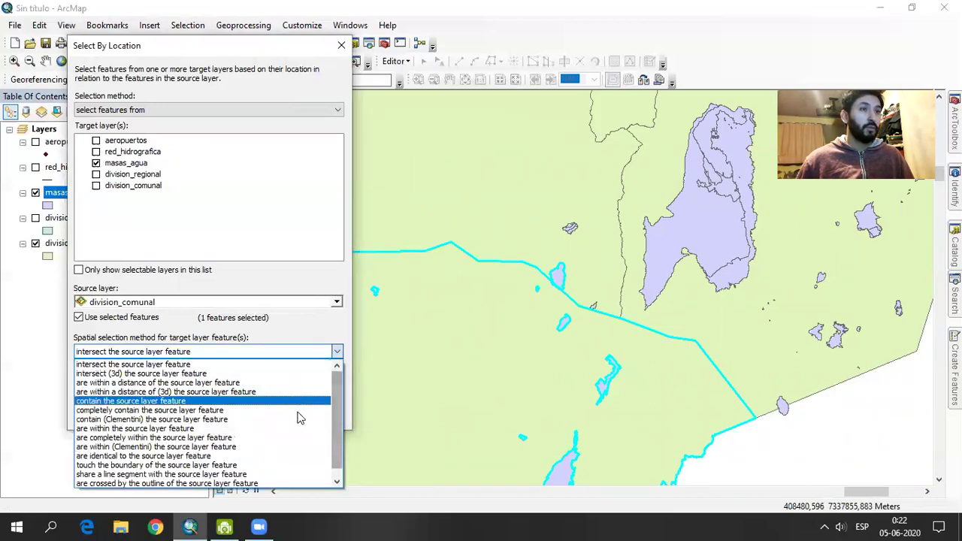
{"action": "left_click", "coordinate": [339, 327]}
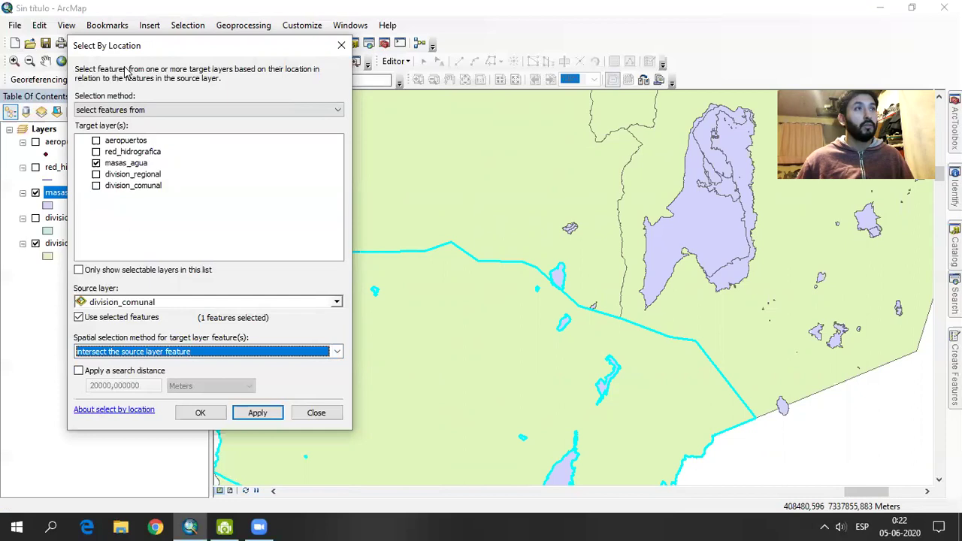
{"action": "left_click_drag", "start_coordinate": [168, 50], "coordinate": [293, 55]}
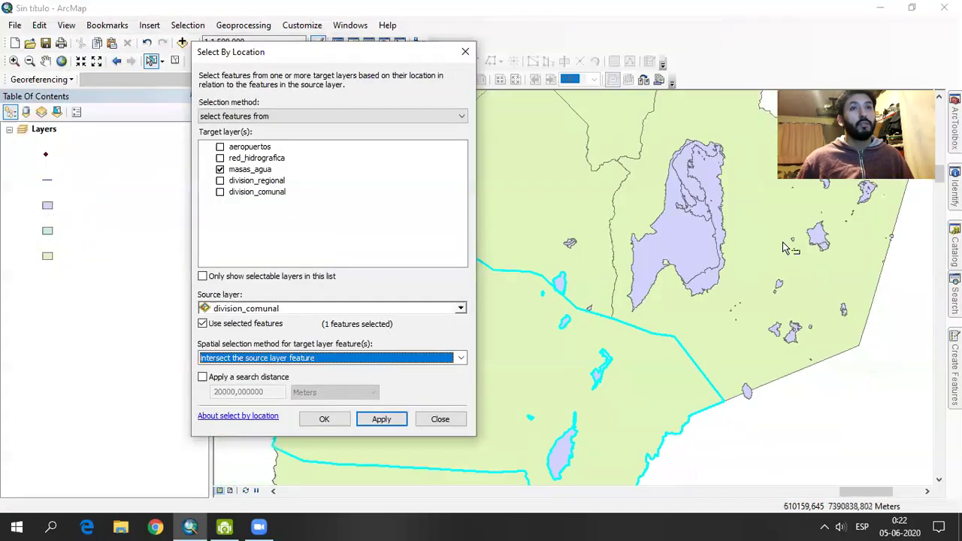
{"action": "middle_click_drag", "start_coordinate": [606, 300], "coordinate": [854, 233]}
{"action": "scroll", "coordinate": [699, 312], "scroll_direction": "up", "scroll_amount": 2}
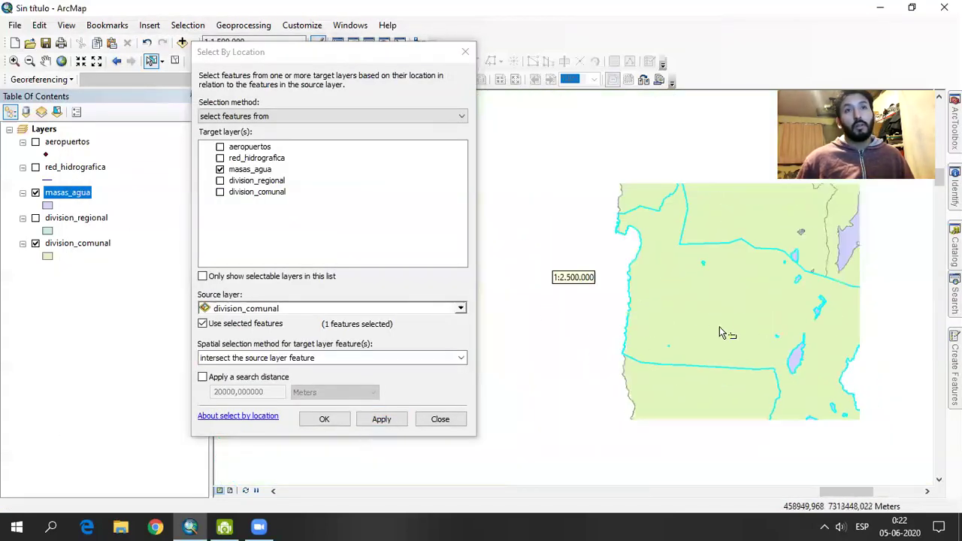
{"action": "middle_click_drag", "start_coordinate": [773, 317], "coordinate": [722, 290]}
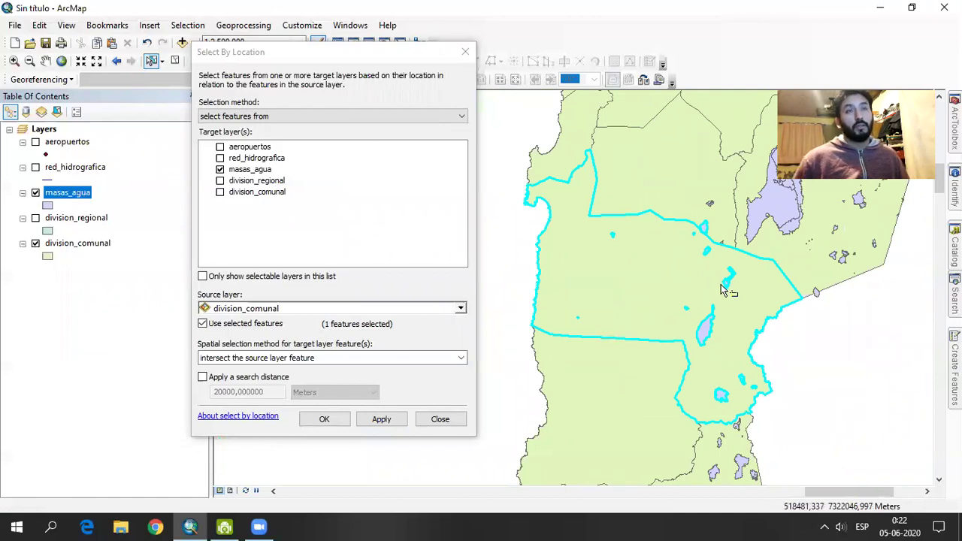